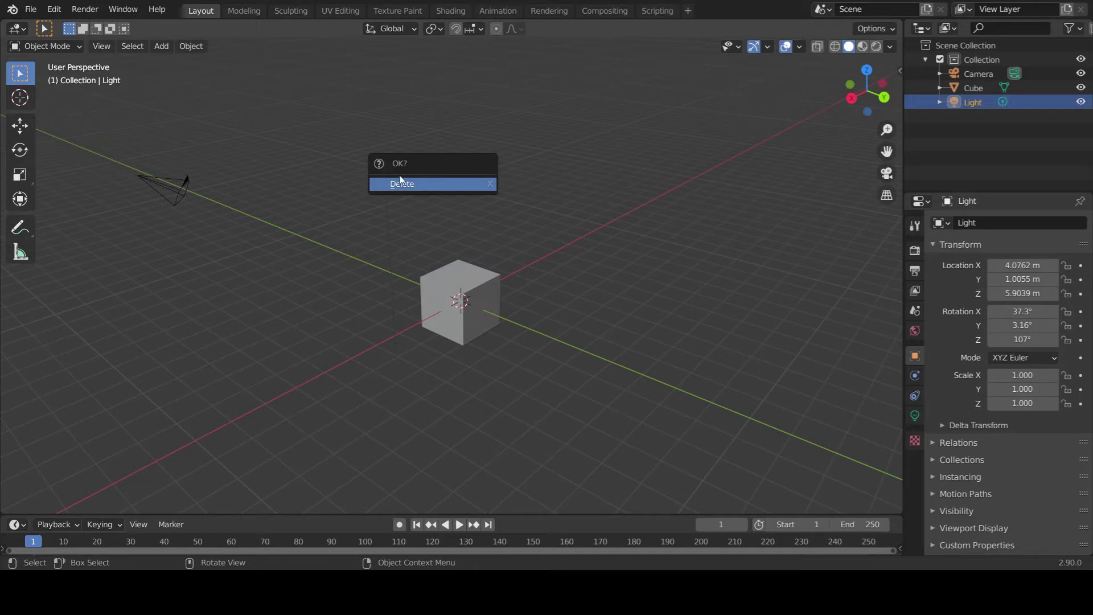
Delete the default light and cube from the scene.
left_click(412, 184)
middle_click_drag(411, 180, 611, 319)
left_click(424, 274)
scroll(533, 256, "up", 5)
scroll(610, 321, "down", 3)
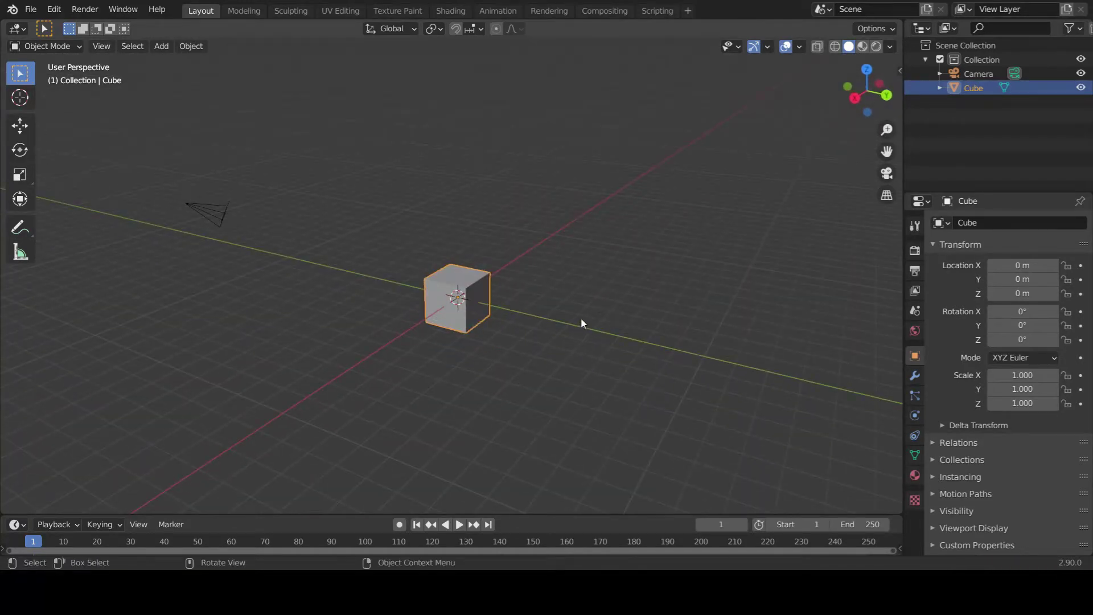
scroll(572, 309, "up", 4)
scroll(578, 287, "down", 2)
middle_click_drag(536, 282, 493, 300)
scroll(579, 287, "down", 3)
key("x")
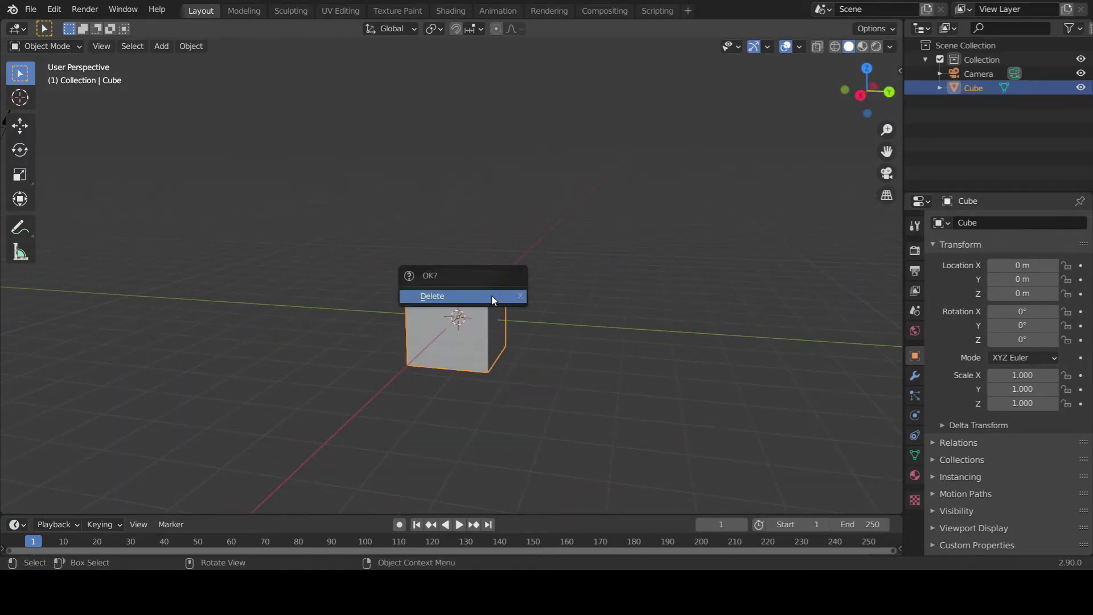
left_click(461, 300)
Add a mesh circle at the world origin.
middle_click_drag(525, 259, 535, 296)
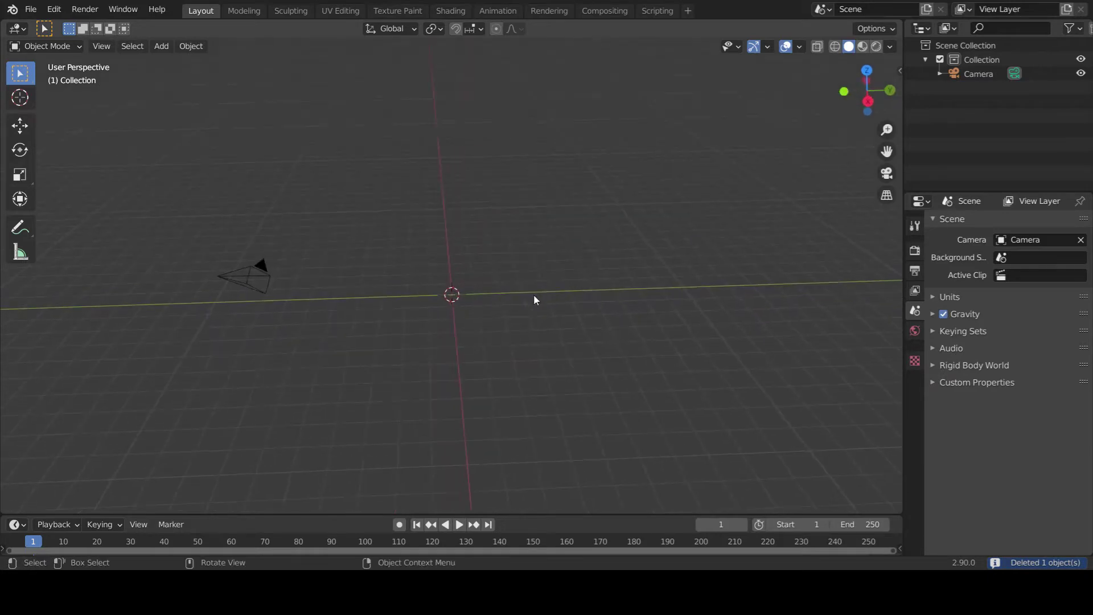
key("shift+a")
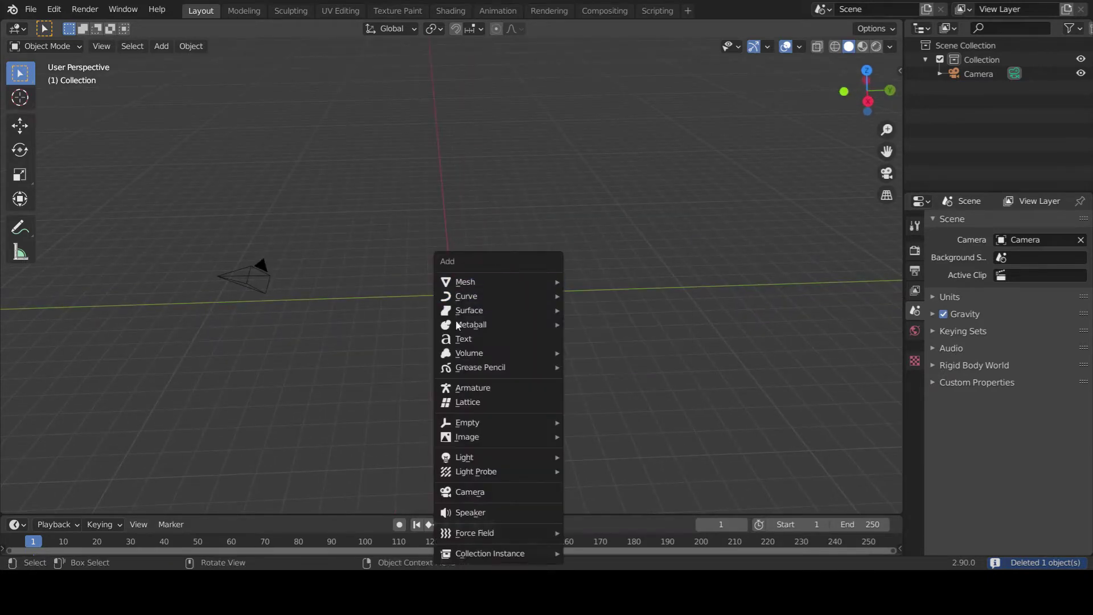
middle_click_drag(479, 210, 606, 295)
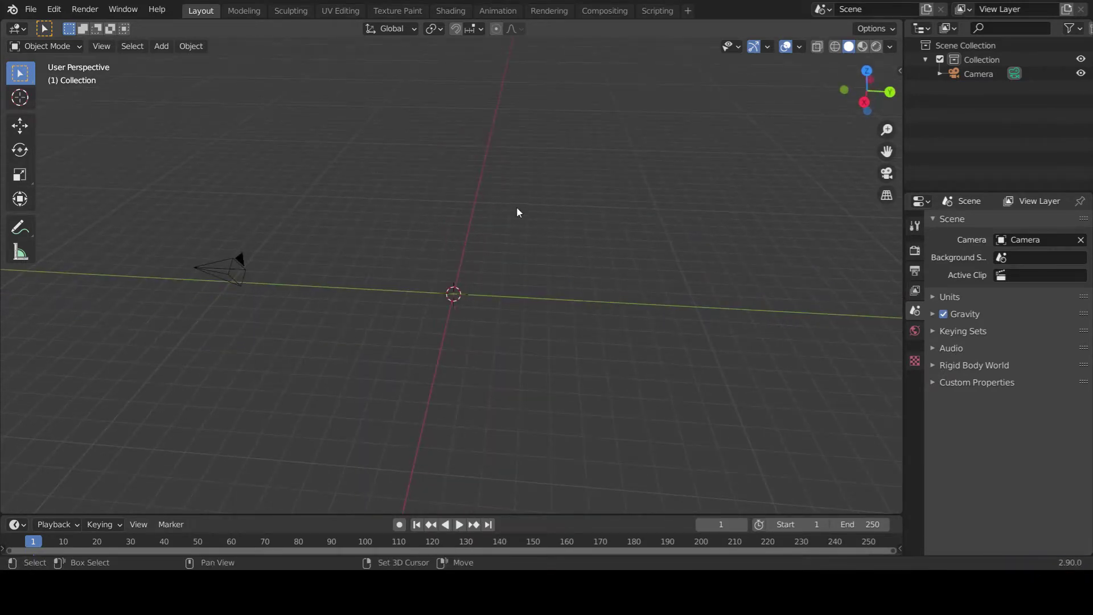
key("shift+a")
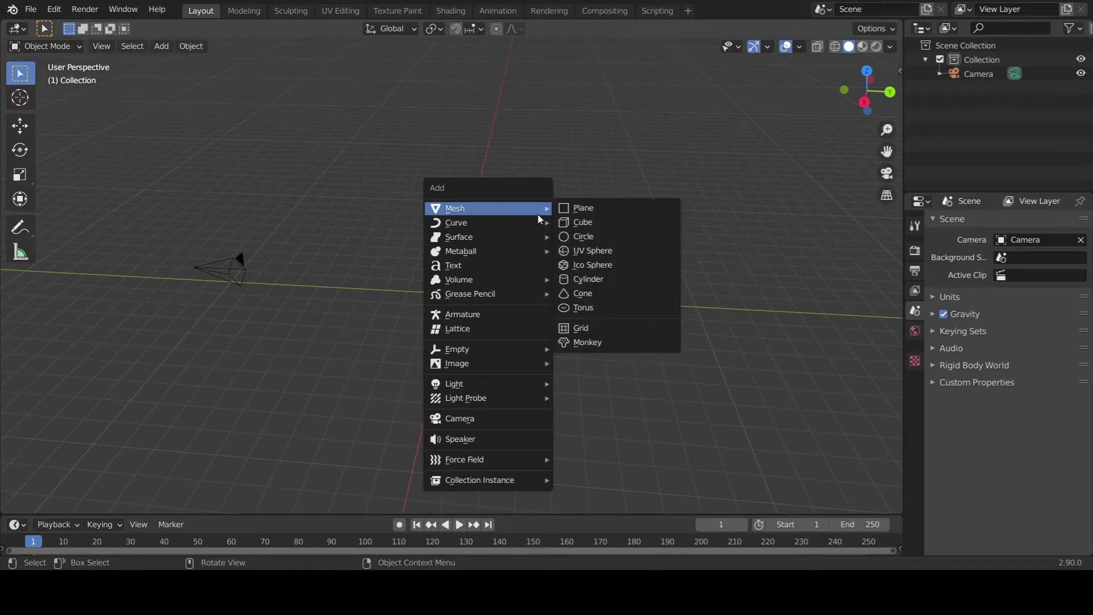
left_click(595, 235)
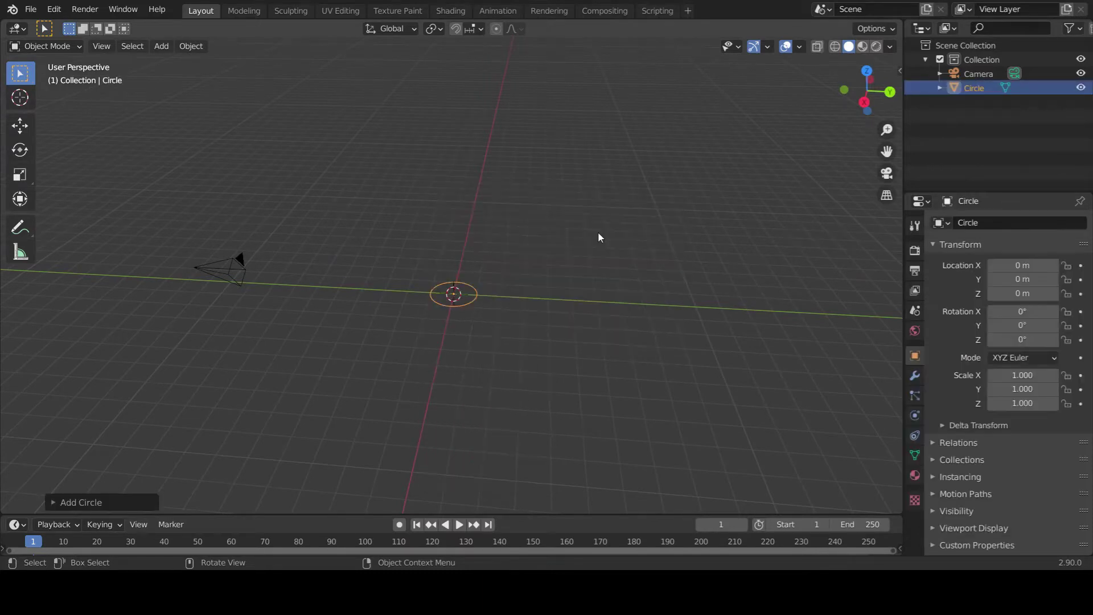
Inspect the new circle from several angles and at closer range.
middle_click_drag(598, 233, 582, 290)
scroll(582, 286, "up", 8)
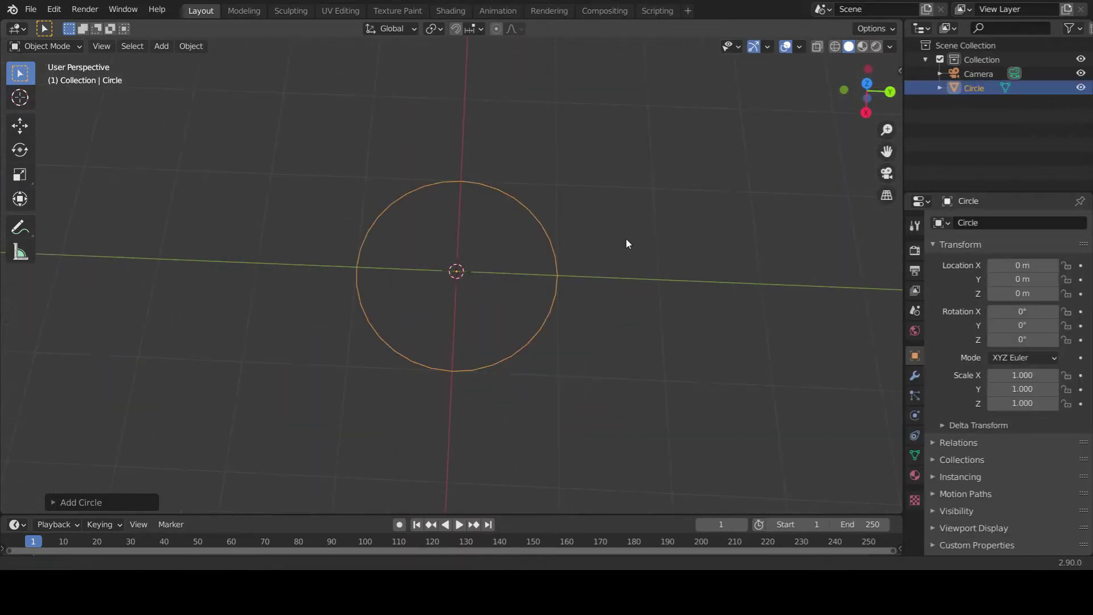
scroll(576, 255, "down", 2)
middle_click_drag(626, 239, 595, 260, "shift")
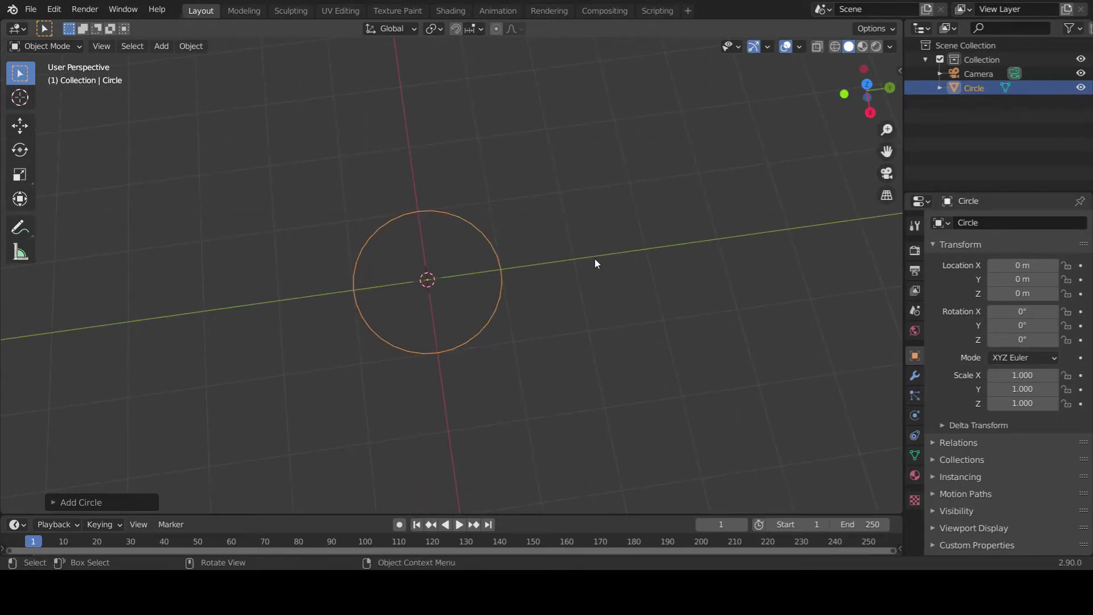
scroll(595, 259, "up", 5)
scroll(595, 259, "down", 5)
middle_click_drag(596, 259, 629, 277)
scroll(609, 278, "up", 5)
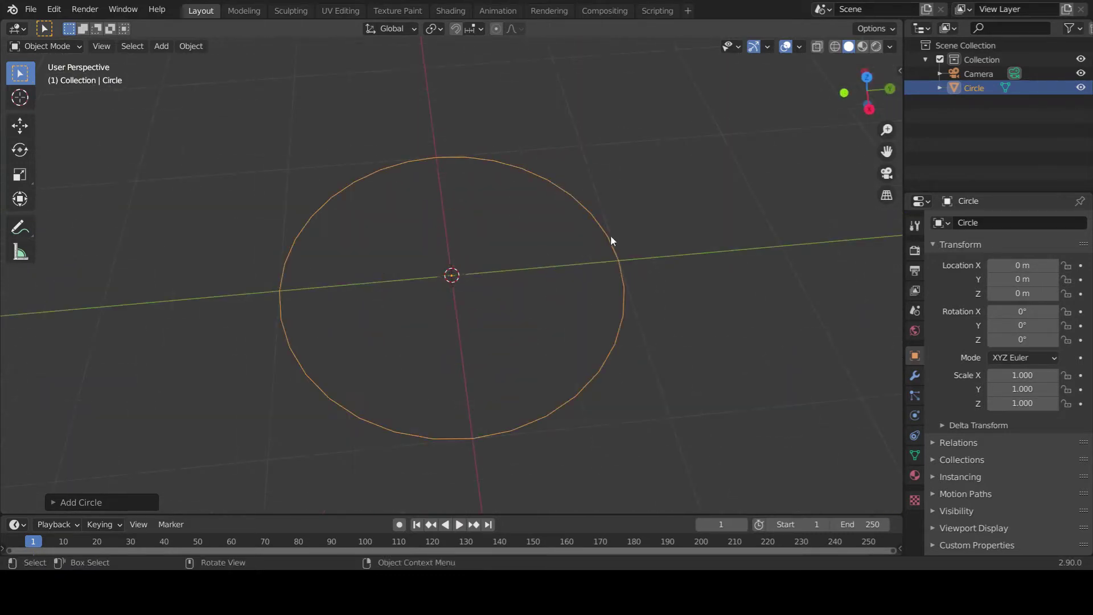
scroll(615, 238, "down", 2)
middle_click_drag(623, 237, 542, 222)
Switch the circle from Object Mode to Edit Mode.
key("Tab")
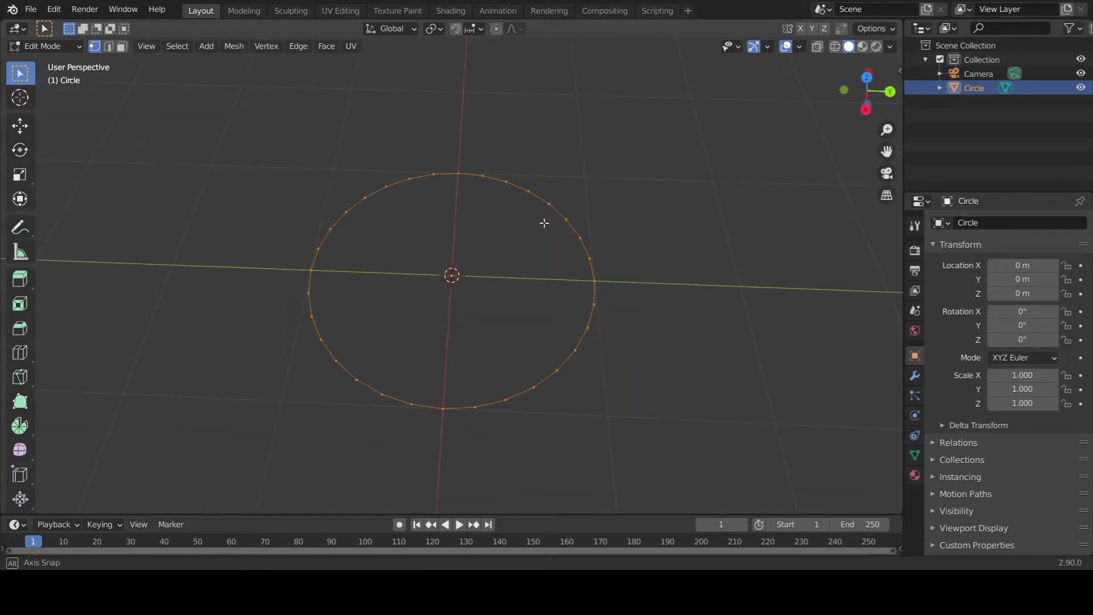
left_click(43, 47)
left_click(44, 56)
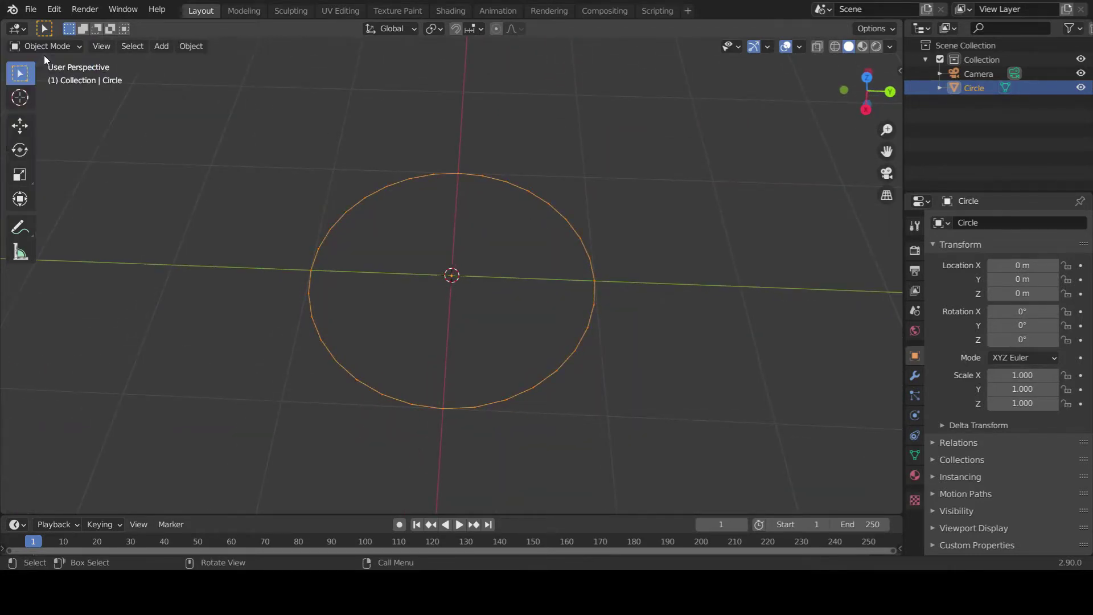
left_click(64, 43)
left_click(60, 80)
Select the circle's vertex on the far side of the X axis and try moving it freely.
middle_click_drag(665, 275, 557, 200)
left_click(562, 158)
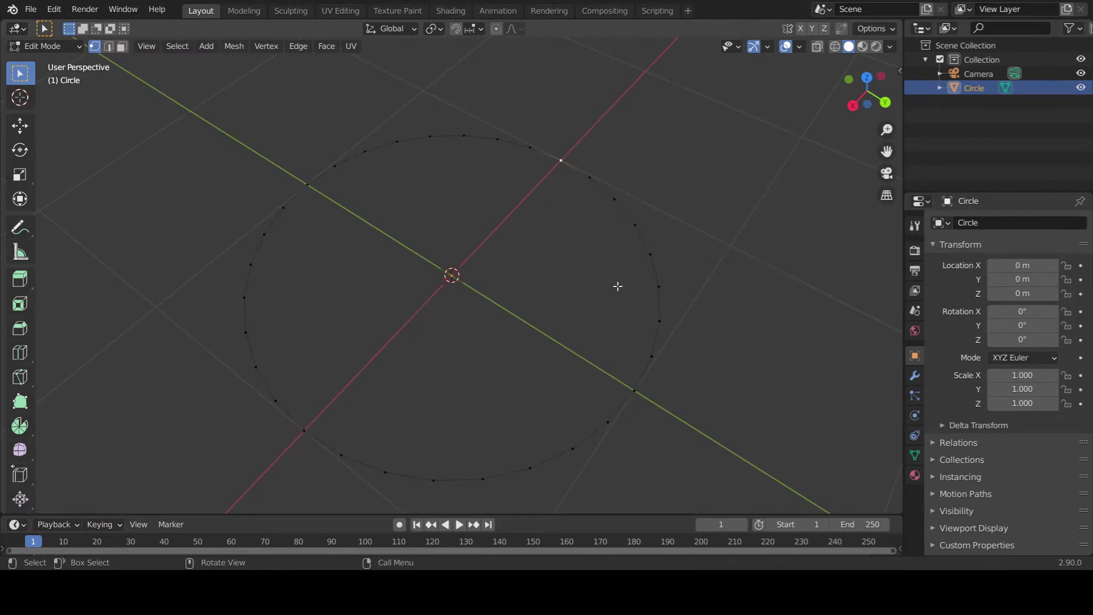
middle_click_drag(618, 286, 638, 279)
middle_click_drag(553, 284, 572, 285)
key("g")
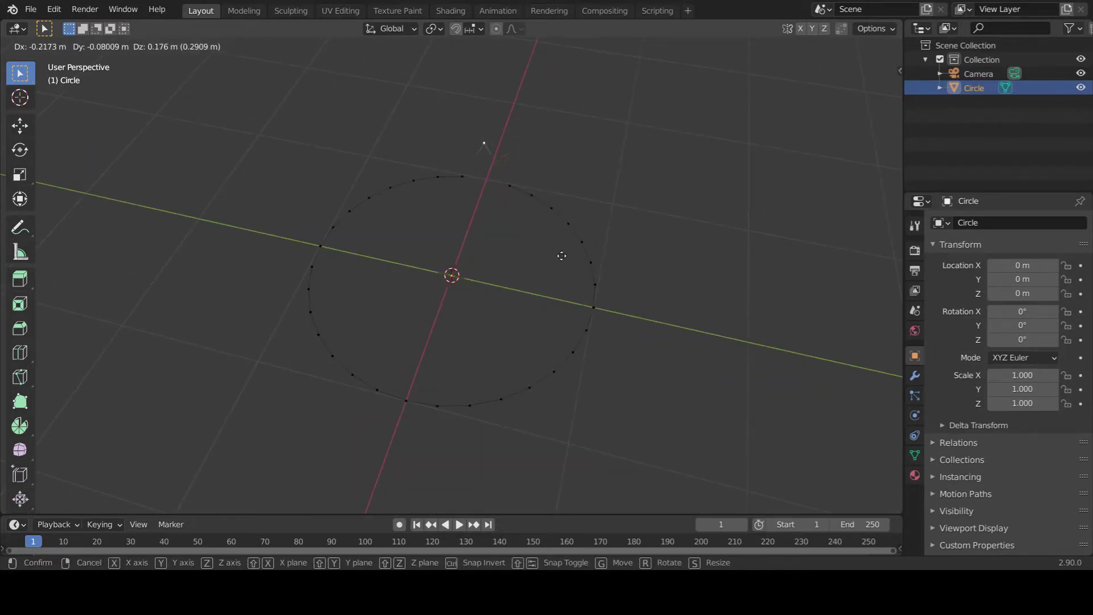
right_click(589, 285)
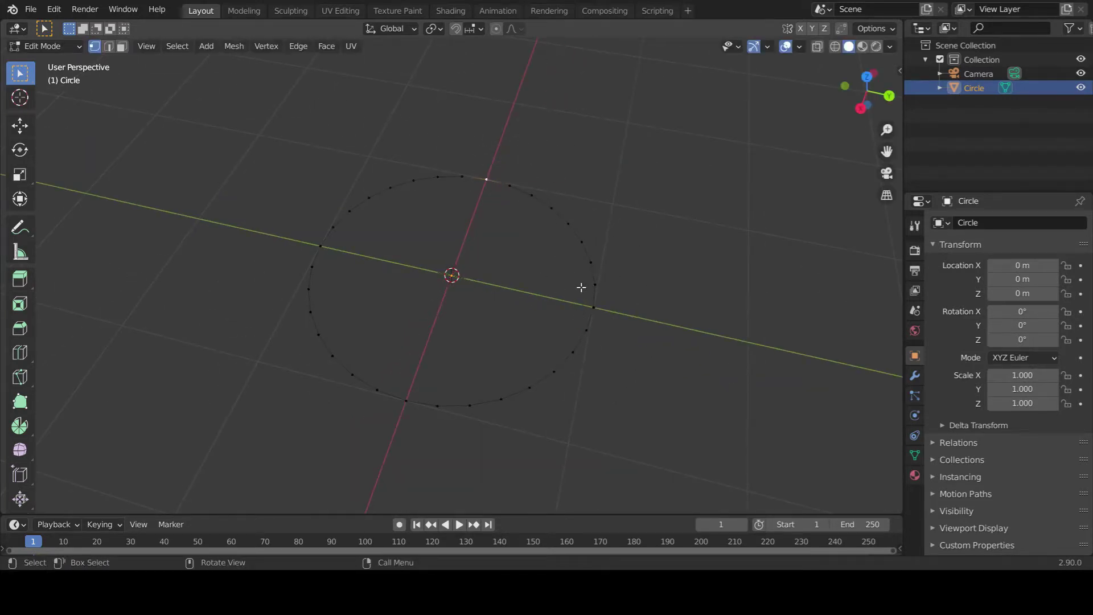
Select all of the circle's vertices and try scaling them uniformly.
key("a")
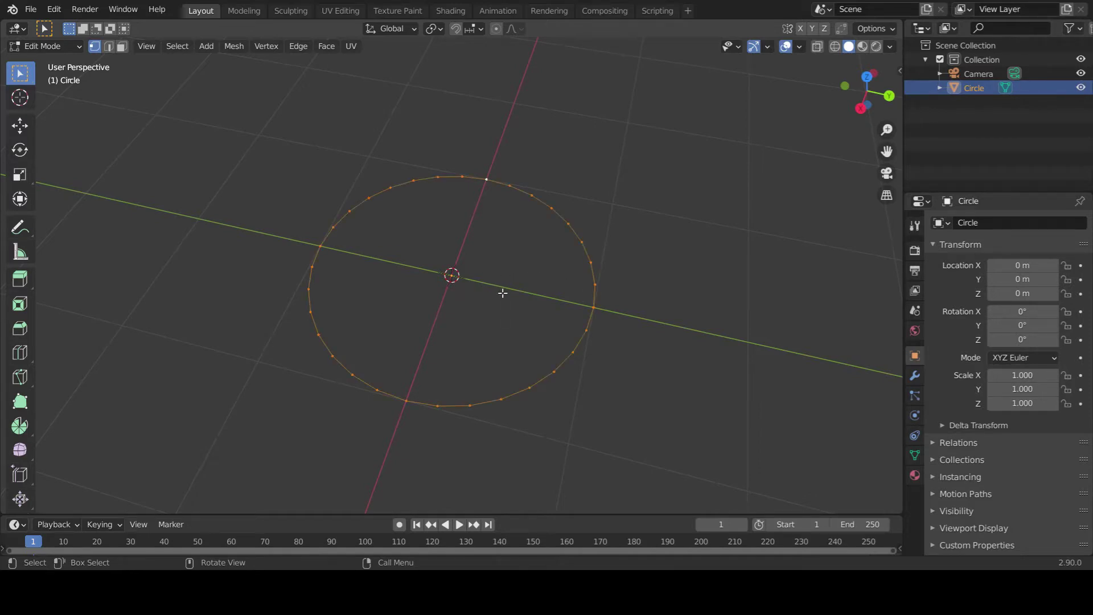
mouse_move(502, 294)
middle_mouse_down()
mouse_move(480, 267)
mouse_move(505, 271)
middle_mouse_up()
scroll(505, 272, "up", 2)
scroll(505, 272, "down", 3)
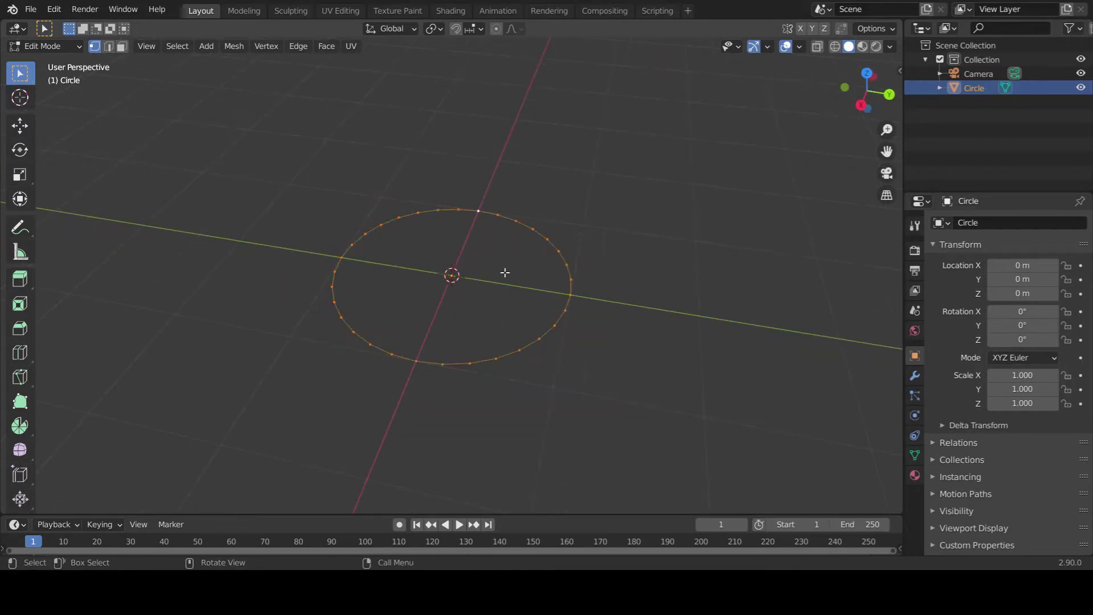
key("s")
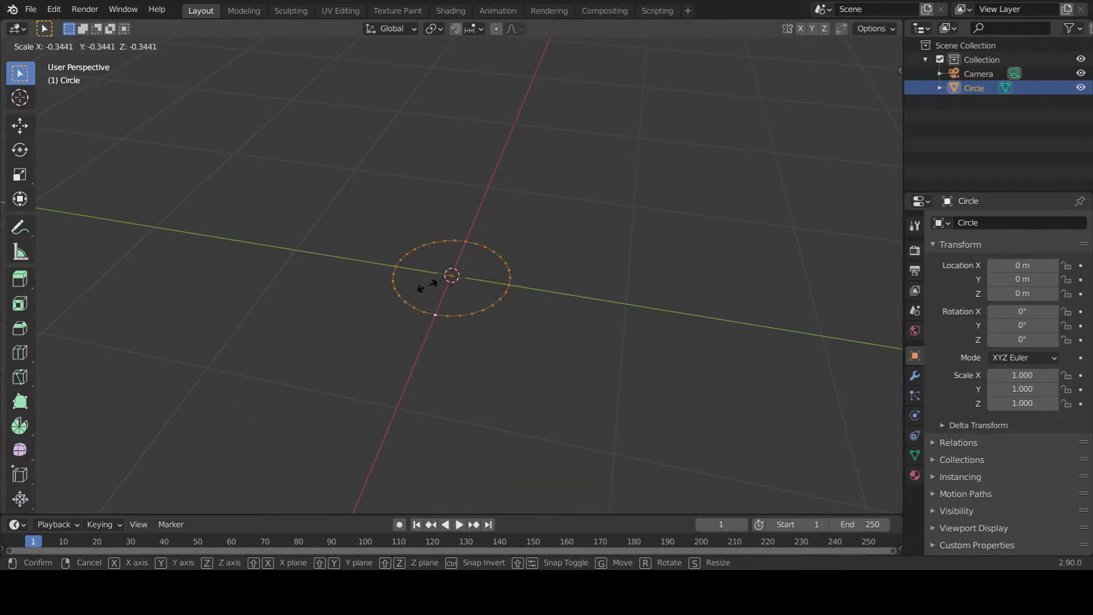
right_click(515, 291)
Try scaling the whole circle along X only, along Y only, and with the X axis locked.
scroll(516, 292, "down", 1)
scroll(503, 276, "down", 2)
middle_click_drag(518, 293, 543, 324)
scroll(517, 295, "up", 3)
scroll(438, 303, "down", 4)
scroll(444, 299, "up", 2)
key("s")
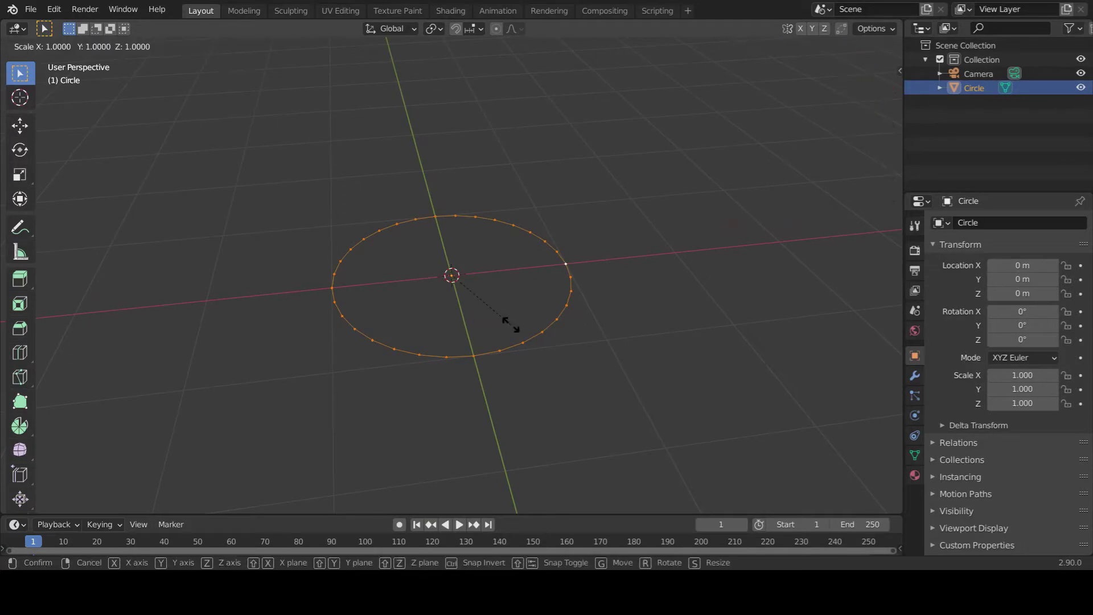
key("x")
middle_click_drag(501, 307, 474, 273)
key("x")
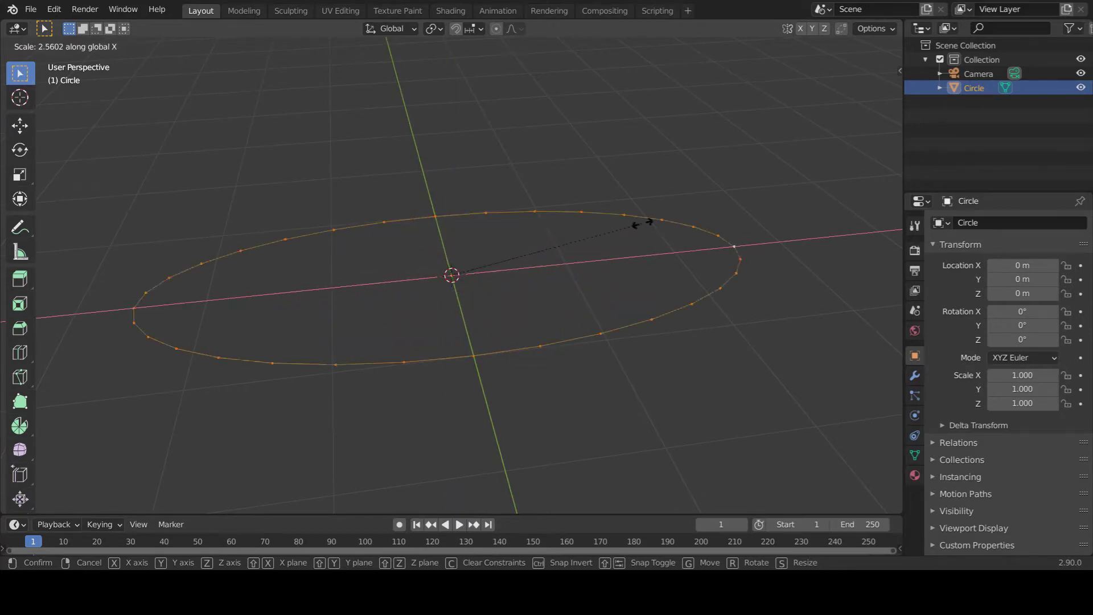
key("y")
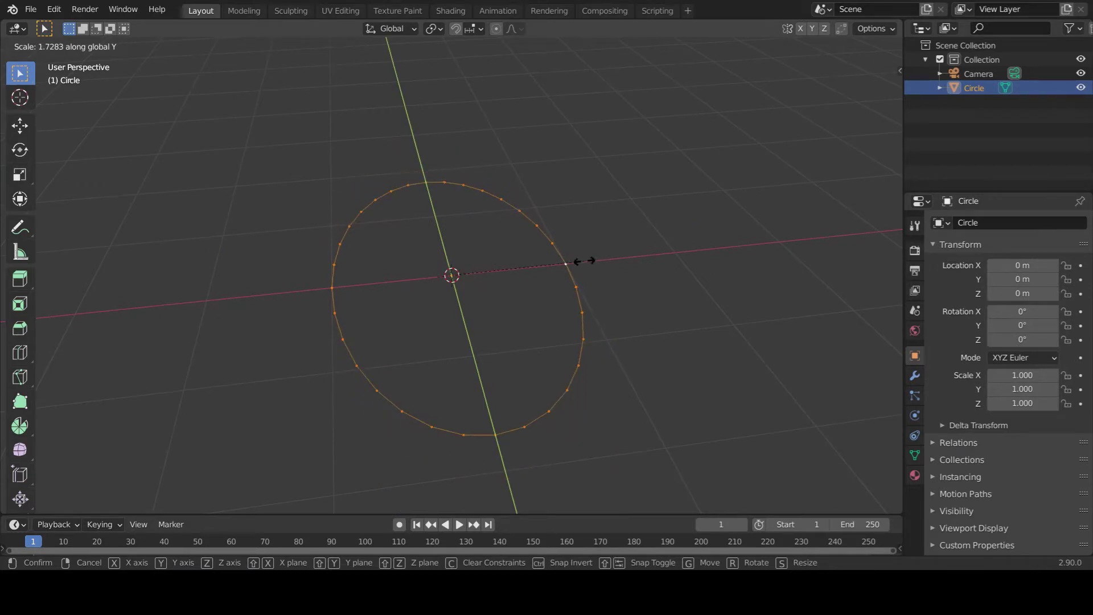
key("shift+x")
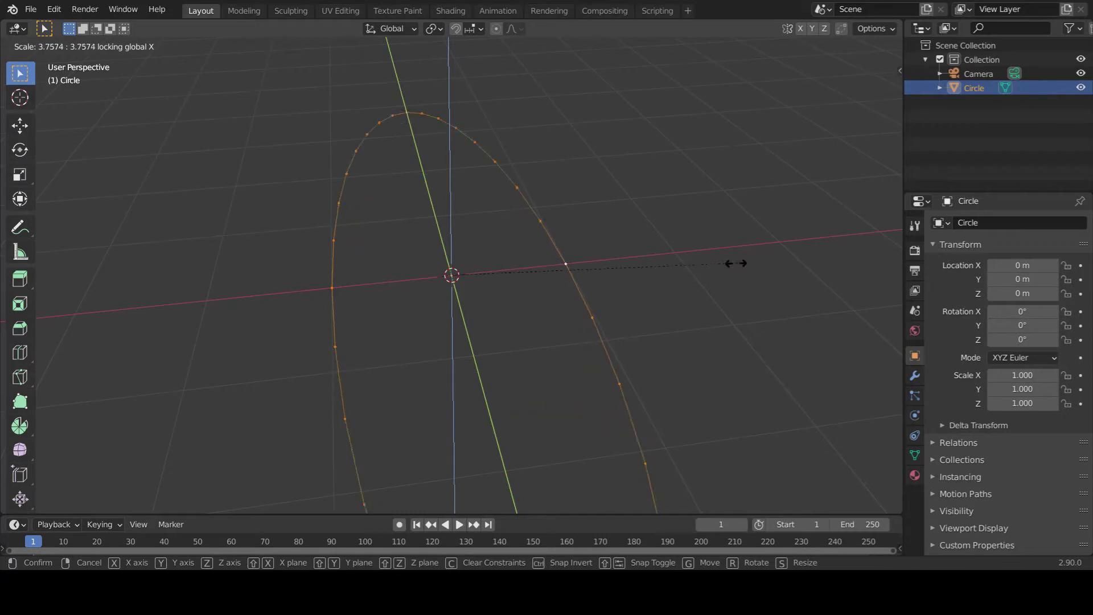
right_click(599, 248)
Rotate the whole circle 90 degrees about the global Y axis so it stands upright.
mouse_move(543, 289)
middle_mouse_down()
mouse_move(722, 242)
mouse_move(610, 279)
mouse_move(621, 319)
mouse_move(583, 276)
mouse_move(527, 297)
middle_mouse_up()
key("r")
key("y")
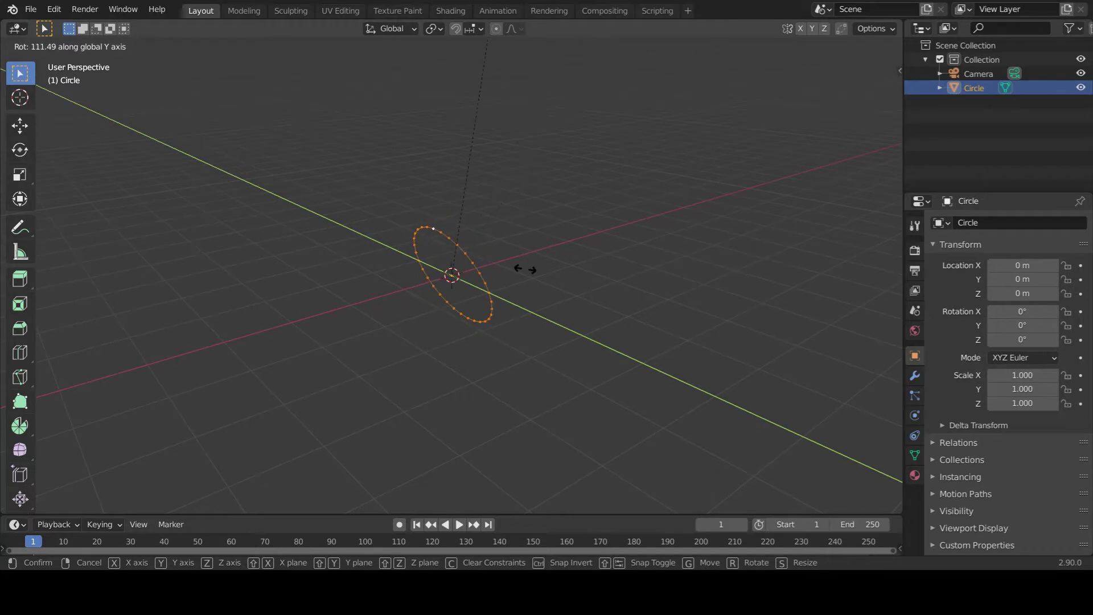
type("90")
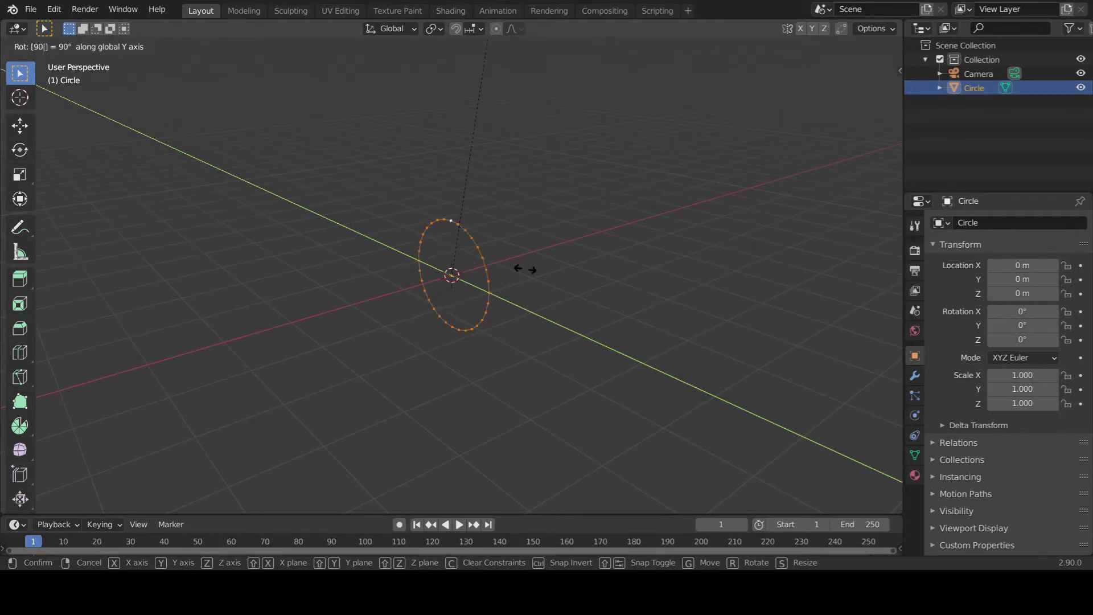
key("Return")
Select only the lowest and the highest vertex of the upright circle.
middle_click_drag(525, 268, 548, 399)
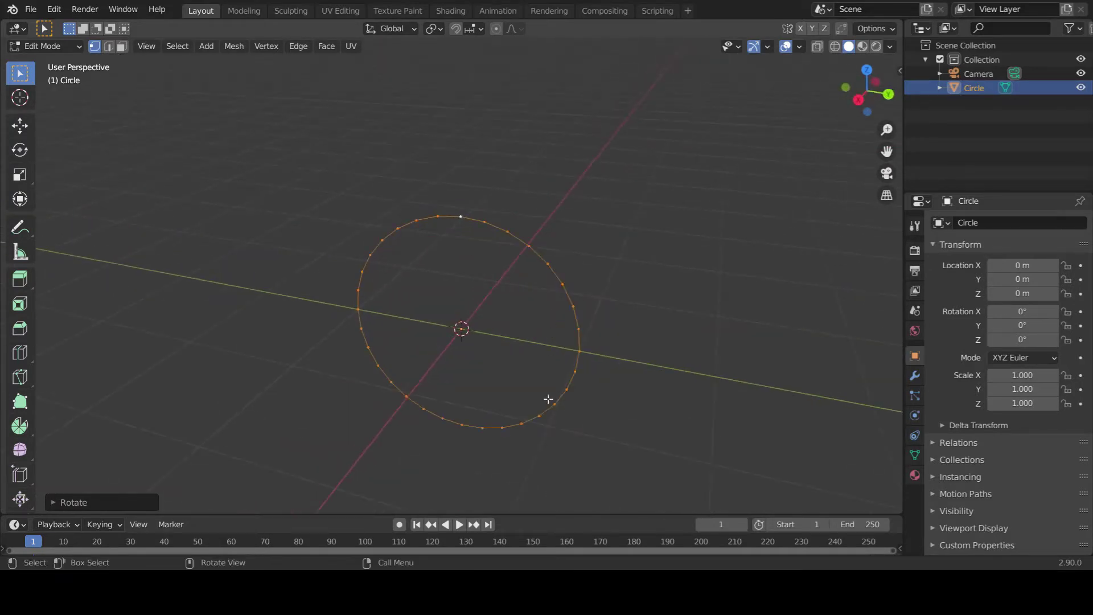
left_click(450, 435)
middle_click_drag(459, 429, 488, 343)
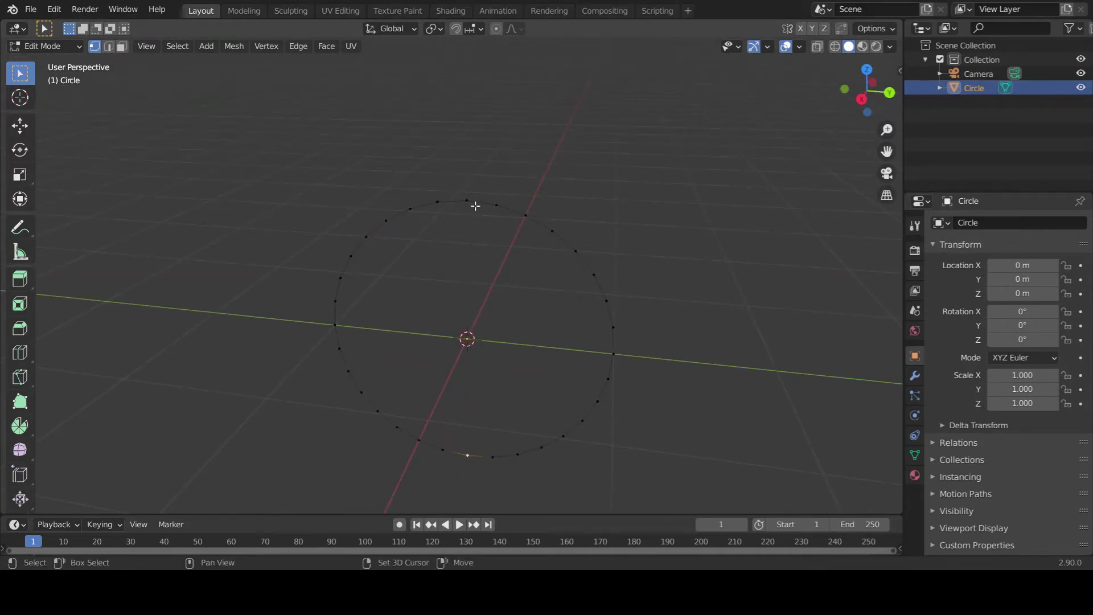
middle_click_drag(586, 396, 556, 393)
scroll(557, 393, "down", 3)
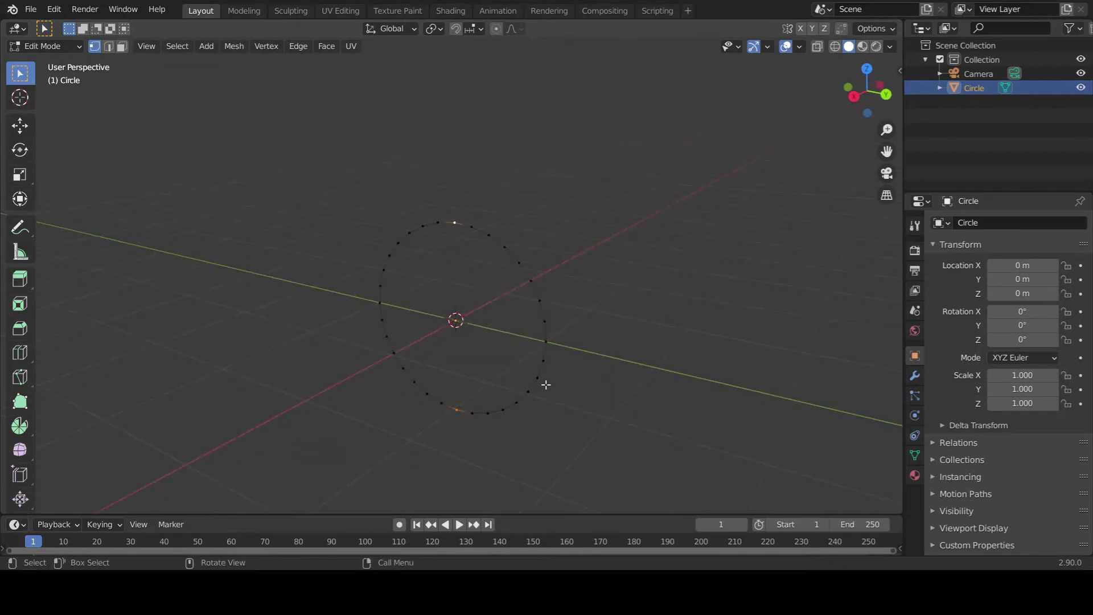
Enable proportional editing with the Sharp falloff.
left_click(521, 29)
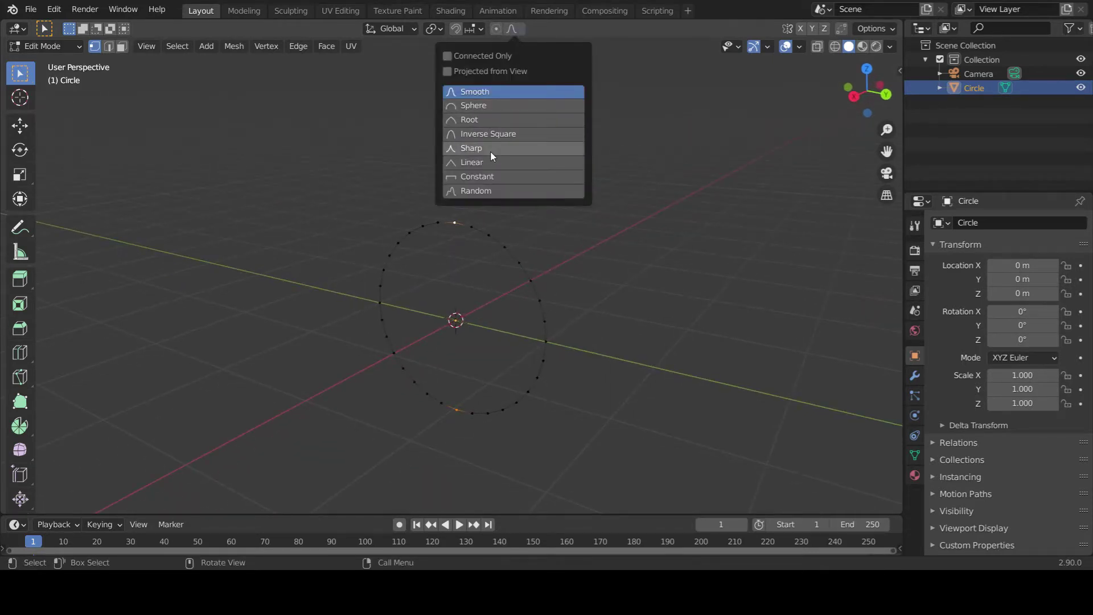
left_click(493, 149)
left_click(497, 28)
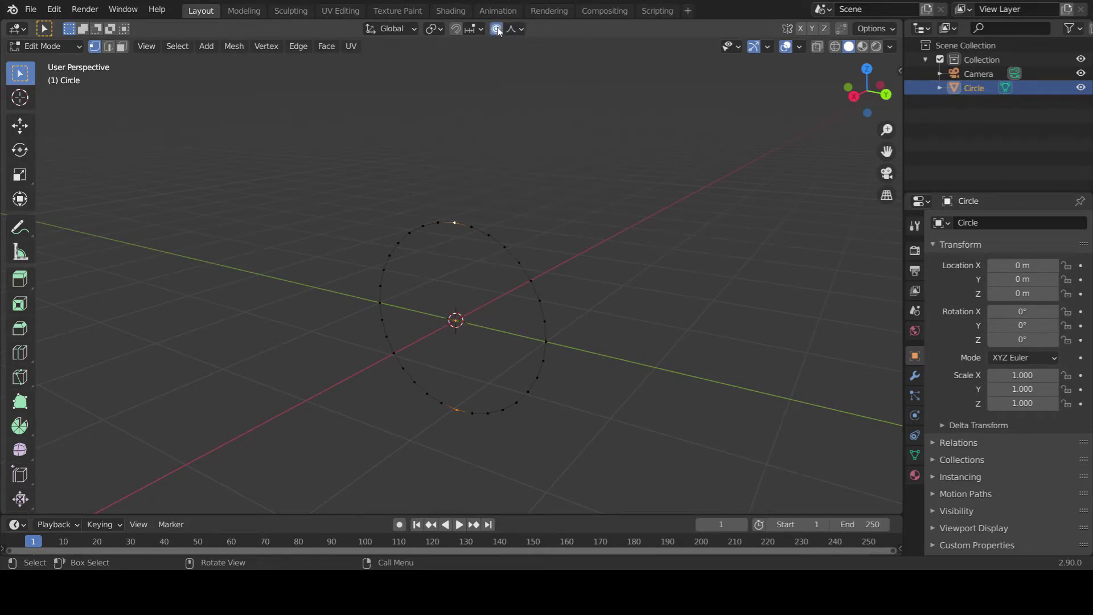
middle_click_drag(525, 217, 554, 244)
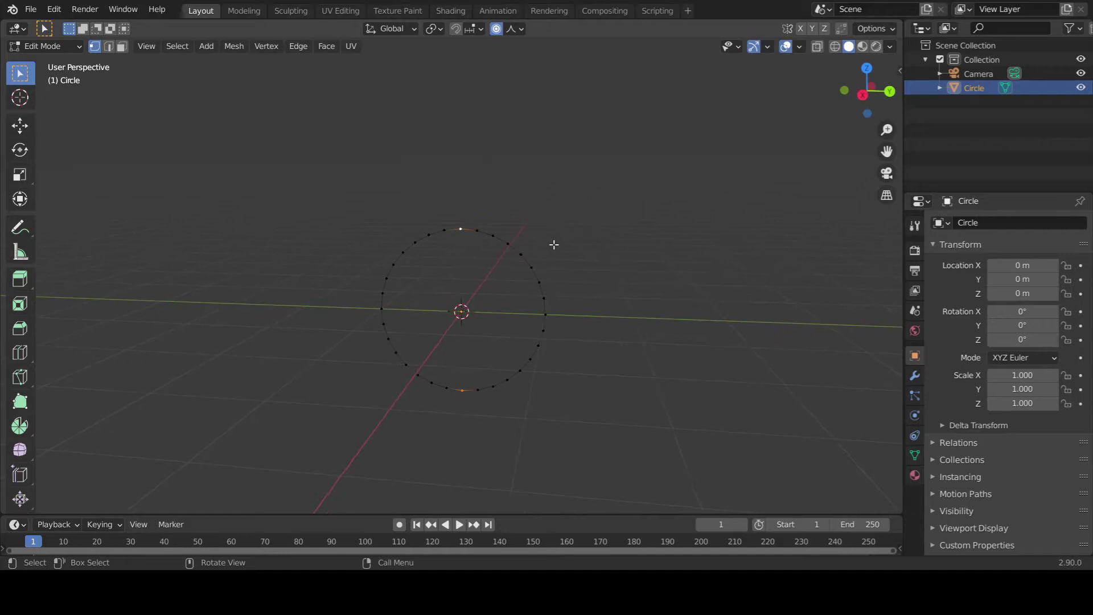
left_click(510, 30)
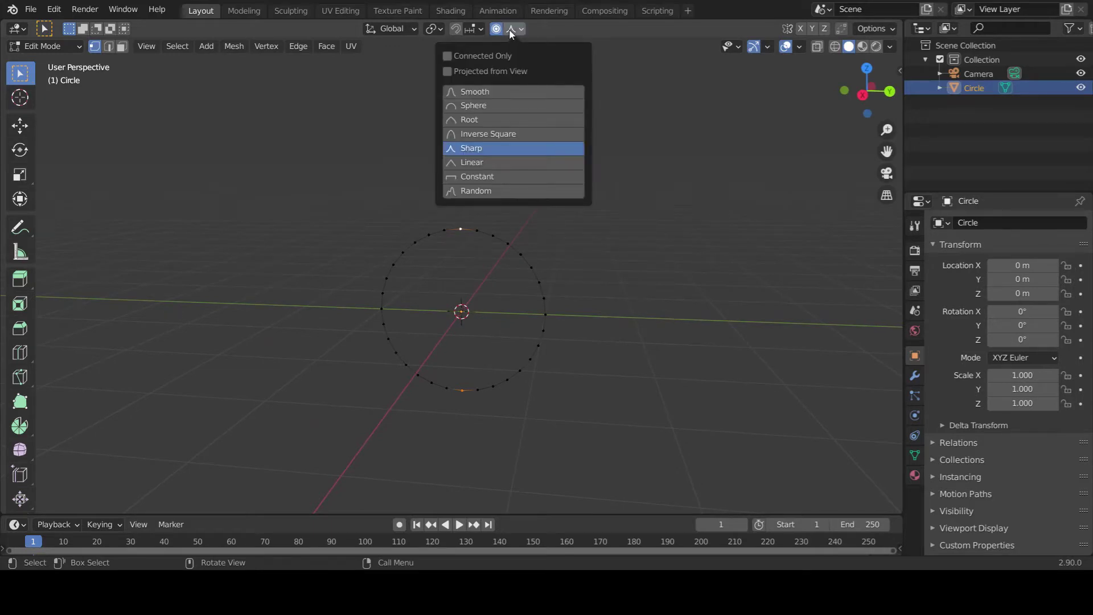
Move the two selected vertices down about 0.64 m along global Z with a proportional size of 1.33 to form a heart.
middle_click_drag(639, 391, 597, 303)
scroll(616, 333, "up", 2)
scroll(607, 329, "down", 1)
key("g")
key("z")
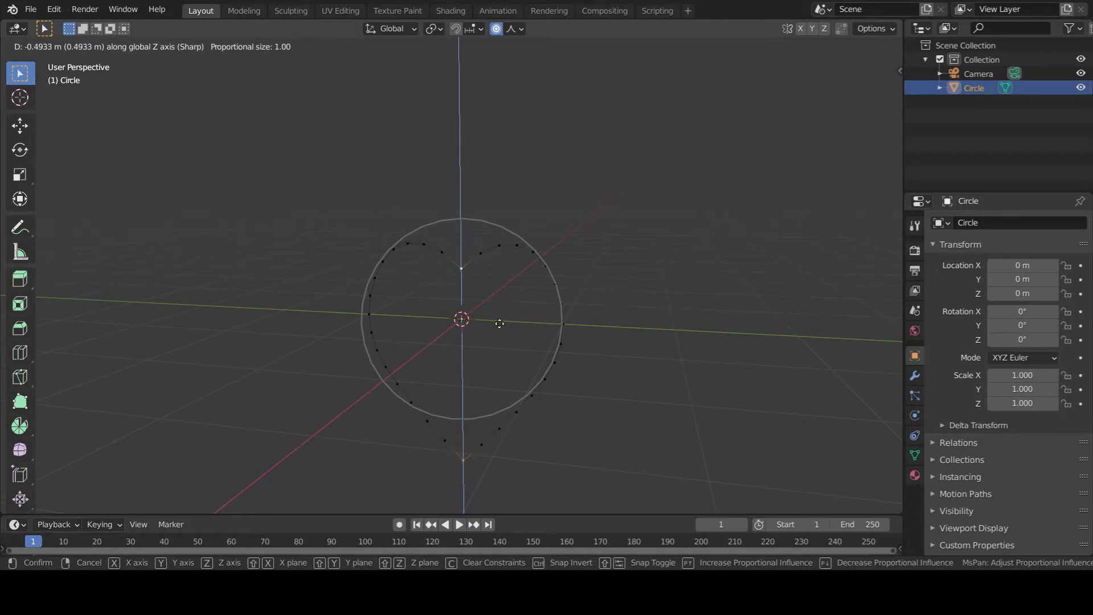
scroll(500, 330, "down", 3)
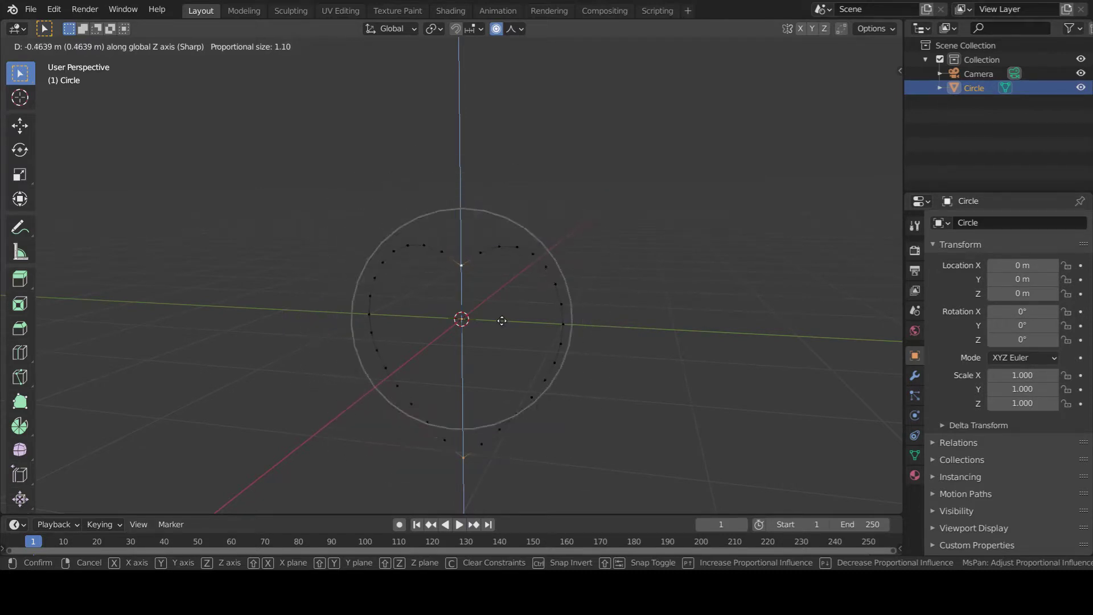
scroll(494, 318, "down", 1)
scroll(492, 302, "up", 4)
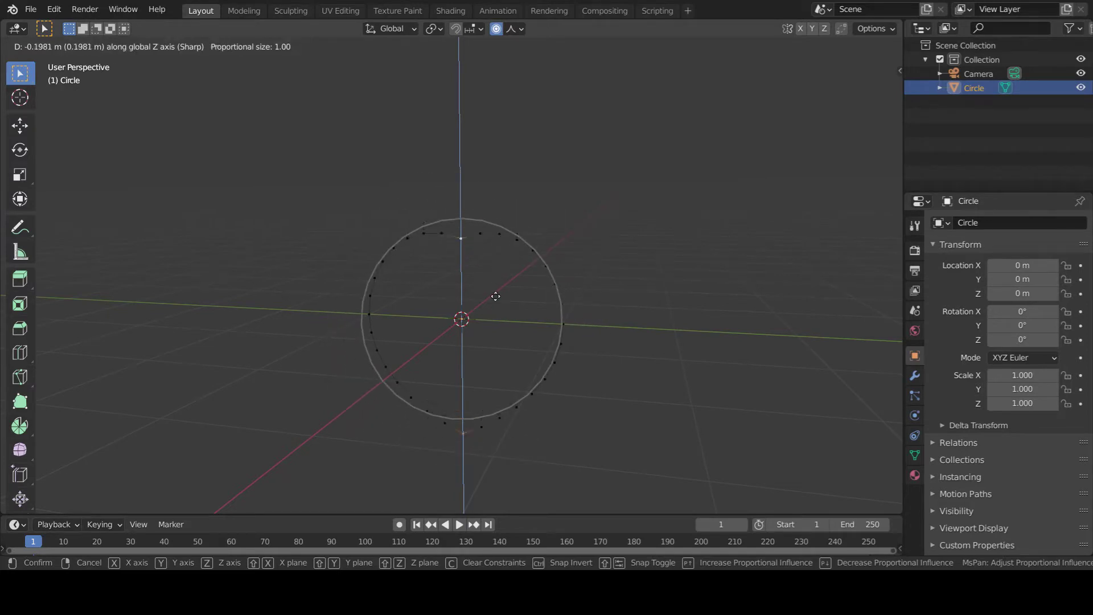
scroll(494, 330, "down", 5)
scroll(496, 330, "up", 1)
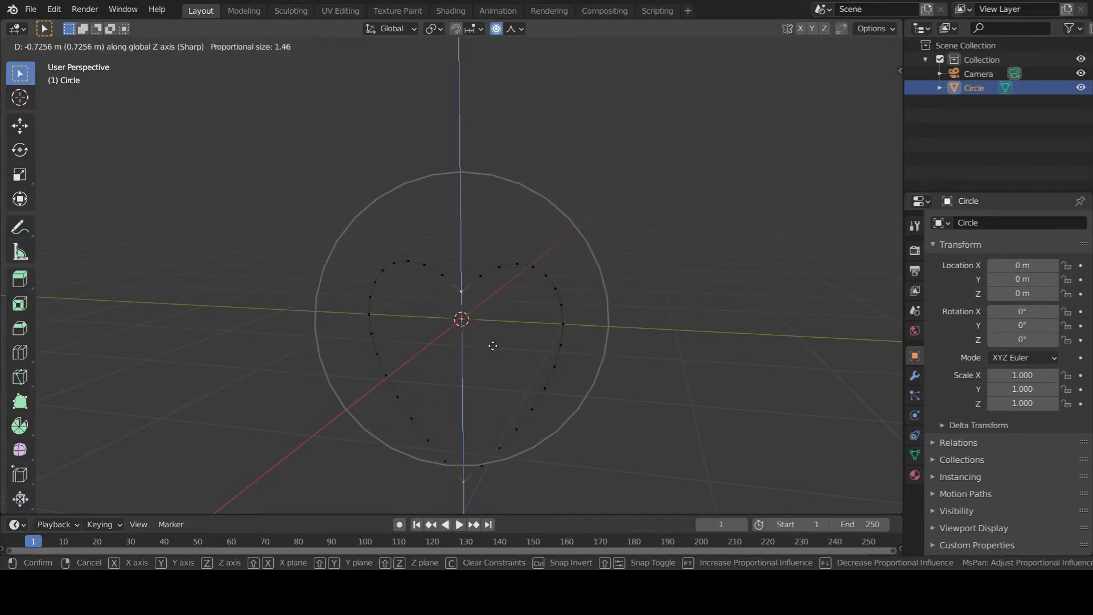
scroll(492, 348, "up", 1)
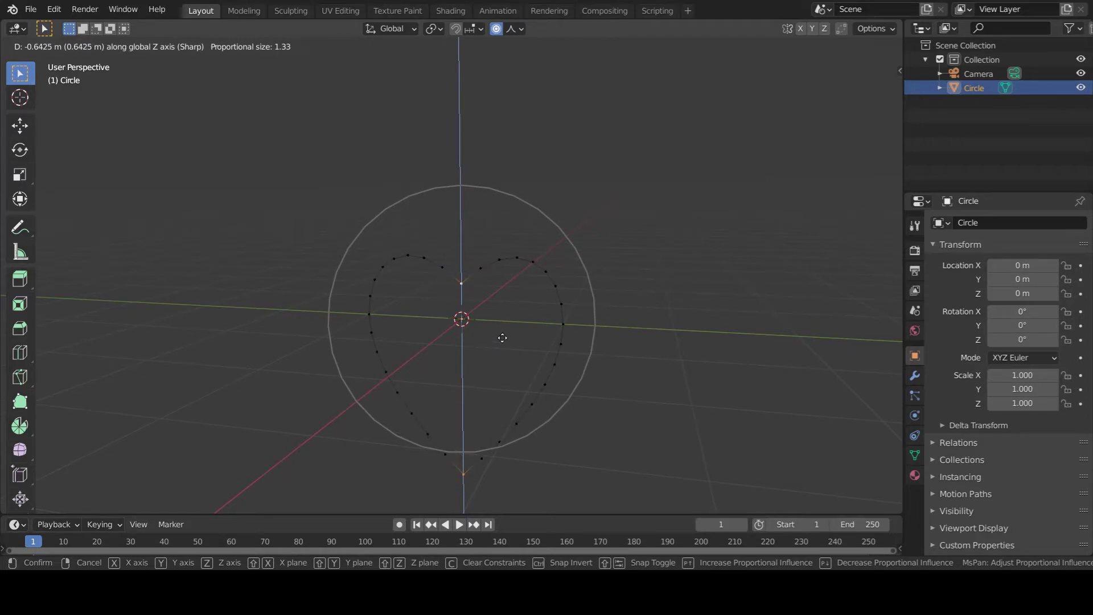
left_click(502, 338)
middle_click_drag(525, 325, 683, 337)
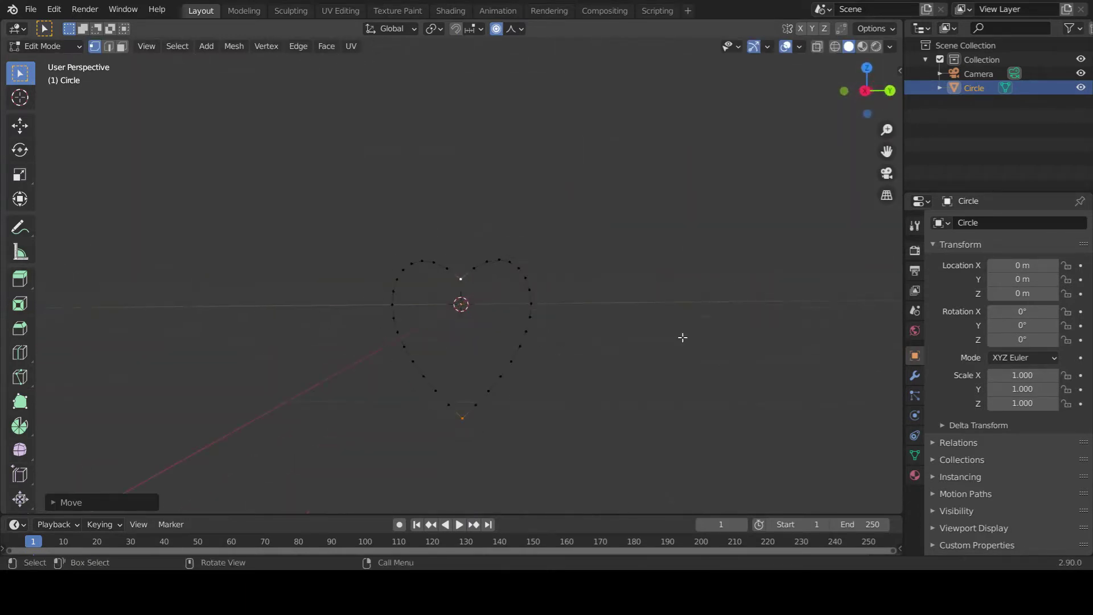
middle_click_drag(664, 377, 542, 295)
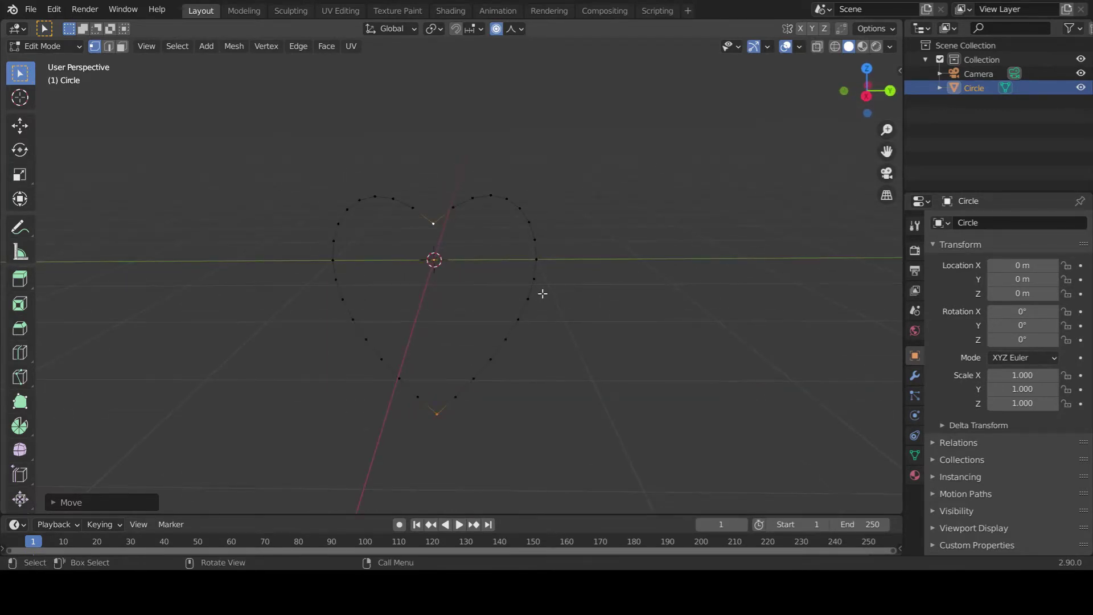
Set the heart's origin in Object Mode using Geometry to Origin.
key("Tab")
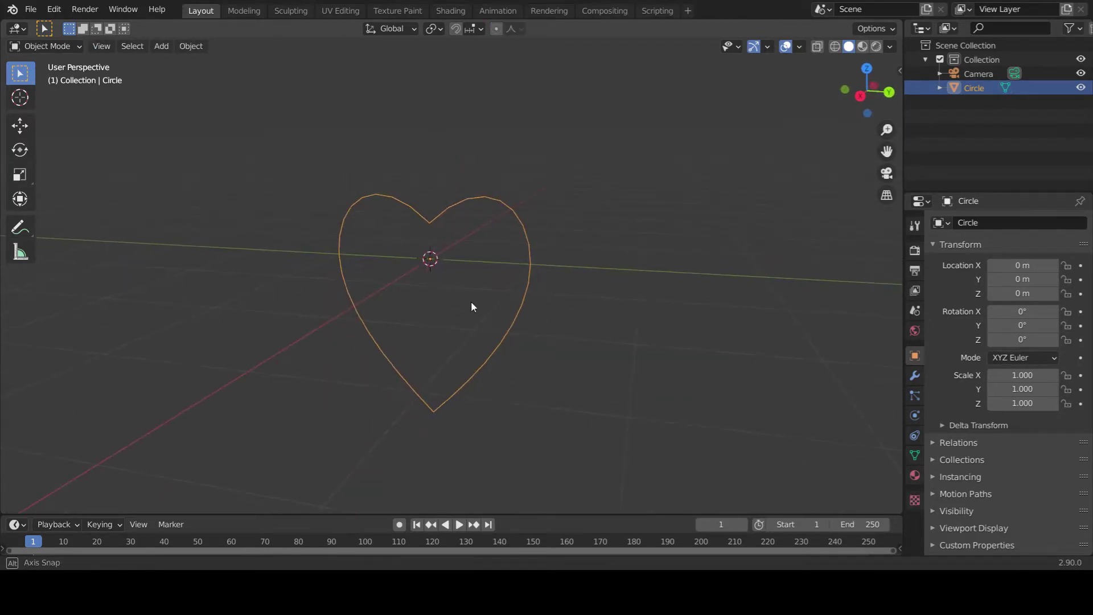
right_click(470, 302)
mouse_move(473, 337)
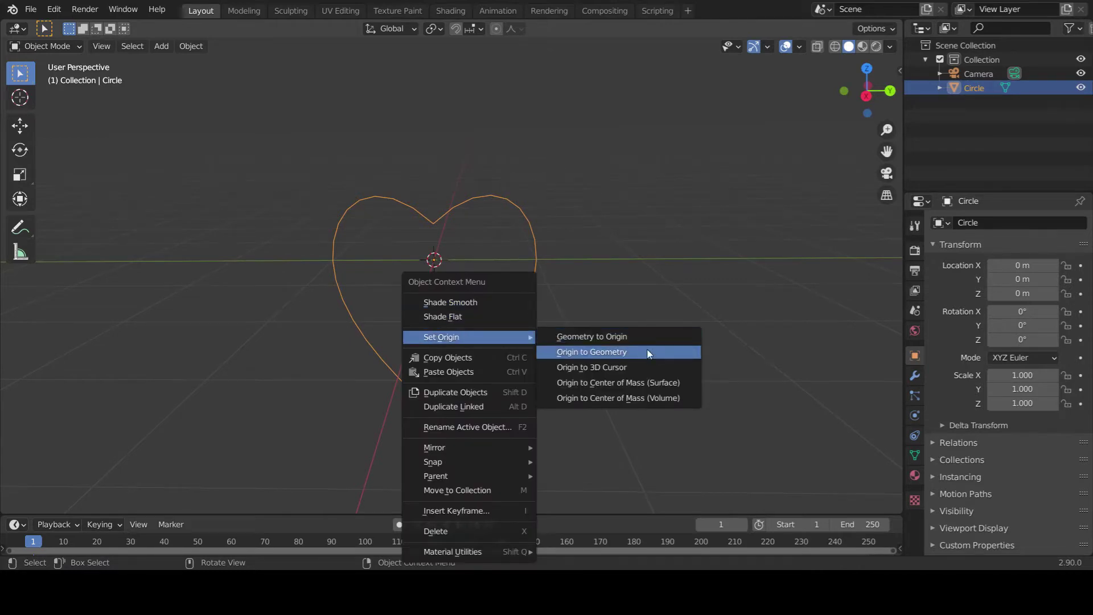
left_click(624, 337)
Fill the entire heart outline with a single face in Edit Mode and return to Object Mode.
middle_click_drag(617, 342, 510, 267)
scroll(559, 300, "up", 3)
scroll(559, 300, "down", 2)
key("Tab")
scroll(527, 305, "up", 1)
middle_click_drag(531, 322, 594, 330, "shift")
scroll(513, 321, "down", 1)
key("a")
key("f")
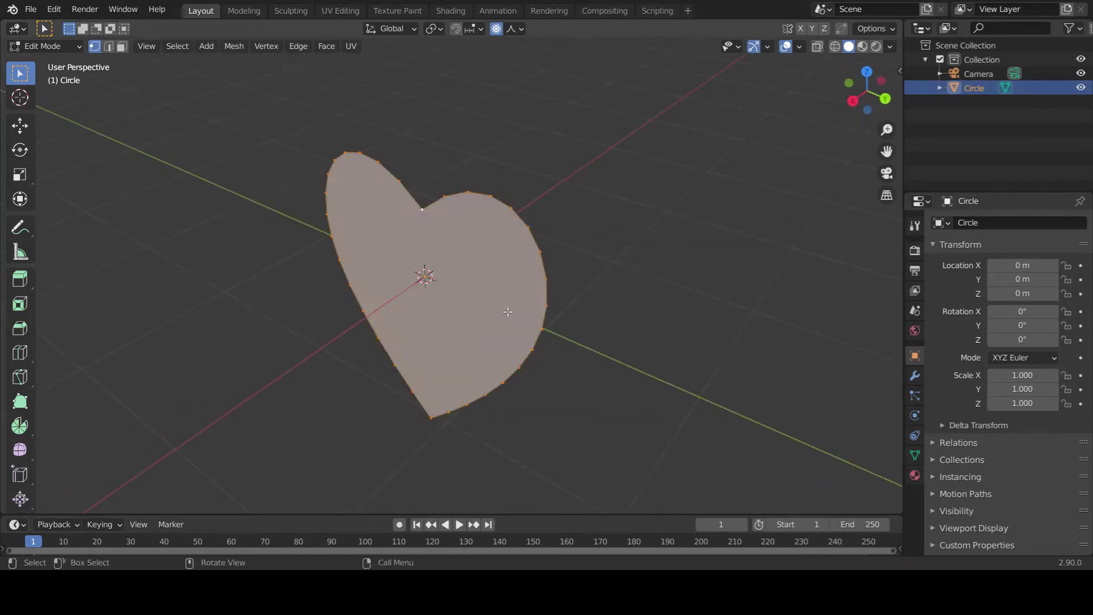
middle_click_drag(508, 312, 574, 285)
scroll(559, 296, "up", 3)
scroll(541, 296, "down", 4)
middle_click_drag(507, 302, 414, 223)
key("Tab")
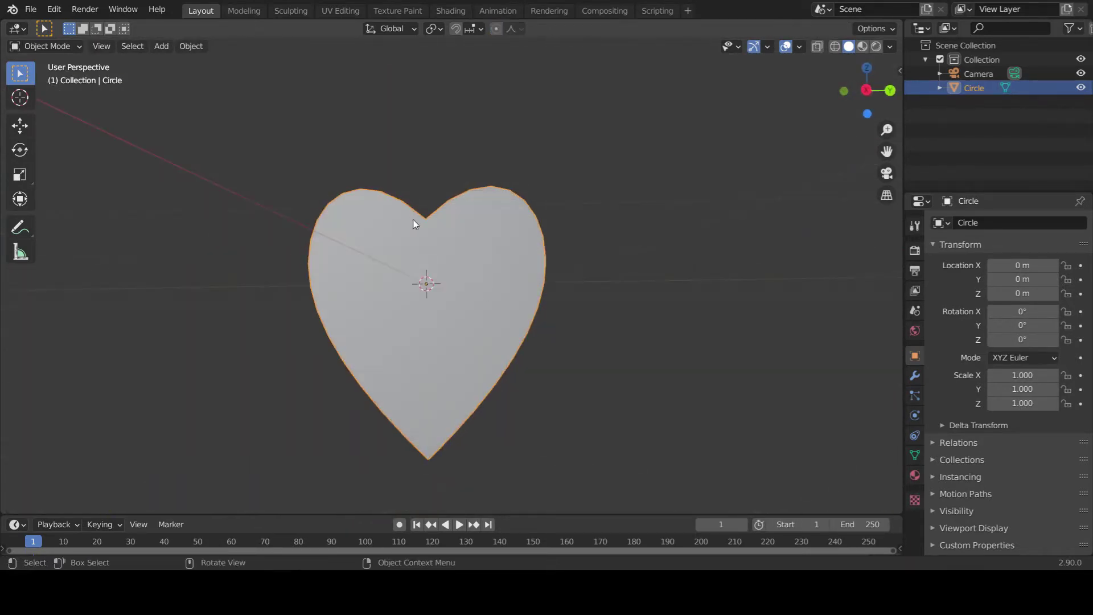
Compare the heart in Wireframe and Rendered shading, then leave the viewport in Material Preview.
middle_click_drag(525, 246, 565, 261)
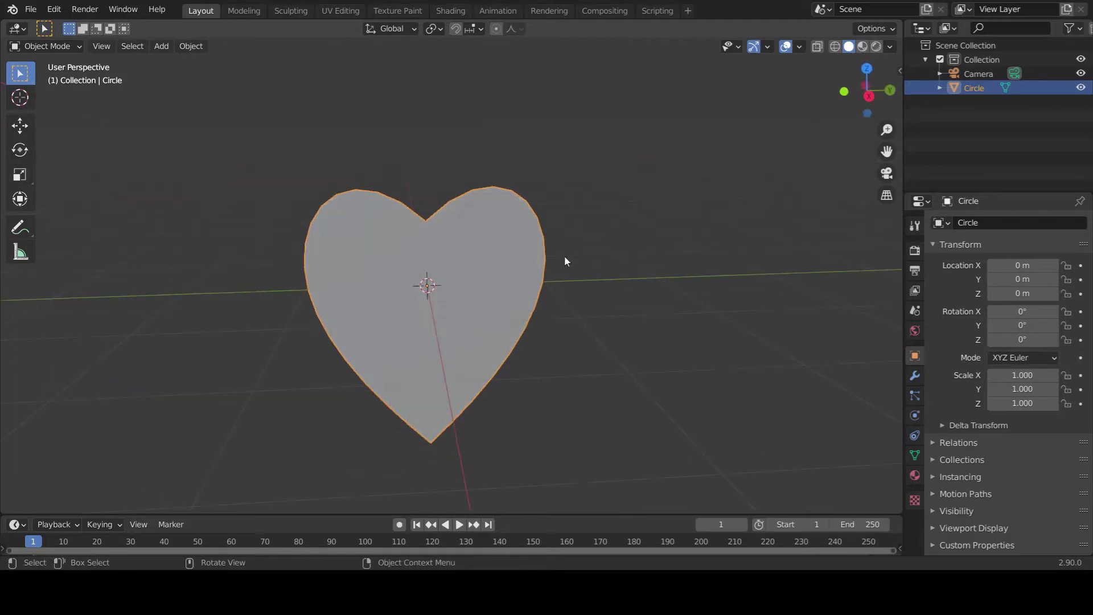
left_click(837, 48)
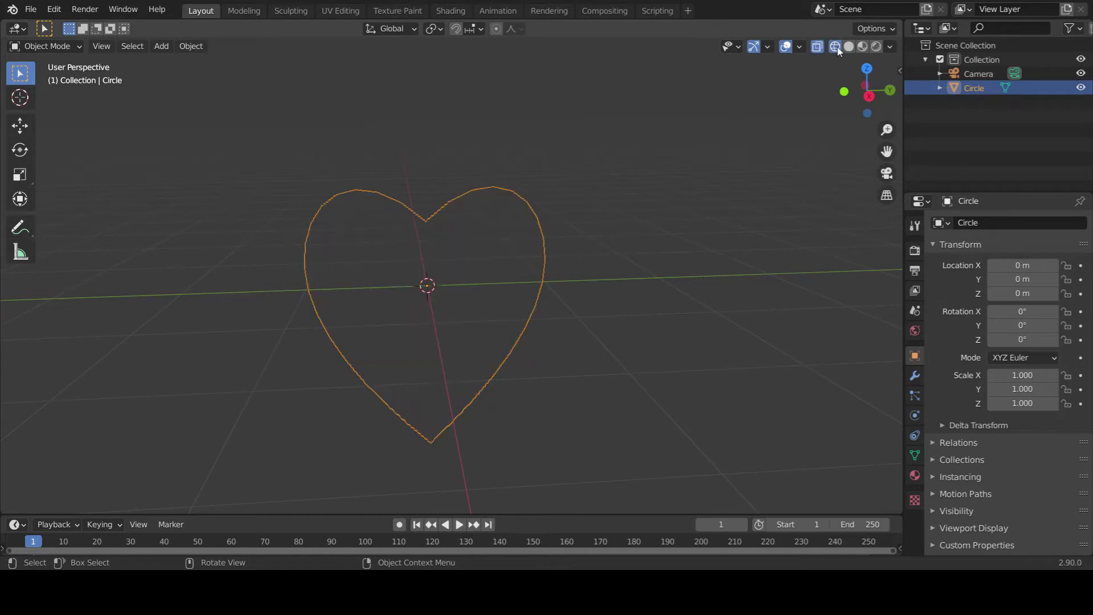
mouse_move(734, 279)
middle_mouse_down()
mouse_move(760, 234)
mouse_move(837, 291)
mouse_move(605, 283)
mouse_move(696, 285)
mouse_move(486, 302)
mouse_move(561, 246)
mouse_move(649, 271)
mouse_move(620, 251)
mouse_move(623, 293)
middle_mouse_up()
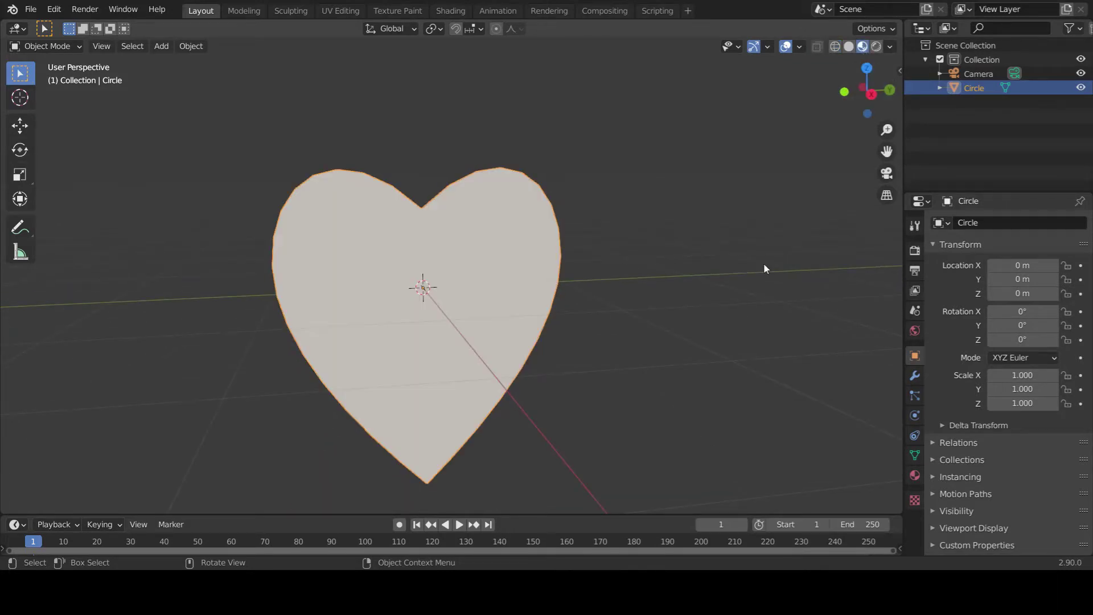
middle_click_drag(764, 263, 725, 276)
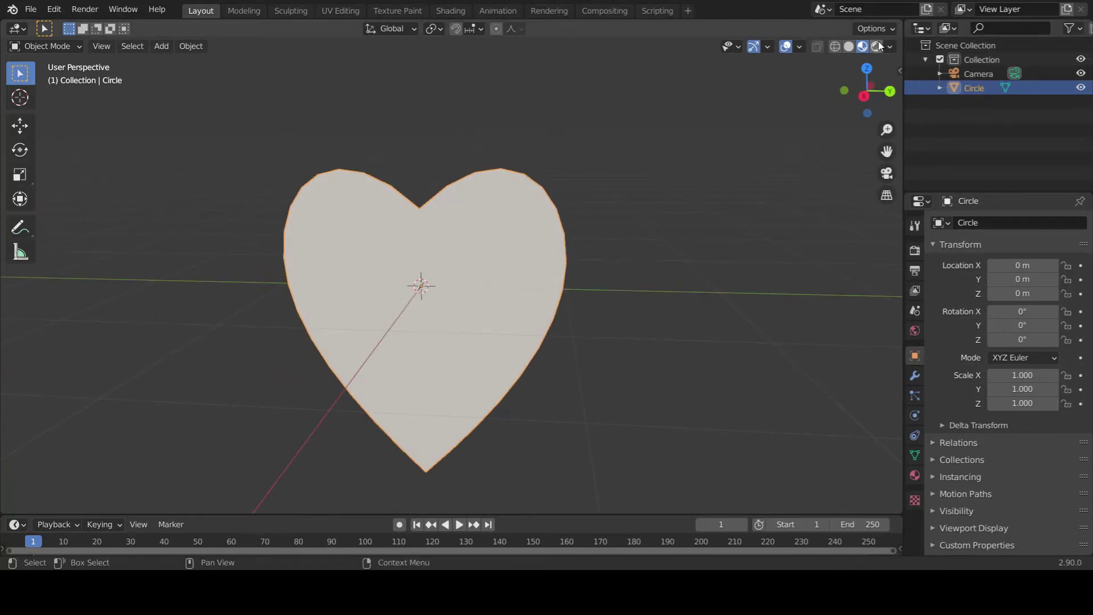
left_click(877, 46)
mouse_move(811, 112)
middle_mouse_down()
mouse_move(669, 237)
mouse_move(428, 264)
mouse_move(665, 193)
middle_mouse_up()
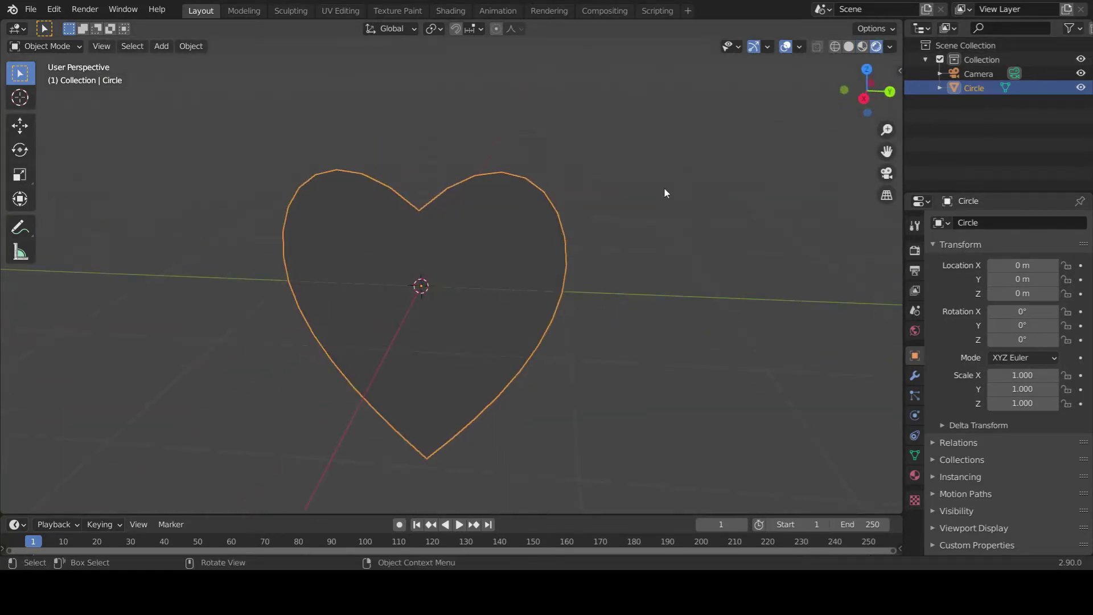
left_click(862, 47)
mouse_move(624, 353)
middle_mouse_down()
mouse_move(573, 360)
mouse_move(541, 306)
mouse_move(661, 314)
middle_mouse_up()
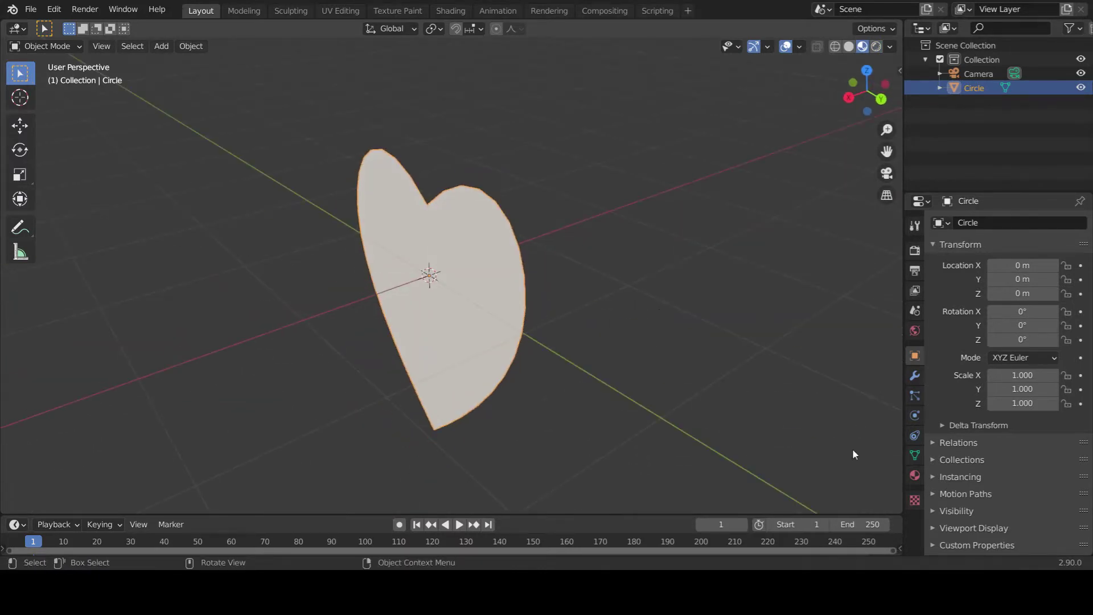
Add a new material to the heart and set its surface shader to Emission.
left_click(918, 477)
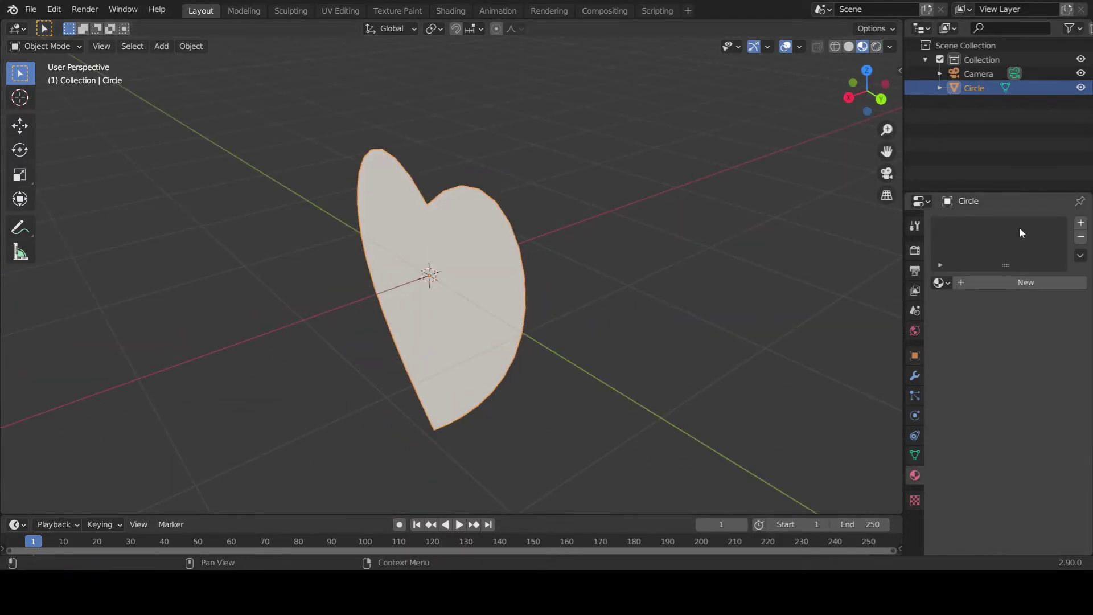
left_click(962, 282)
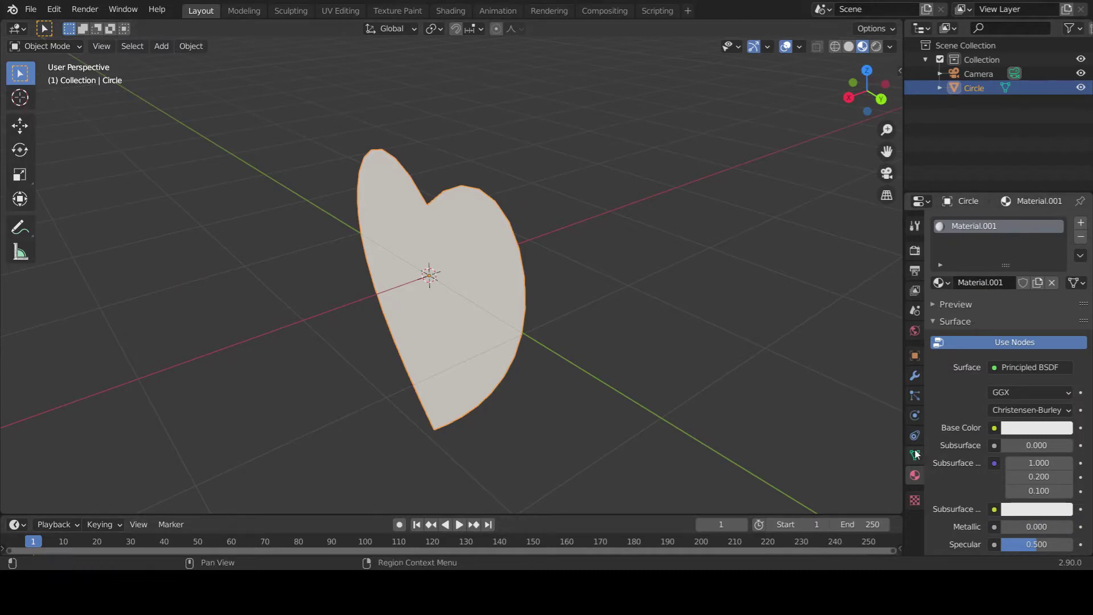
left_click(1029, 365)
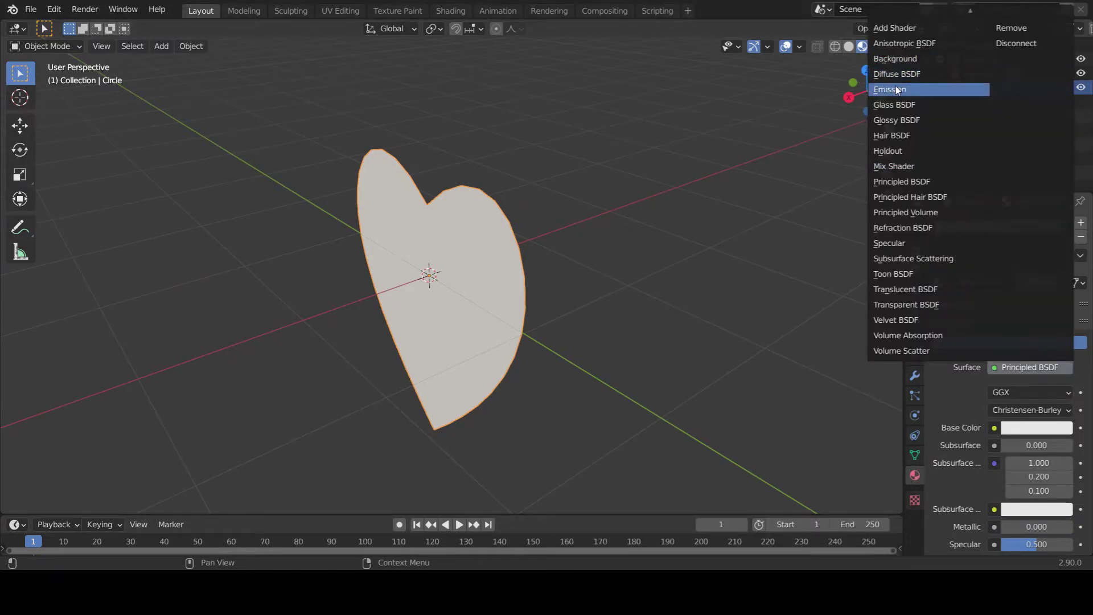
left_click(889, 89)
Change the emission color of the heart's material to a bright pink.
left_click(1037, 394)
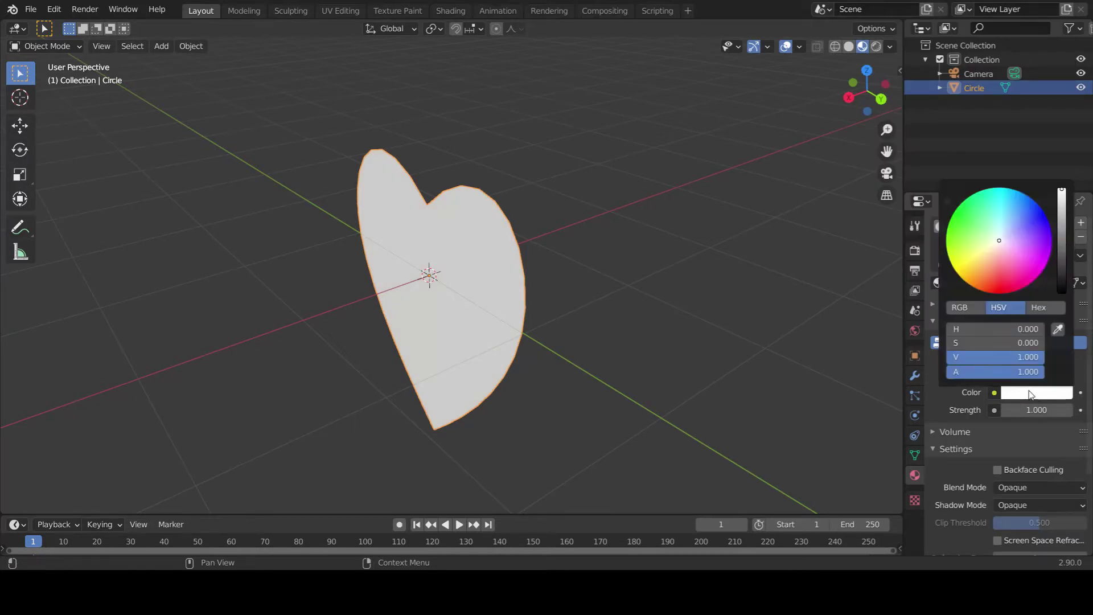
left_click_drag(975, 347, 1047, 330)
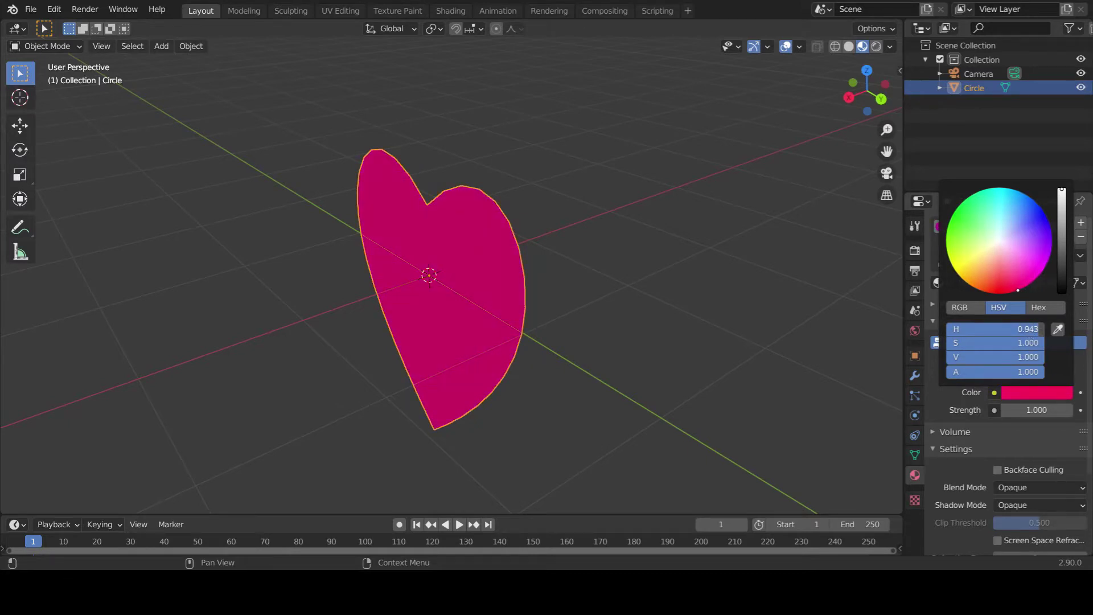
left_click_drag(1024, 286, 1012, 264)
middle_click_drag(712, 336, 593, 335)
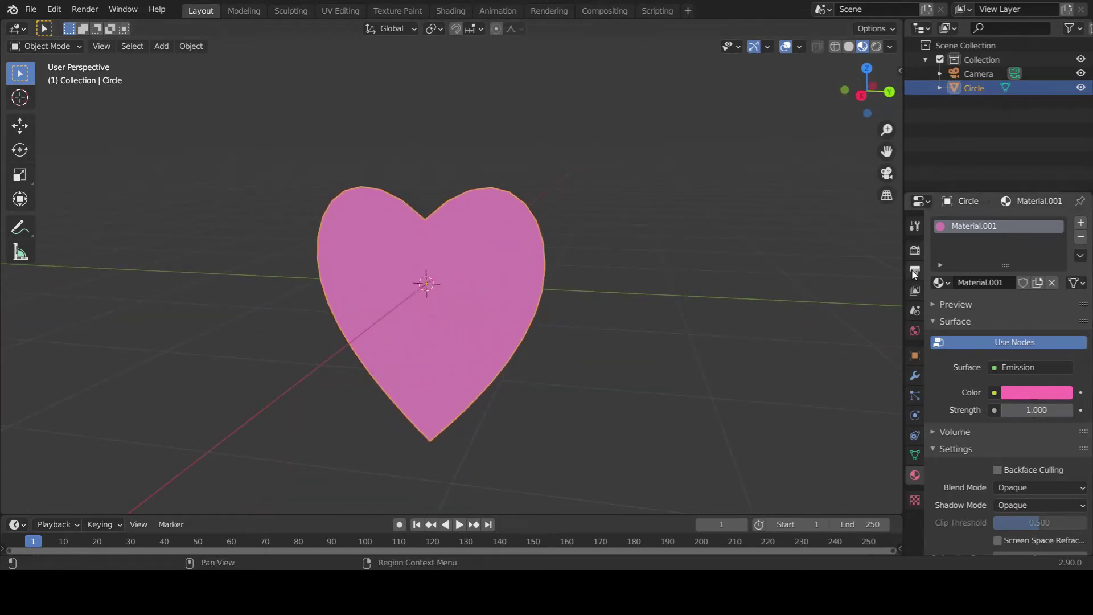
Enable Ambient Occlusion and Bloom in the Eevee render settings.
left_click(917, 252)
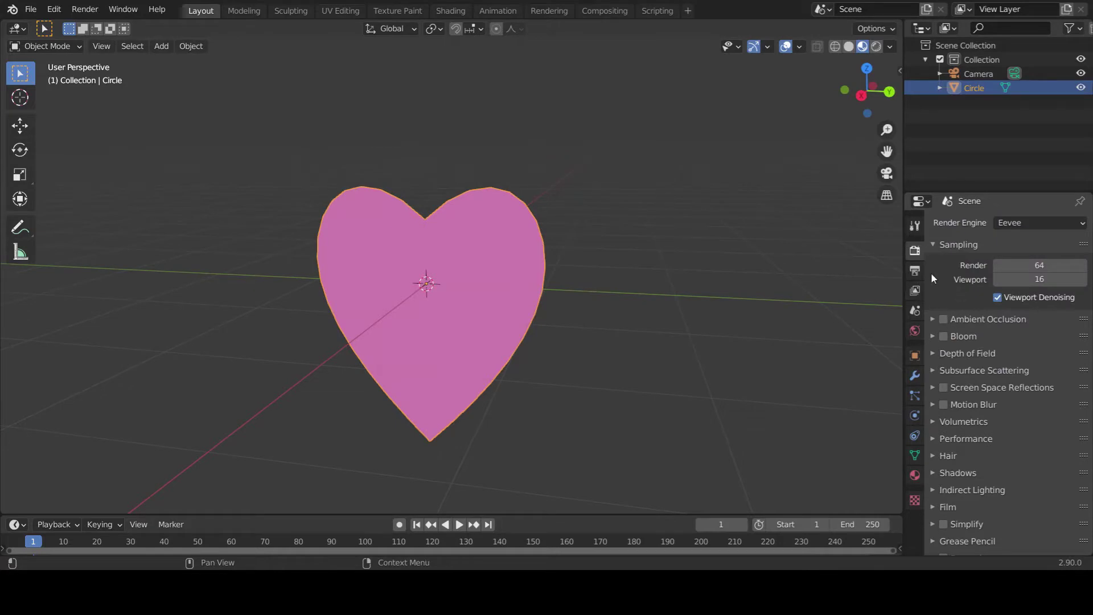
left_click(944, 319)
left_click(944, 336)
left_click(1028, 221)
left_click(1027, 223)
left_click(915, 331)
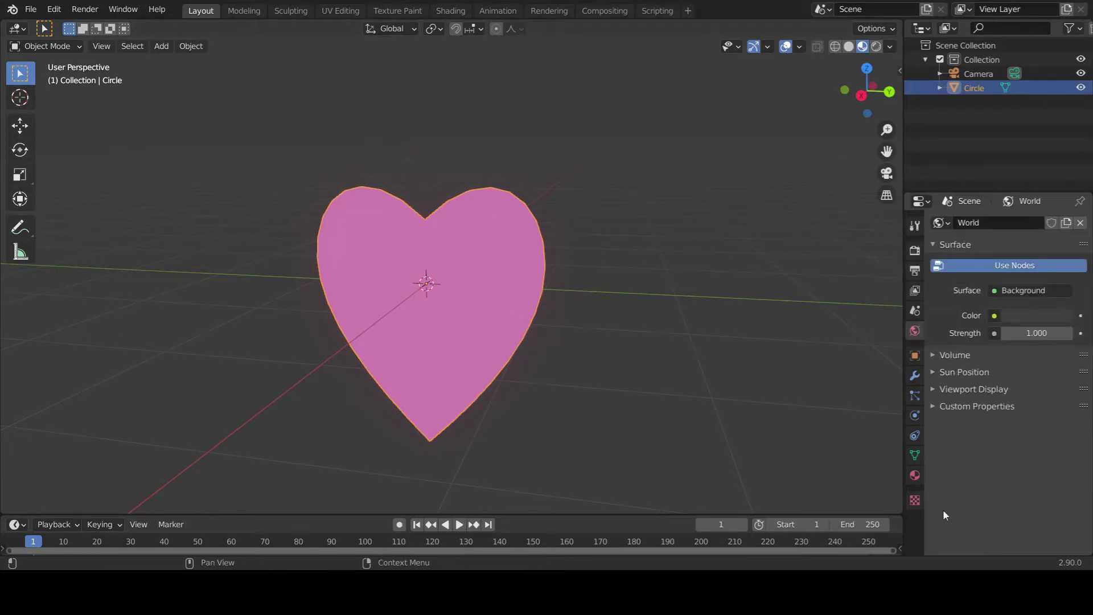
Set the emission strength of the heart's material to 5.
left_click(911, 480)
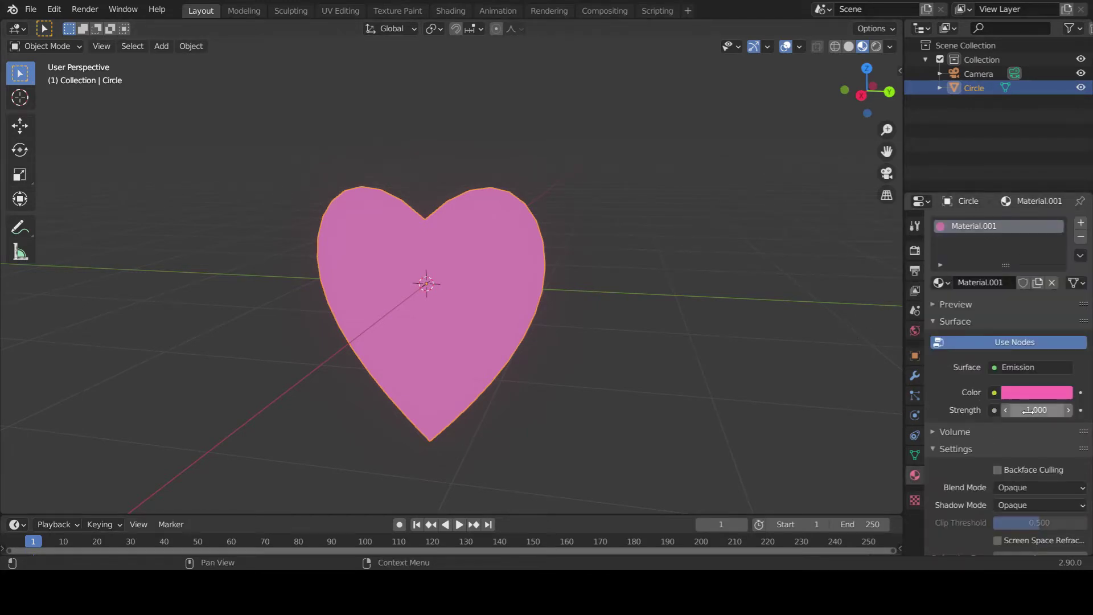
left_click_drag(1028, 410, 1080, 410)
key("Escape")
left_click(1029, 410)
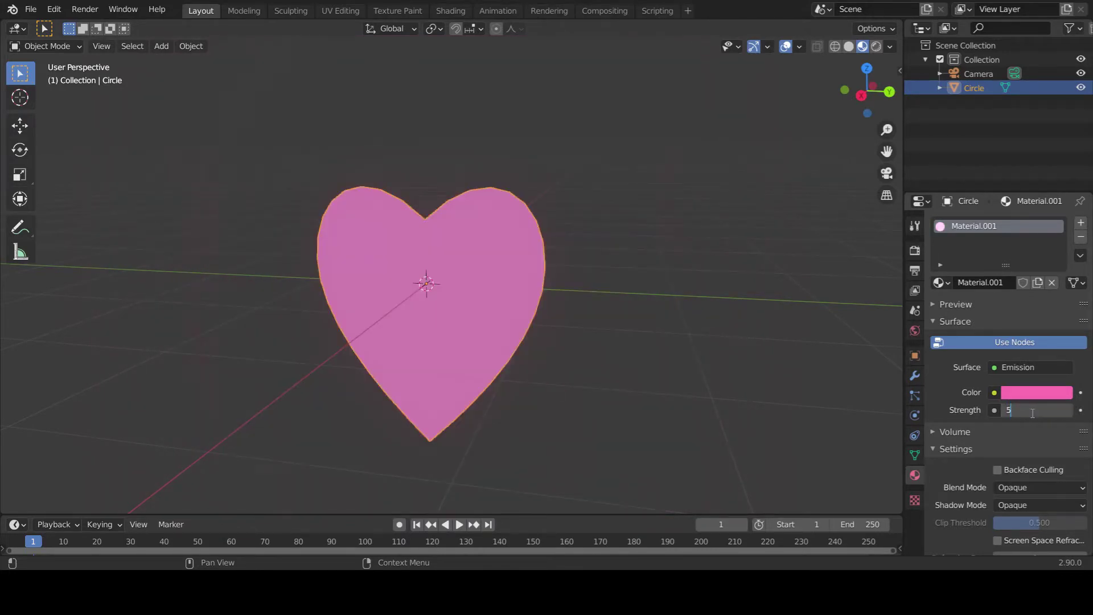
type("5")
key("Return")
Extrude the heart face 0.25 m along its normal in Edit Mode and return to Object Mode.
middle_click_drag(393, 110, 542, 261)
key("Tab")
key("g")
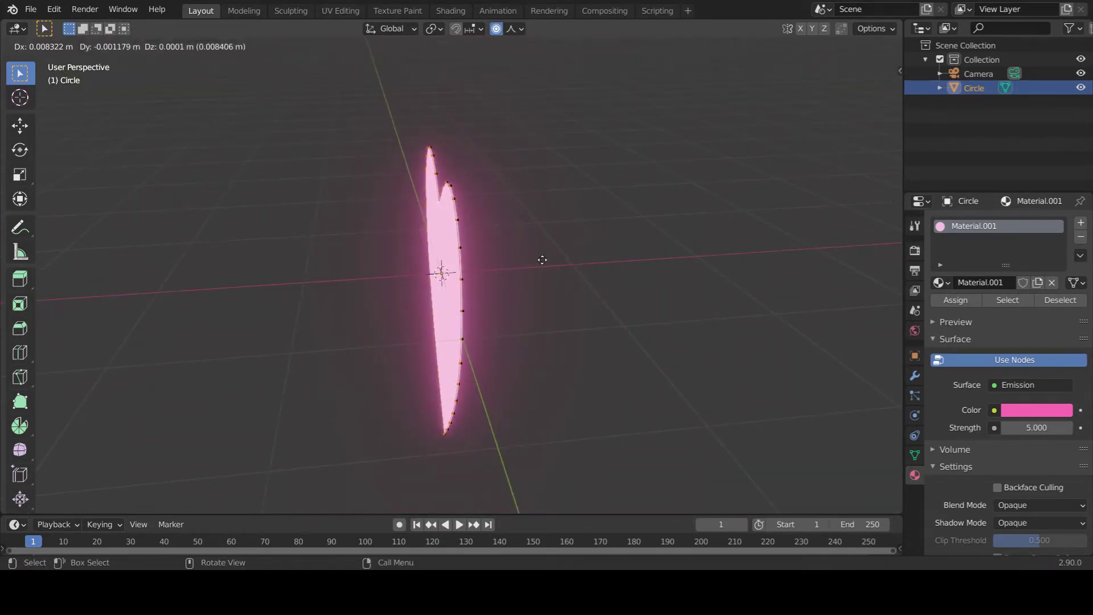
key("e")
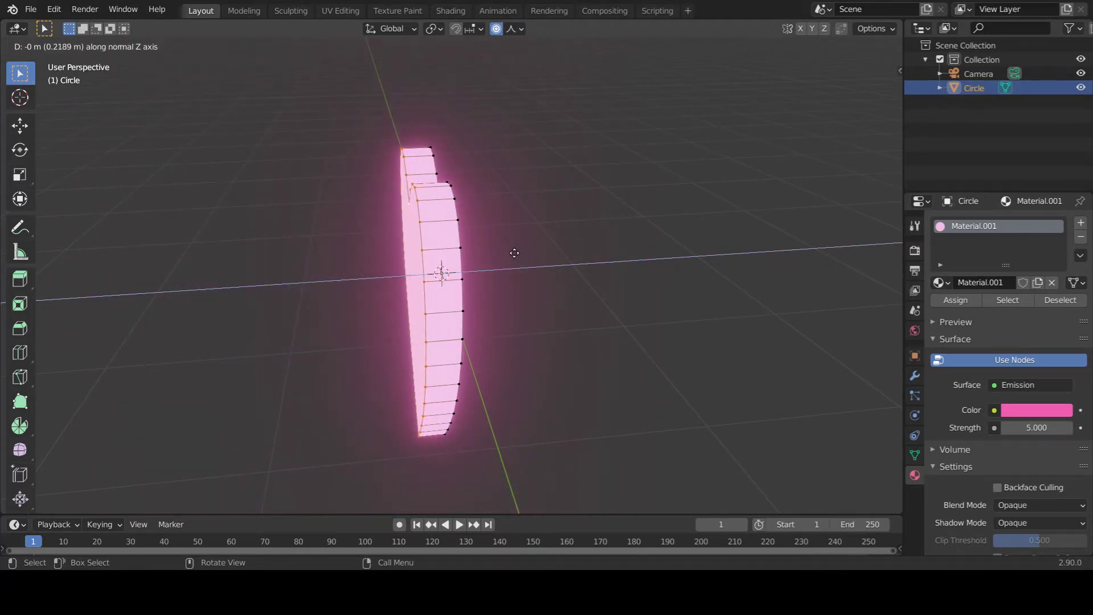
type(".25")
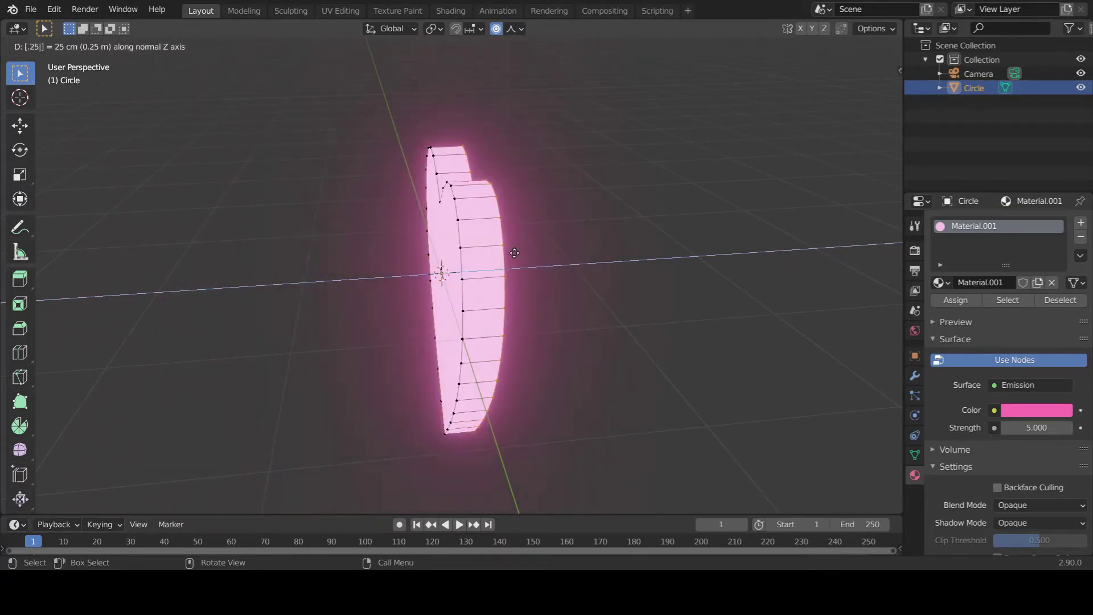
key("Return")
middle_click_drag(514, 253, 633, 323)
key("Tab")
Try Backface Culling on the heart's material.
scroll(1057, 490, "down", 1)
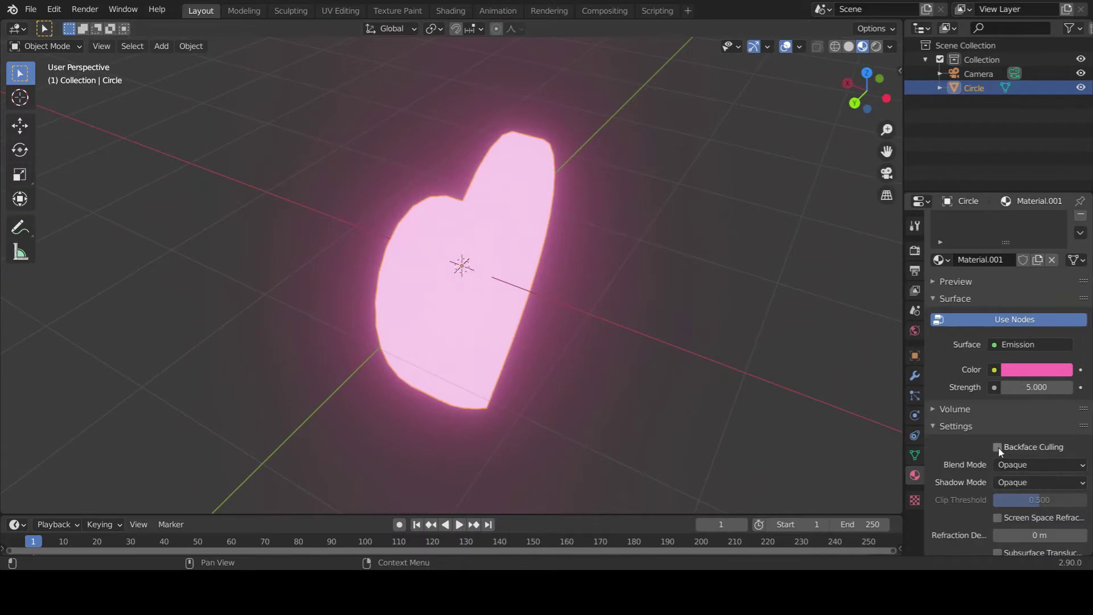
left_click(997, 448)
middle_click_drag(854, 373, 649, 282)
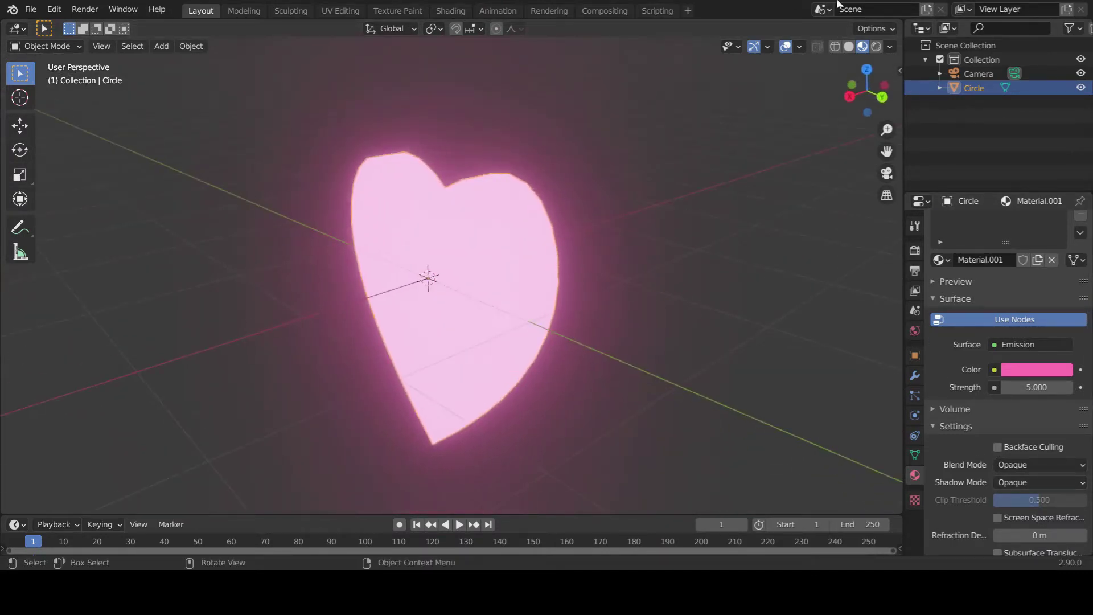
Turn on the Face Orientation overlay and inspect the heart's front, back and side faces up close in Solid shading.
left_click(797, 47)
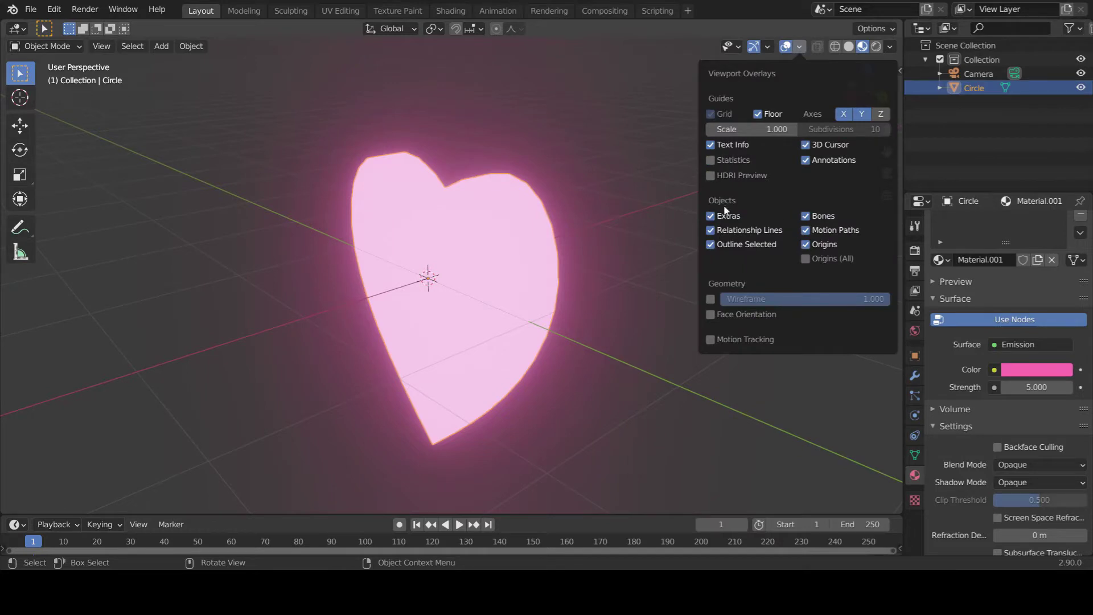
left_click(711, 315)
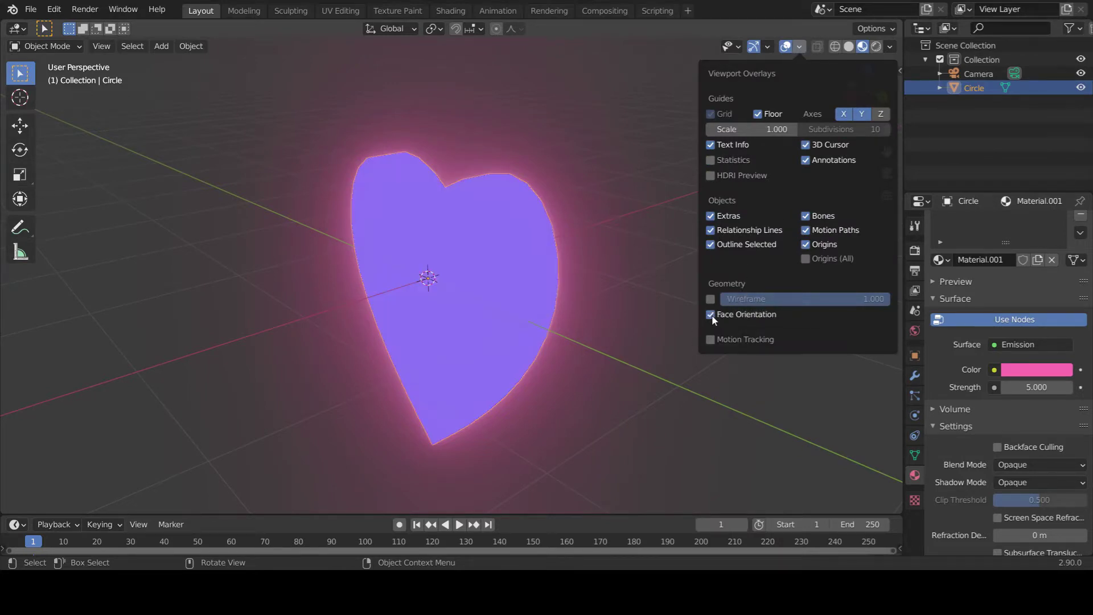
middle_click_drag(671, 308, 473, 198)
scroll(474, 195, "up", 6)
middle_click_drag(634, 241, 560, 226)
left_click(849, 46)
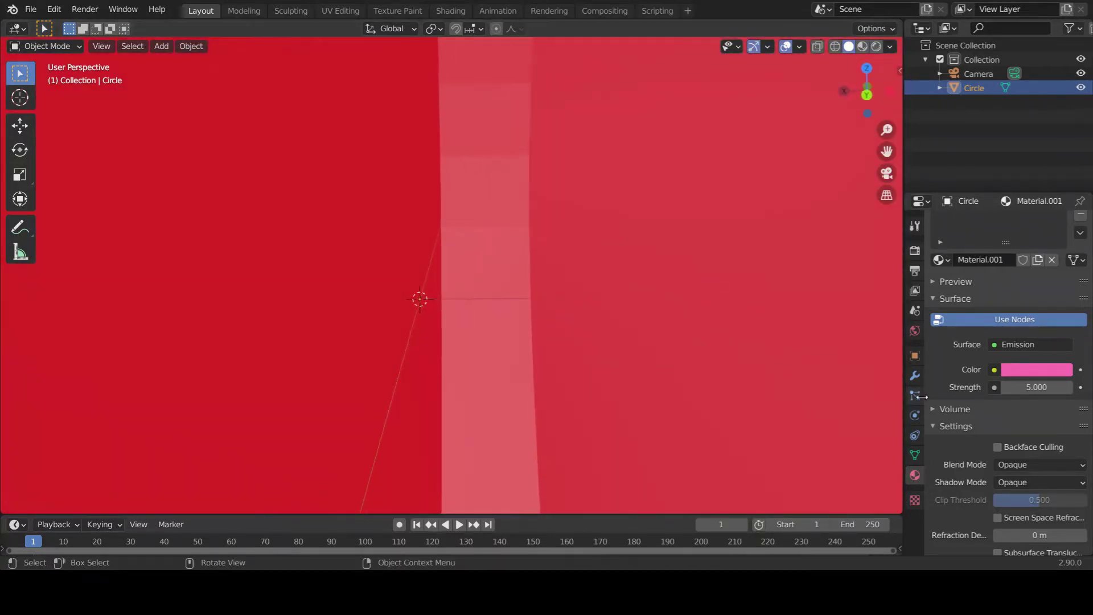
Return the viewport to Material Preview shading and turn off Backface Culling on the heart's material.
left_click(863, 49)
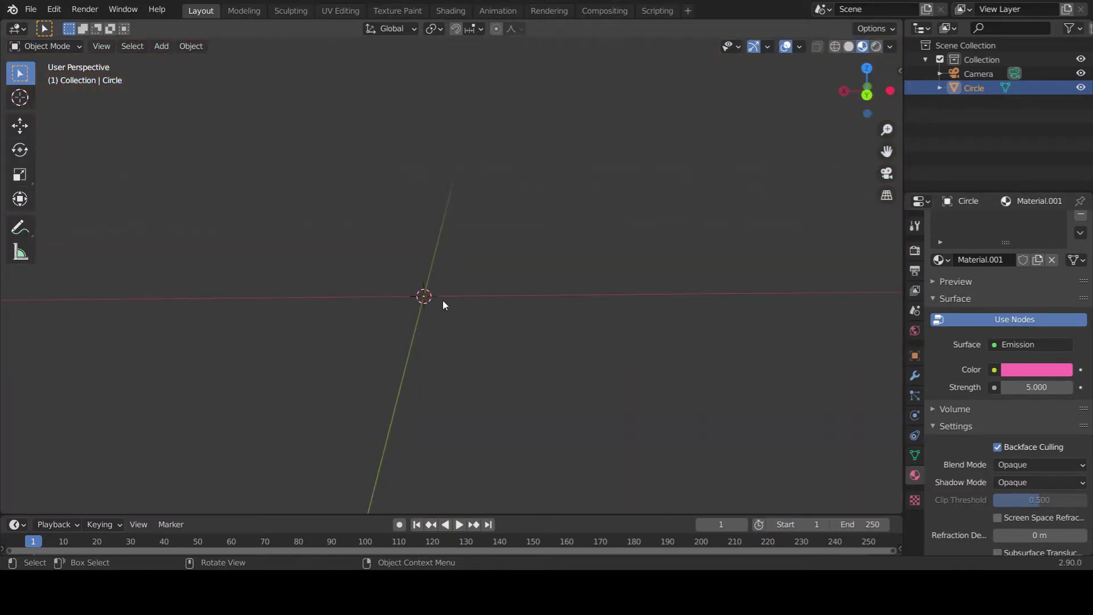
middle_click_drag(445, 300, 93, 442)
middle_click_drag(525, 293, 405, 342)
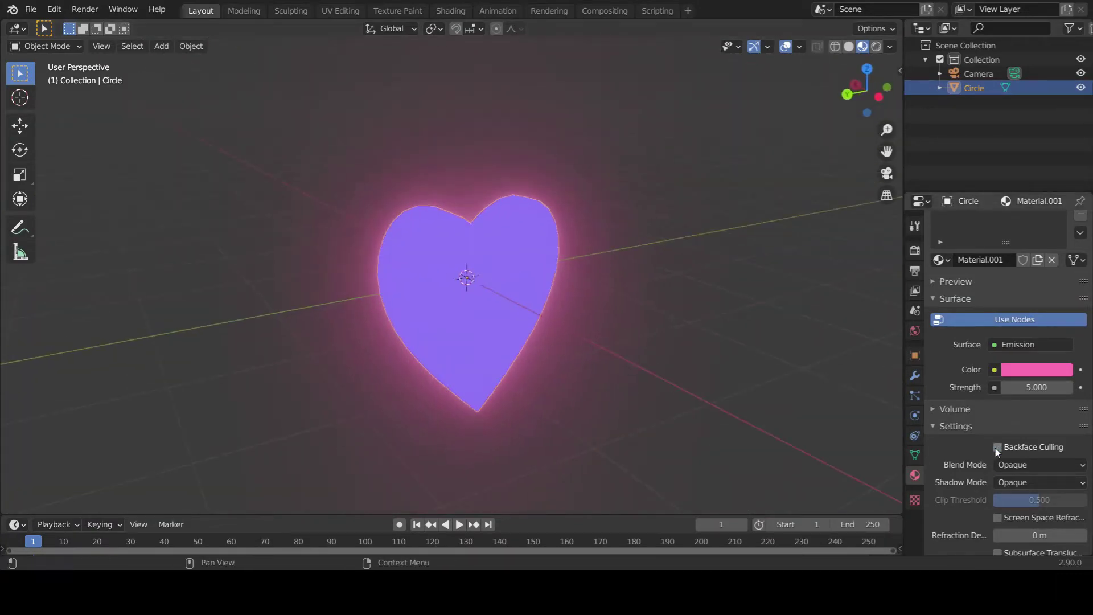
Turn off the Face Orientation overlay to show the heart's pink glow again.
middle_click_drag(668, 330, 555, 333)
left_click(799, 47)
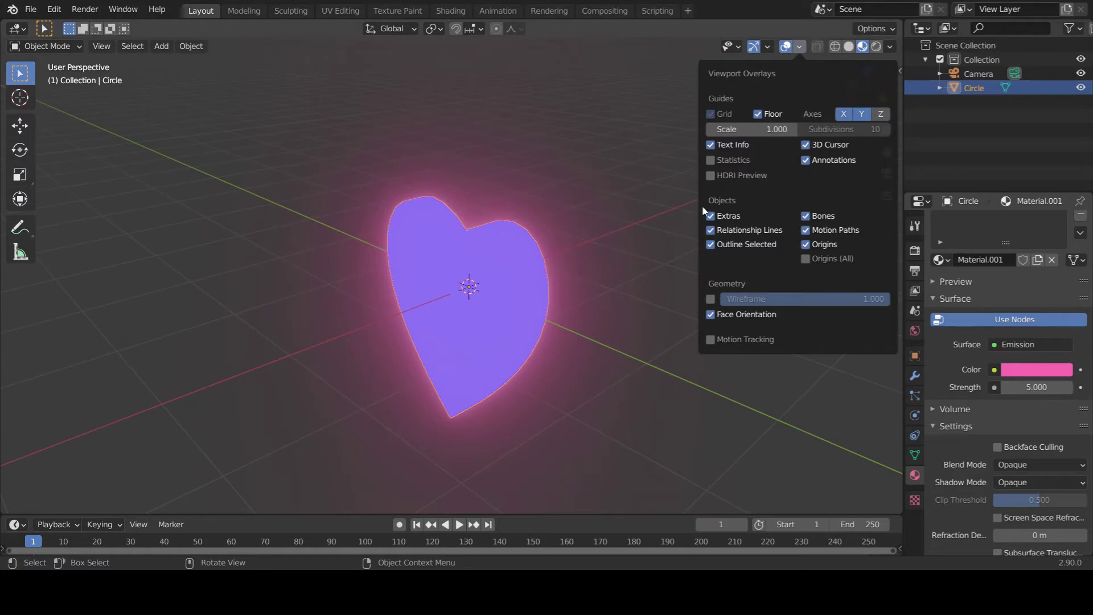
left_click(712, 314)
scroll(564, 258, "up", 4)
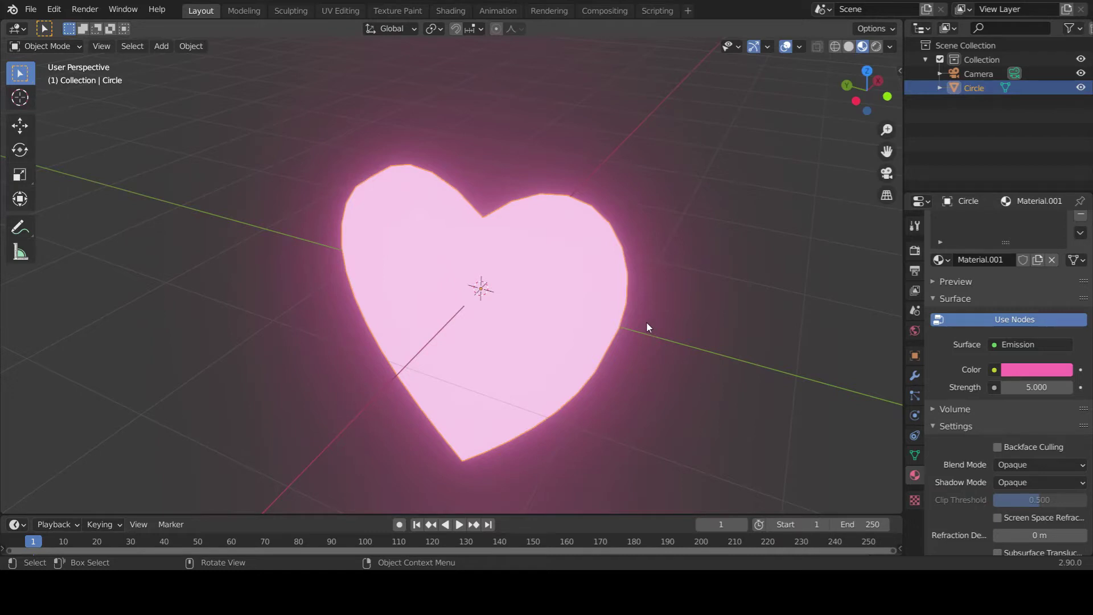
Enter Edit Mode on the heart with its extruded side edges in view.
middle_click_drag(638, 343, 586, 293)
scroll(640, 341, "up", 2)
scroll(575, 296, "up", 3)
key("Tab")
scroll(570, 296, "down", 2)
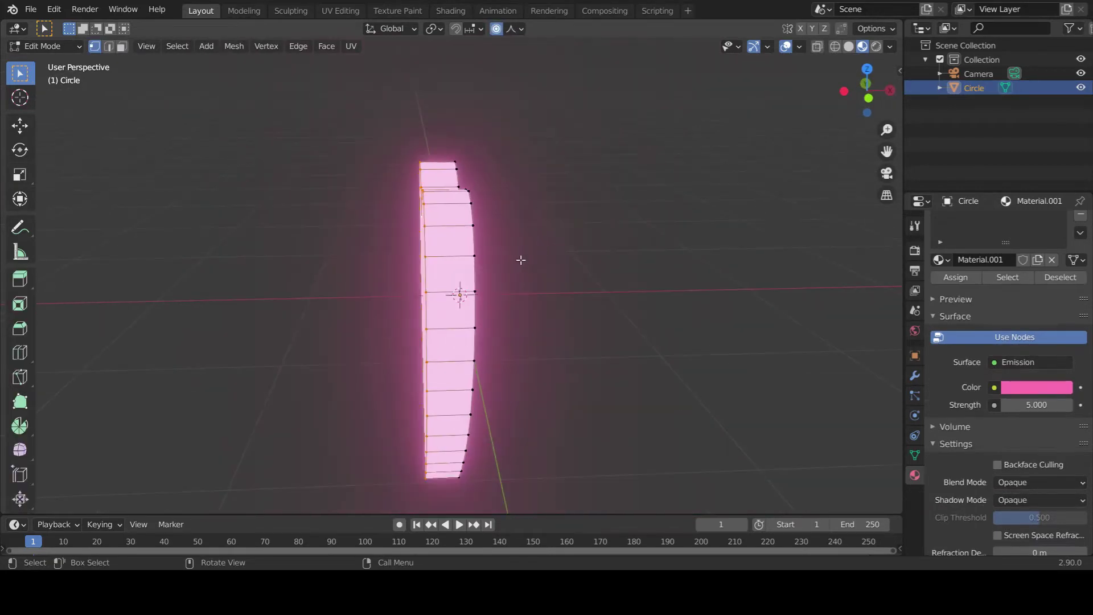
mouse_move(521, 260)
middle_mouse_down()
mouse_move(495, 307)
mouse_move(618, 258)
mouse_move(532, 292)
mouse_move(476, 276)
mouse_move(619, 320)
mouse_move(540, 334)
mouse_move(555, 290)
mouse_move(597, 275)
mouse_move(567, 286)
mouse_move(517, 264)
middle_mouse_up()
key("Tab")
key("Tab")
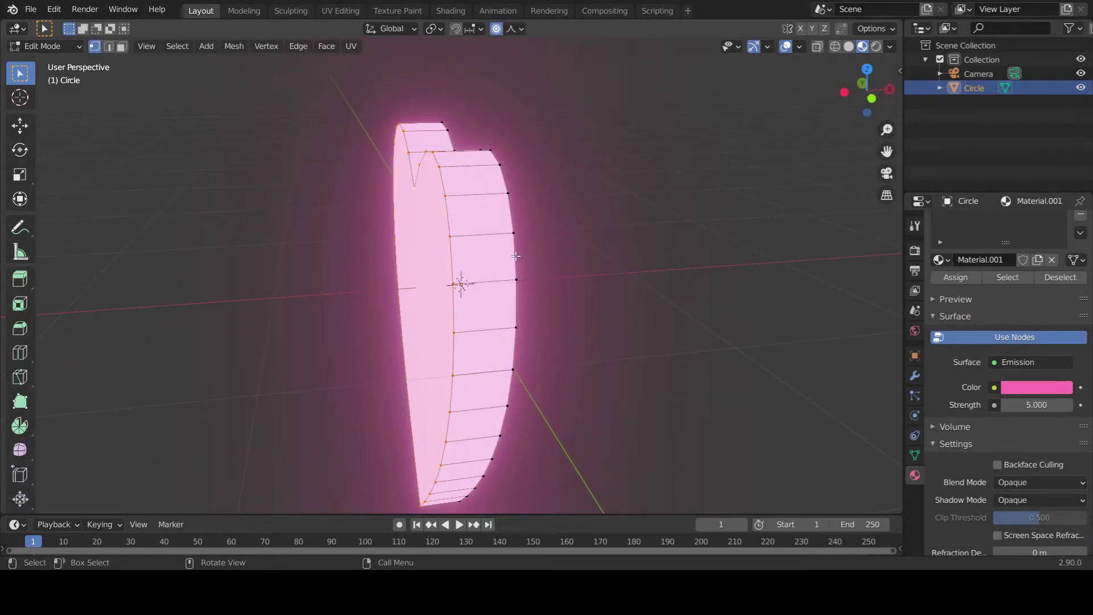
In edge select mode, select the edge loops around both the front and back rims of the heart.
key("2")
middle_click_drag(491, 239, 559, 241)
key("1")
key("2")
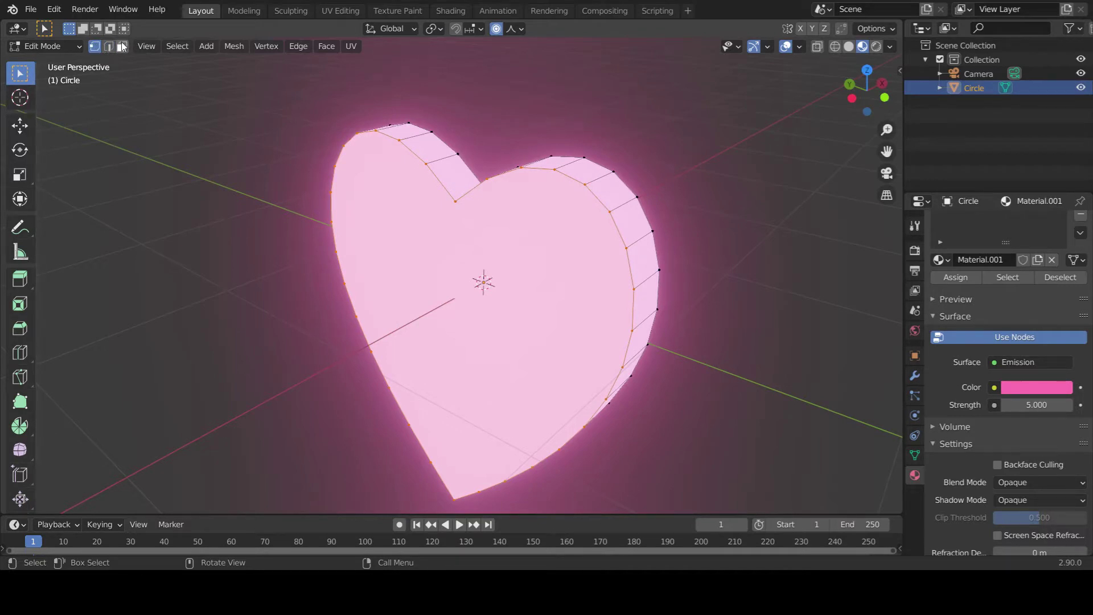
key("2")
middle_click_drag(688, 186, 574, 193)
middle_click_drag(256, 130, 640, 219)
middle_click_drag(740, 246, 539, 264)
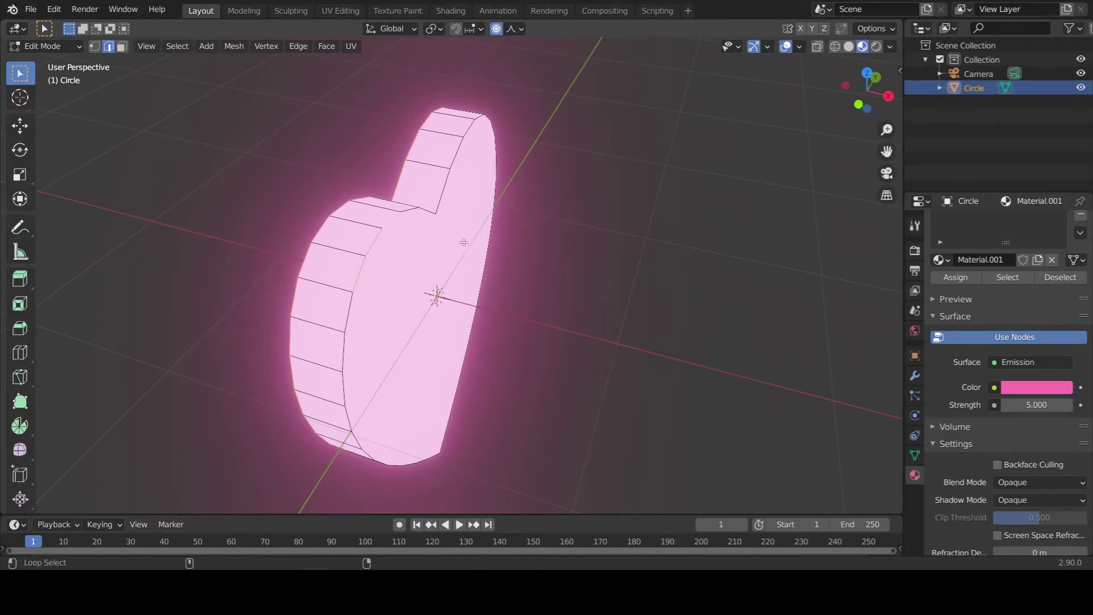
middle_click_drag(445, 220, 524, 213)
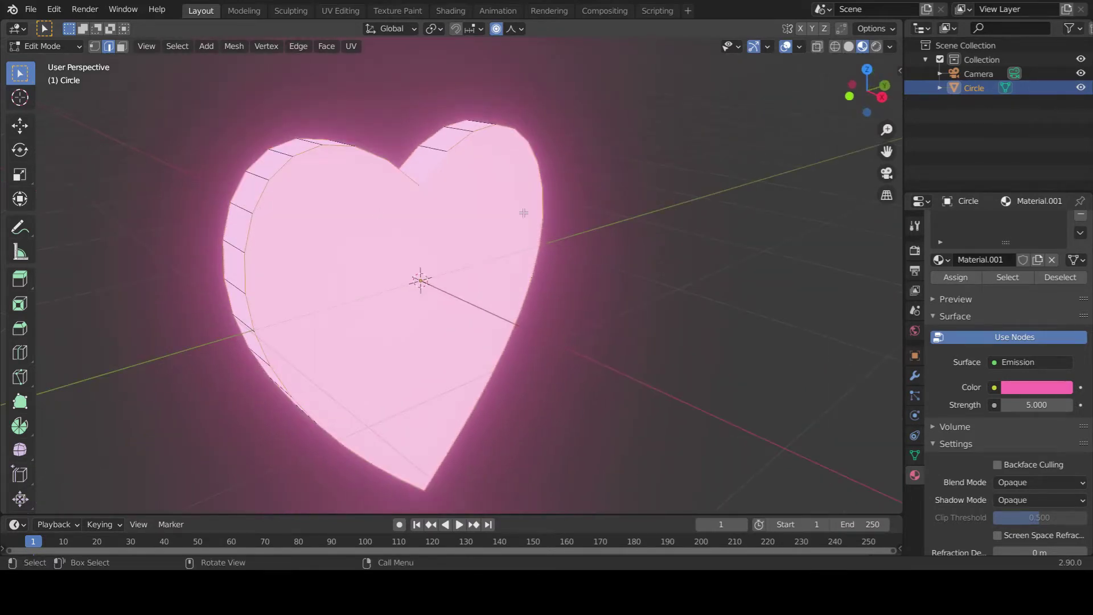
middle_click_drag(450, 355, 370, 348)
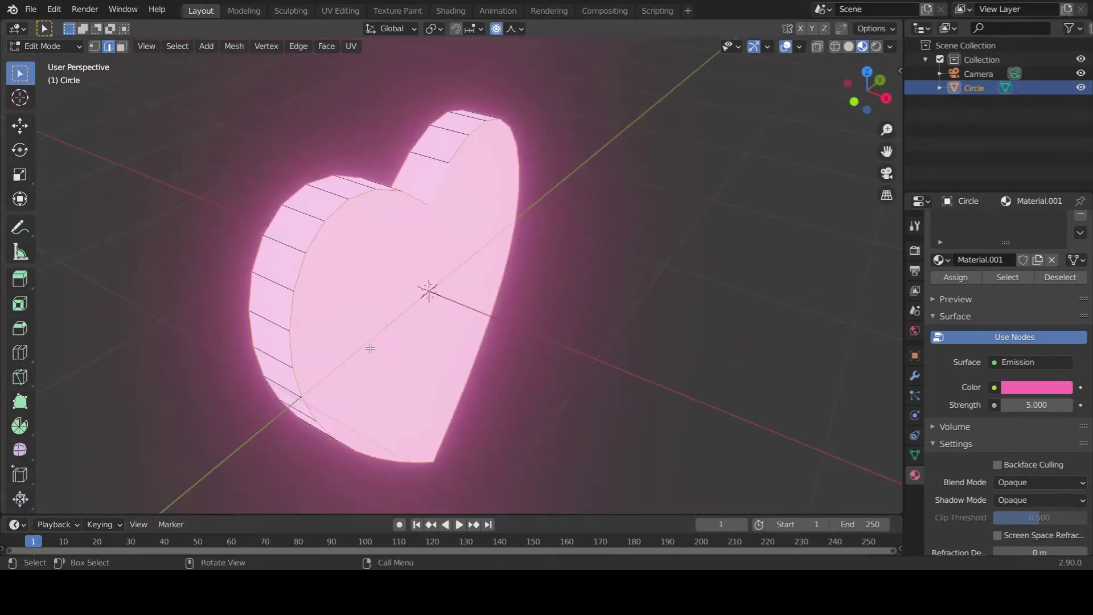
Try face select mode on the heart and inspect it from both sides, then return to edge select mode.
key("3")
middle_click_drag(685, 273, 515, 265)
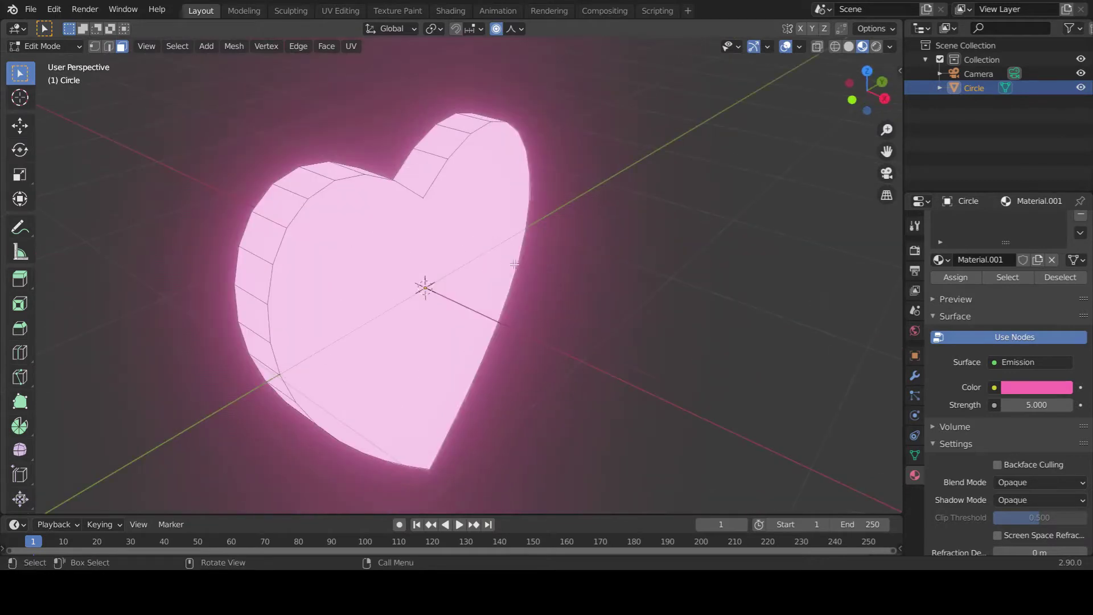
middle_click_drag(443, 244, 488, 265)
middle_click_drag(775, 230, 549, 227)
middle_click_drag(481, 232, 553, 273)
key("2")
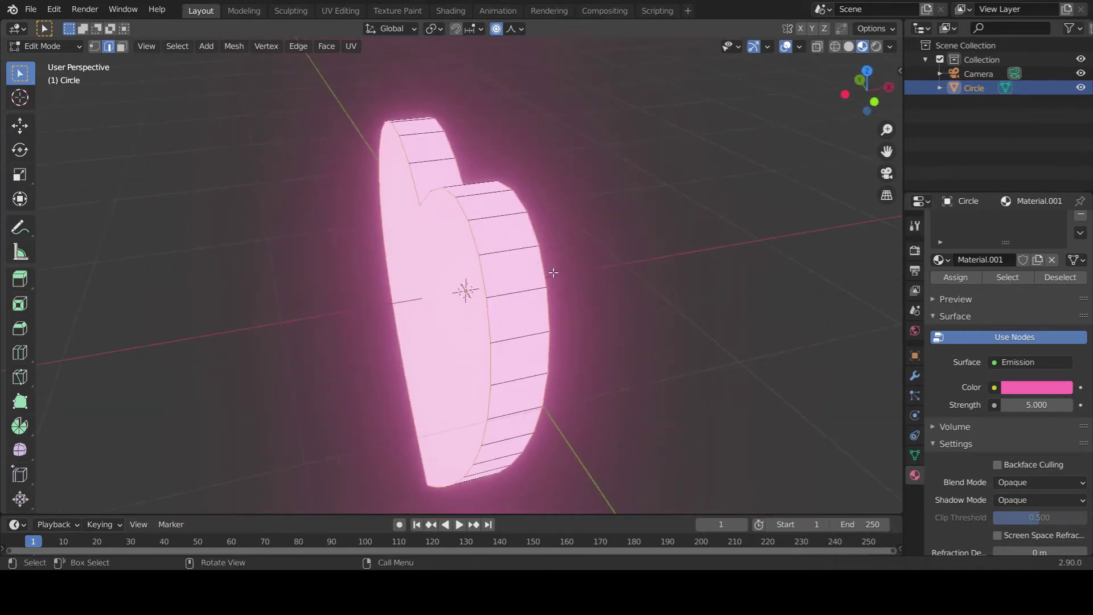
Bevel the selected front and back rim edges about 0.09 m wide with multiple segments and return to Object Mode.
key("ctrl+b")
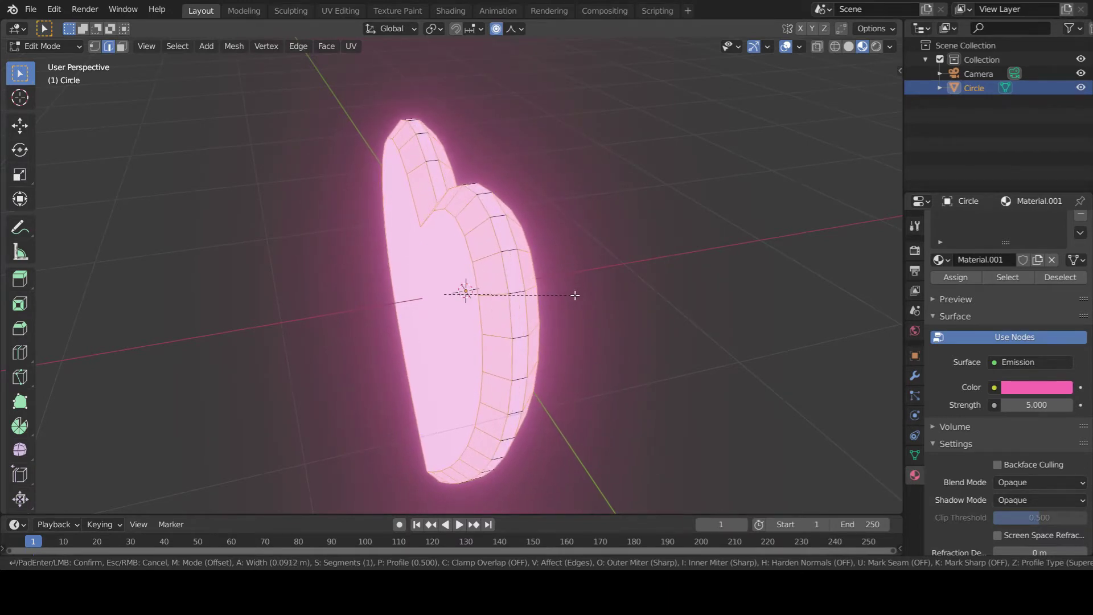
scroll(575, 295, "up", 1)
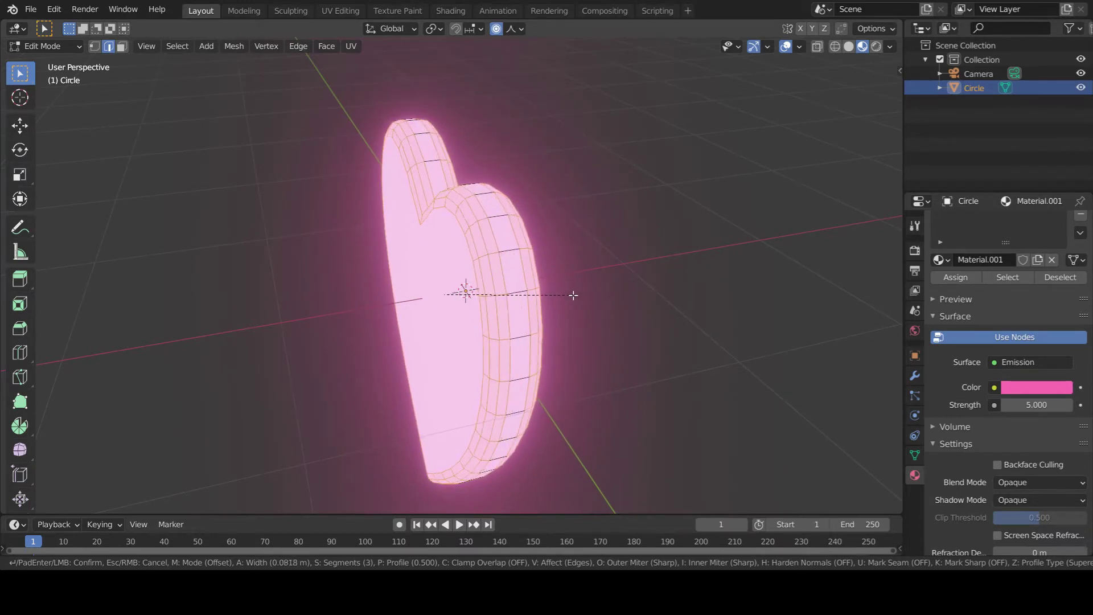
scroll(577, 295, "up", 1)
left_click(577, 294)
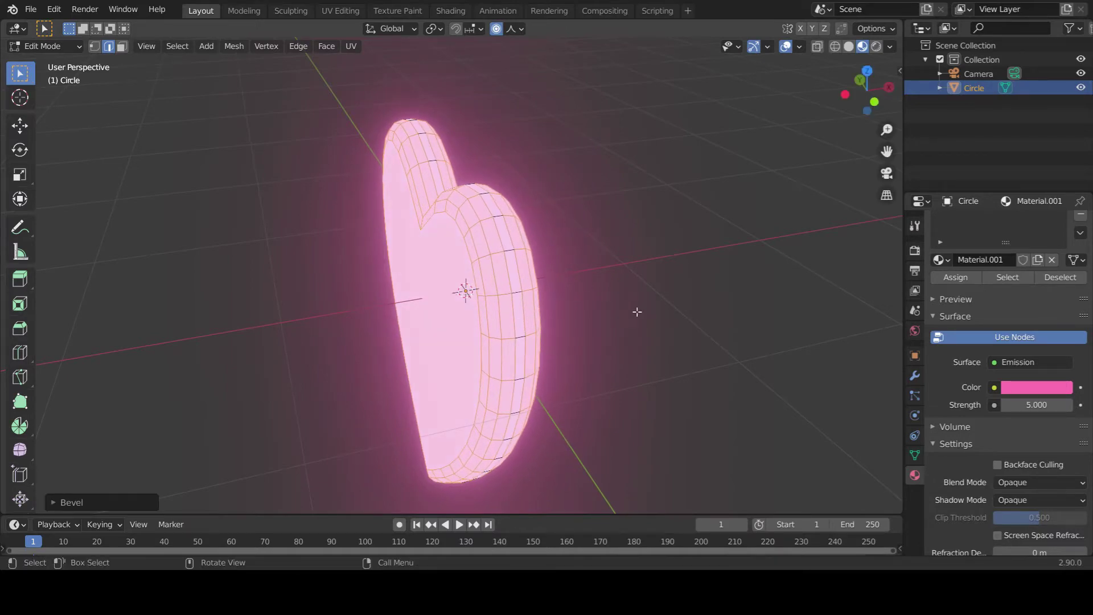
middle_click_drag(638, 313, 686, 301)
key("Tab")
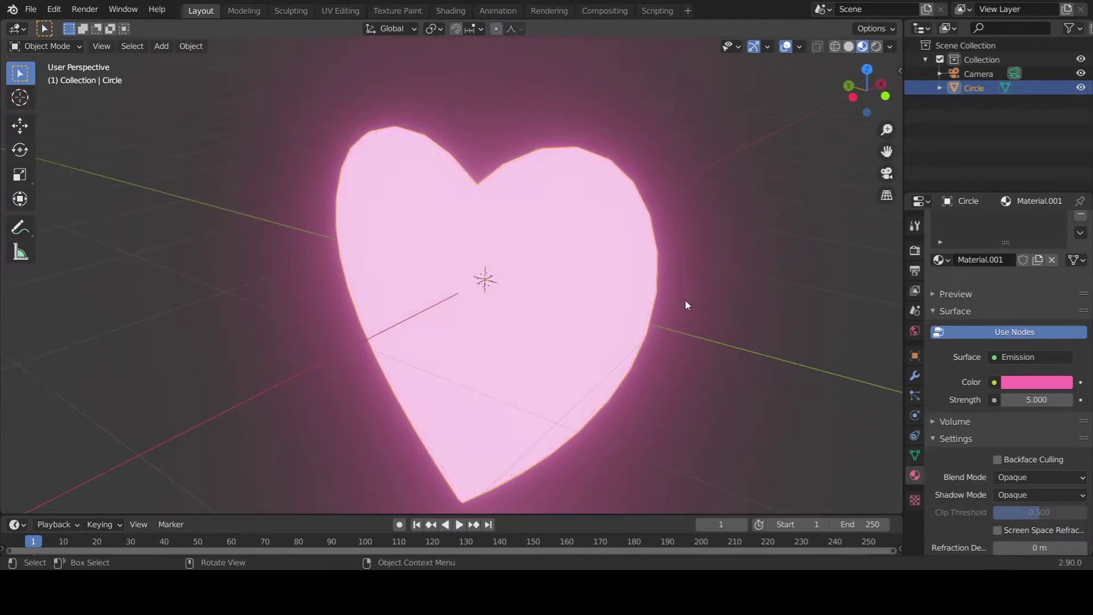
Inspect the heart's beveled rim and glow from the side and front at different distances.
scroll(570, 302, "down", 3)
middle_click_drag(550, 302, 655, 285)
middle_click_drag(447, 249, 456, 283)
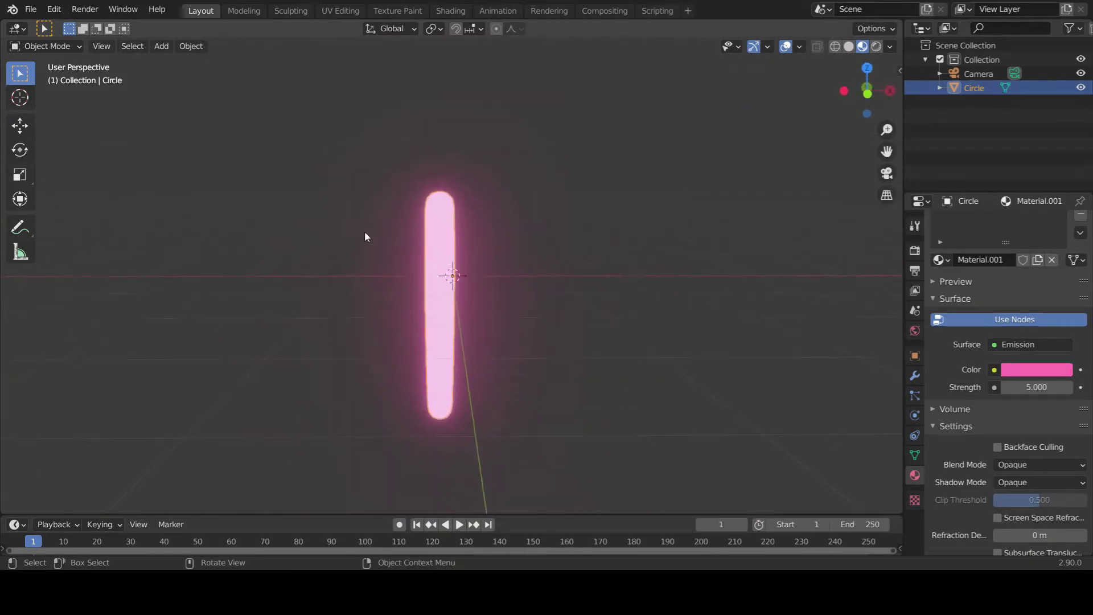
middle_click_drag(440, 188, 640, 290)
scroll(445, 357, "down", 4)
scroll(483, 357, "down", 2)
scroll(483, 362, "up", 3)
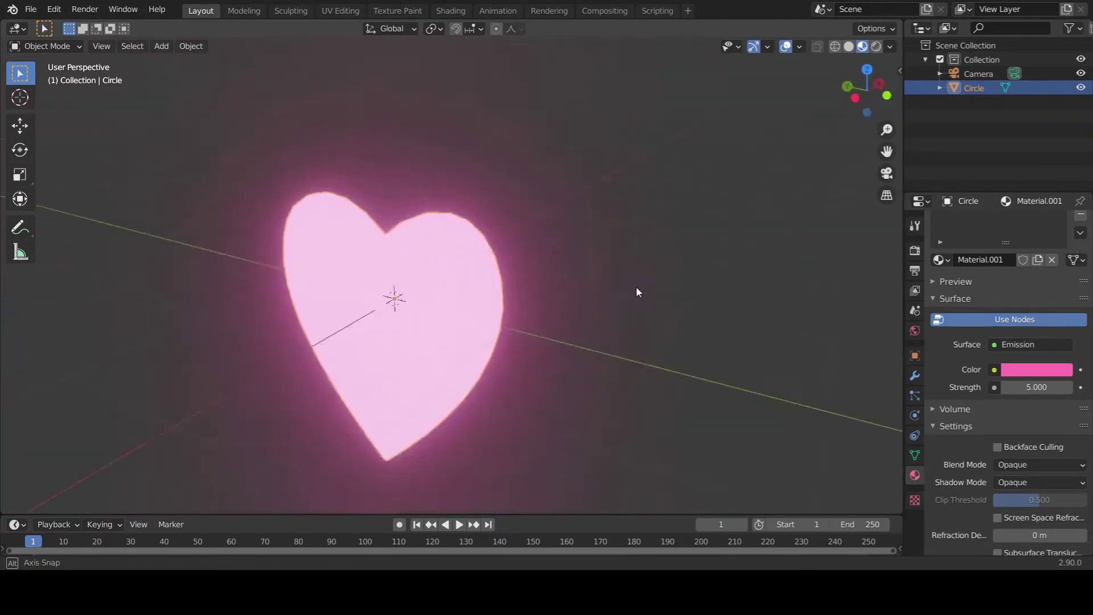
scroll(538, 333, "up", 4)
scroll(538, 333, "down", 4)
mouse_move(539, 333)
middle_mouse_down()
mouse_move(756, 344)
mouse_move(547, 329)
middle_mouse_up()
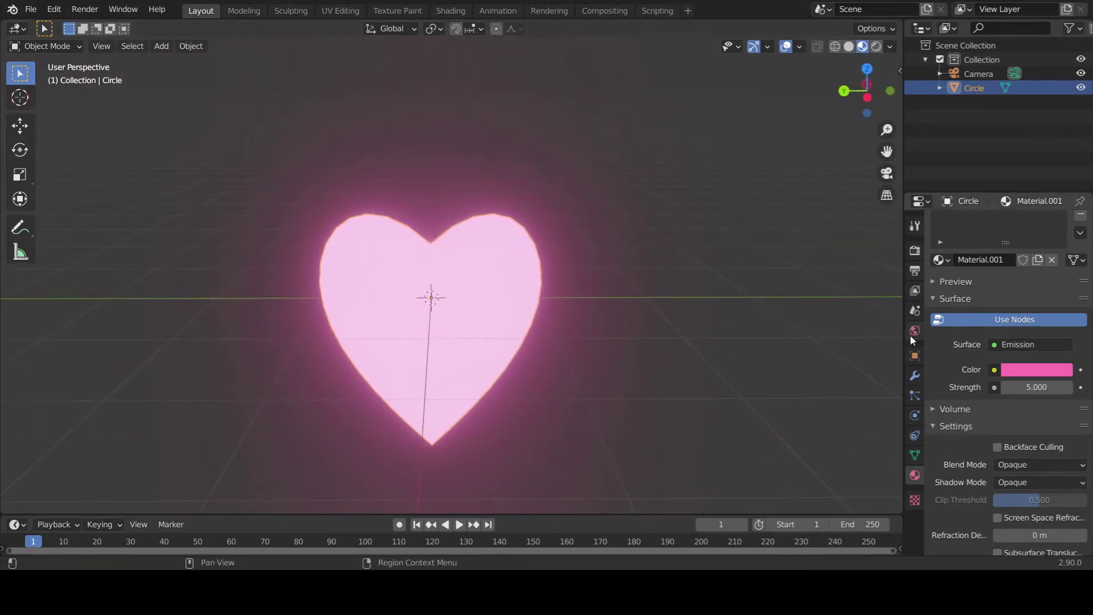
scroll(660, 281, "down", 4)
middle_click_drag(661, 282, 596, 286)
scroll(596, 285, "up", 3)
middle_click_drag(523, 286, 560, 314)
scroll(534, 305, "down", 3)
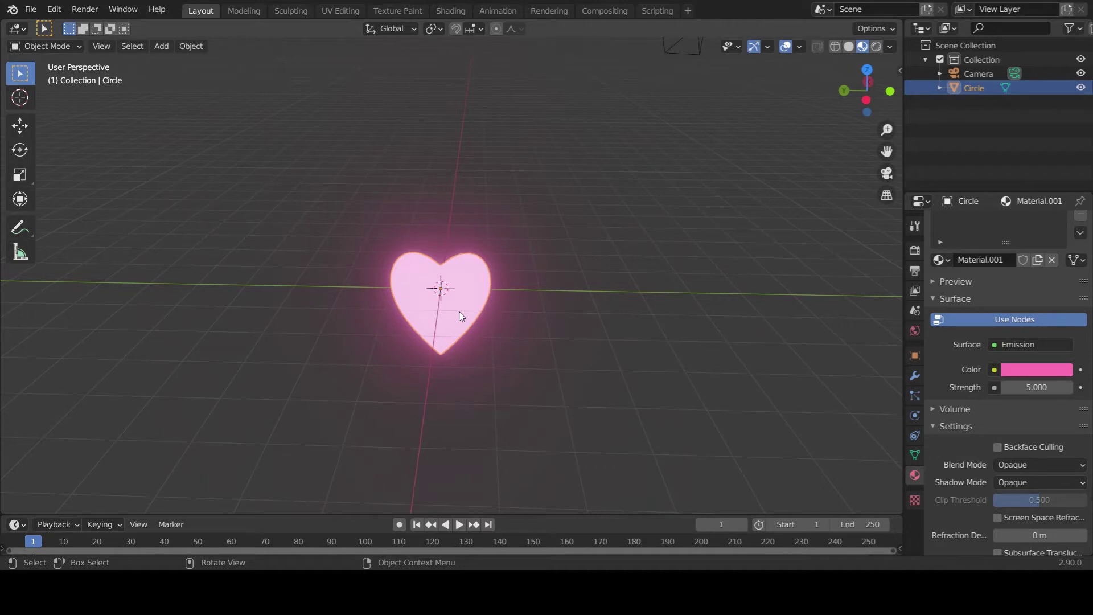
Try duplicating the heart as an independent copy and moving it, then undo the duplication.
key("shift+d")
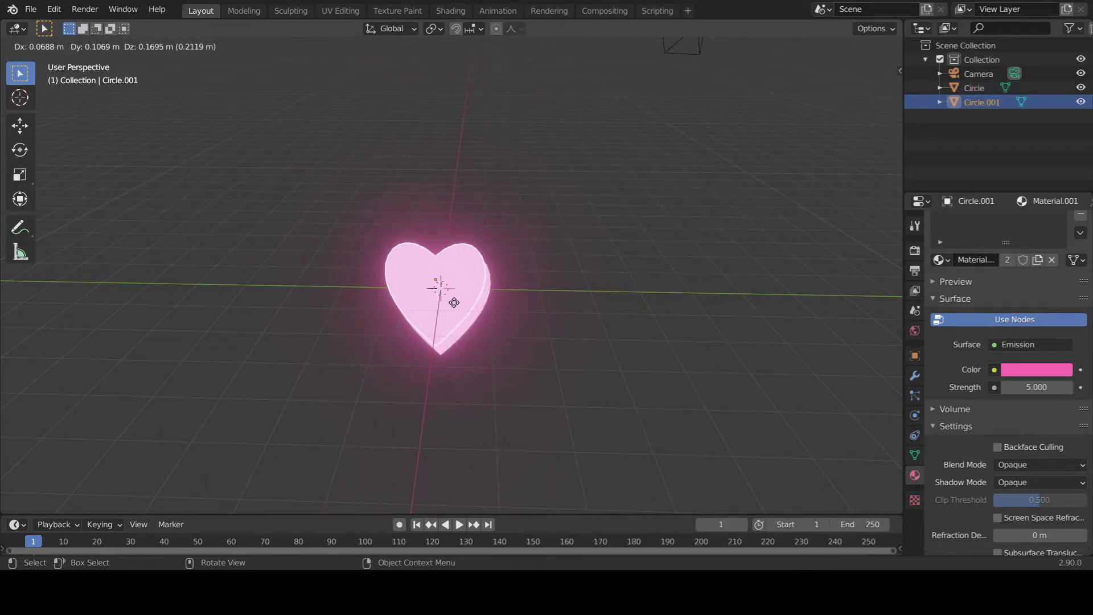
key("y")
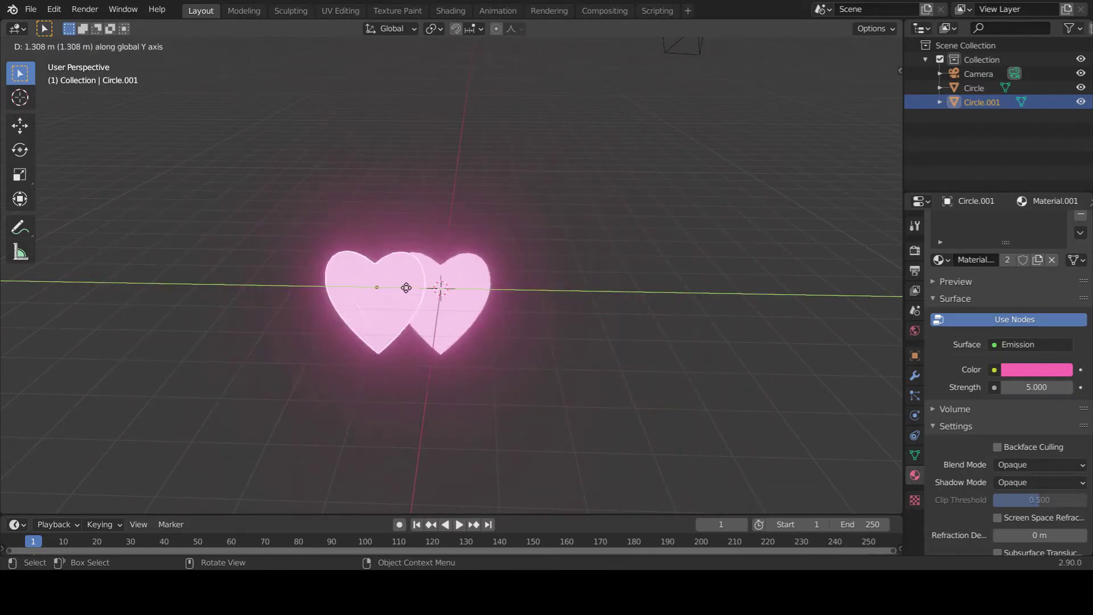
key("x")
right_click(495, 304)
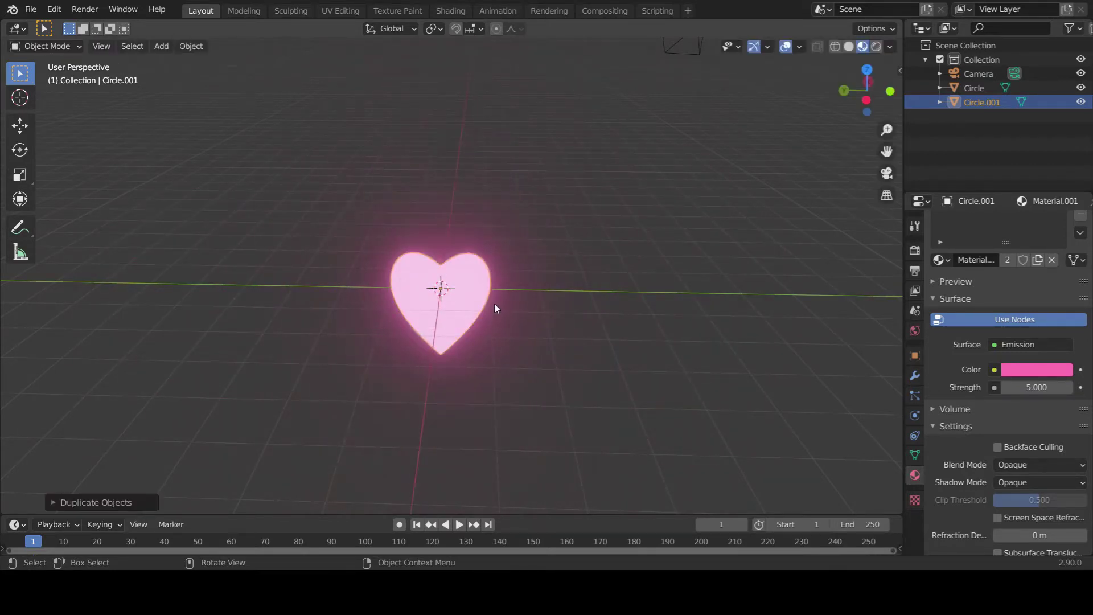
key("g")
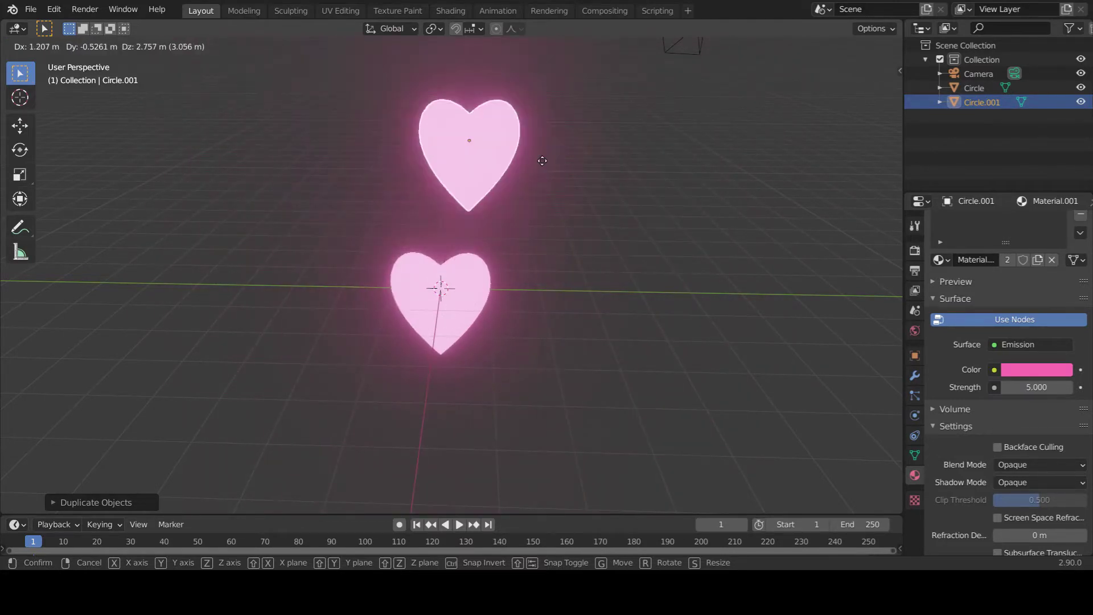
key("Escape")
key("ctrl+z")
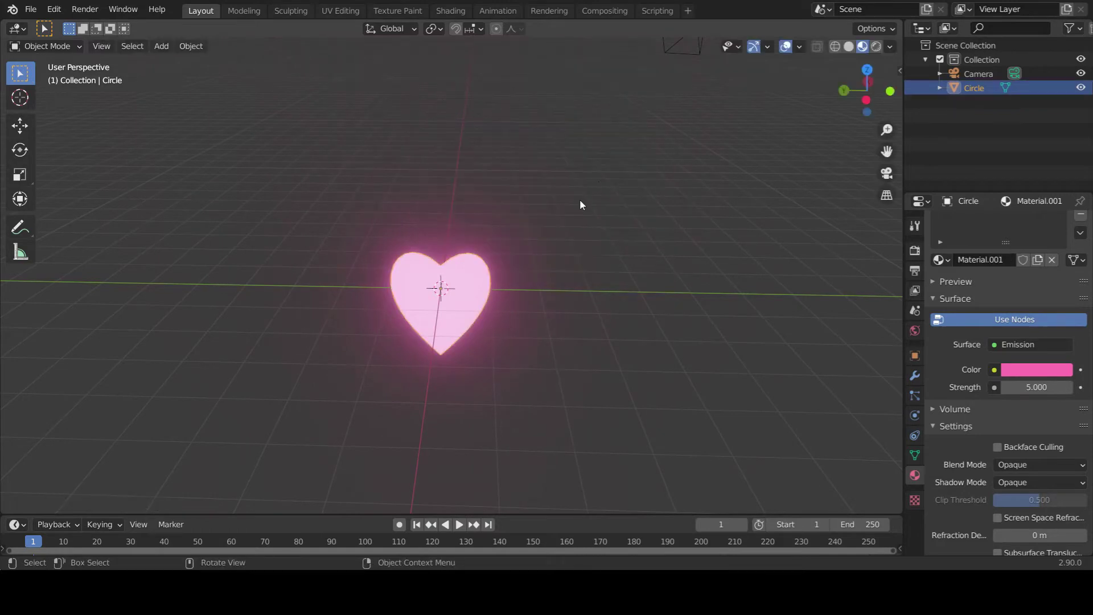
Create a linked duplicate of the heart and place it beside the original along the Y axis.
middle_click_drag(581, 200, 552, 302)
scroll(571, 315, "up", 2)
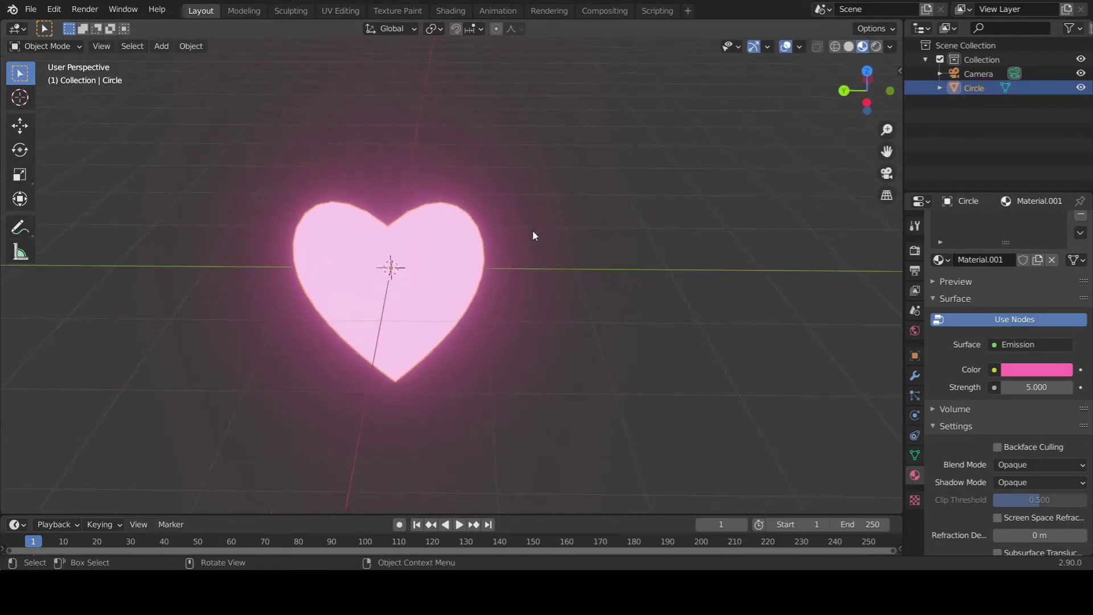
scroll(534, 234, "down", 3)
middle_click_drag(534, 235, 589, 264)
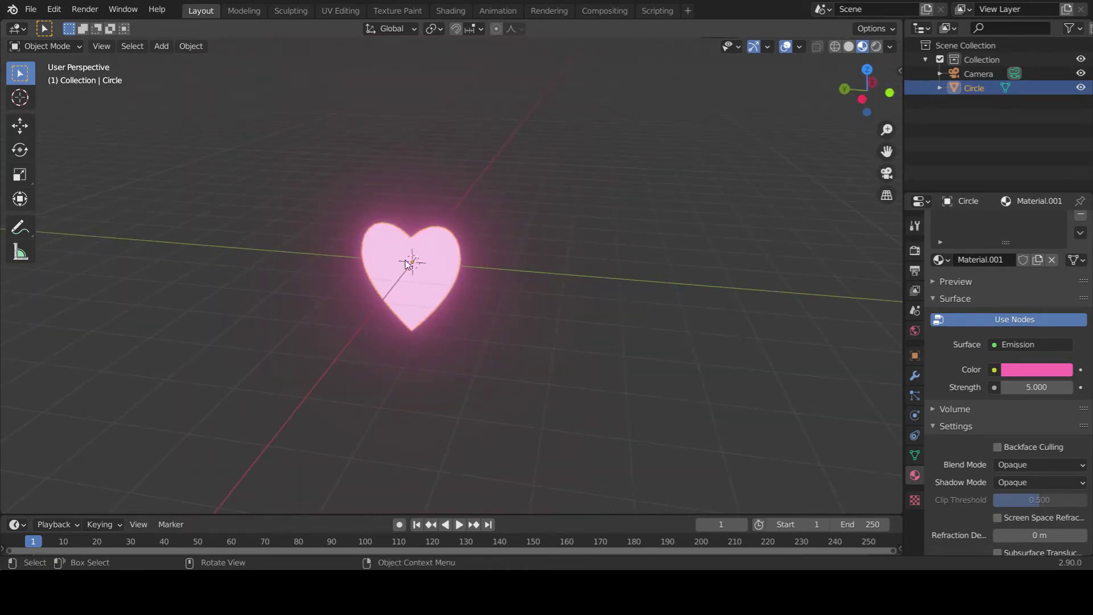
middle_click_drag(408, 263, 481, 278)
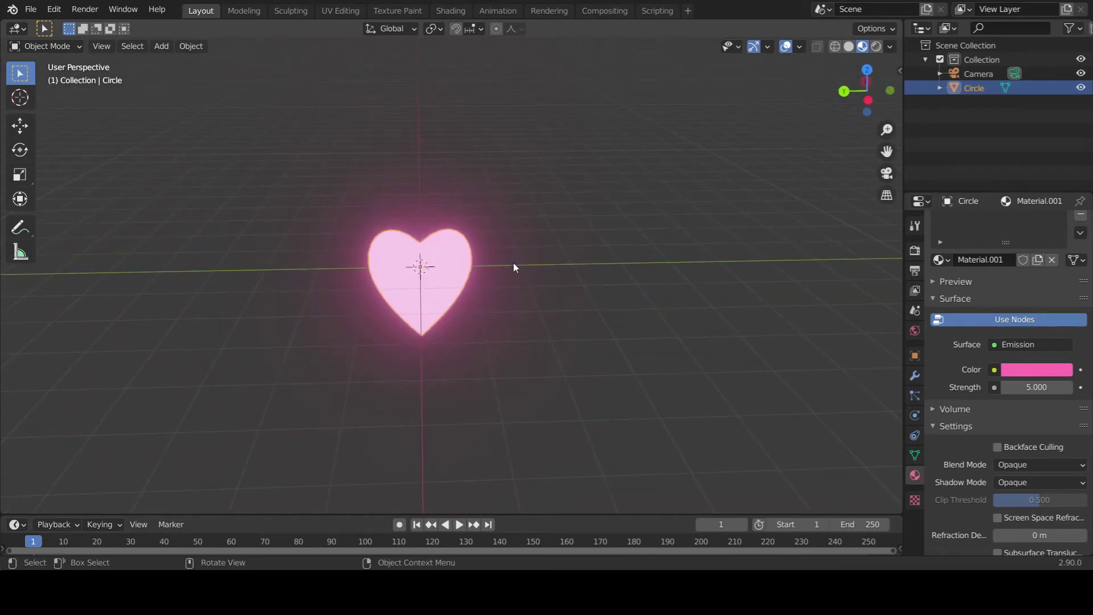
key("shift+d")
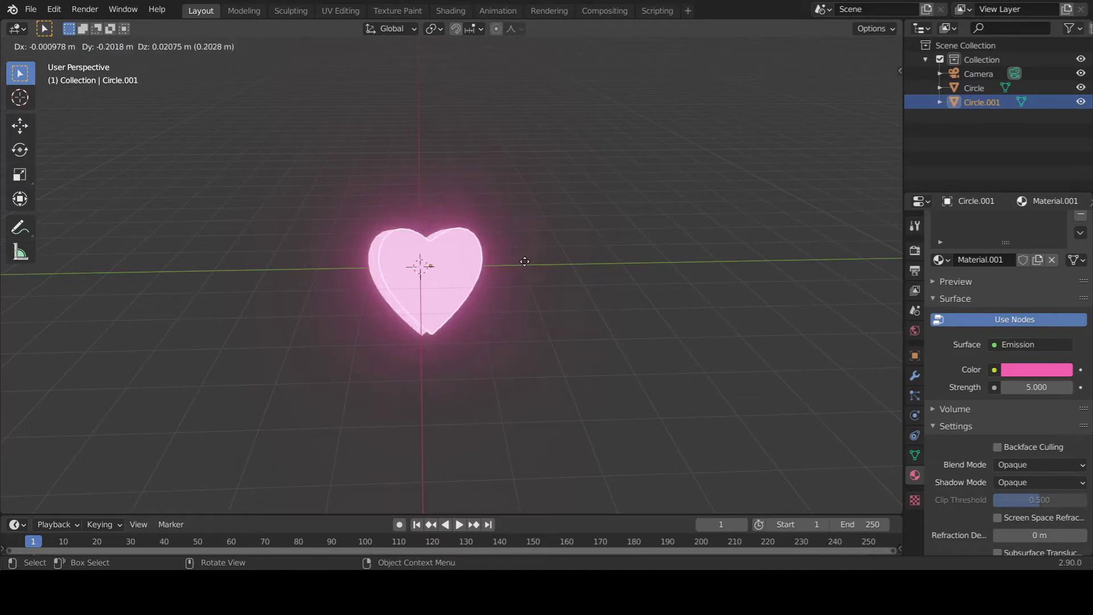
left_click(639, 263)
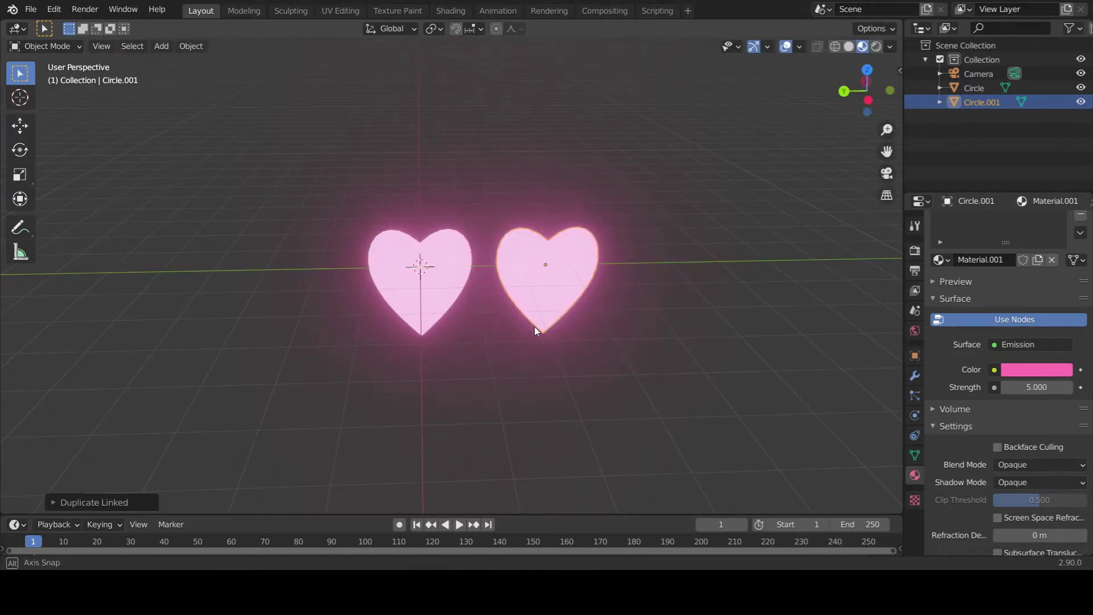
Enter Edit Mode on the original heart, deselect its whole mesh and switch to vertex select mode.
middle_click_drag(536, 330, 456, 282)
left_click(447, 270)
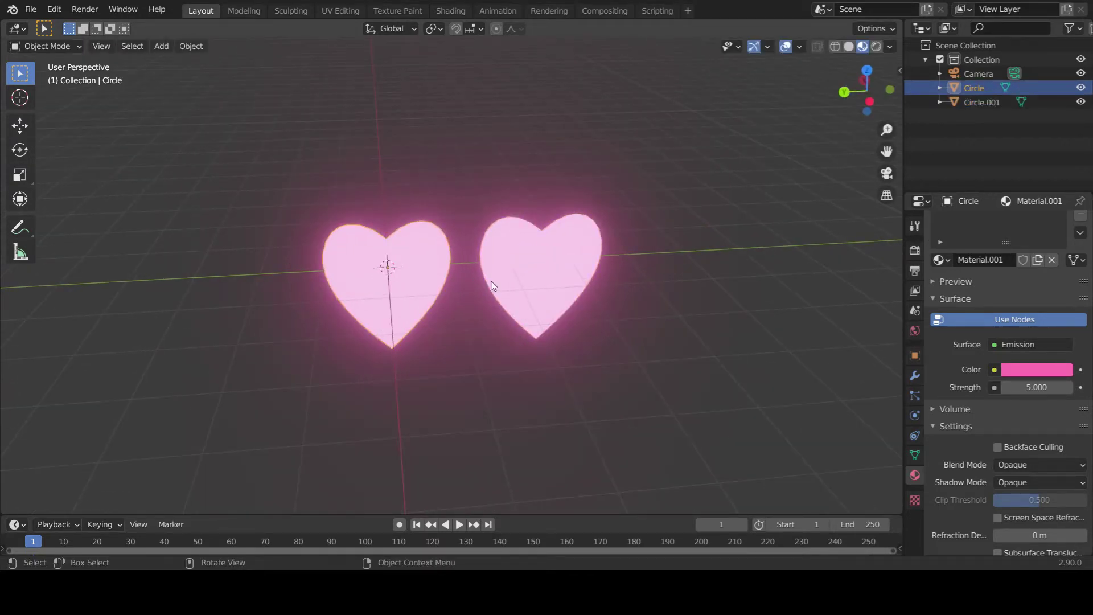
key("Tab")
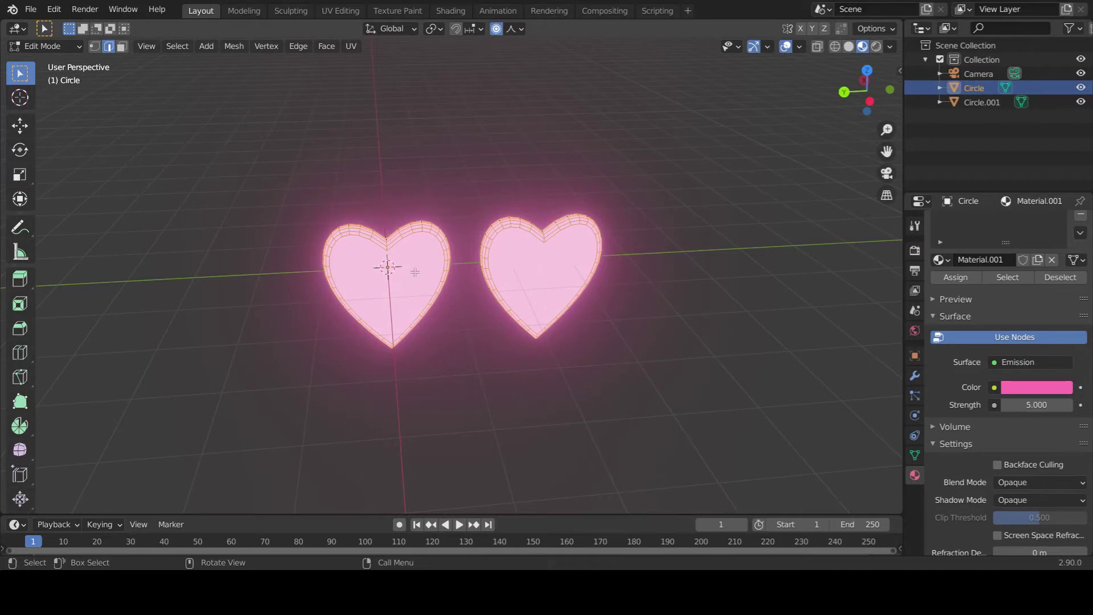
key("alt+a")
scroll(394, 267, "up", 2)
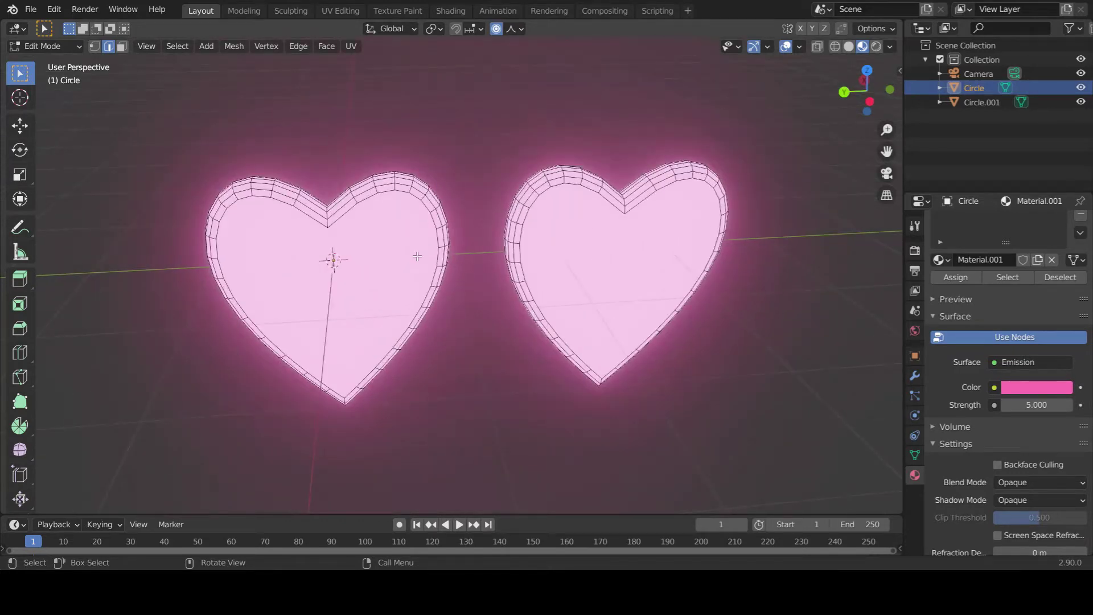
key("1")
Try moving a vertex at the original heart's upper cleft with proportional editing, then turn proportional editing off.
middle_click_drag(539, 250, 502, 268)
key("g")
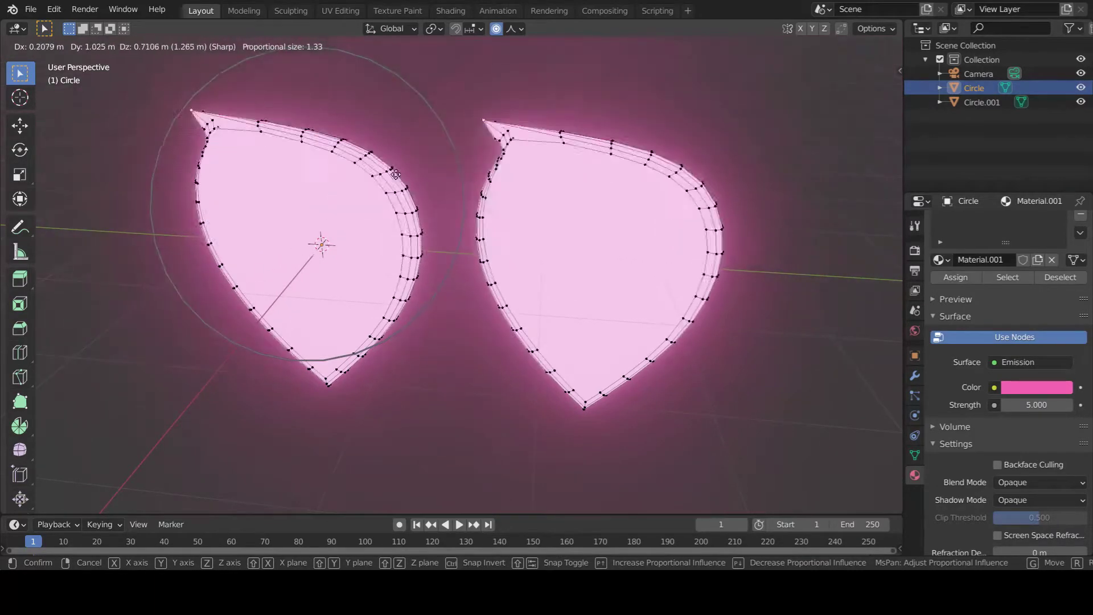
right_click(483, 171)
left_click(497, 28)
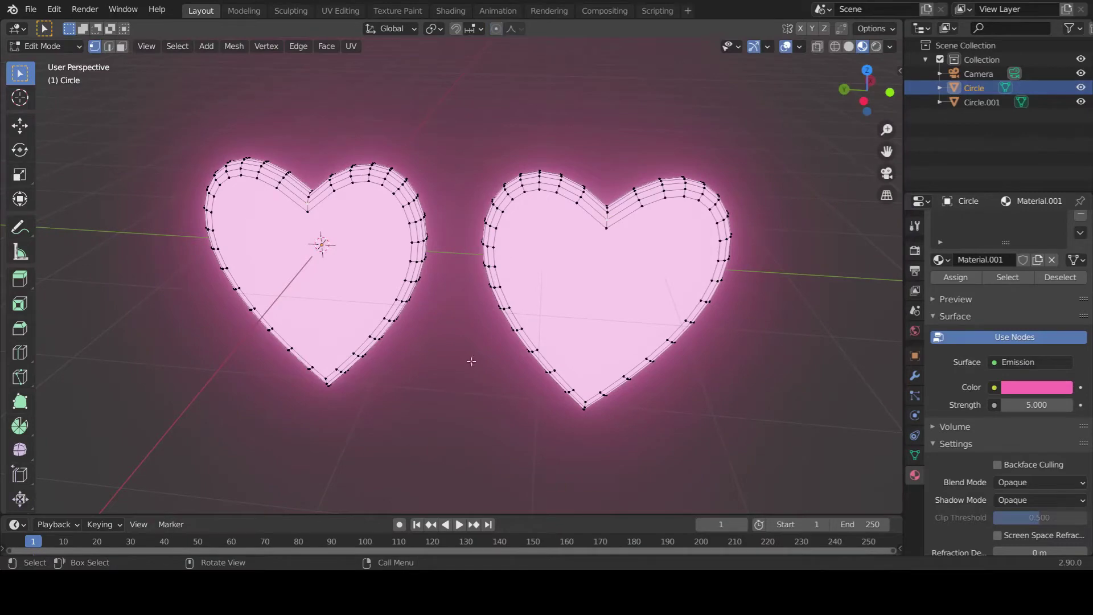
Try moving the vertex at the original heart's upper cleft without proportional editing, then cancel the move.
middle_click_drag(471, 361, 512, 319)
key("g")
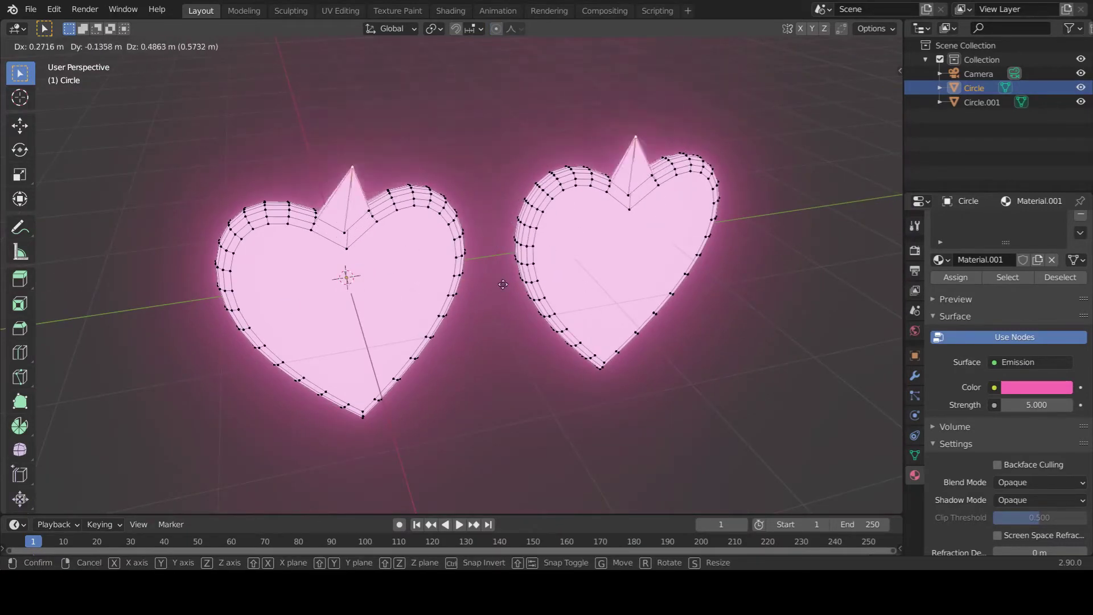
right_click(501, 259)
middle_click_drag(524, 331, 612, 357)
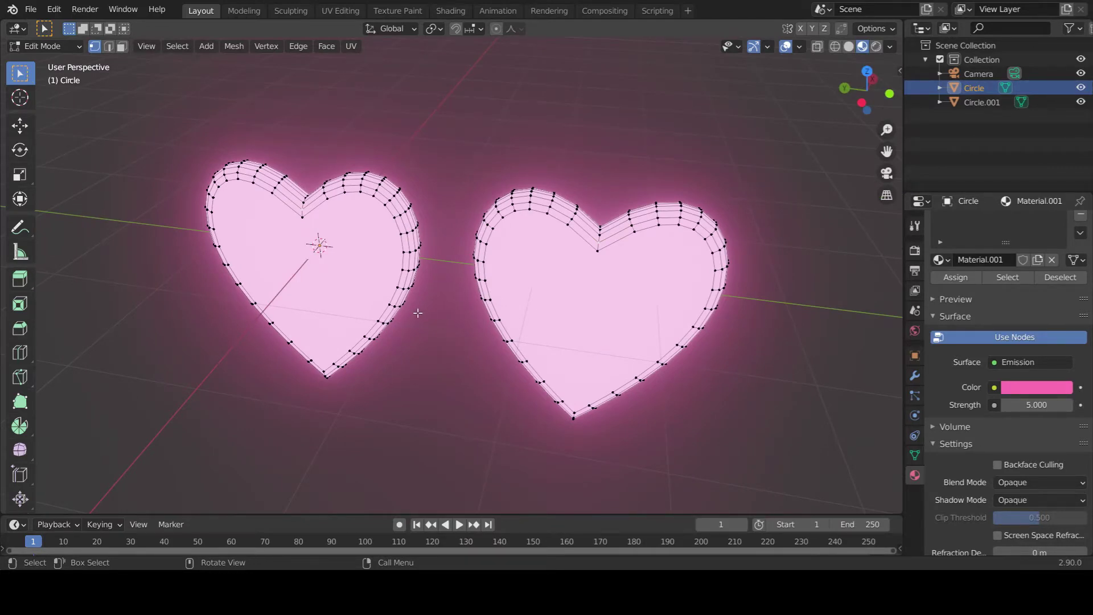
Leave Edit Mode and delete the linked duplicate heart.
key("Tab")
middle_click_drag(417, 315, 463, 315)
left_click(615, 307)
key("x")
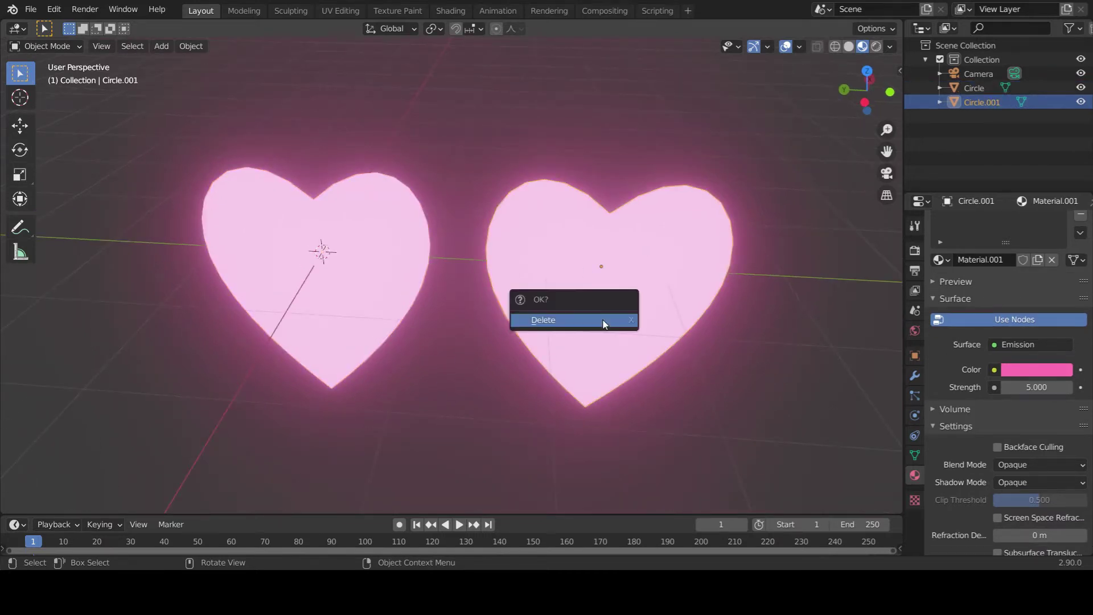
left_click(605, 324)
middle_click_drag(625, 325, 571, 316)
Select the remaining heart and set its origin with Geometry to Origin.
left_click(452, 285)
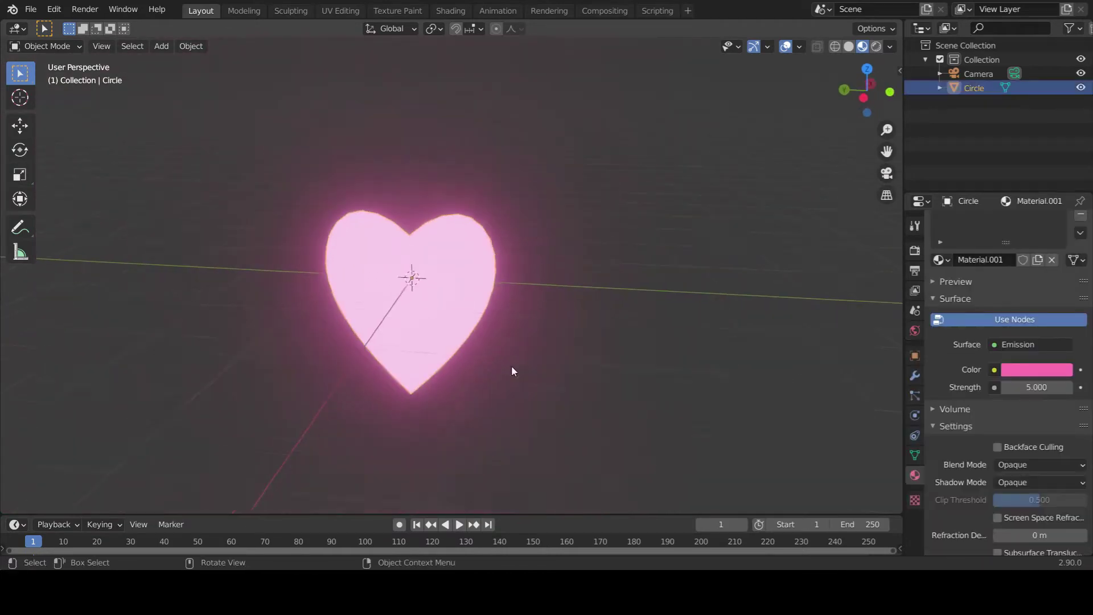
middle_click_drag(511, 371, 397, 361)
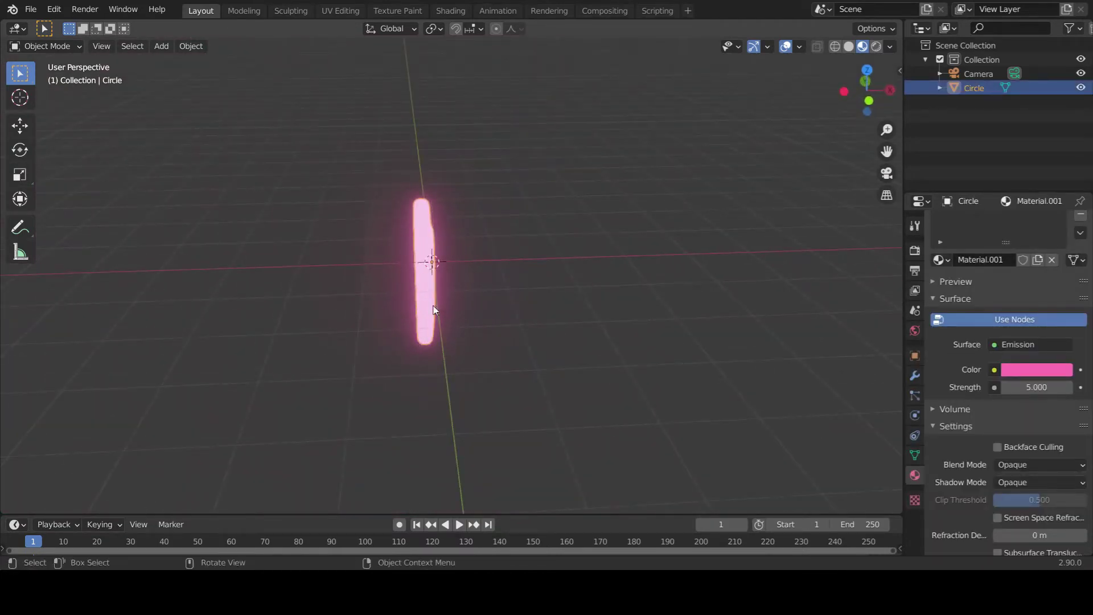
mouse_move(434, 310)
middle_mouse_down()
mouse_move(495, 305)
mouse_move(439, 298)
mouse_move(442, 314)
middle_mouse_up()
scroll(390, 310, "up", 3)
right_click(389, 308)
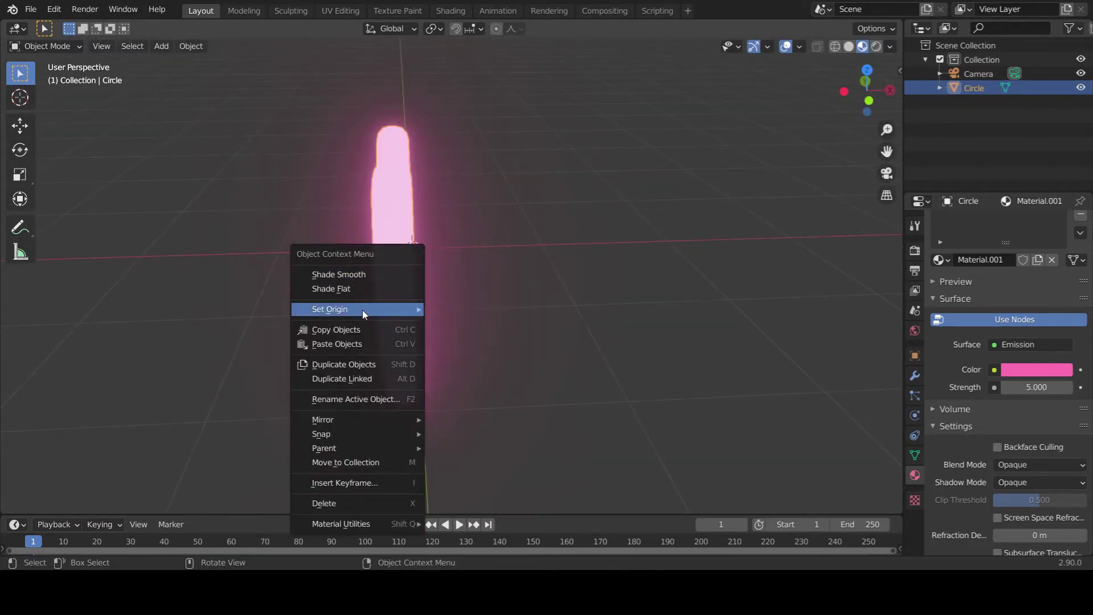
mouse_move(364, 314)
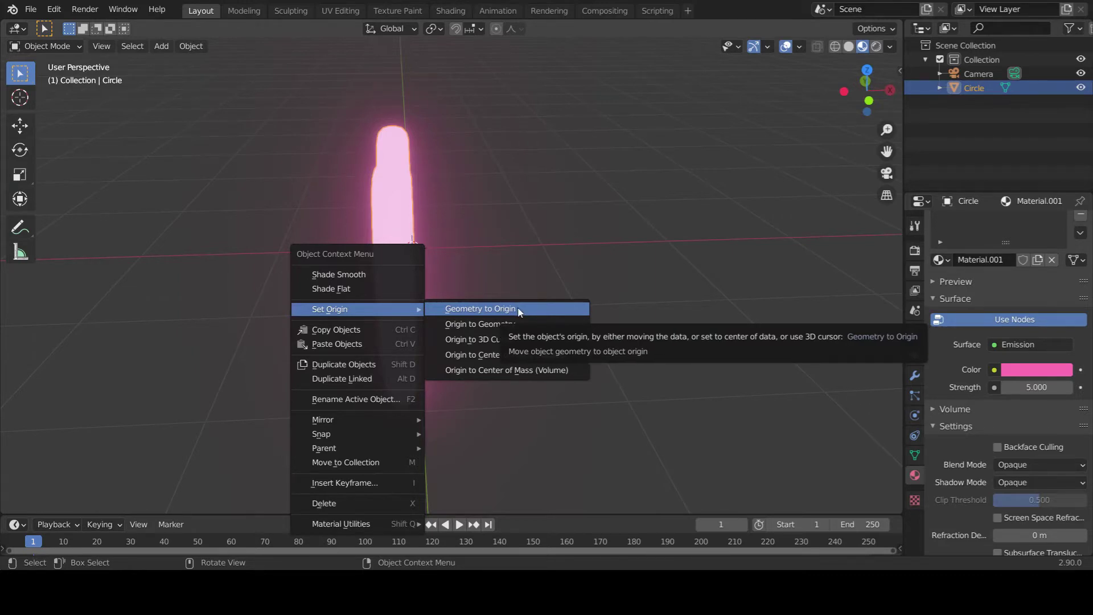
left_click(519, 310)
middle_click_drag(522, 309, 656, 289)
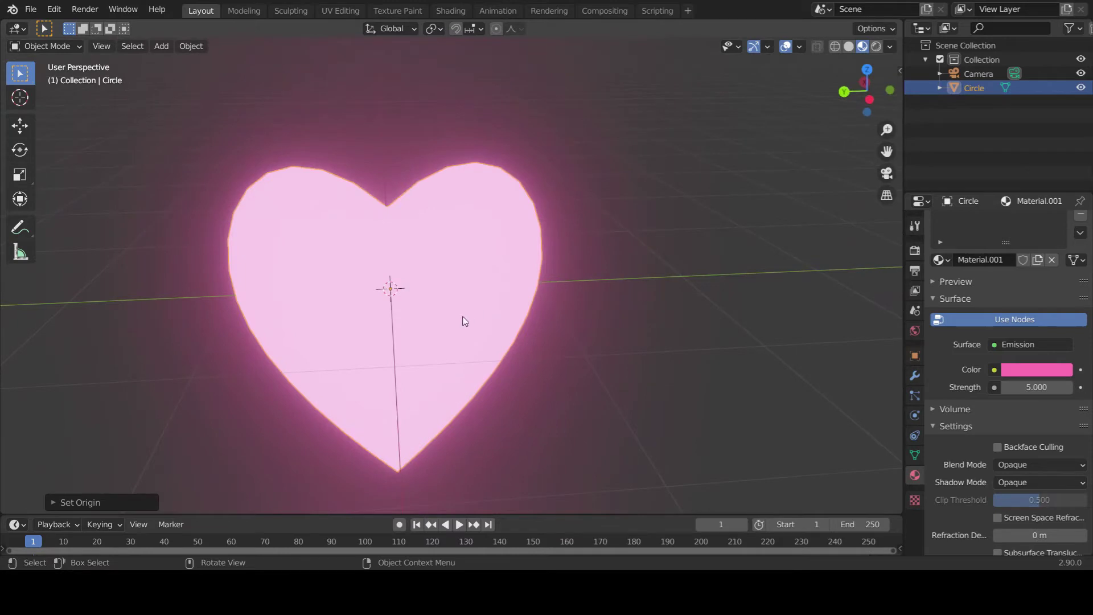
Hide the heart and add a text object at the world origin.
mouse_move(466, 321)
middle_mouse_down()
mouse_move(630, 288)
mouse_move(640, 325)
mouse_move(535, 291)
mouse_move(597, 336)
mouse_move(579, 344)
mouse_move(445, 310)
mouse_move(476, 313)
middle_mouse_up()
key("h")
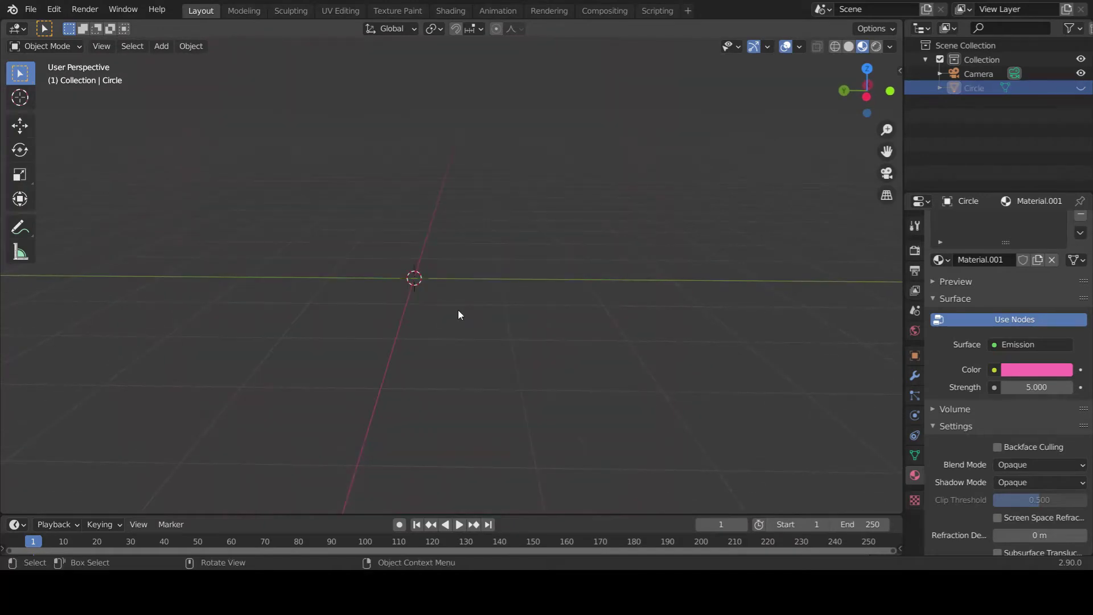
key("shift+a")
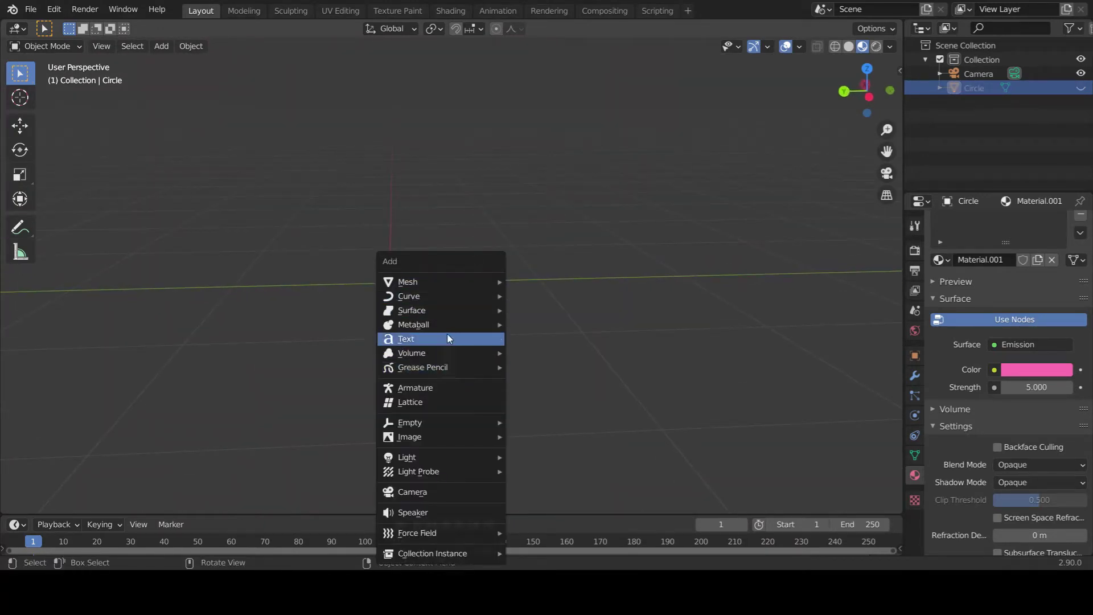
mouse_move(466, 474)
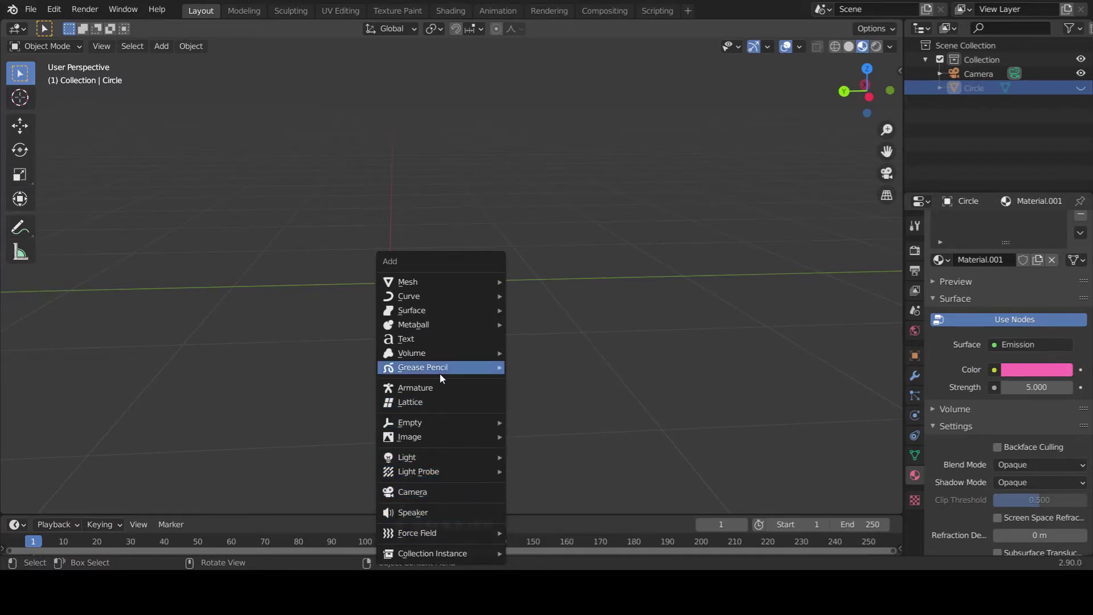
left_click(429, 339)
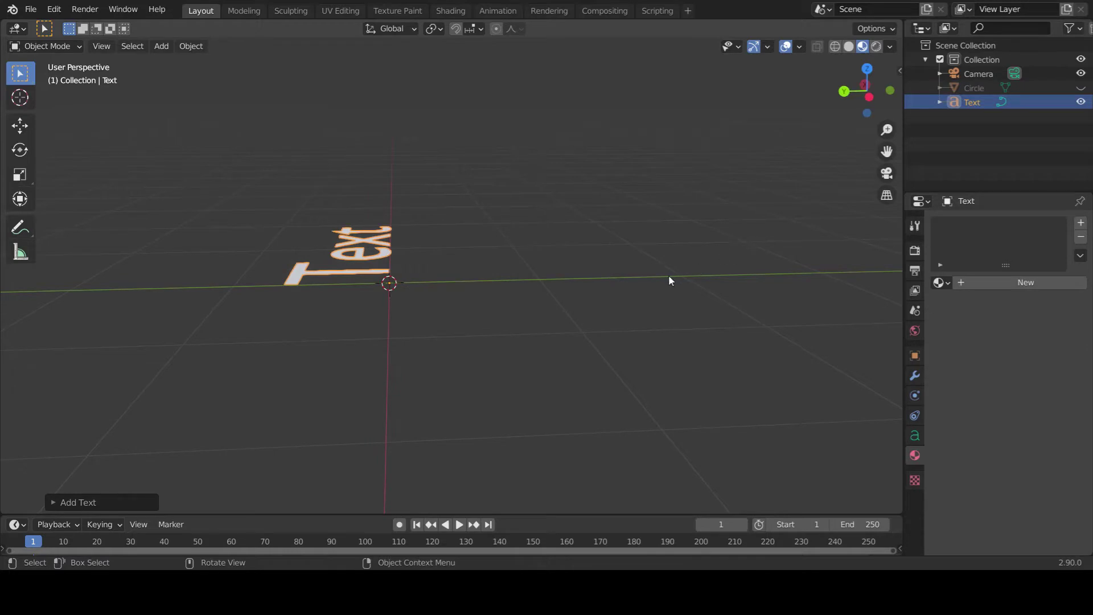
Stand the text upright by rotating it 90° about the X axis and -90° about the Z axis.
key("r")
key("x")
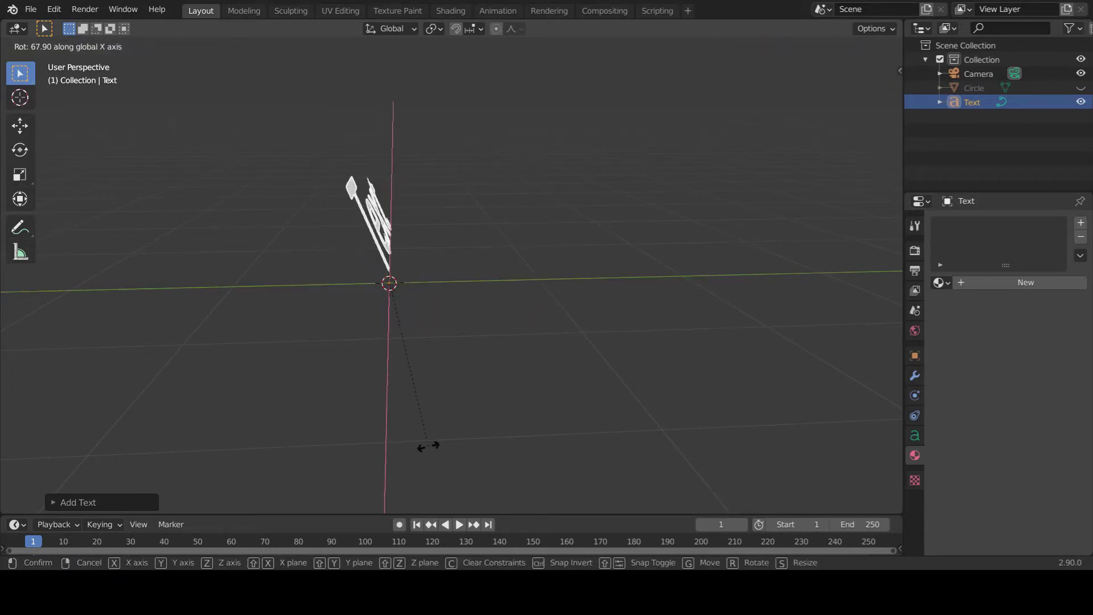
type("90")
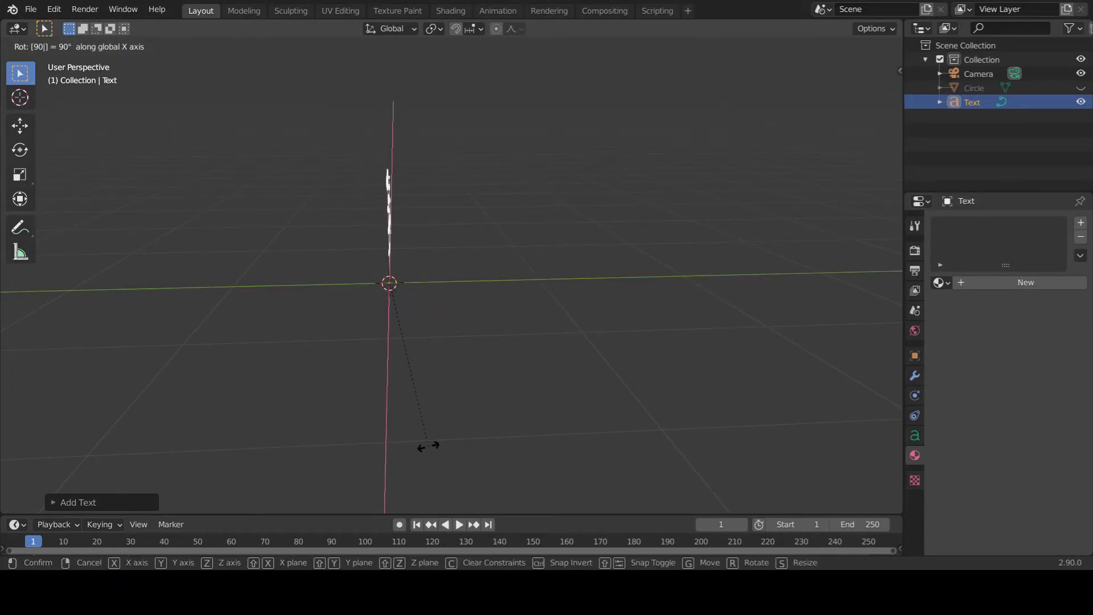
key("Return")
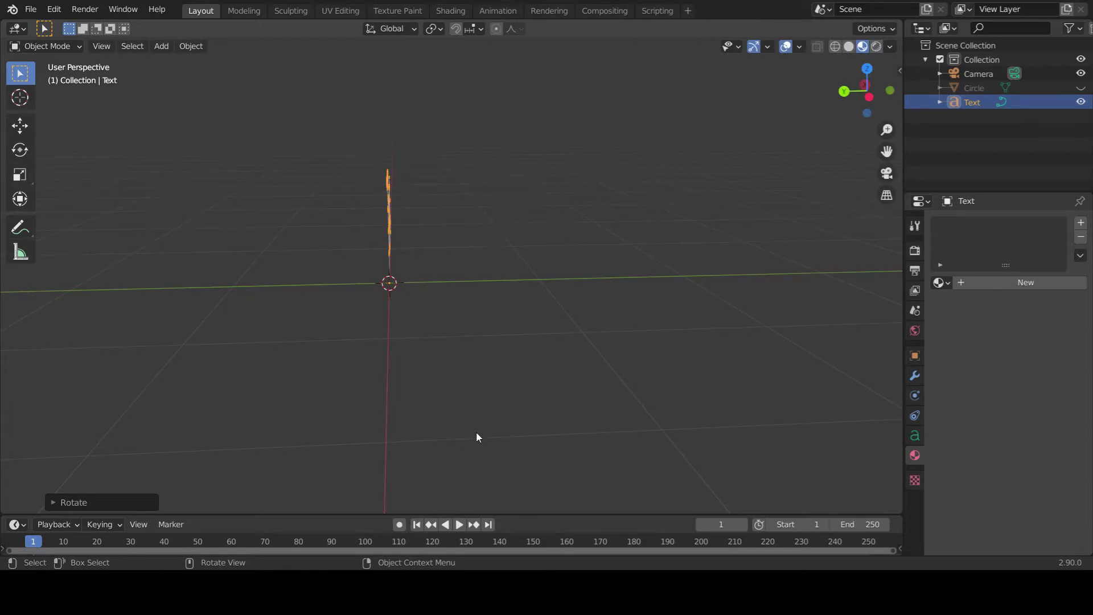
type("rz90")
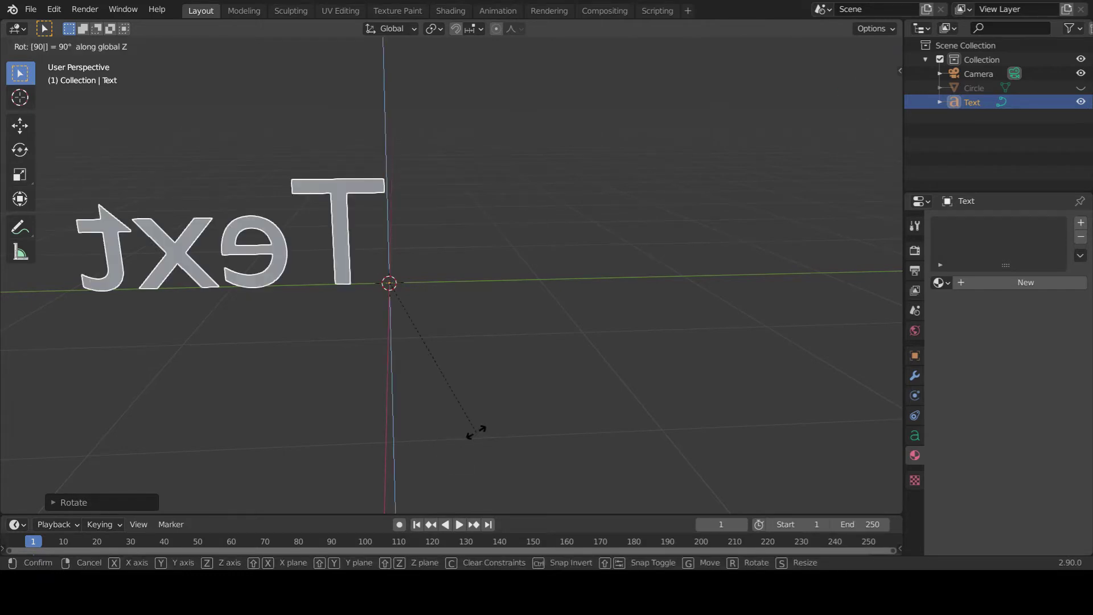
key("minus")
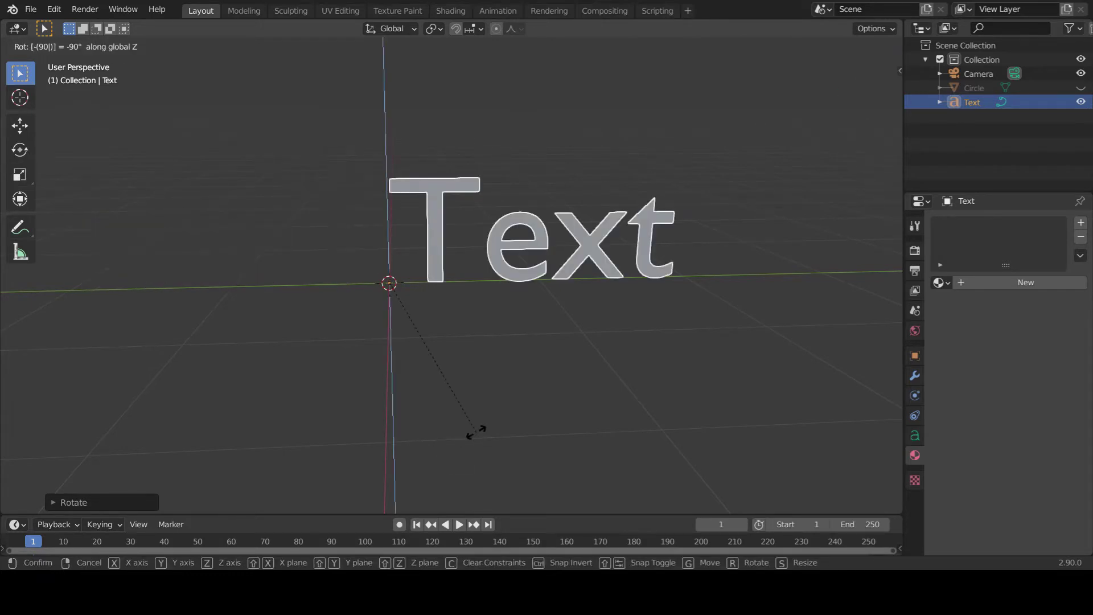
key("Return")
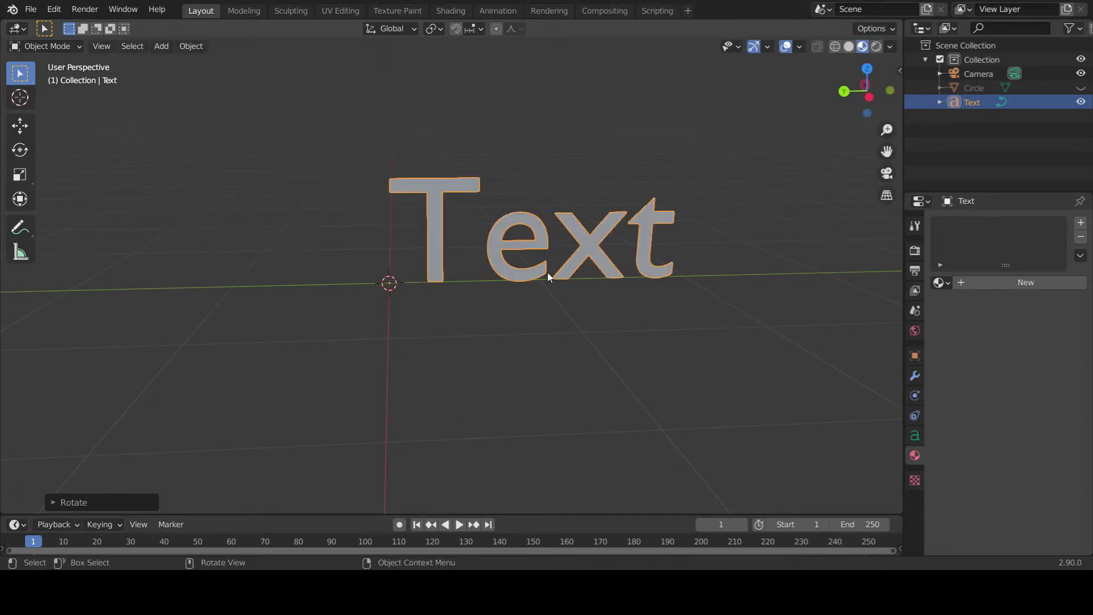
middle_click_drag(547, 271, 581, 273)
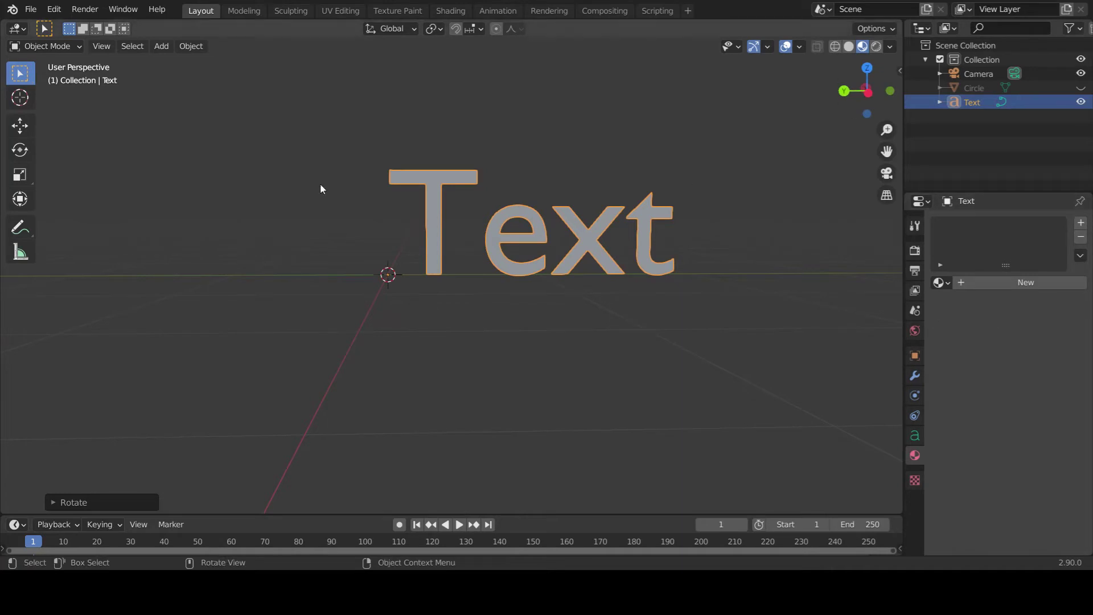
Replace the default wording of the text object with a person's first name and return to Object Mode.
key("Tab")
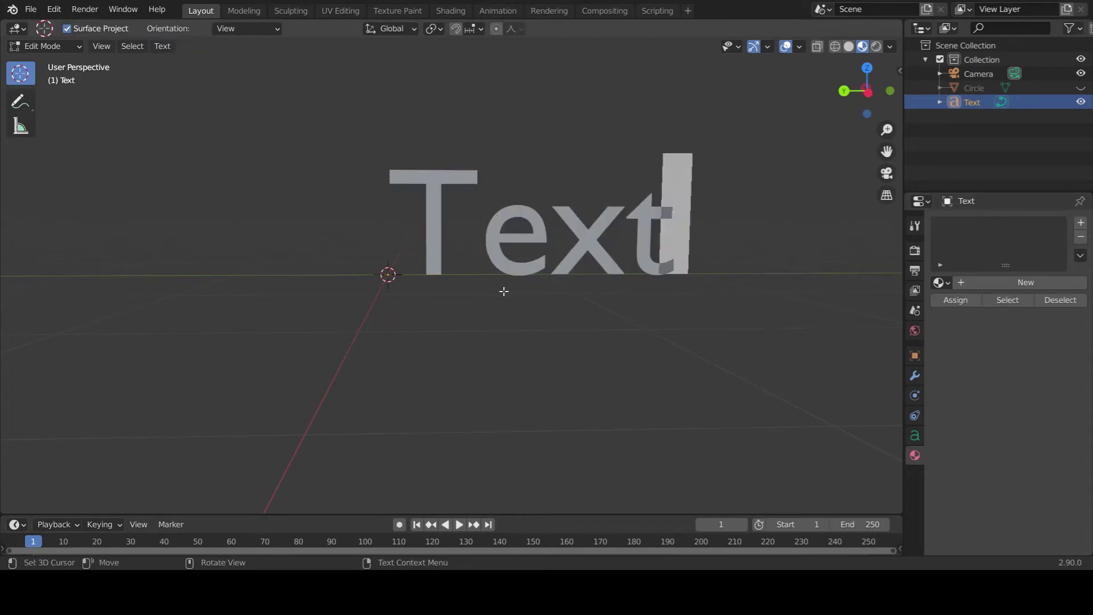
key("BackSpace")
key("BackSpace")
key("BackSpace")
key("BackSpace")
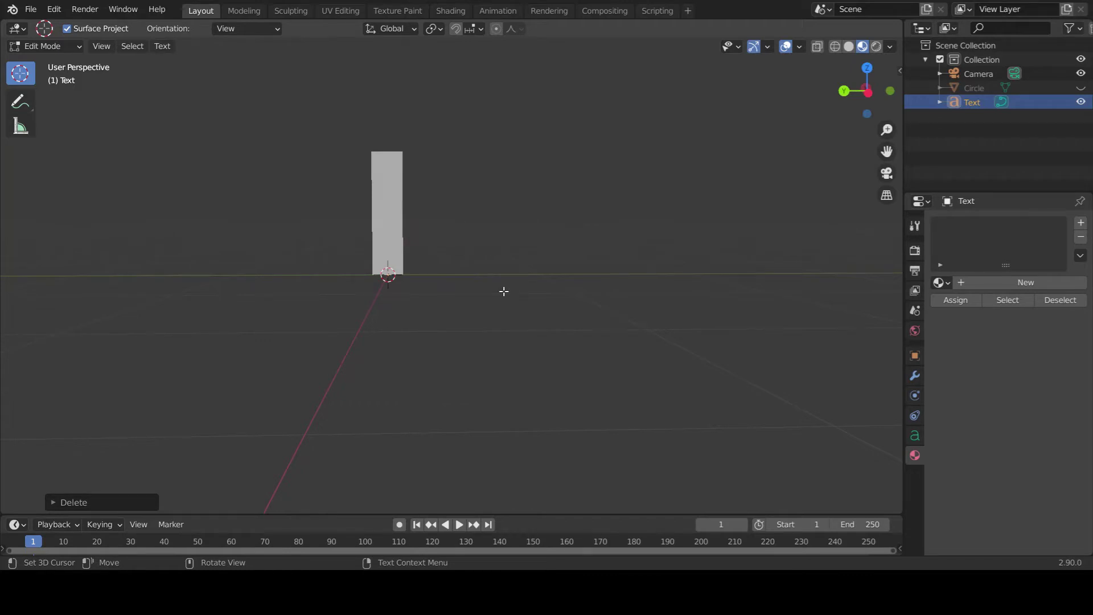
type("S")
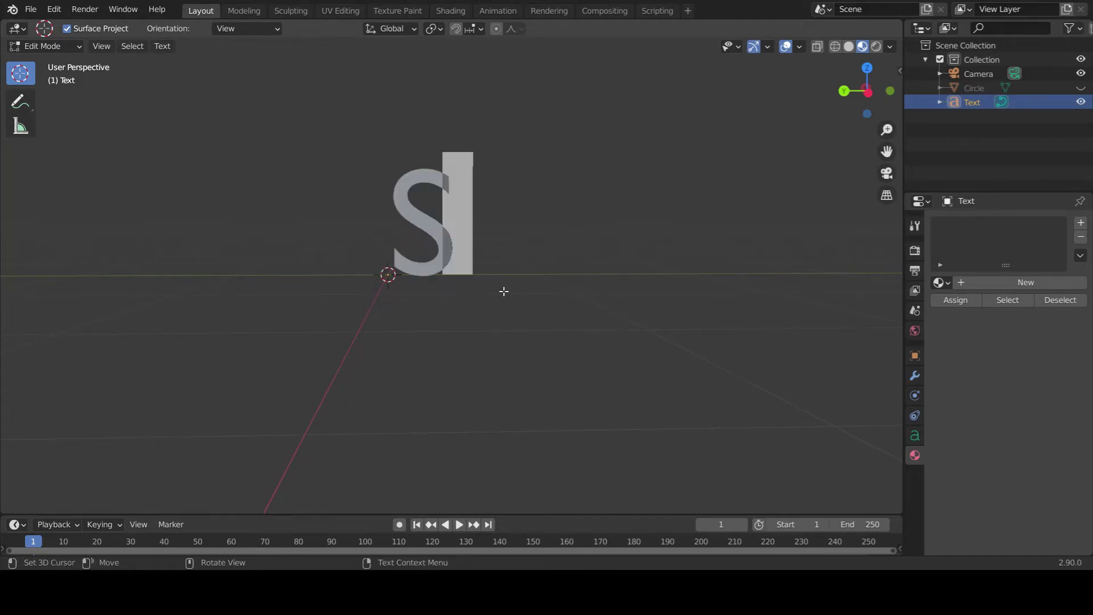
type("arah")
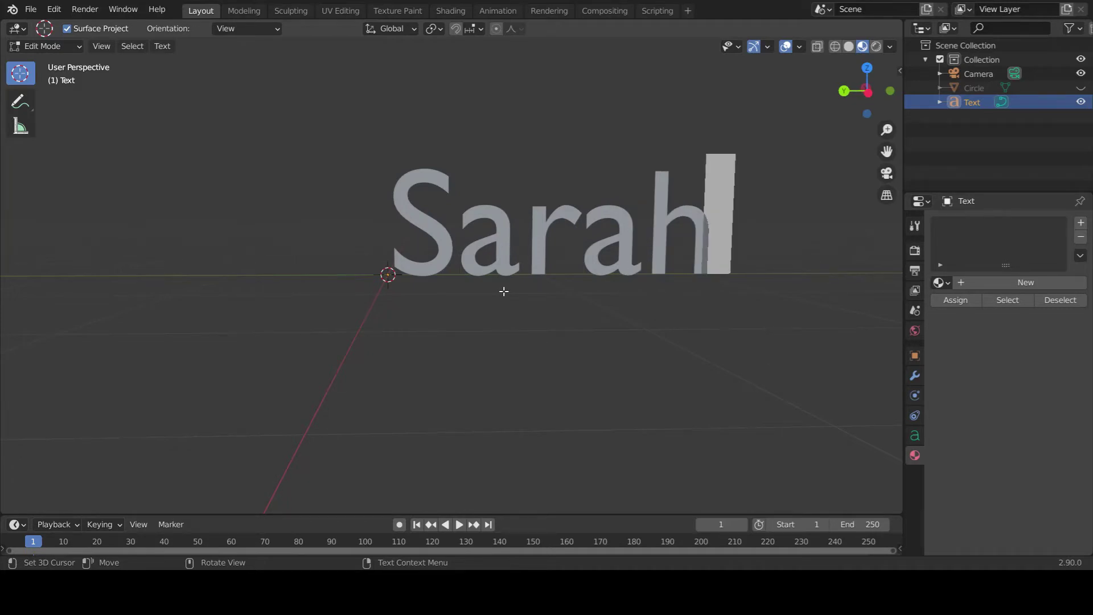
key("Tab")
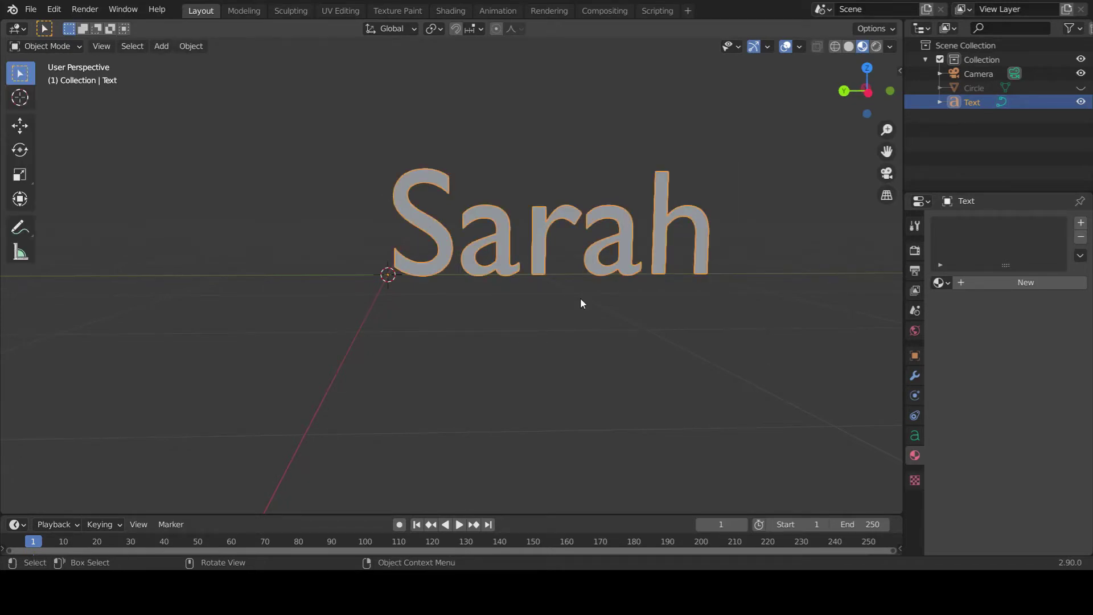
Open the text object's data properties.
middle_click_drag(580, 298, 541, 361)
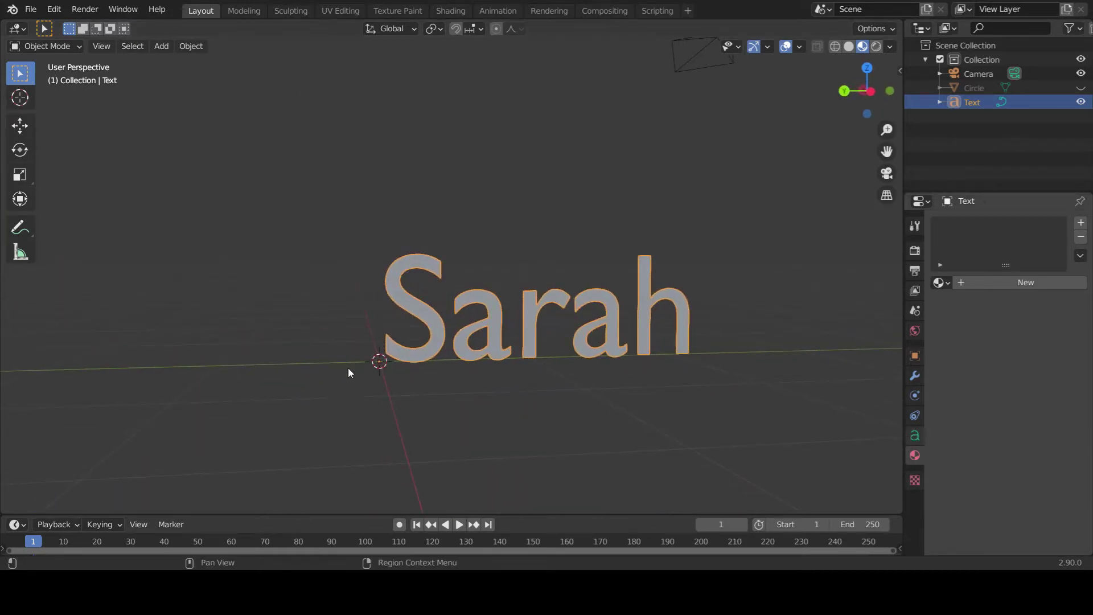
middle_click_drag(586, 384, 447, 356)
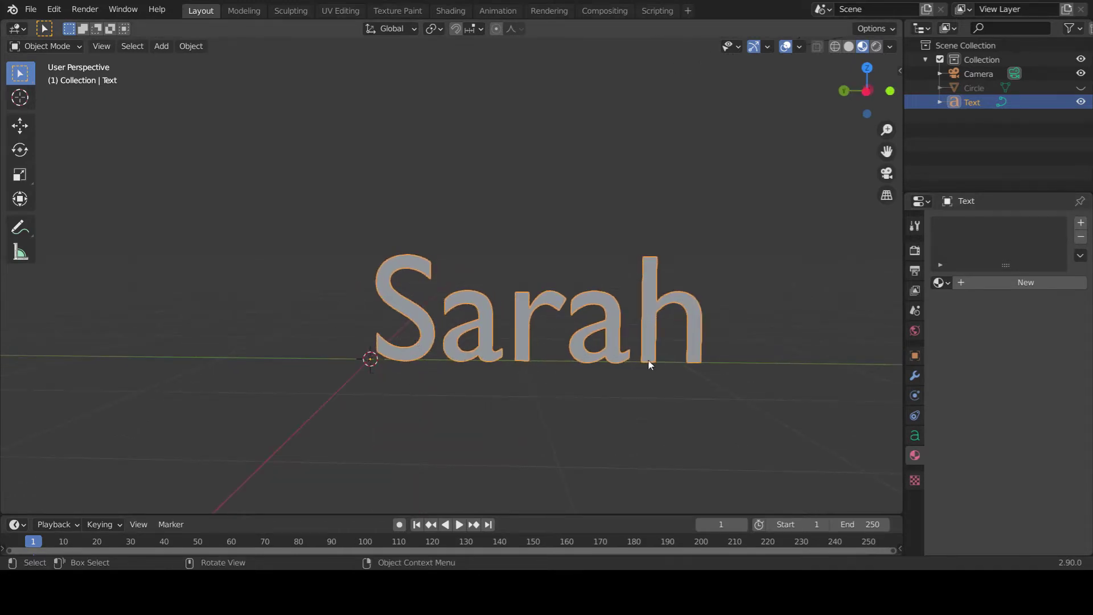
left_click(915, 436)
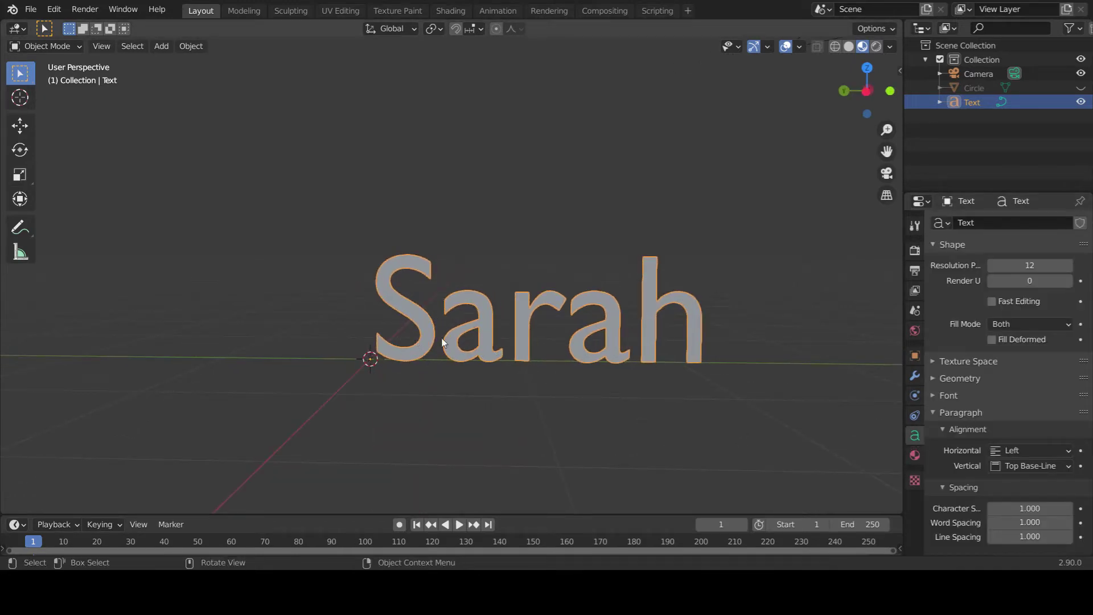
middle_click_drag(443, 343, 397, 350)
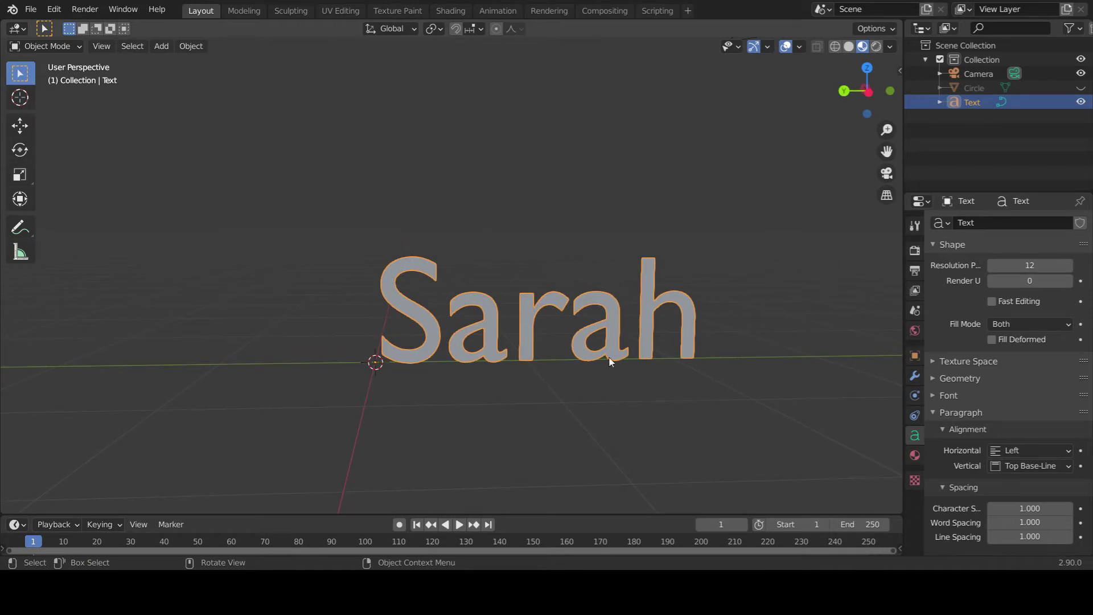
Select the hidden heart in the scene list and make it visible again.
left_click(1020, 87)
left_click(1081, 88)
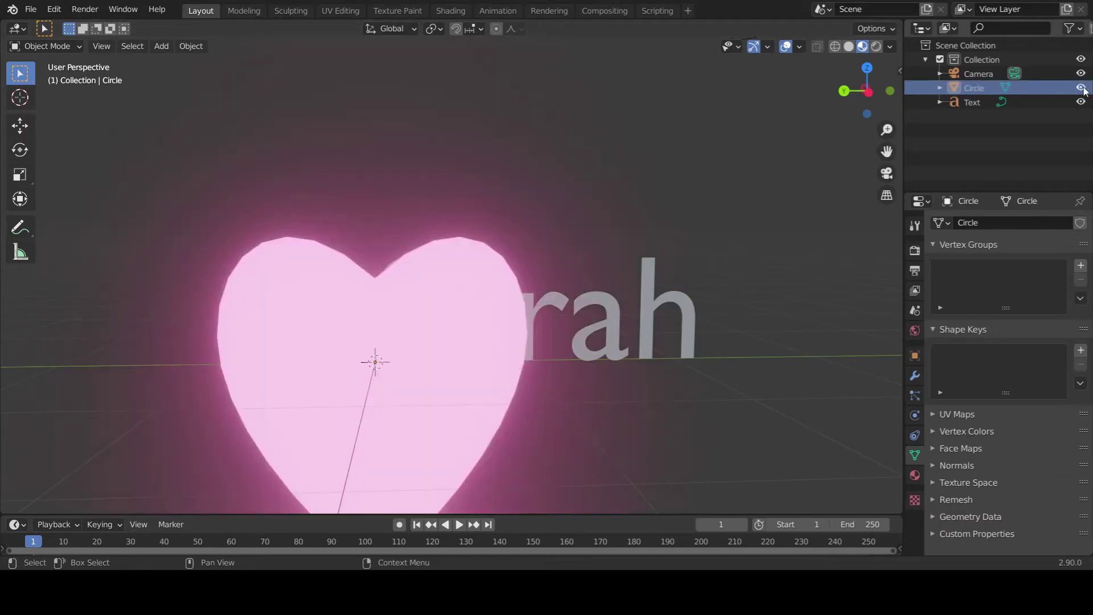
middle_click_drag(464, 312, 527, 330)
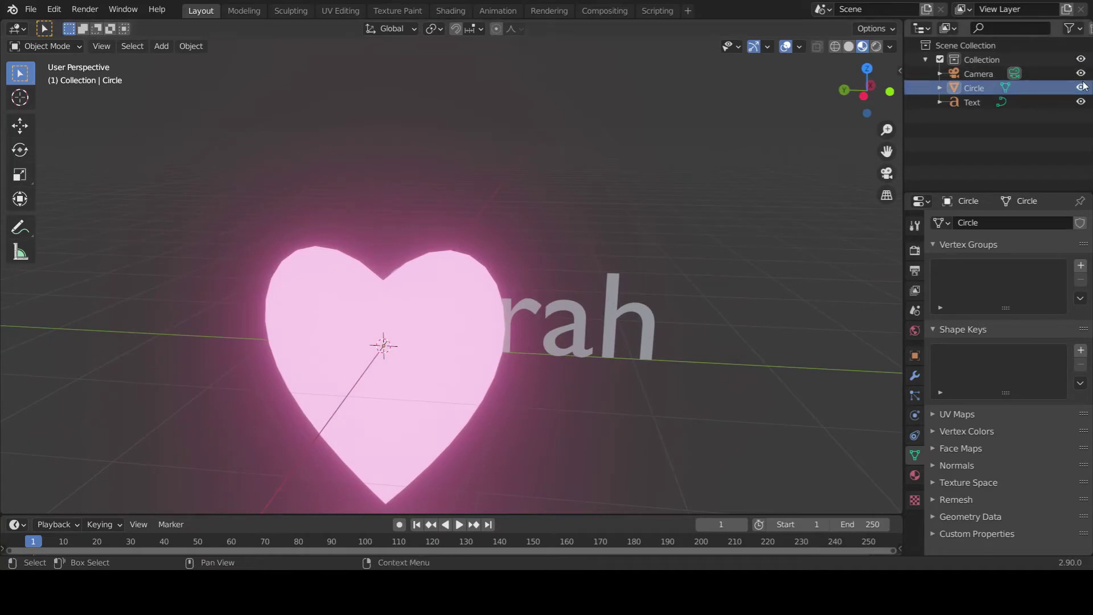
left_click(1082, 86)
left_click(1083, 86)
left_click(1083, 87)
left_click(1082, 87)
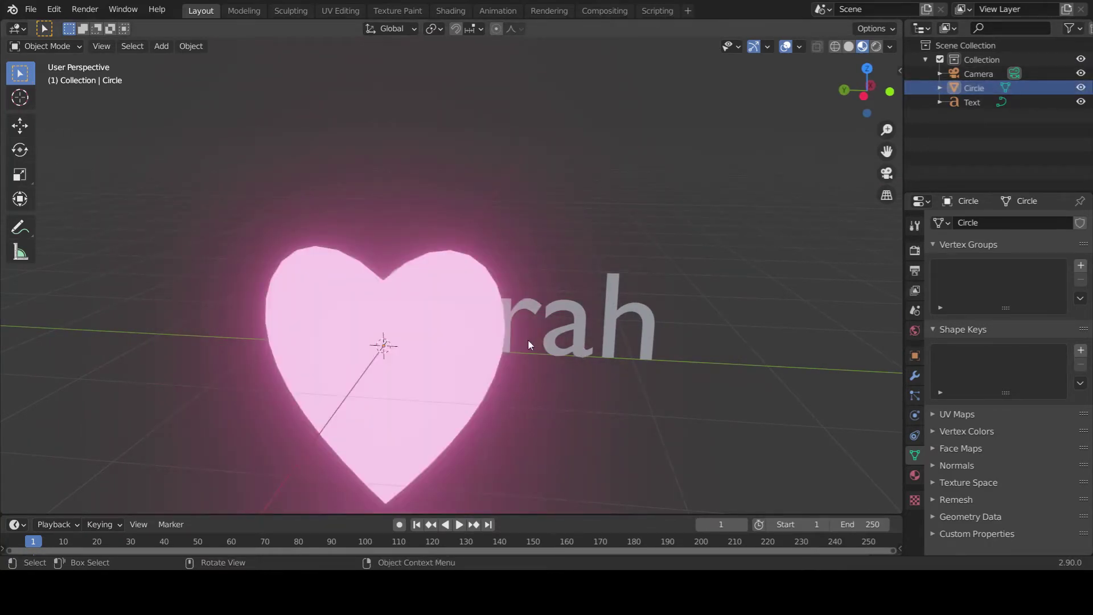
Hide and reveal all objects in the scene, leaving only the heart selected.
key("a")
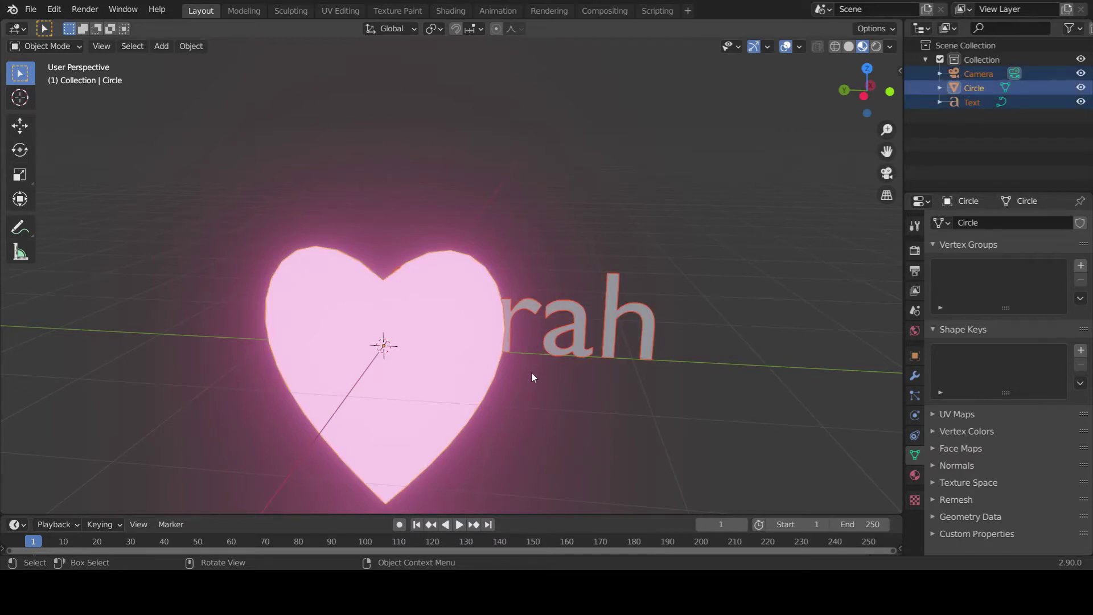
key("h")
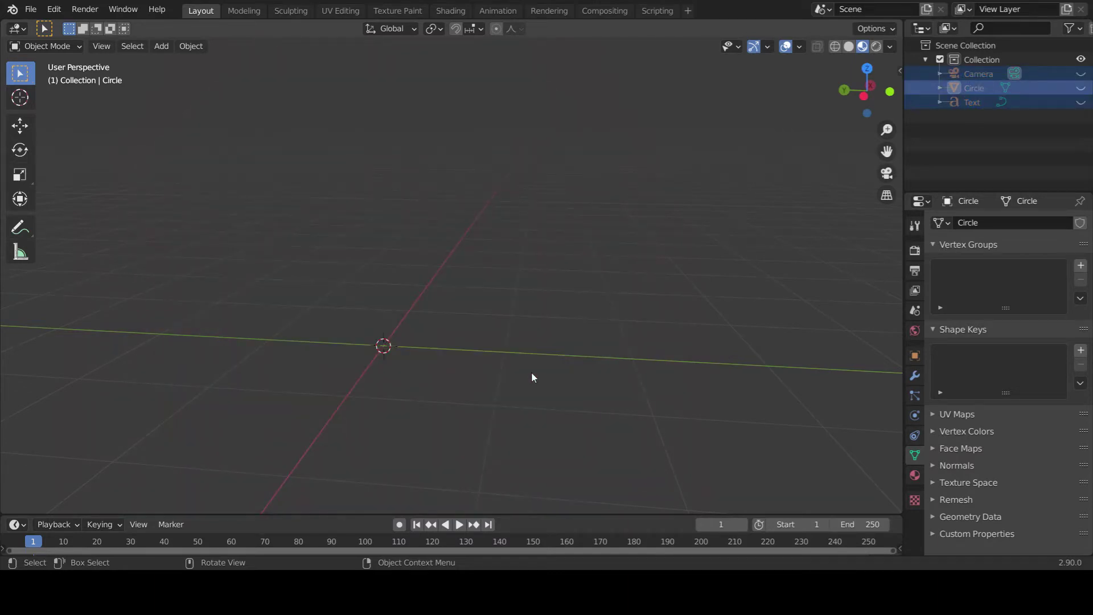
key("alt+h")
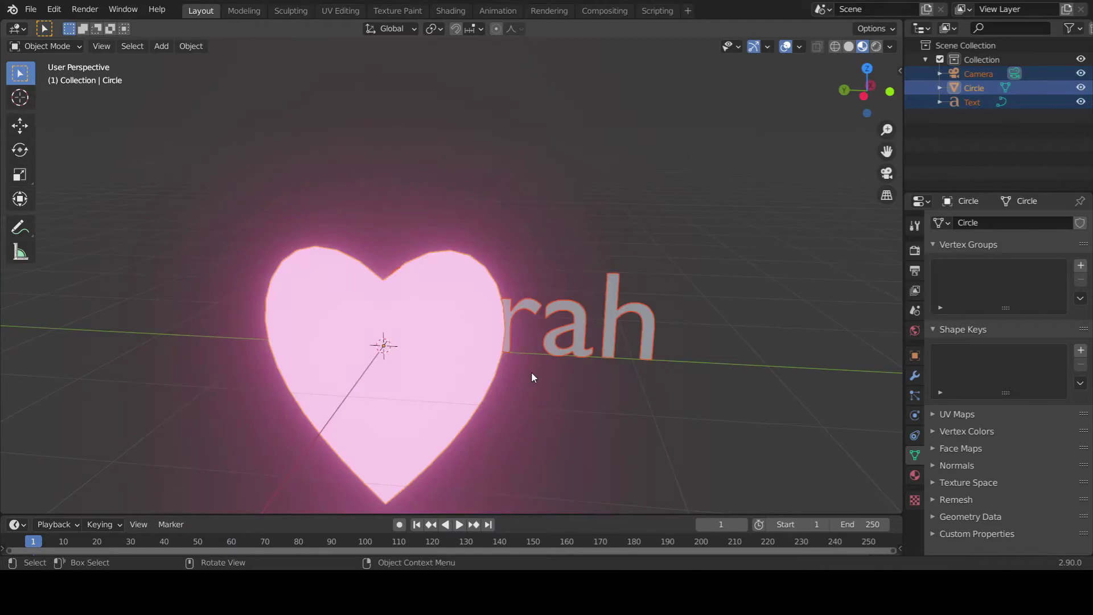
key("alt+a")
left_click(466, 340)
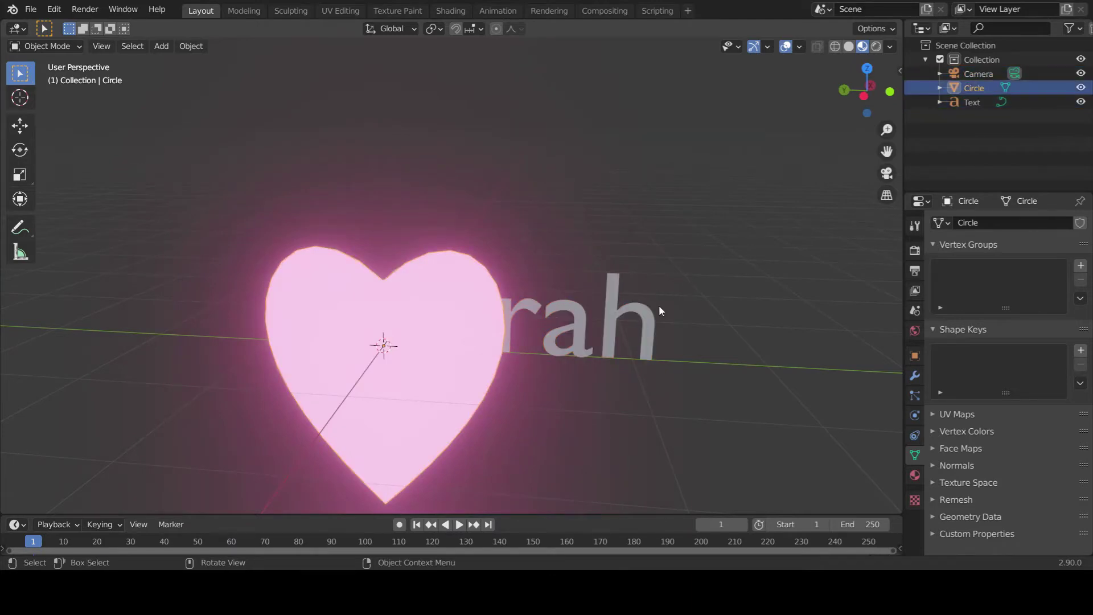
Move the text object -1 m along the global X axis, in front of the heart.
middle_click_drag(556, 349, 478, 343)
left_click(465, 334)
key("g")
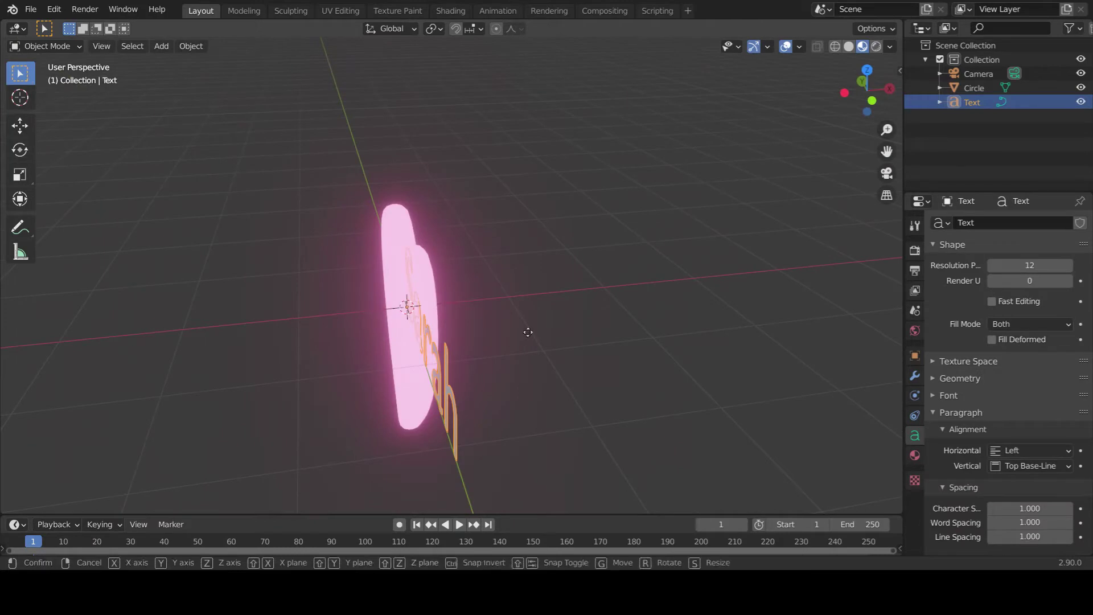
key("x")
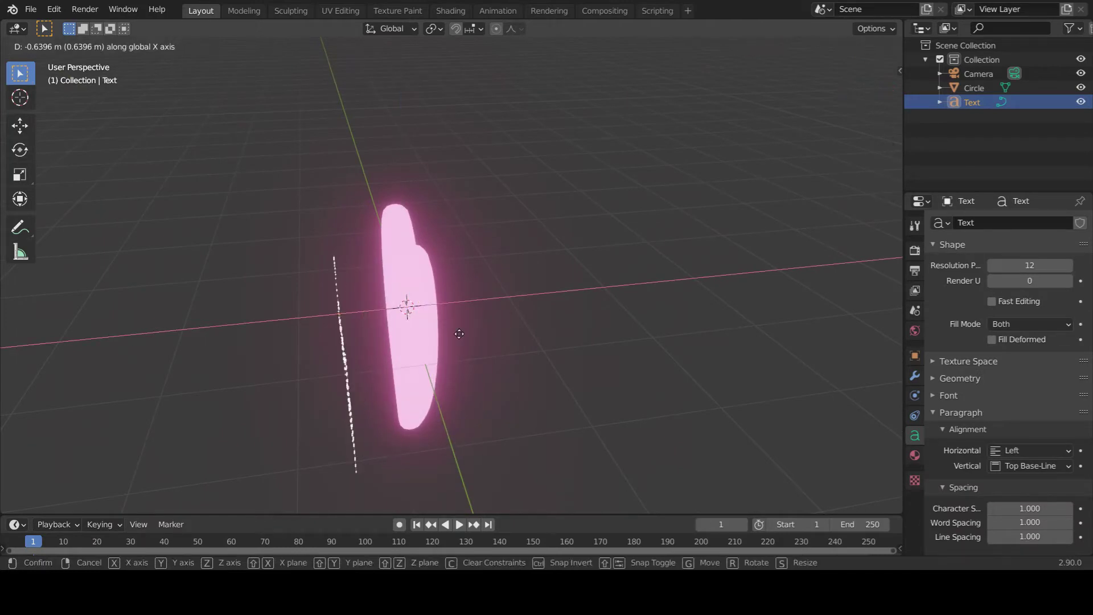
type("-1")
key("Return")
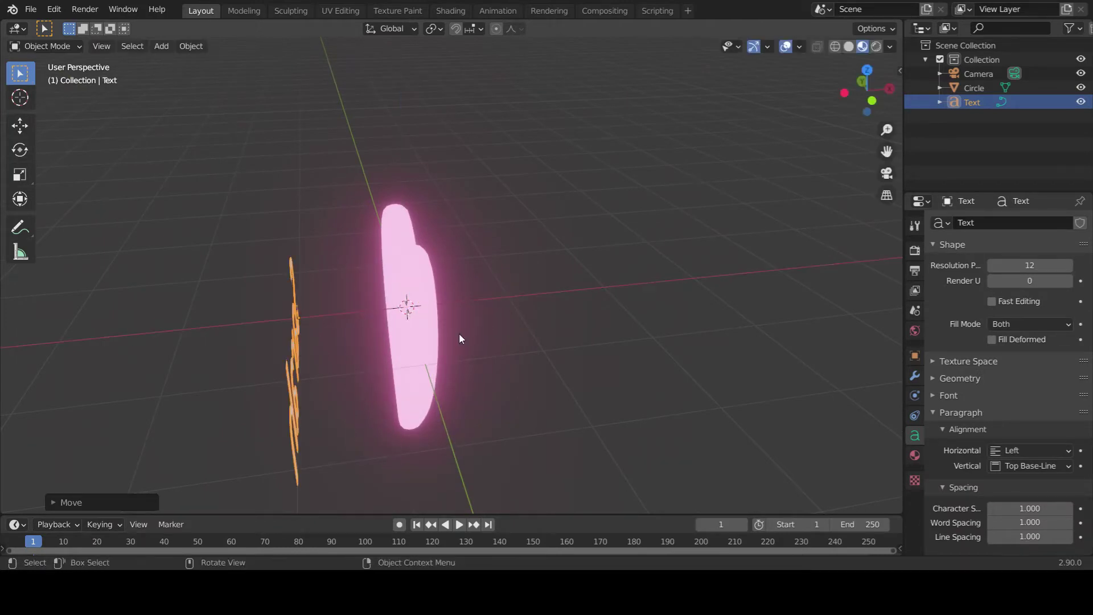
middle_click_drag(309, 350, 423, 386)
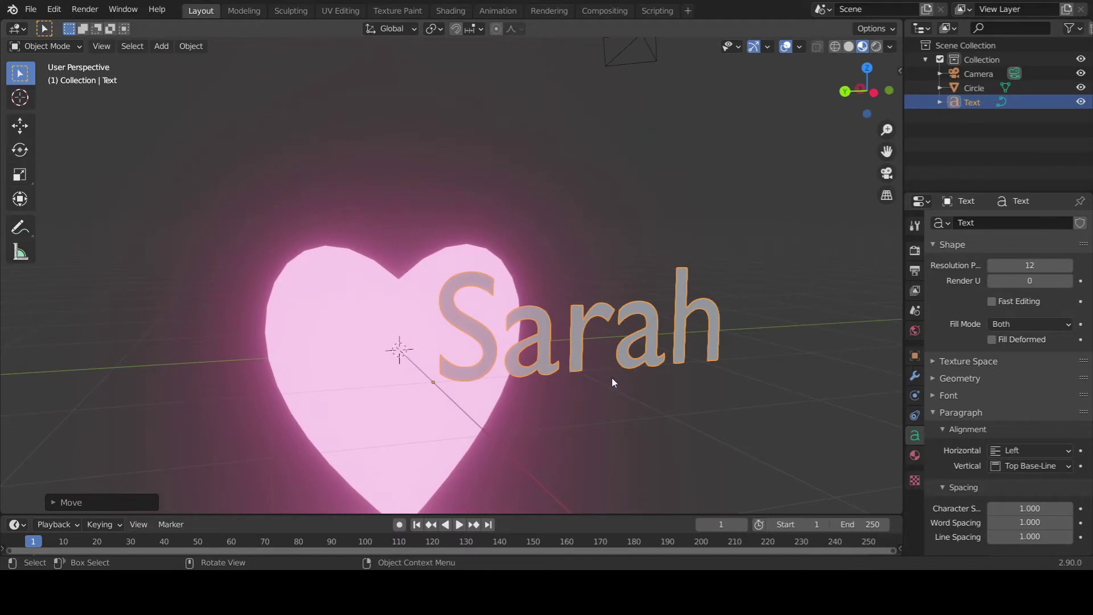
key("g")
key("y")
right_click(407, 415)
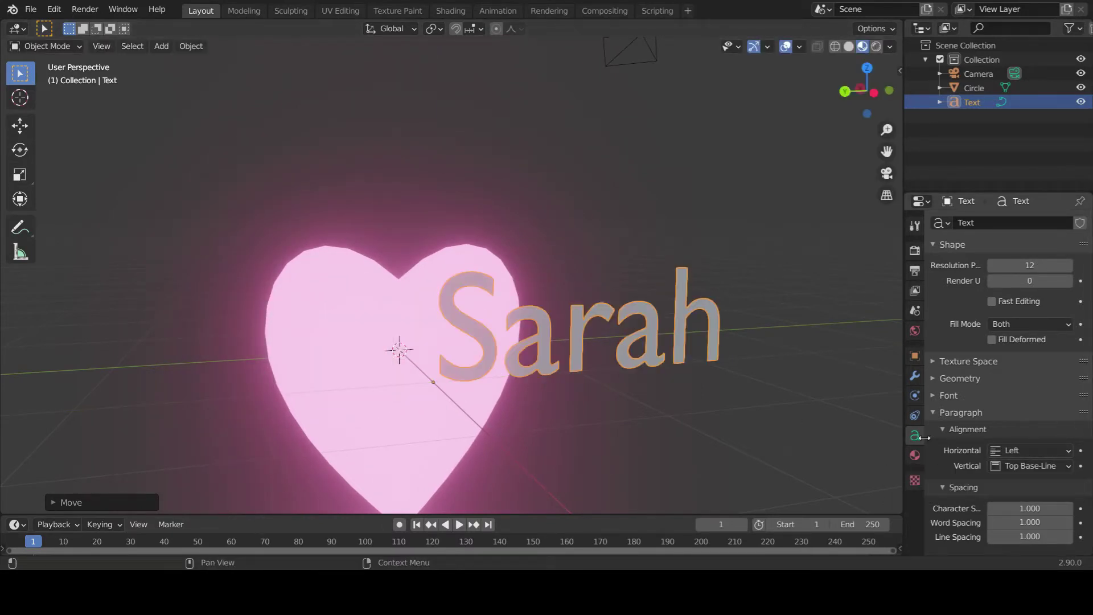
left_click(569, 336)
left_click(467, 390)
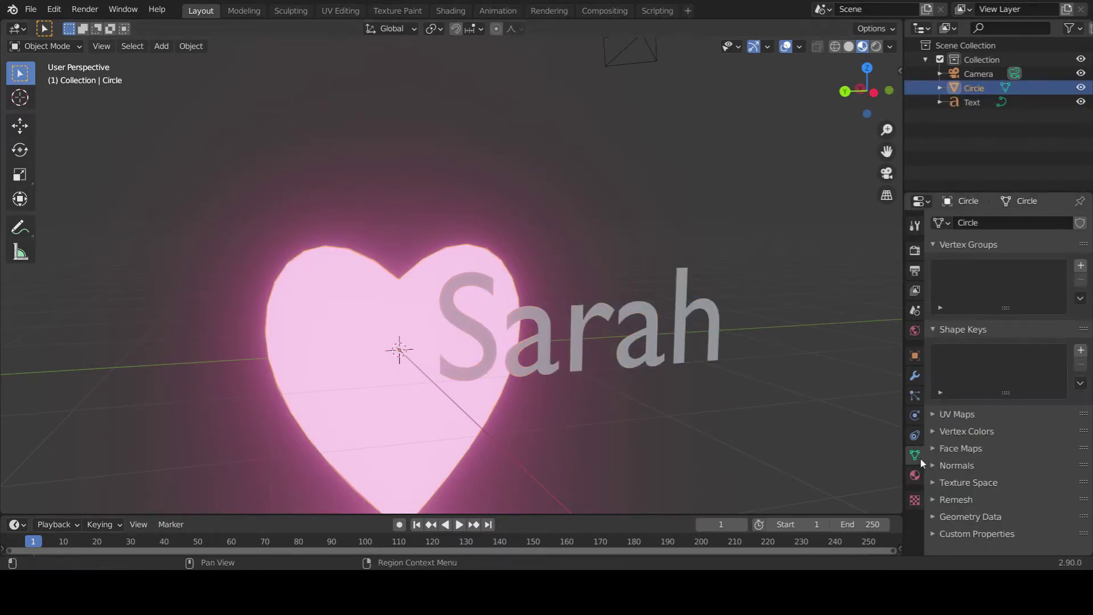
Set both the horizontal and vertical alignment of the text object to Center.
left_click(588, 326)
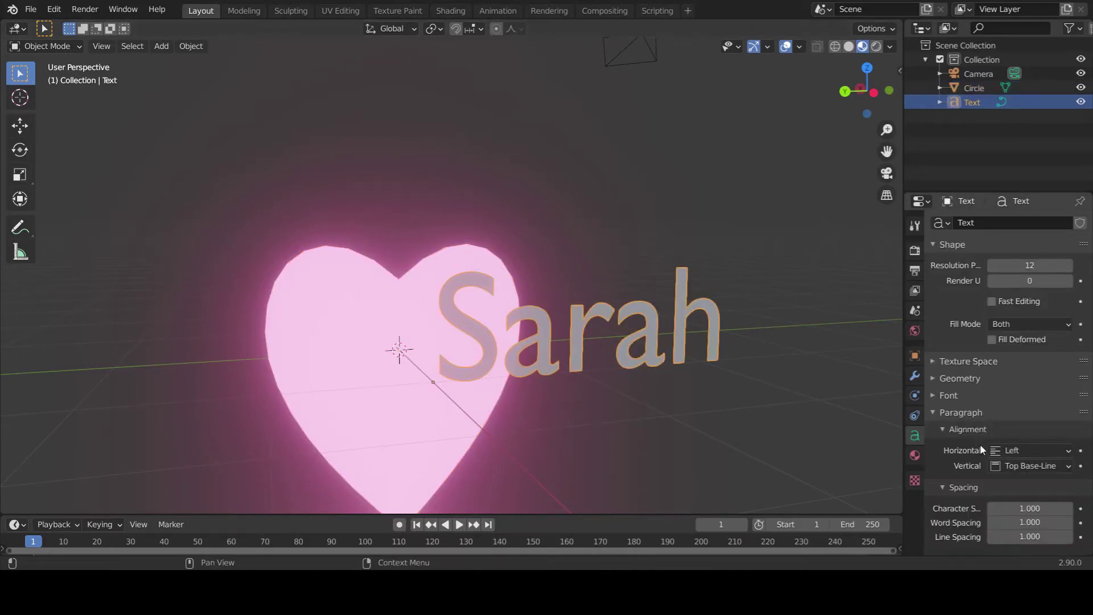
left_click(1012, 450)
left_click(1002, 482)
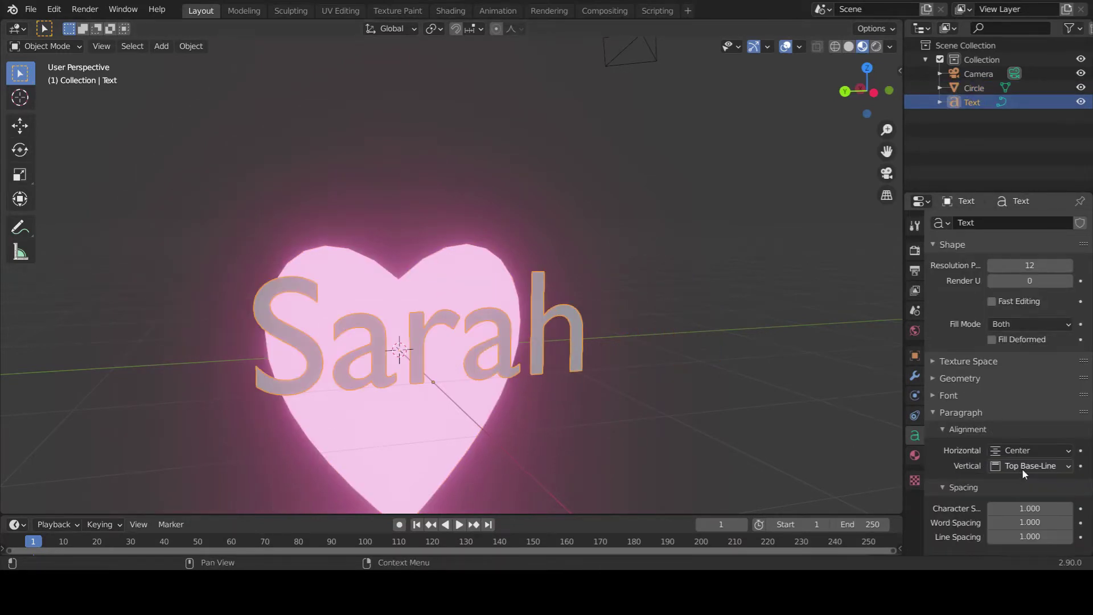
left_click(1024, 466)
left_click(1031, 466)
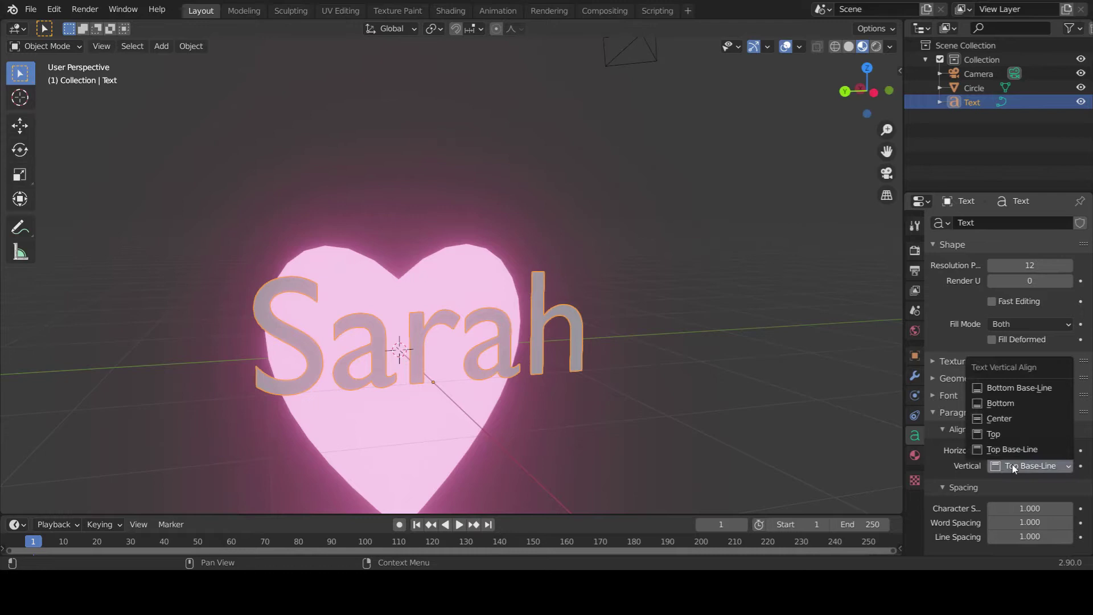
left_click(1006, 422)
Select the camera and align it to a straight-on front view of the heart and name.
middle_click_drag(826, 414, 526, 418)
scroll(535, 421, "down", 1)
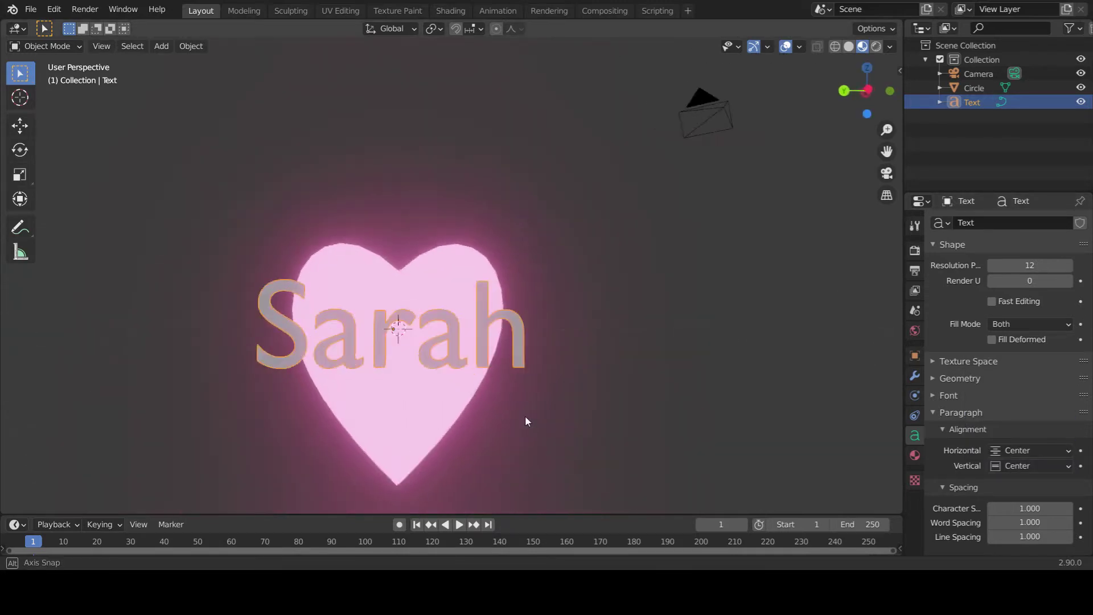
scroll(525, 422, "down", 4)
middle_click_drag(528, 320, 757, 92)
left_click(736, 91)
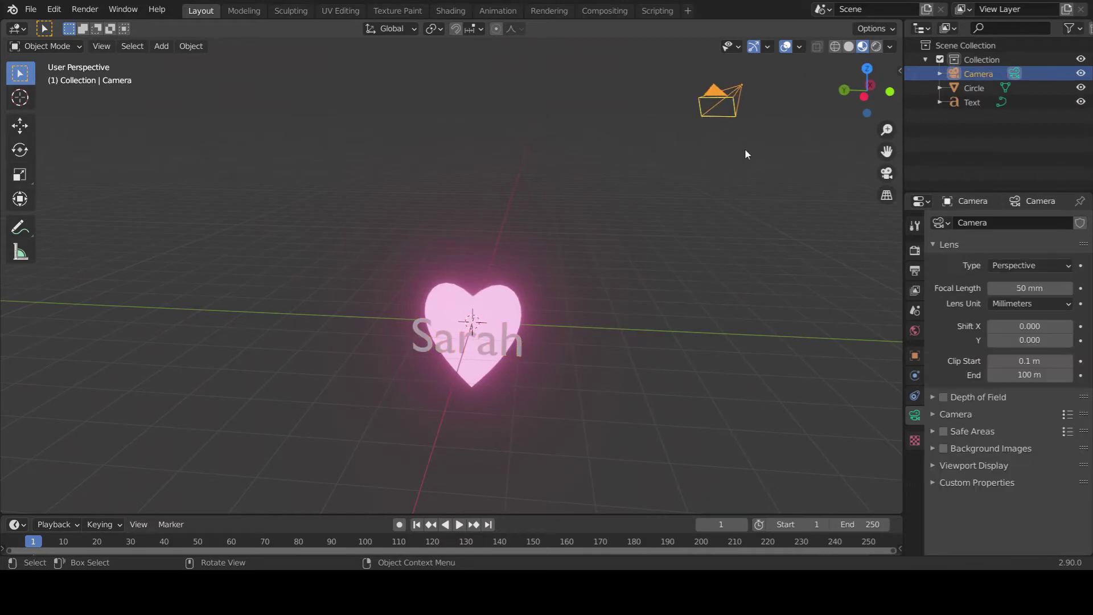
middle_click_drag(602, 335, 652, 267)
scroll(640, 322, "up", 1)
middle_click_drag(640, 322, 561, 333)
scroll(624, 345, "up", 1)
scroll(584, 334, "down", 3)
scroll(598, 341, "up", 1)
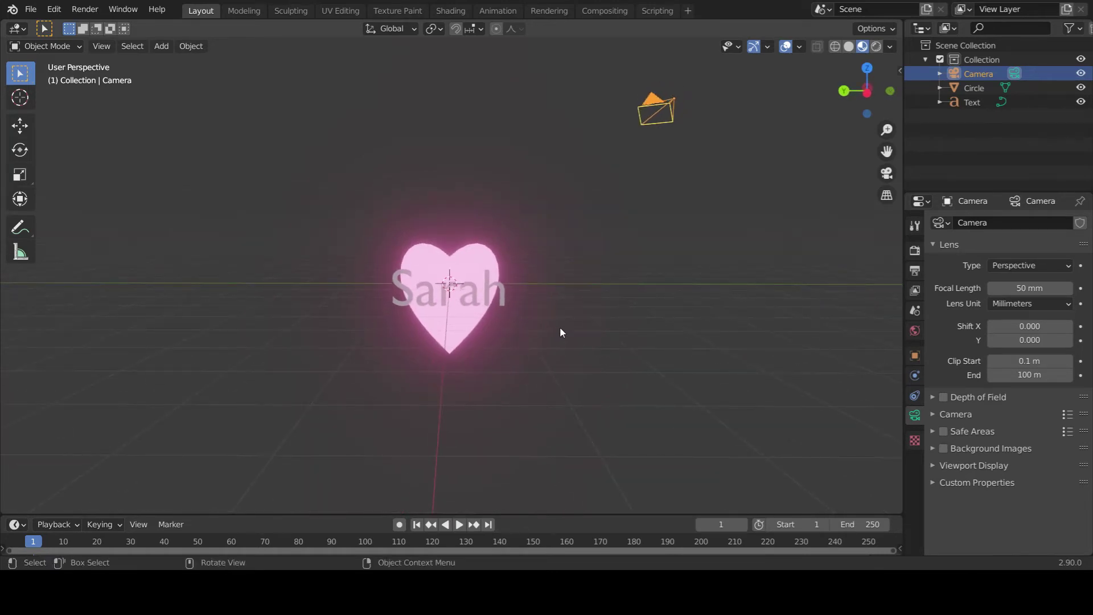
key("ctrl")
key("ctrl+alt")
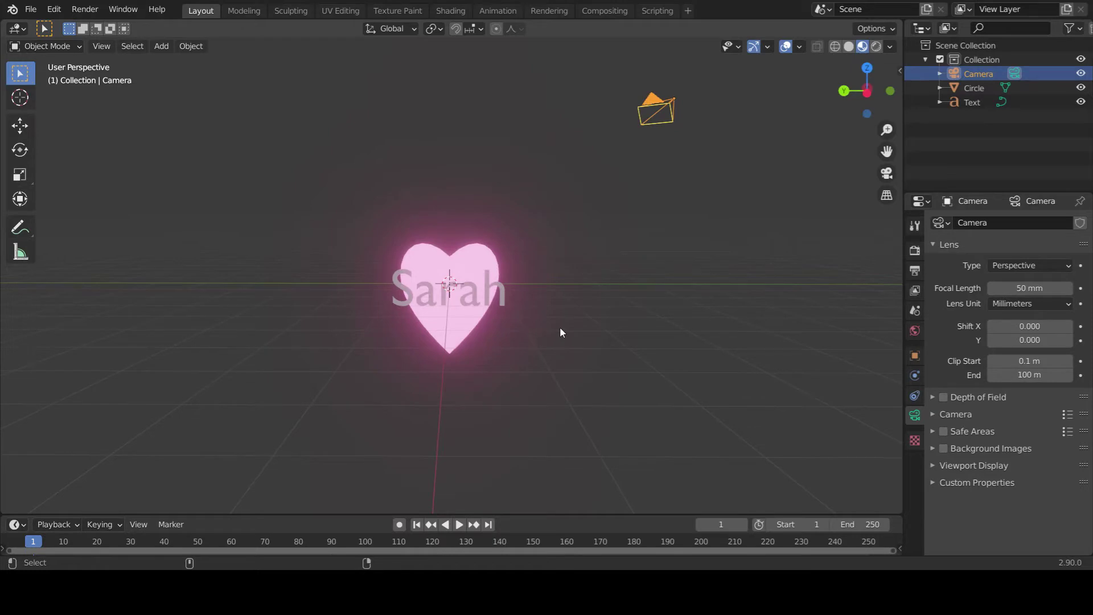
key("ctrl+alt+KP_0")
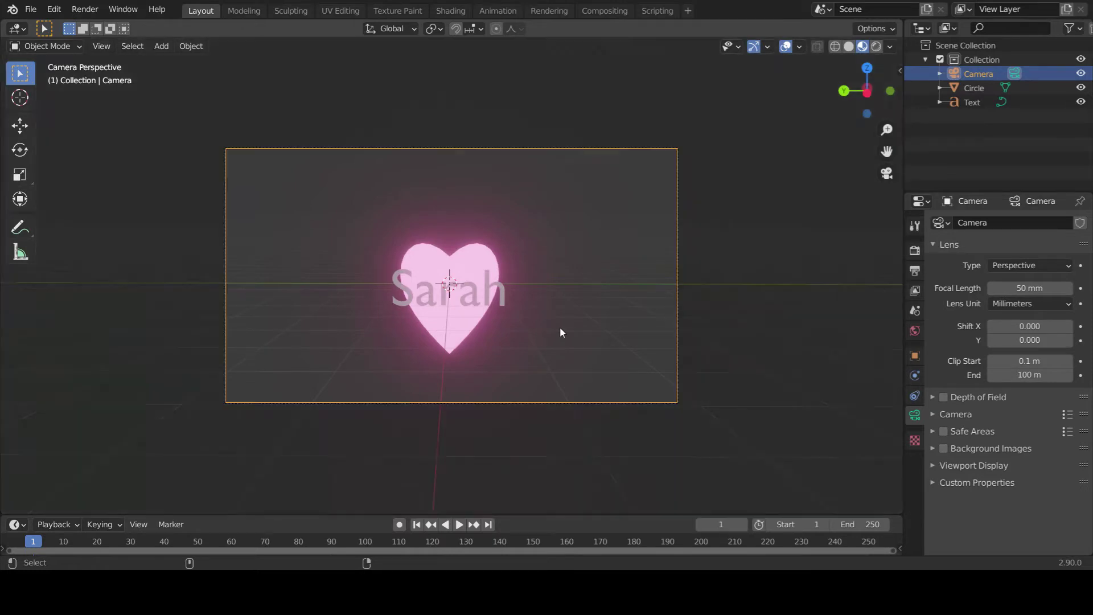
Give the text object thickness by setting its geometry Extrude value to 0.1 m.
middle_click_drag(589, 310, 789, 360)
left_click(514, 308)
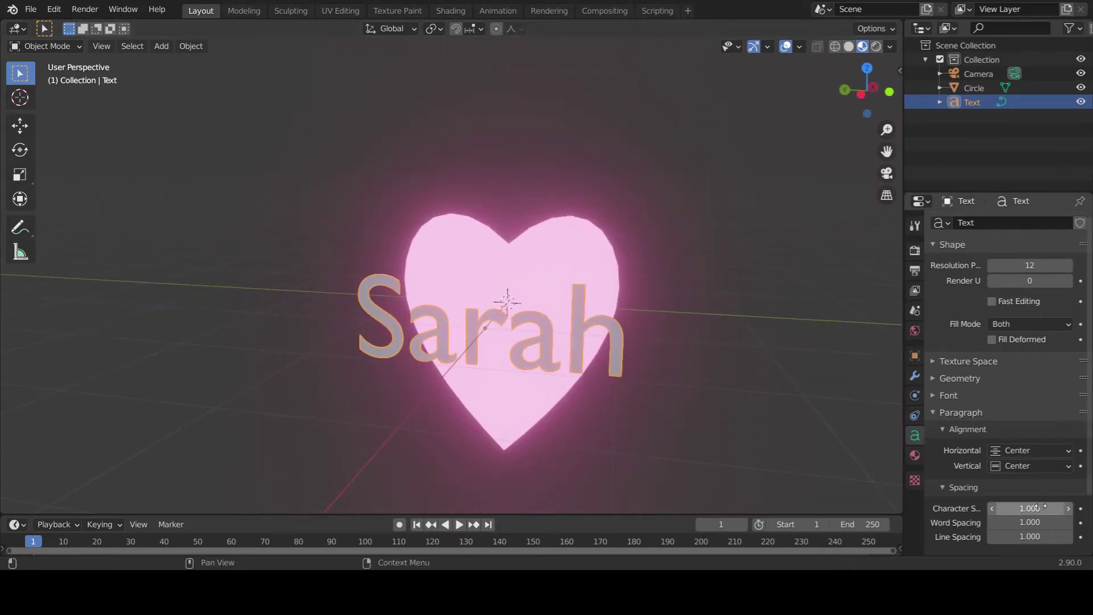
scroll(1025, 507, "down", 3)
scroll(973, 342, "up", 3)
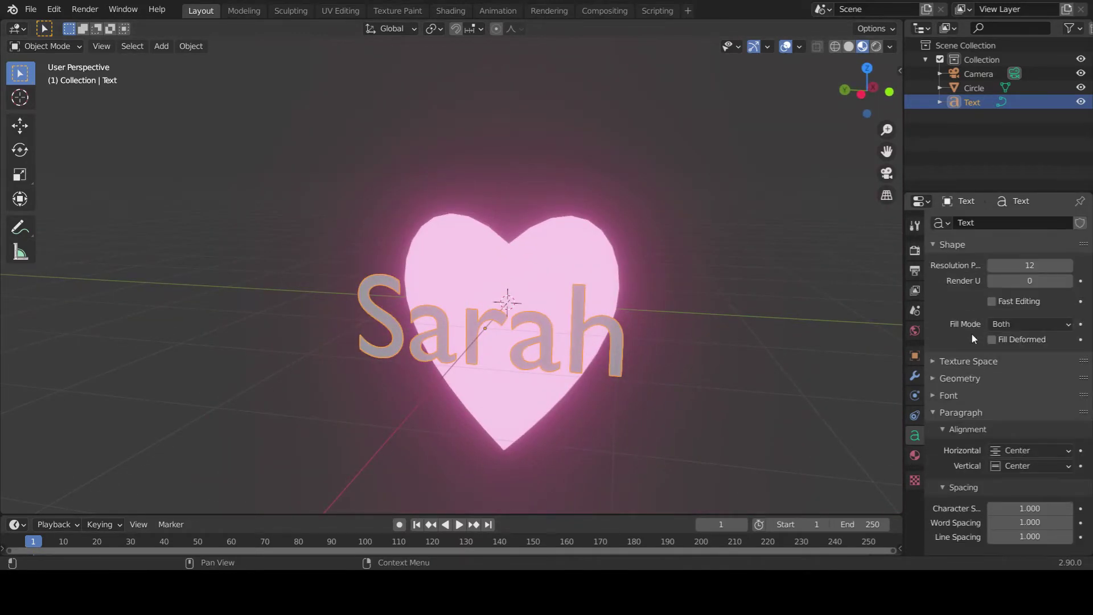
left_click(953, 381)
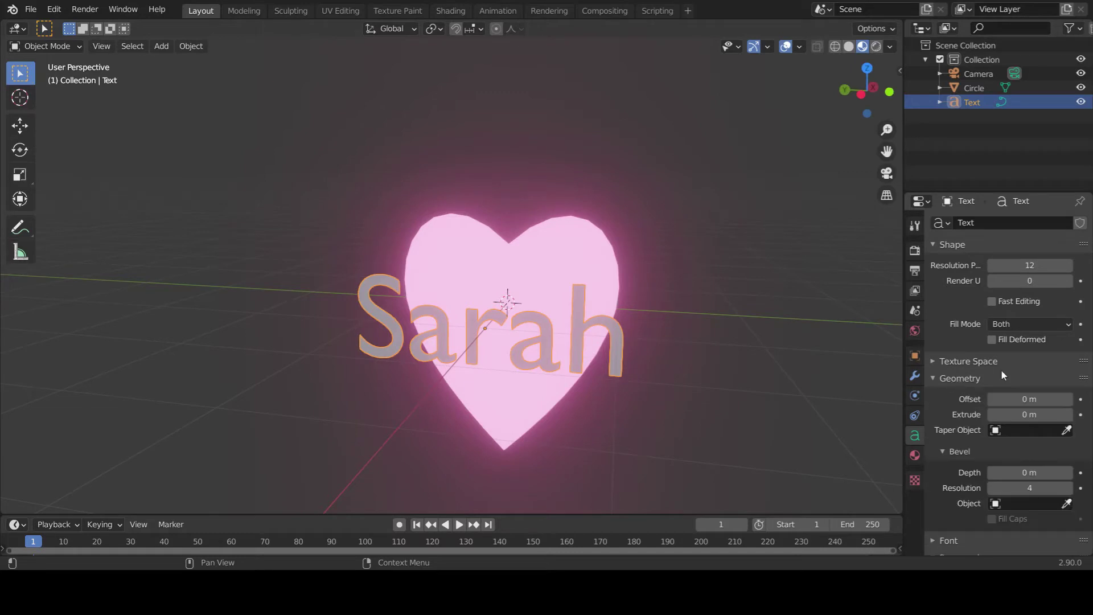
scroll(1041, 425, "down", 1)
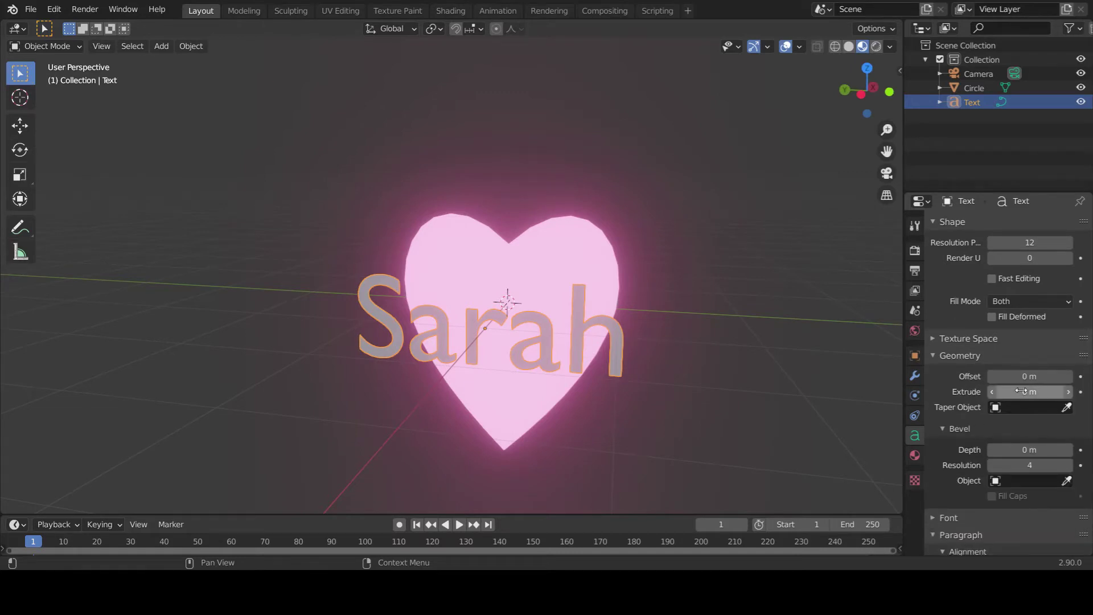
left_click_drag(1021, 391, 1060, 391)
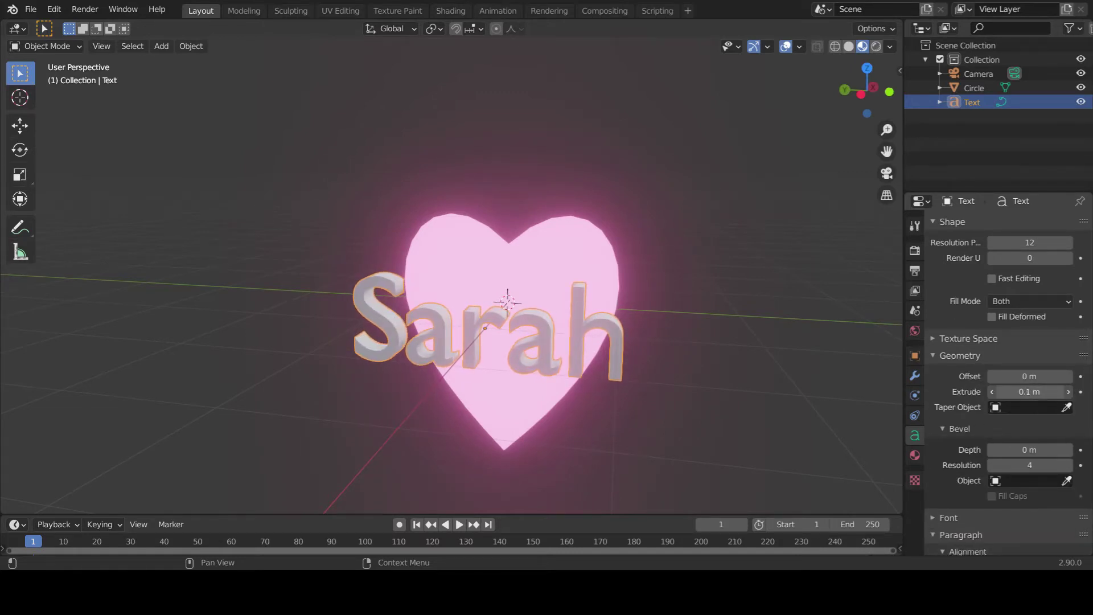
Set the bevel depth of the text object to 0.01 m.
middle_click_drag(563, 296, 552, 391)
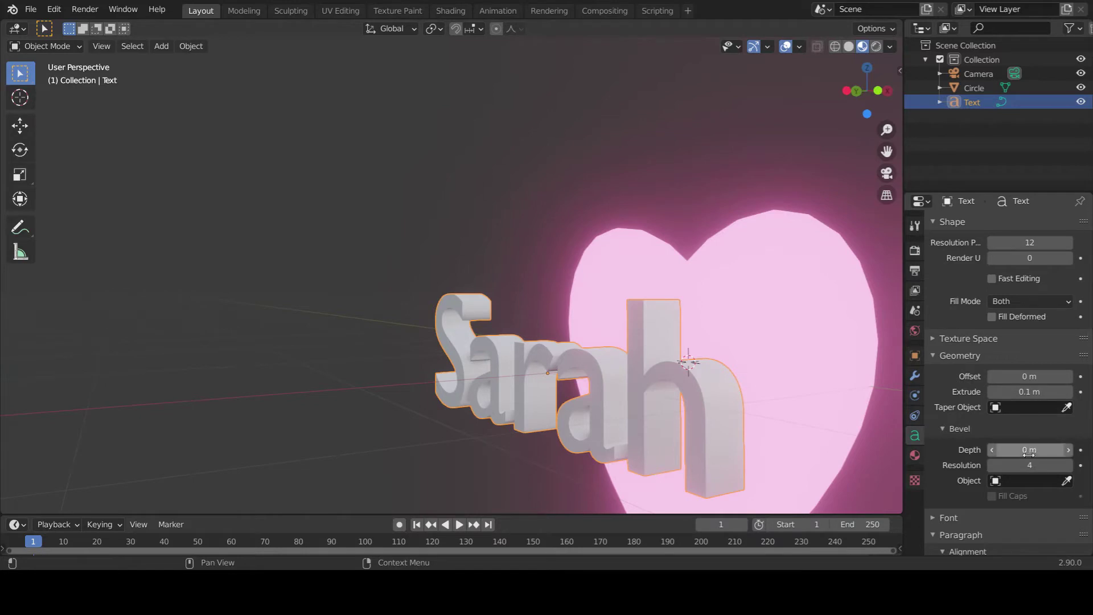
left_click_drag(1029, 450, 1027, 450)
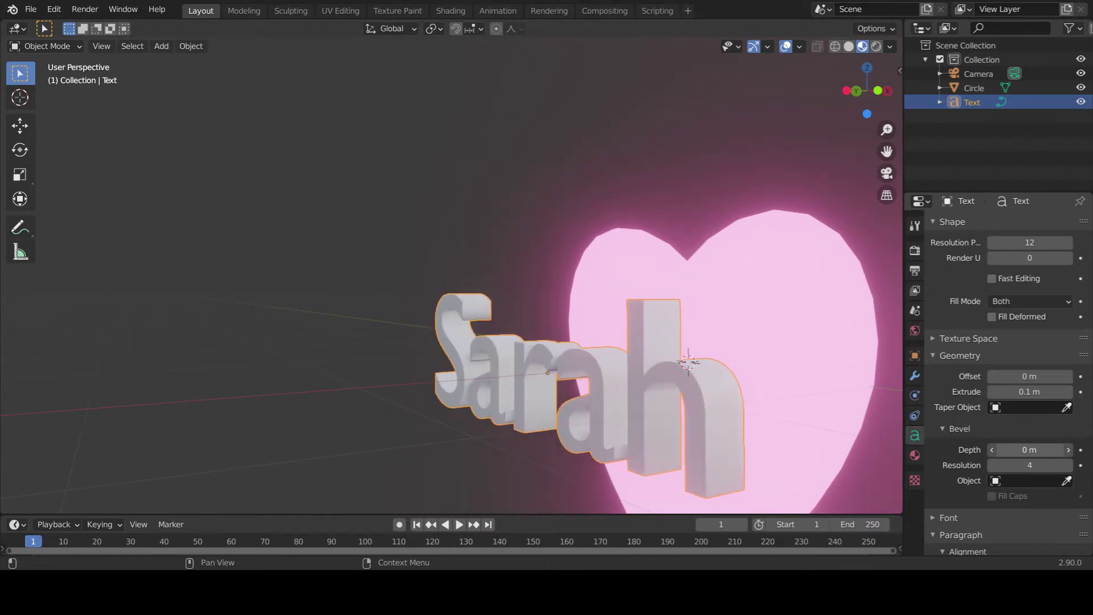
left_click(1031, 450)
type(".01")
key("Return")
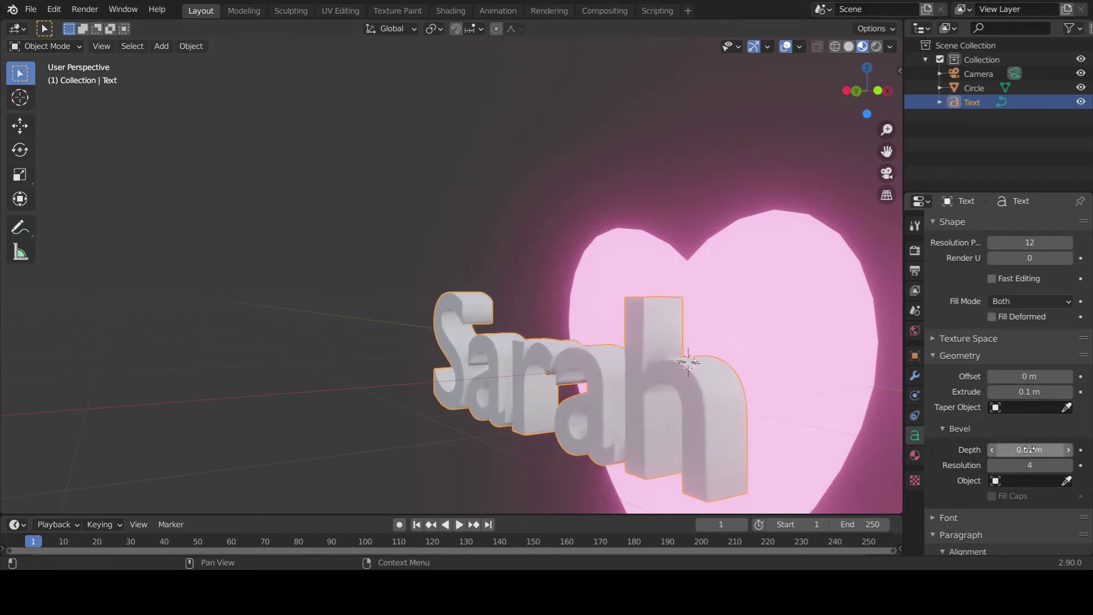
Assign the heart's existing glowing pink material, Material.001, to the text object.
middle_click_drag(764, 324, 845, 484)
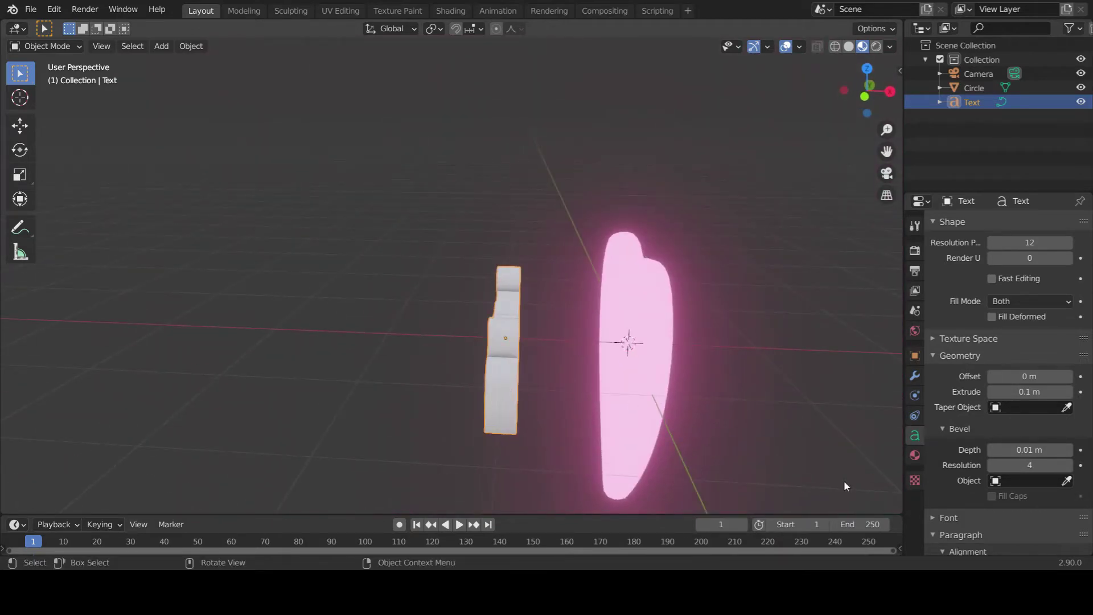
left_click(914, 456)
middle_click_drag(375, 330, 701, 366)
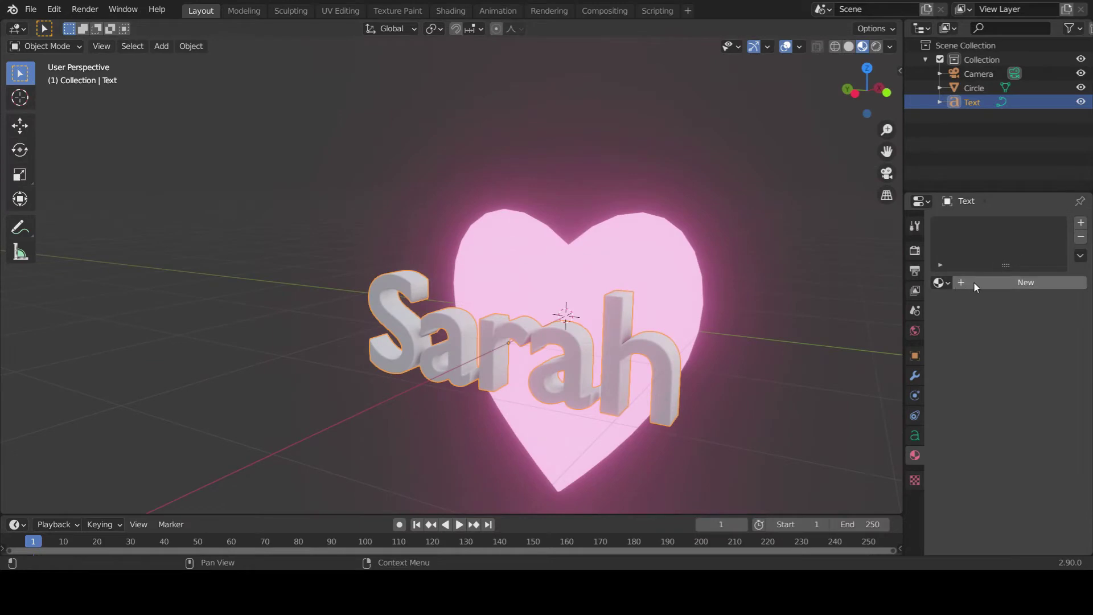
left_click(940, 282)
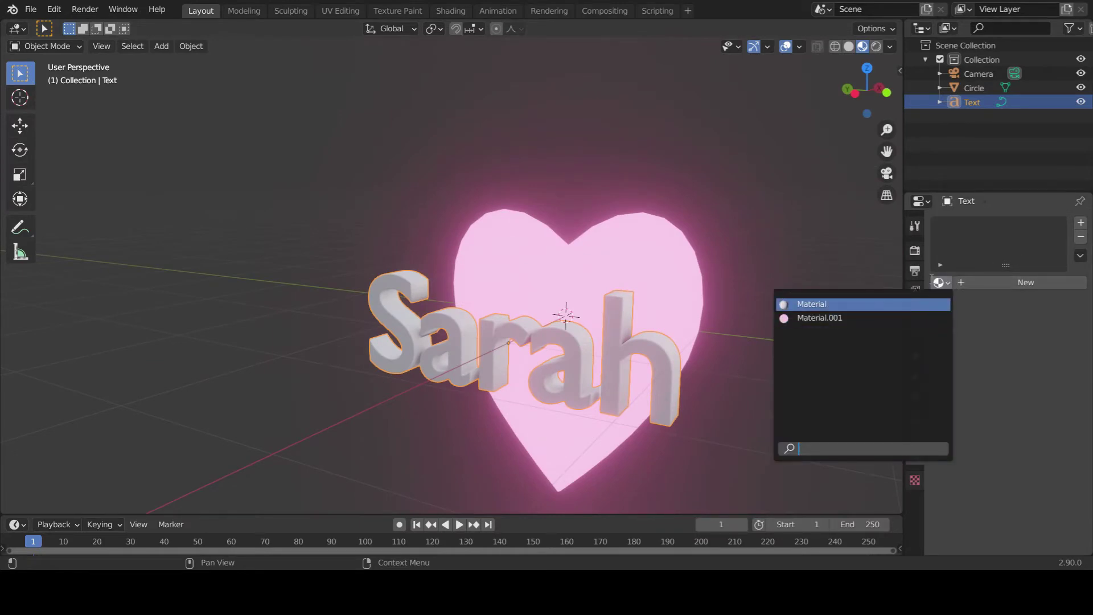
left_click(940, 284)
left_click(820, 318)
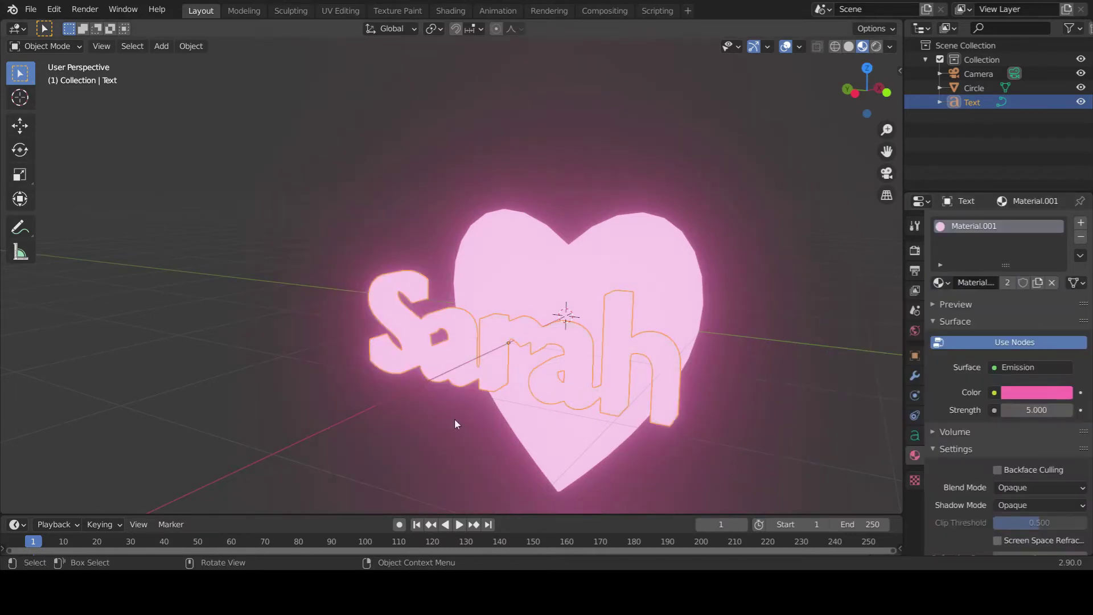
Look through the camera and examine the glowing heart and name with the viewport overlays temporarily hidden.
middle_click_drag(454, 419, 510, 421)
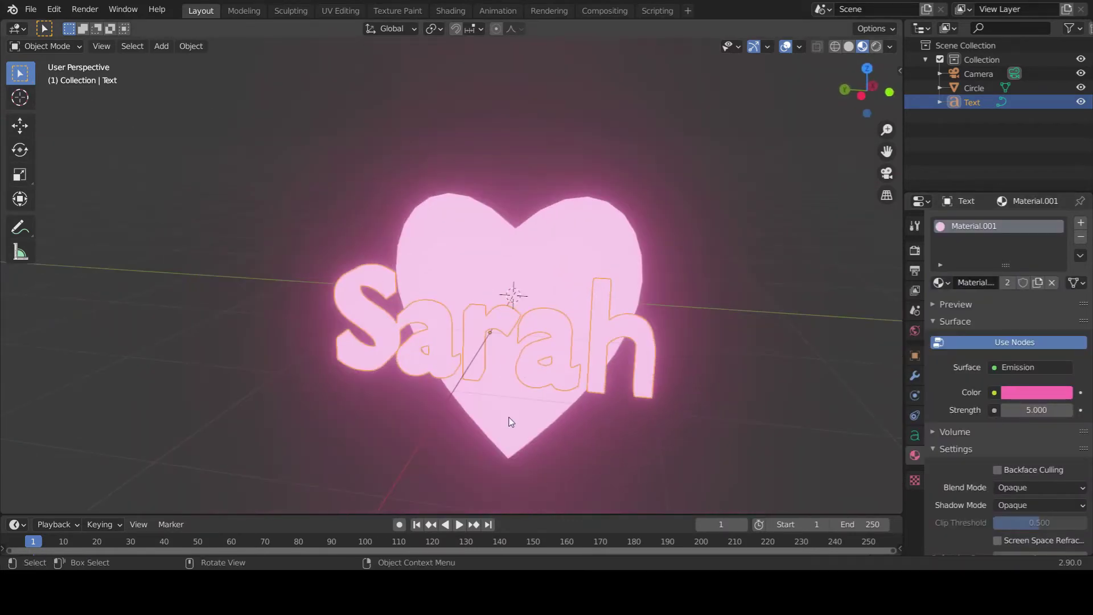
key("KP_0")
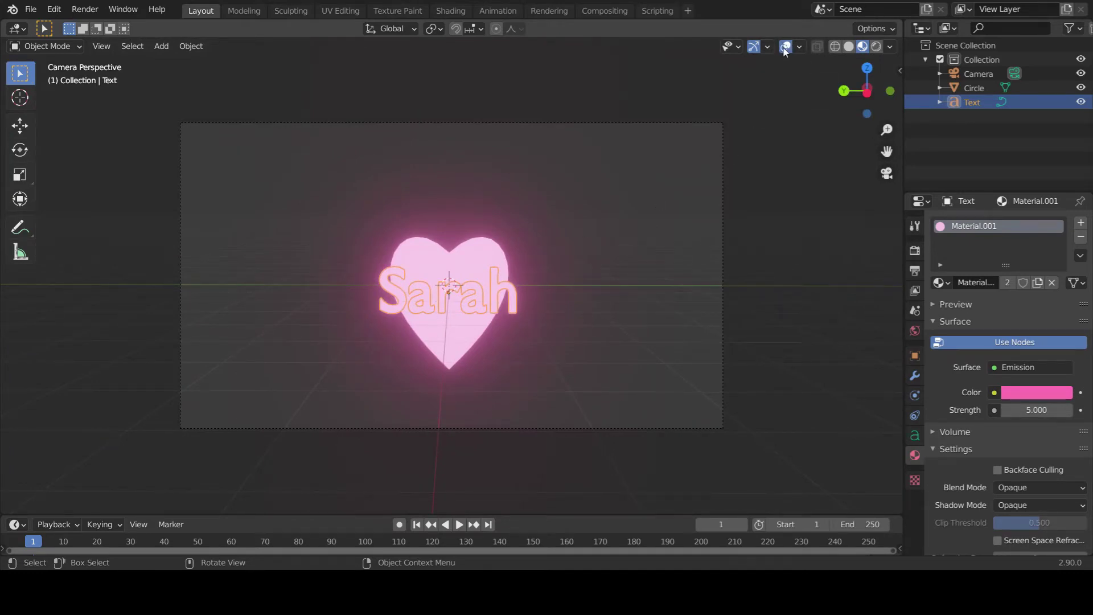
left_click(786, 50)
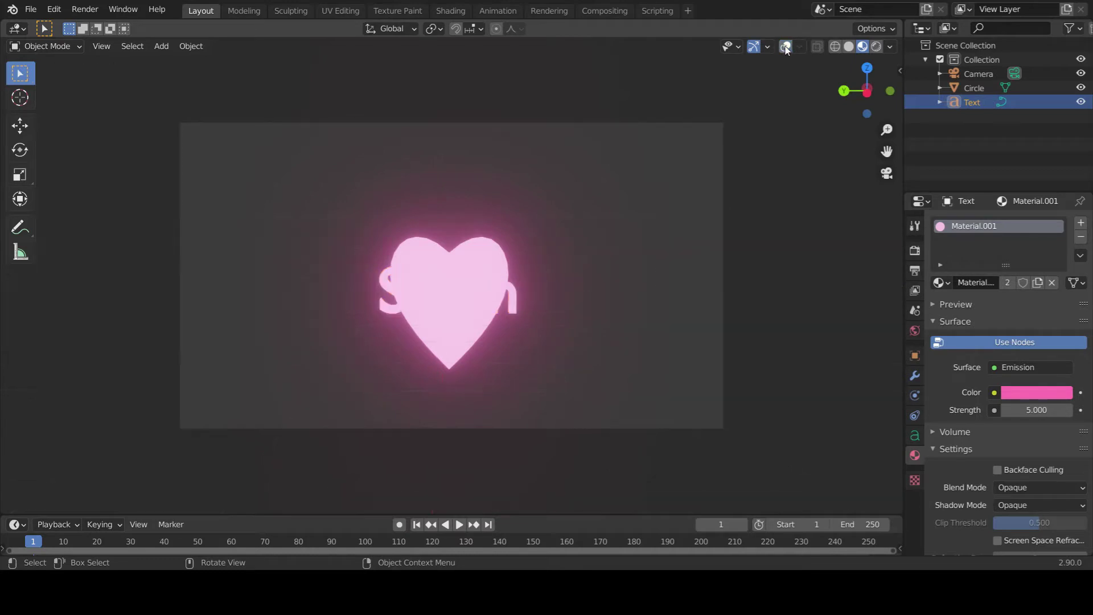
left_click(576, 351)
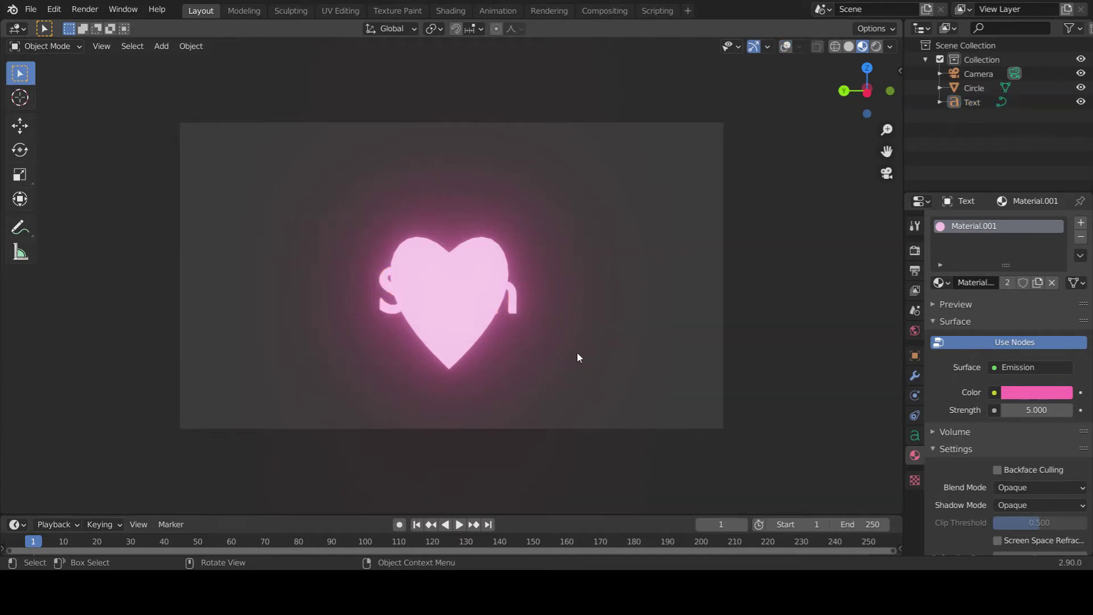
left_click(397, 302)
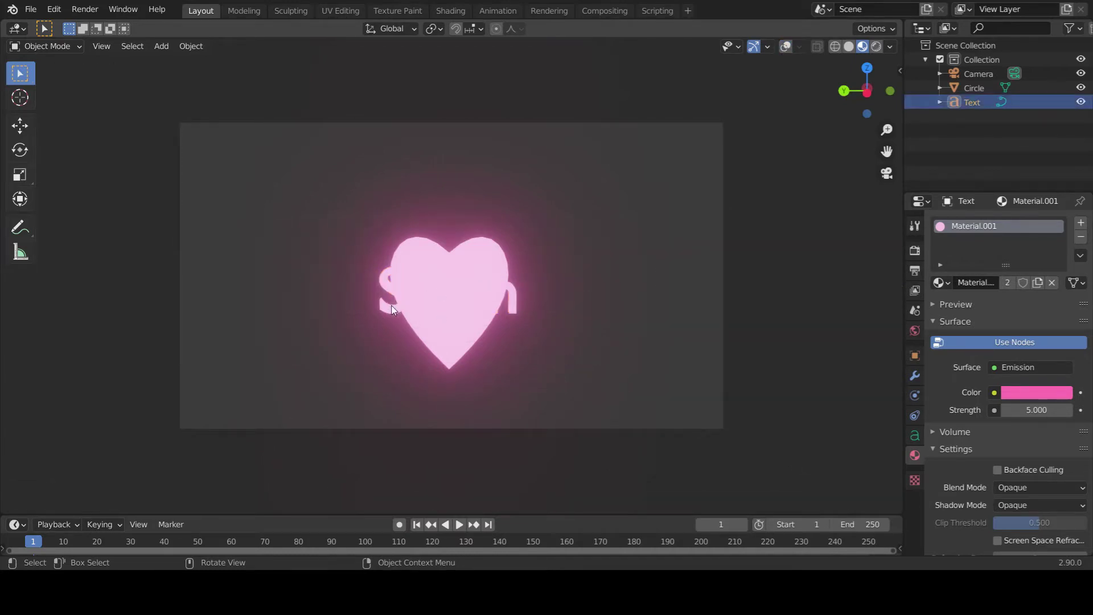
left_click(787, 46)
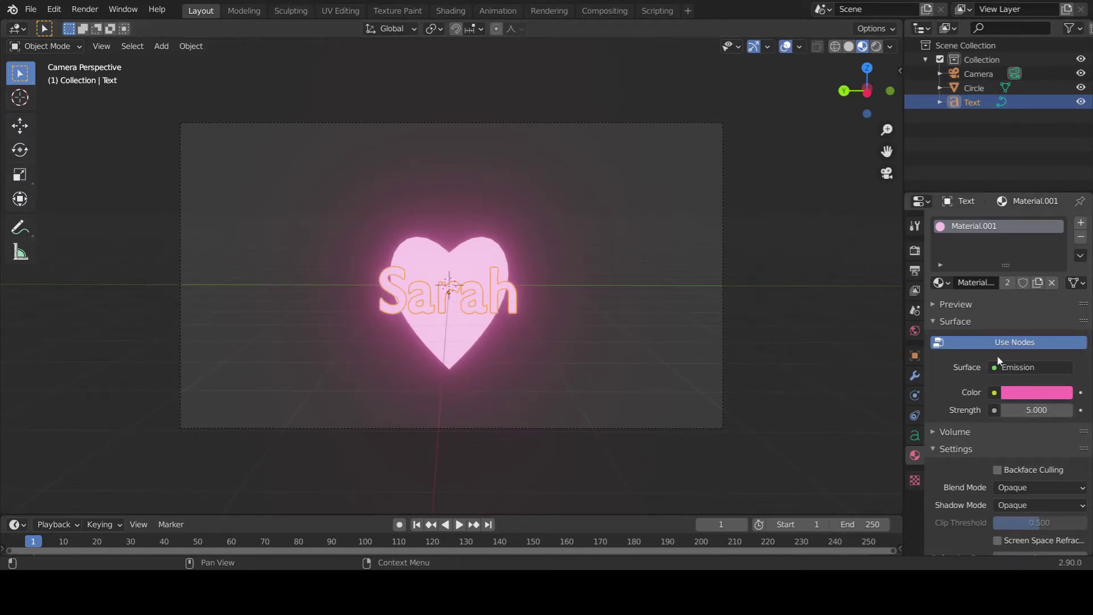
Duplicate the text's material as a separate copy and shift its emission hue to light green, then deselect the text.
left_click(1037, 284)
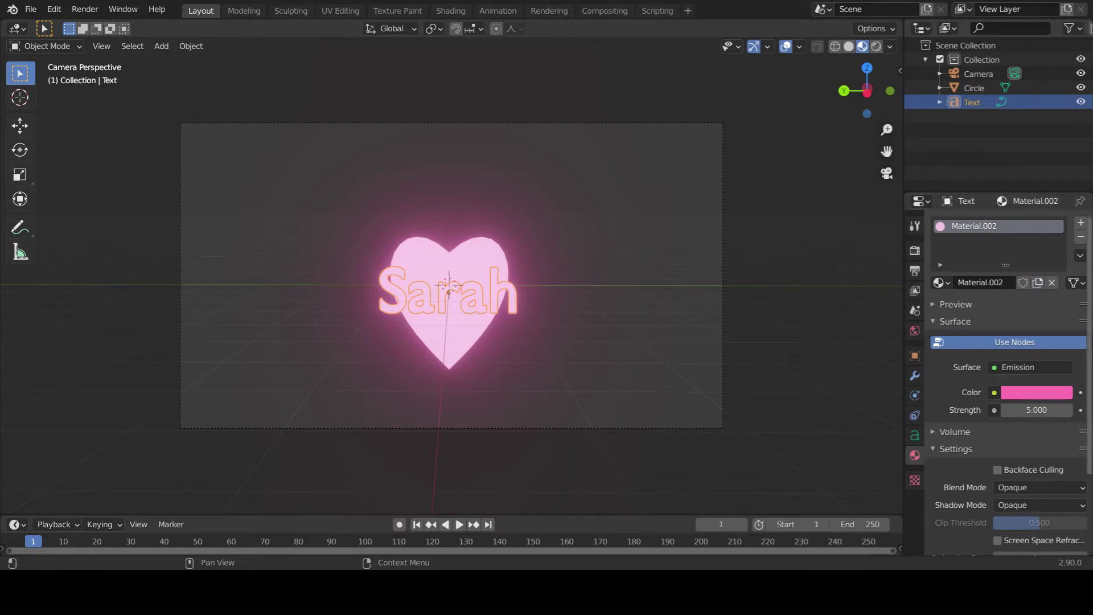
scroll(1025, 453, "down", 2)
left_click(1034, 352)
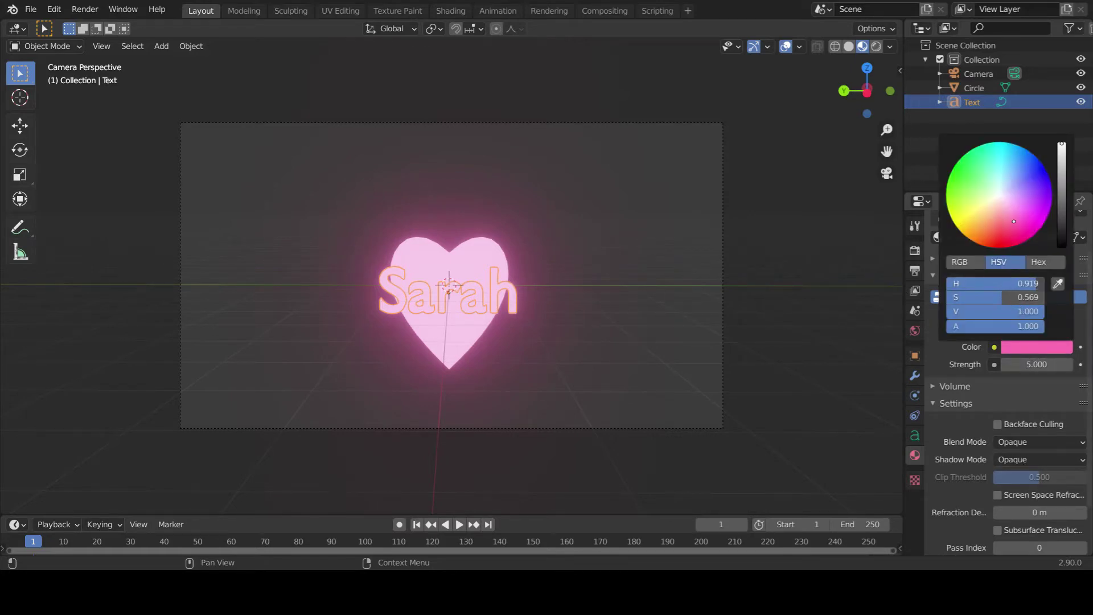
left_click_drag(1028, 284, 980, 283)
left_click(541, 367)
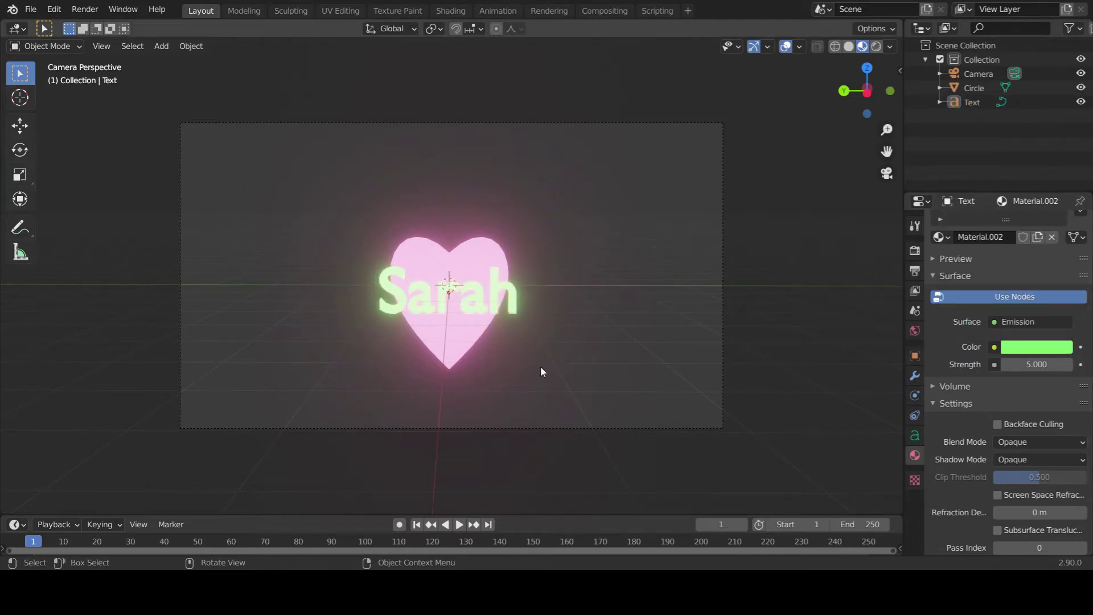
Examine the green glowing name against the pink heart in the camera view, up close and from farther back.
scroll(541, 367, "up", 4)
scroll(536, 364, "up", 3)
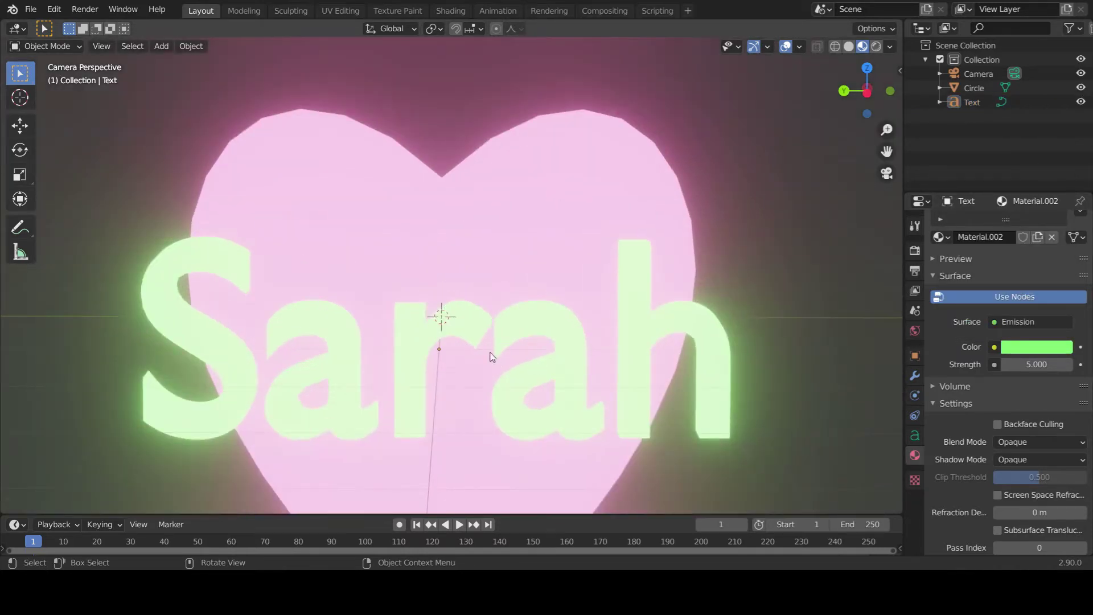
left_click_drag(1037, 365, 1076, 364)
key("Escape")
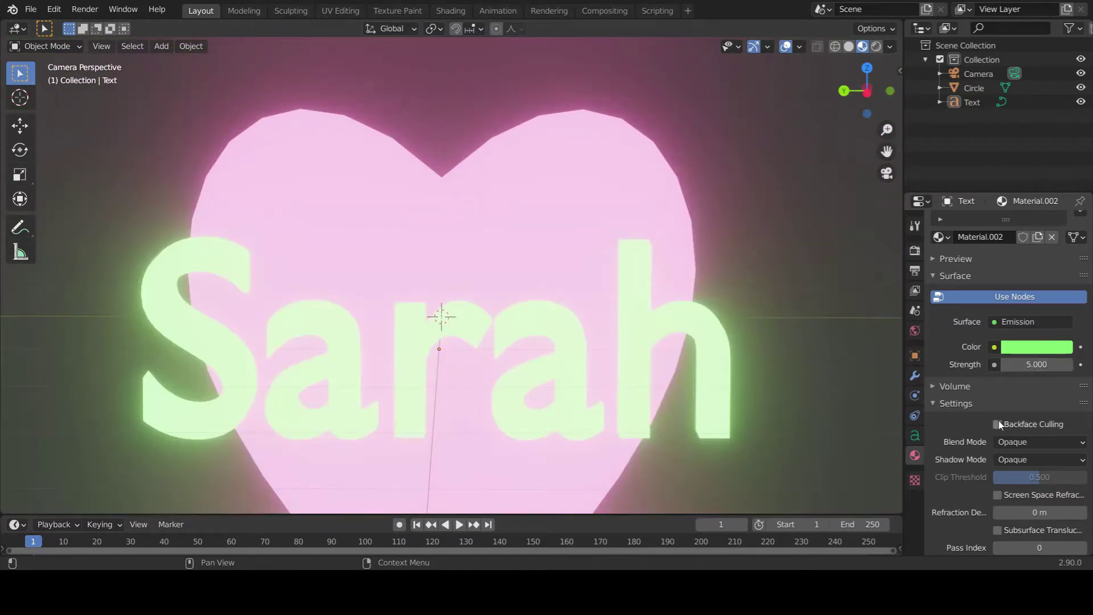
scroll(1004, 458, "down", 1)
scroll(1003, 458, "down", 1)
scroll(710, 387, "down", 3)
scroll(709, 388, "up", 2)
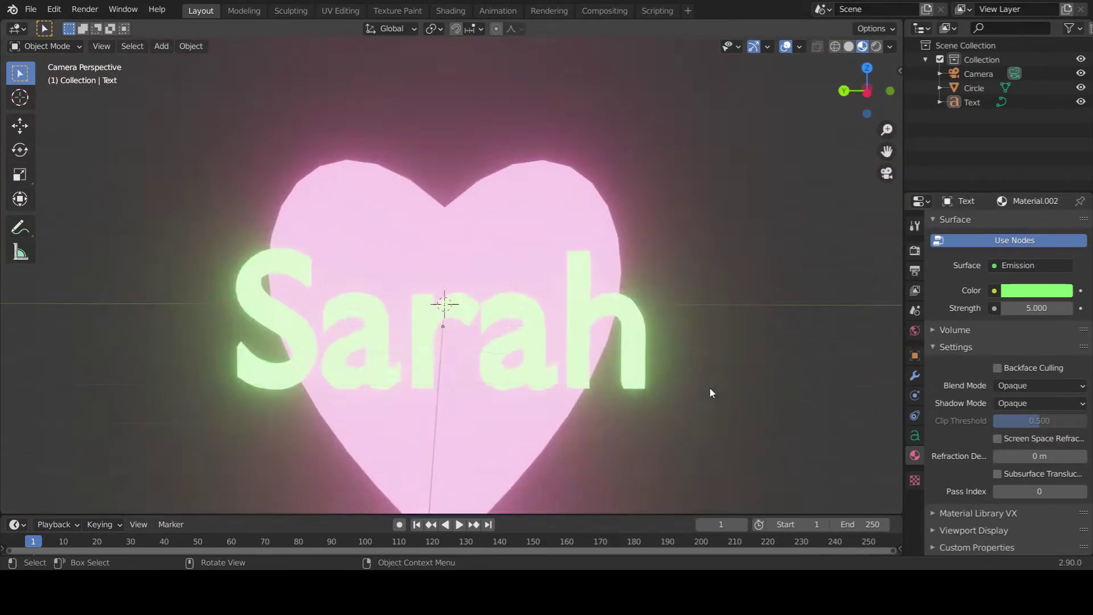
scroll(712, 383, "down", 2)
scroll(620, 318, "up", 2)
scroll(1031, 341, "up", 4)
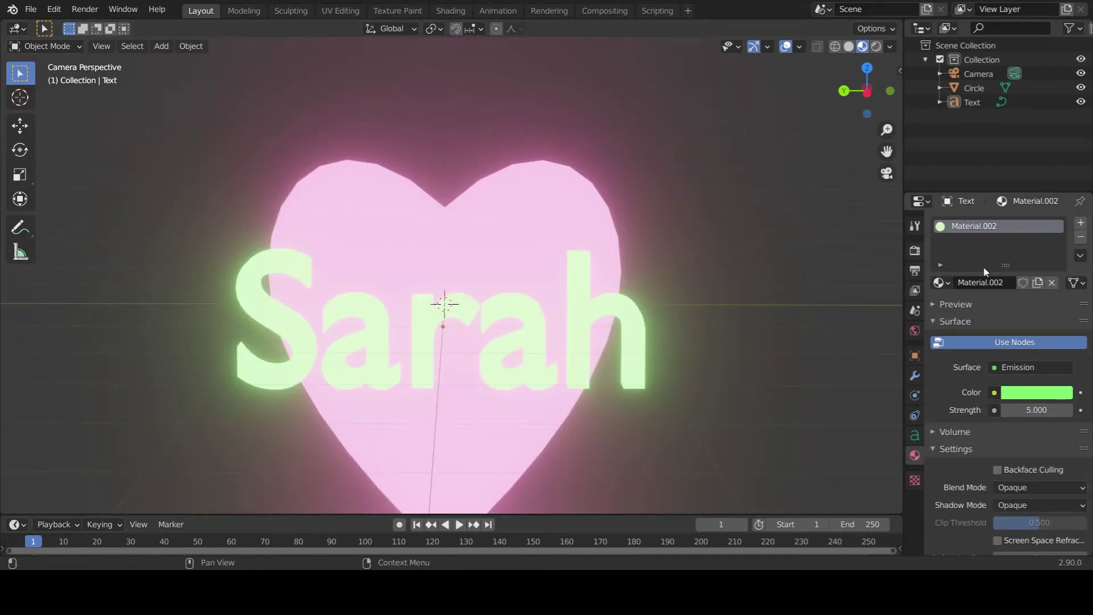
Change the text material's emission colour to fully saturated red, with hue and saturation at 1.000.
left_click(1042, 397)
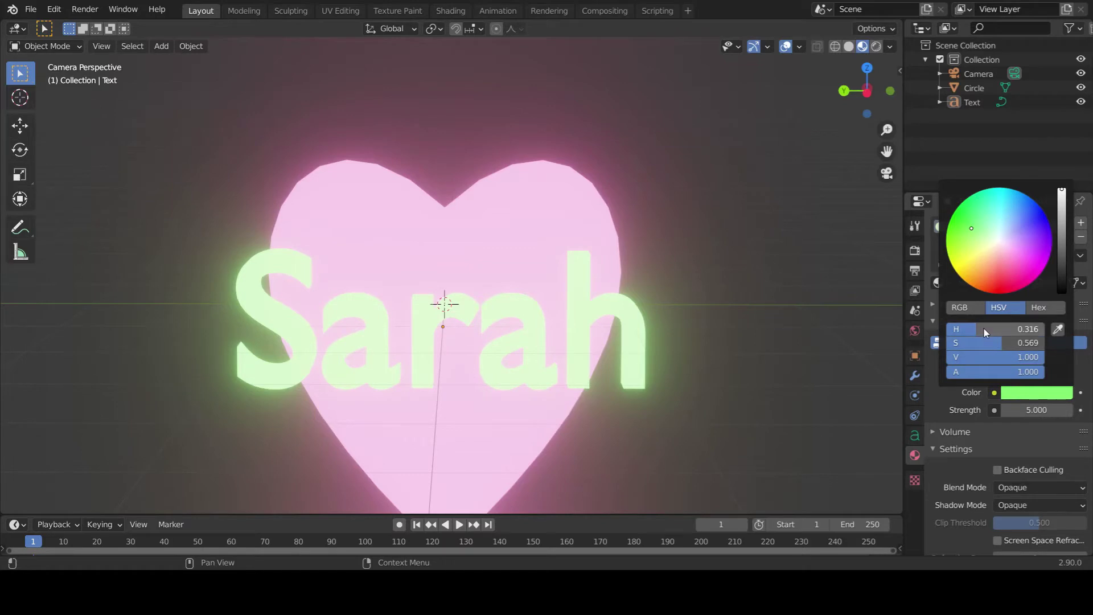
mouse_move(984, 329)
left_mouse_down()
mouse_move(1043, 329)
mouse_move(950, 329)
mouse_move(1028, 343)
left_mouse_up()
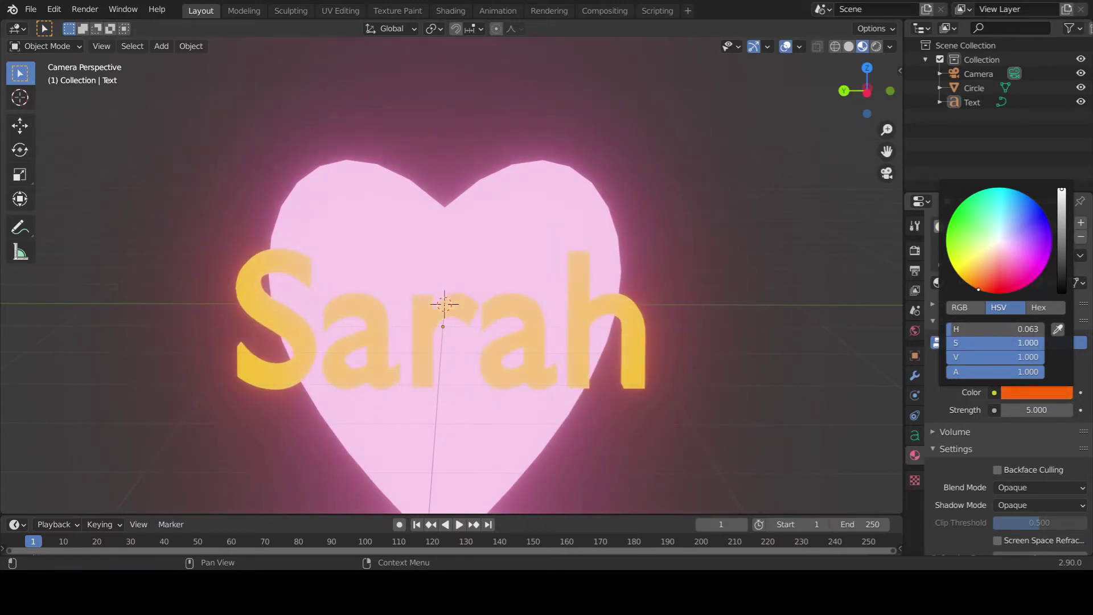
middle_click_drag(665, 382, 628, 372)
left_click(1037, 399)
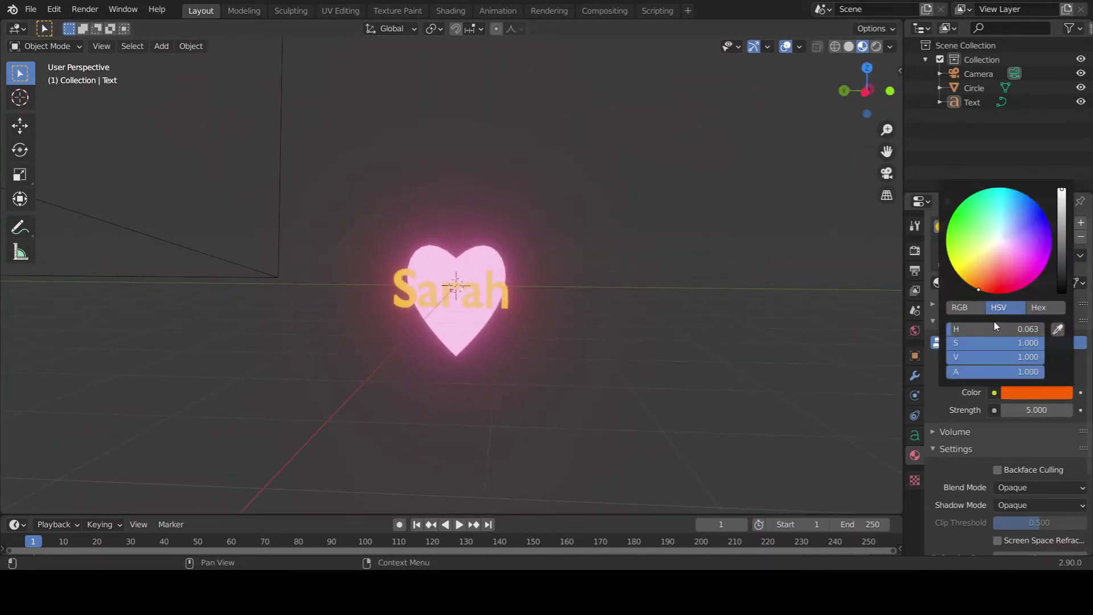
left_click_drag(982, 329, 1069, 329)
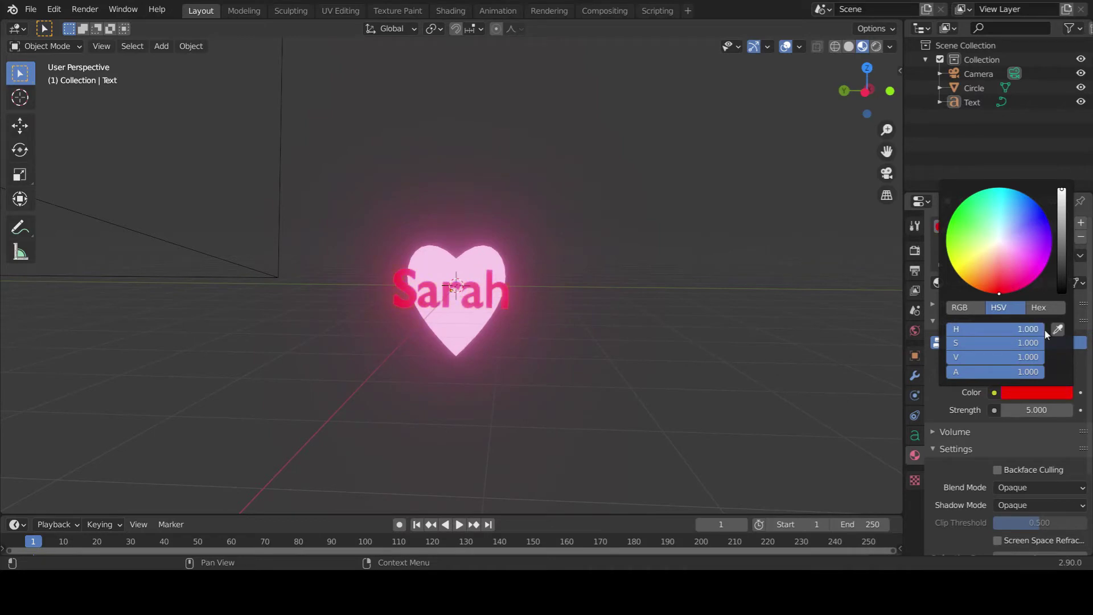
Check the red name against the heart through the camera, briefly hiding the viewport overlays.
key("KP_0")
scroll(546, 318, "up", 3)
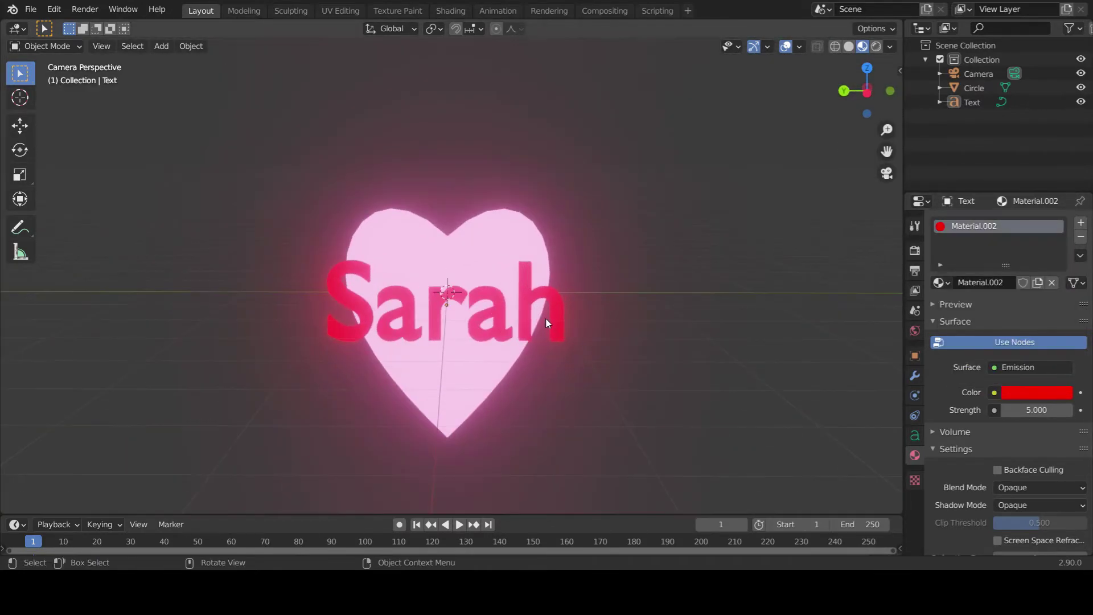
scroll(545, 318, "down", 4)
scroll(539, 321, "up", 3)
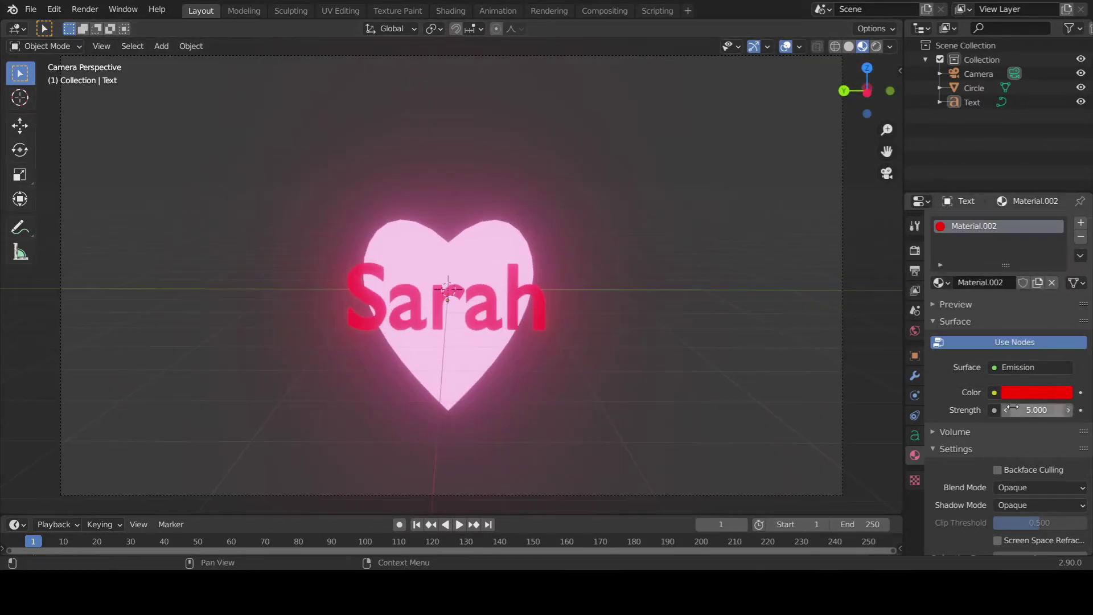
left_click(788, 46)
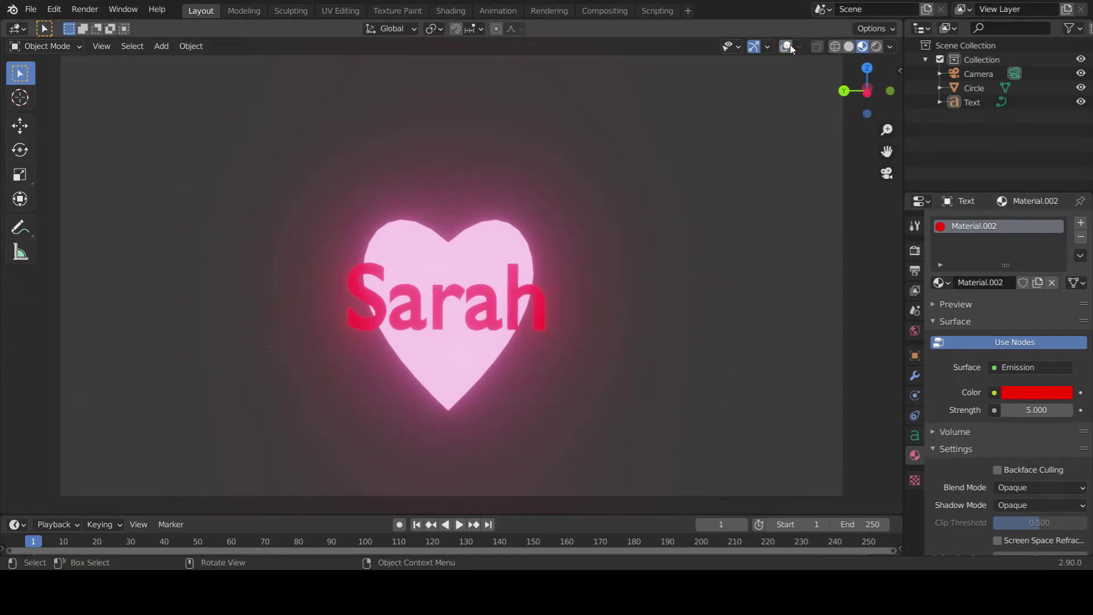
left_click(788, 46)
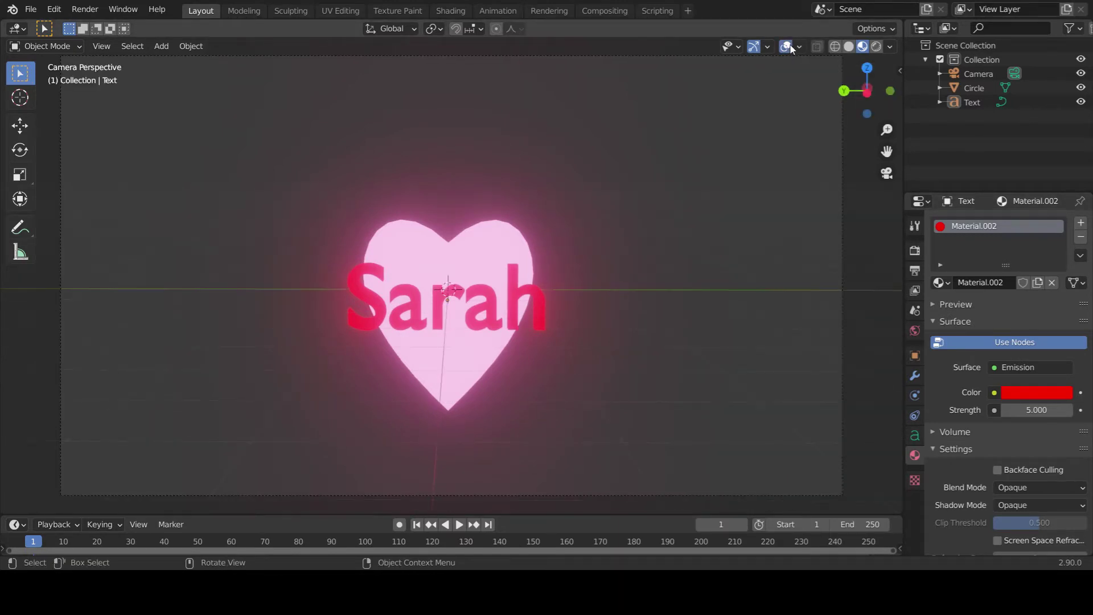
Set the world background colour to white and display the scene in Rendered viewport shading.
left_click(917, 332)
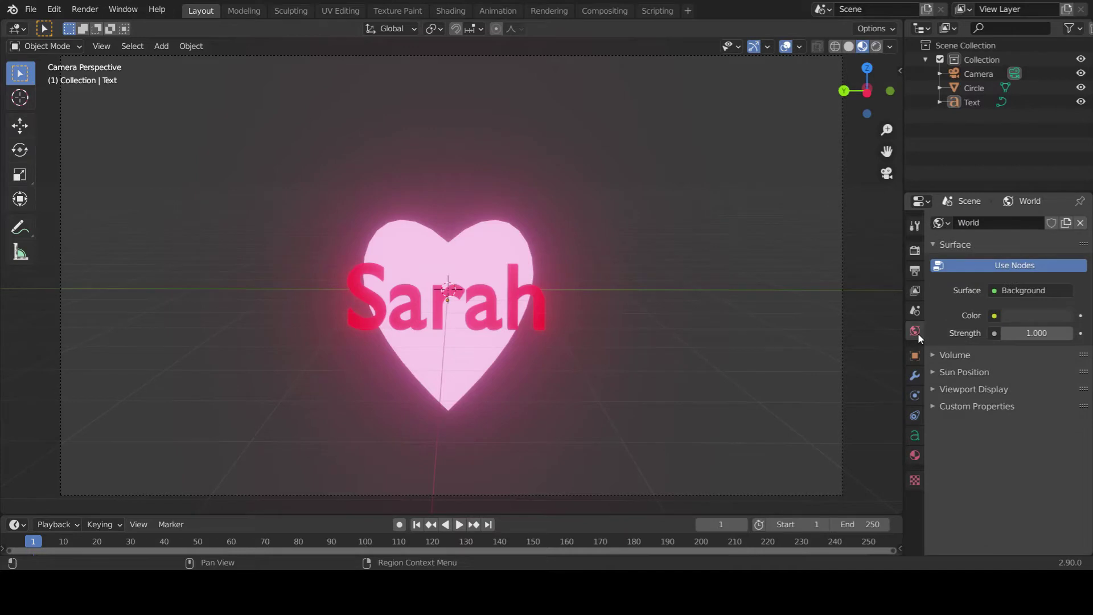
left_click(1034, 317)
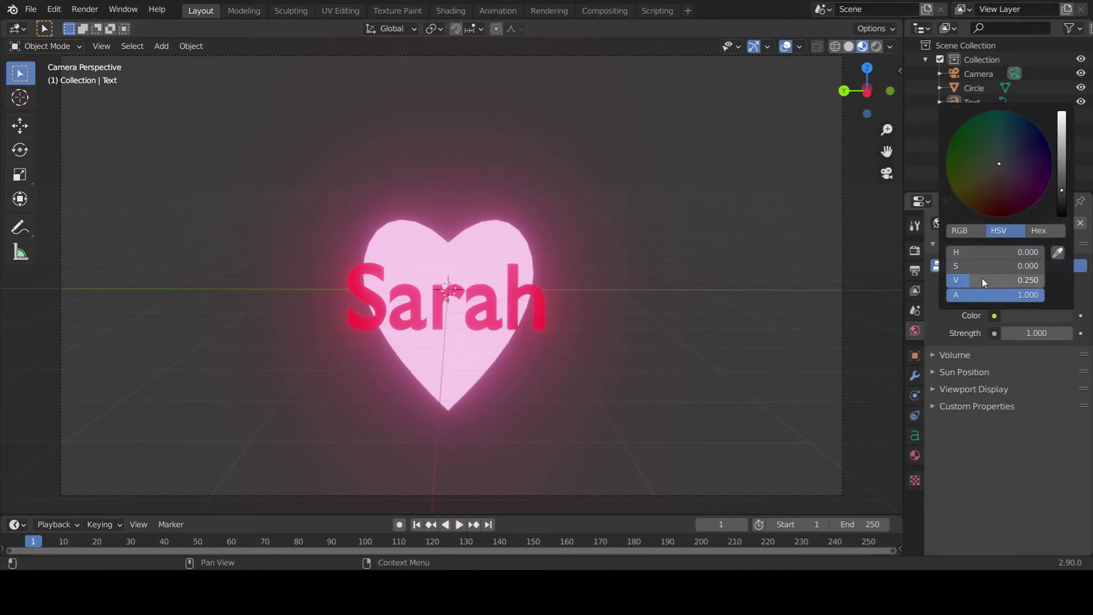
left_click_drag(983, 278, 1059, 279)
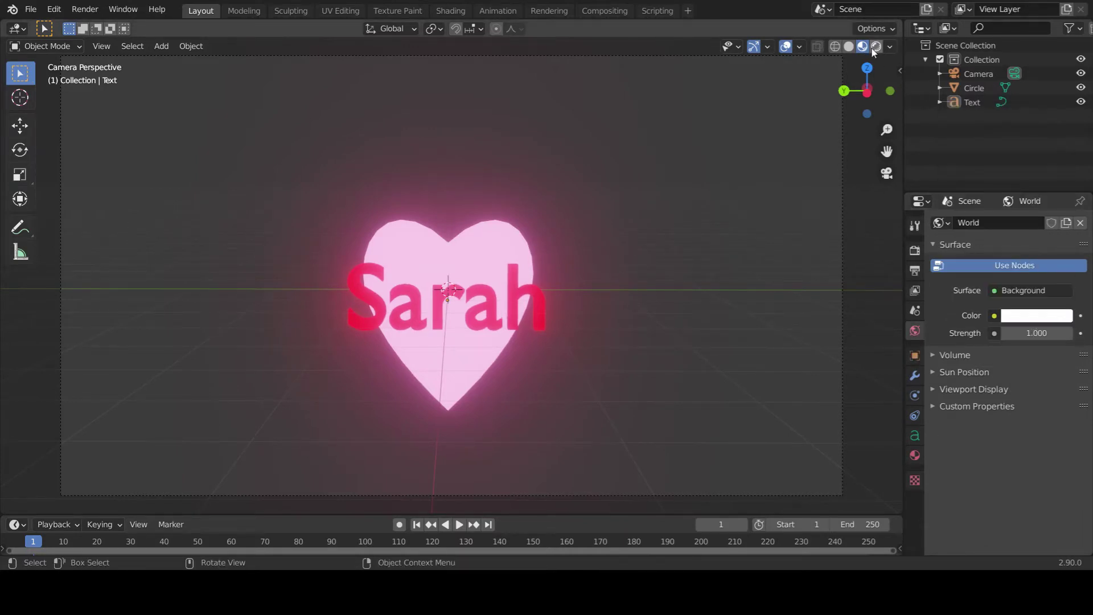
left_click(874, 48)
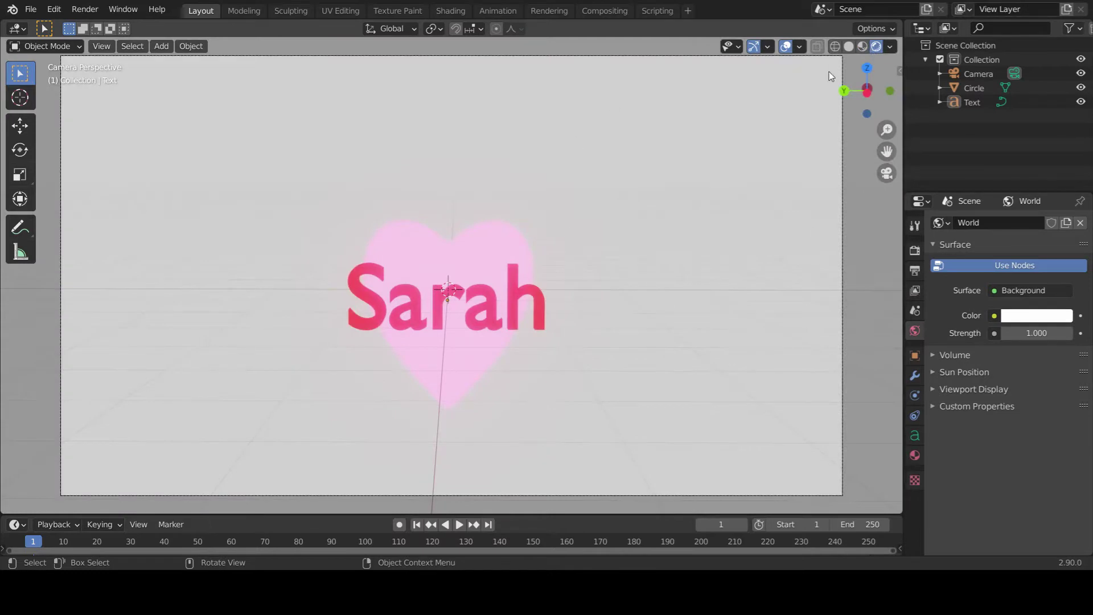
left_click(863, 46)
left_click(877, 46)
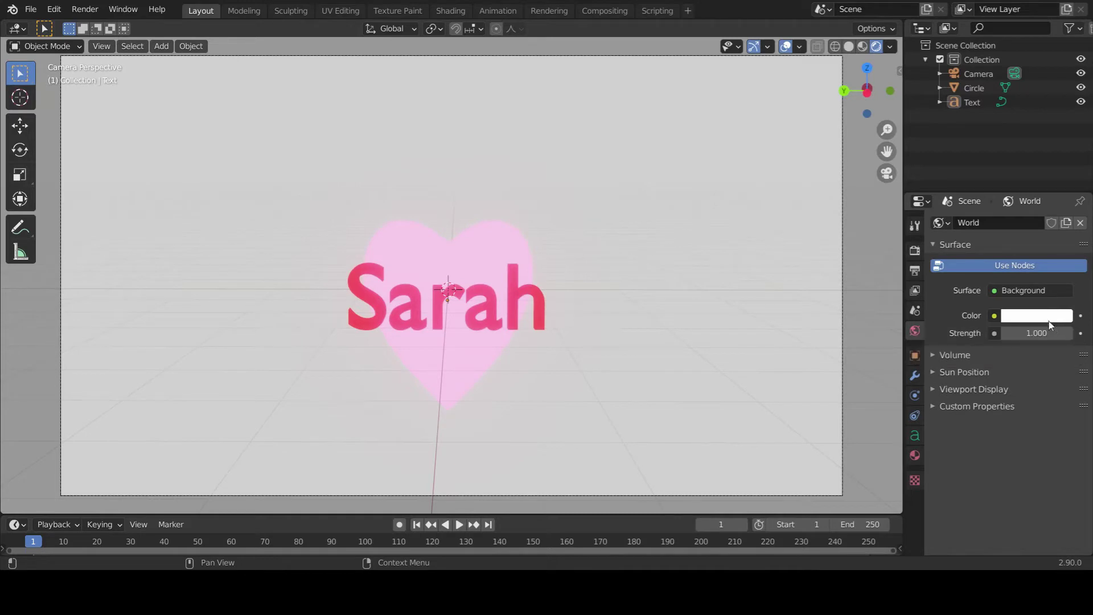
Set the world background colour to purple with hue 0.816, saturation 0.736 and value 0.540.
left_click(1019, 322)
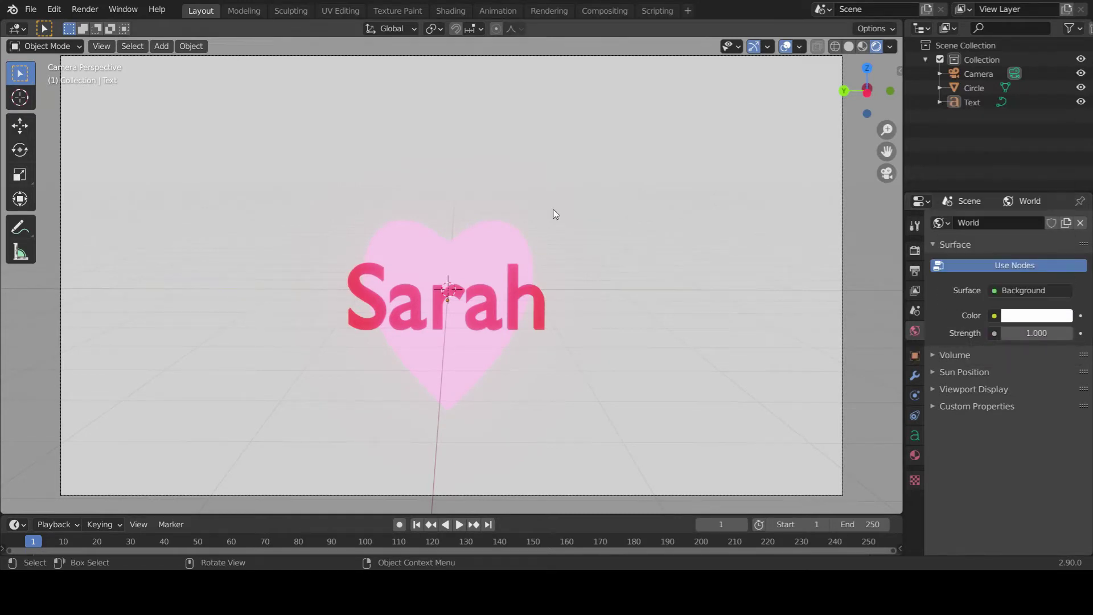
left_click(1035, 317)
left_click_drag(1062, 112, 1063, 215)
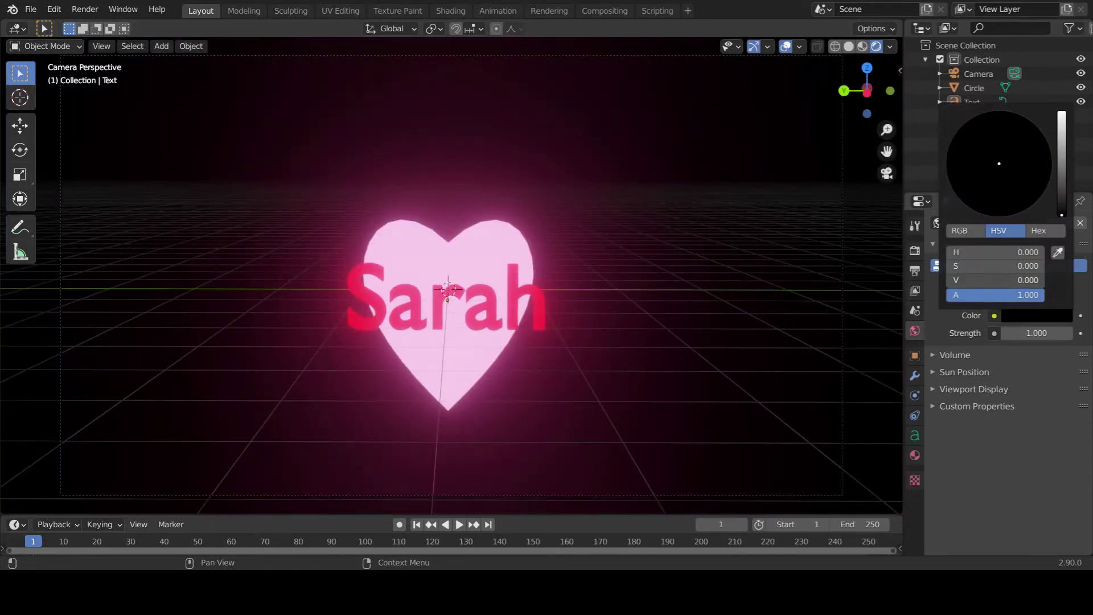
left_click_drag(992, 280, 1070, 253)
left_click_drag(1034, 251, 1017, 266)
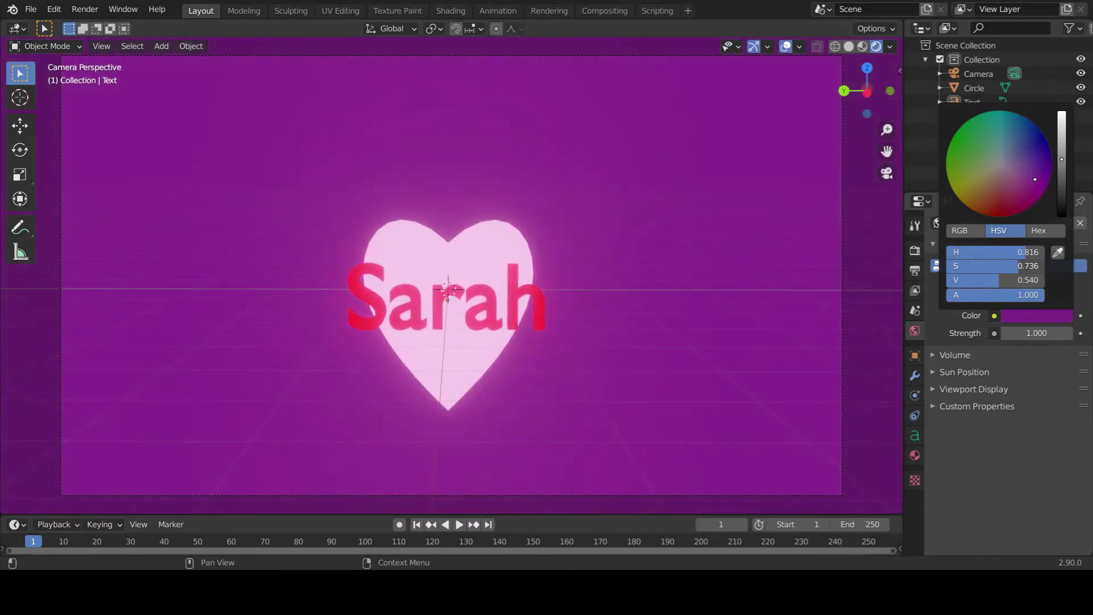
scroll(476, 354, "down", 3)
scroll(477, 350, "up", 5)
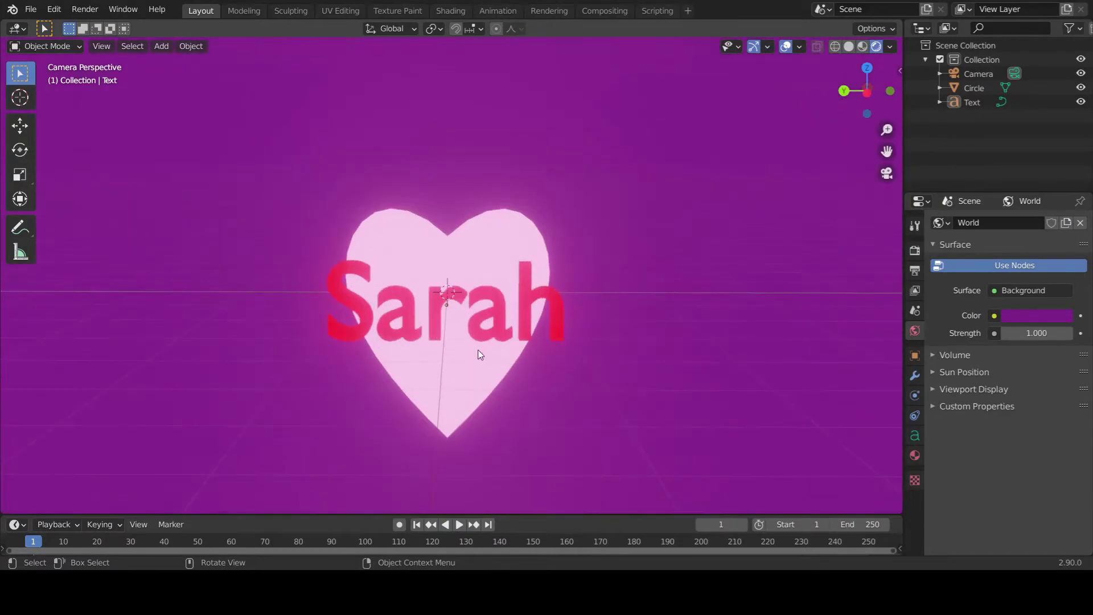
scroll(478, 353, "down", 4)
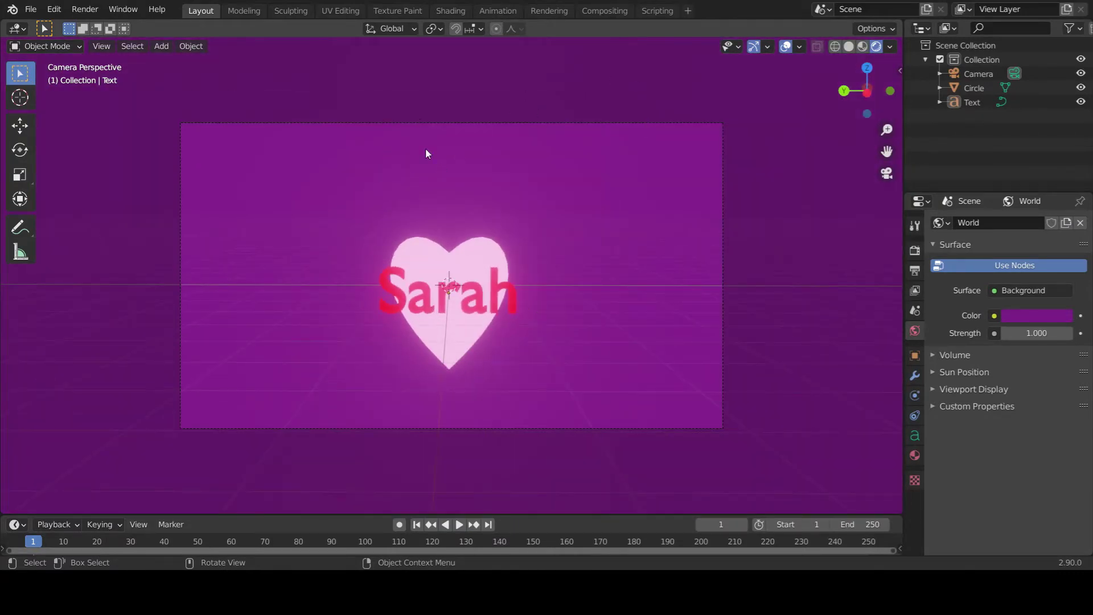
Select the camera, inspect its placement from outside, and return to the camera view with its frame fitted to the viewport.
left_click(438, 127)
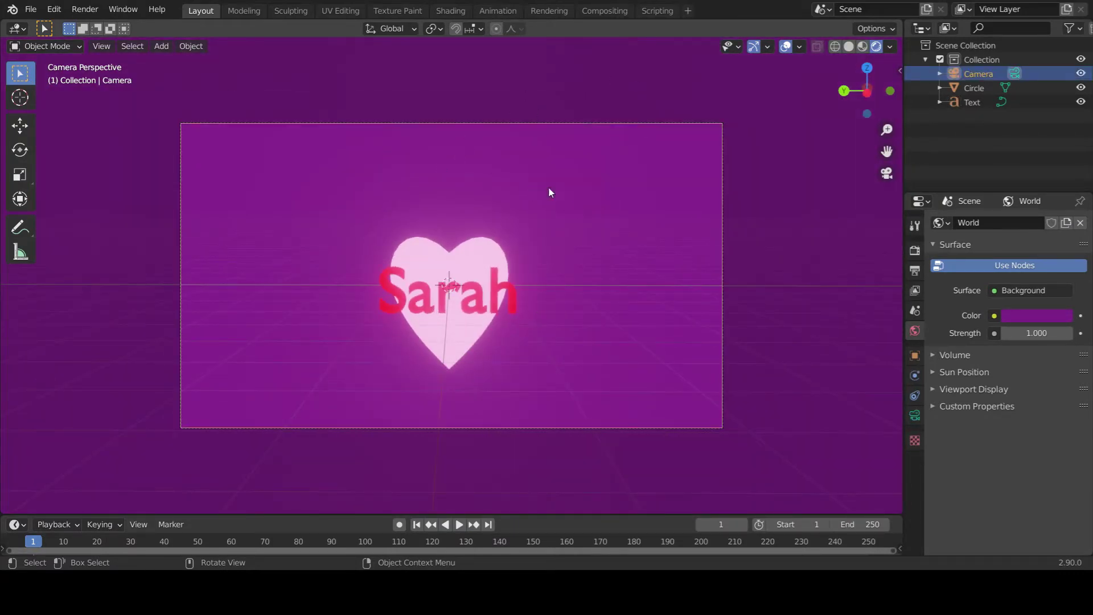
middle_click_drag(540, 183, 248, 309)
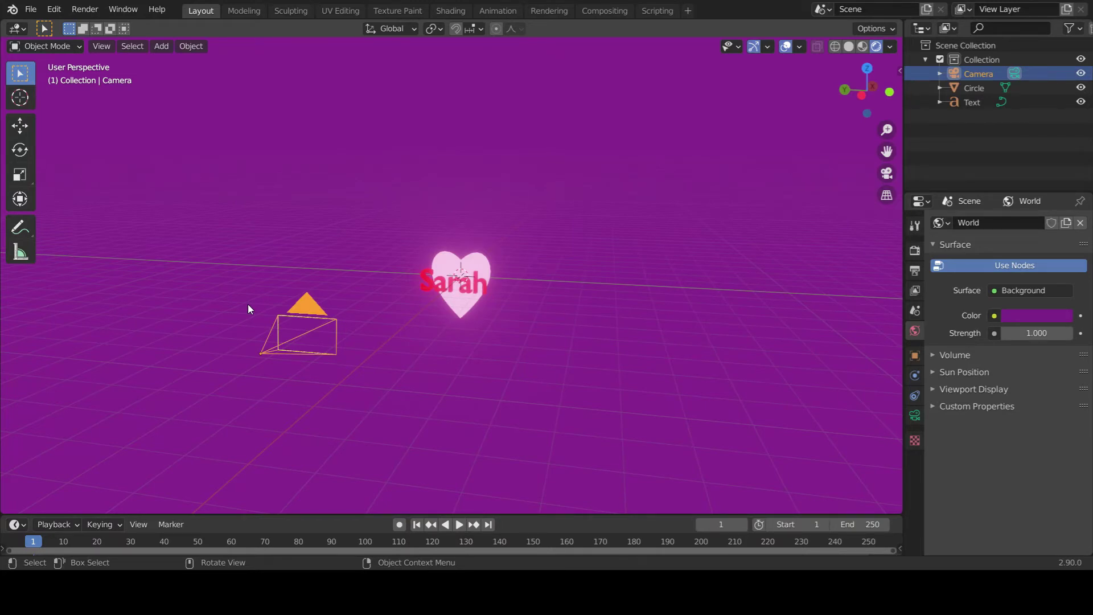
key("KP_0")
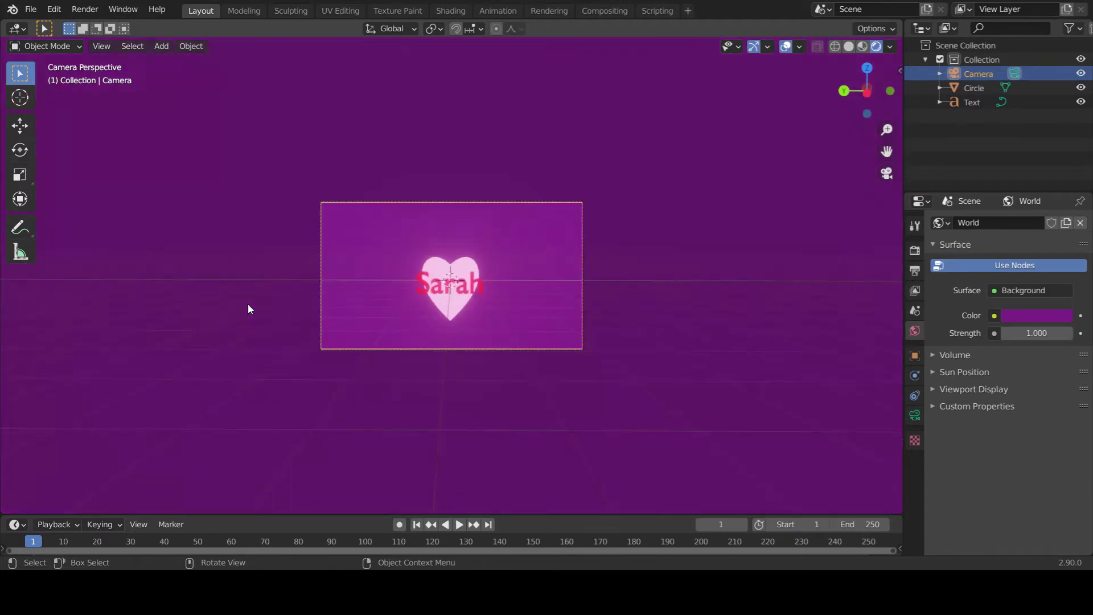
key("Home")
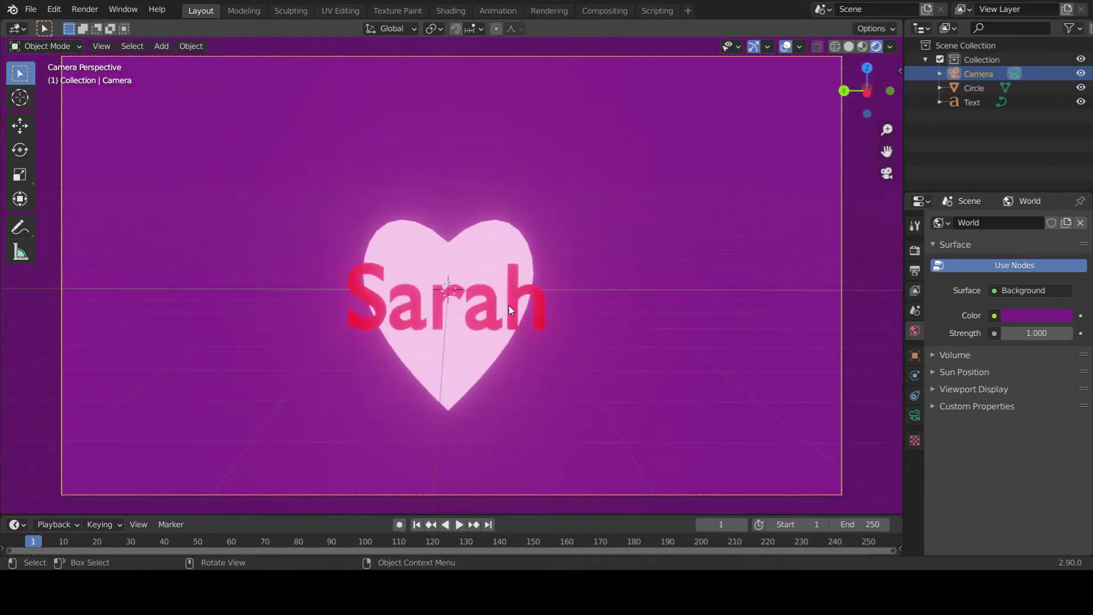
key("KP_0")
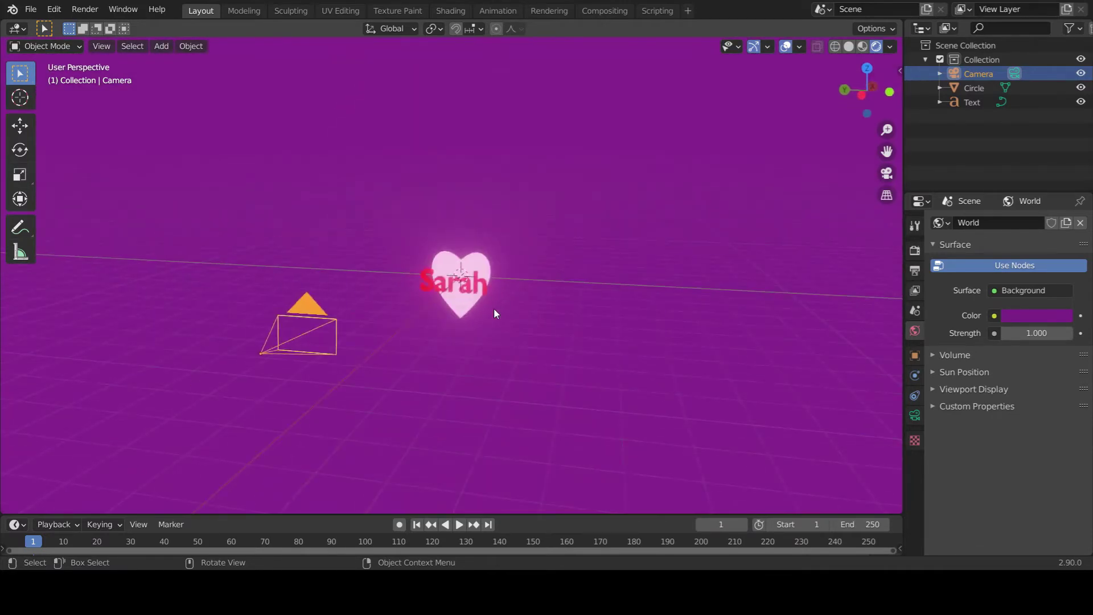
key("KP_0")
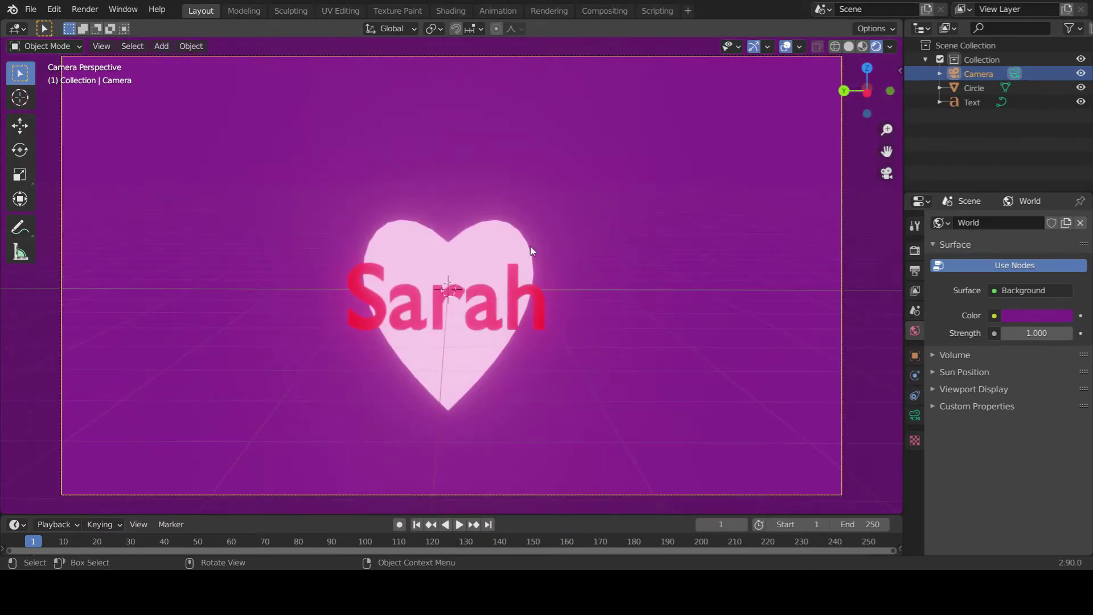
Move the camera down along the global Z axis so the heart and name sit higher in the frame.
scroll(607, 179, "down", 3)
scroll(589, 208, "up", 1)
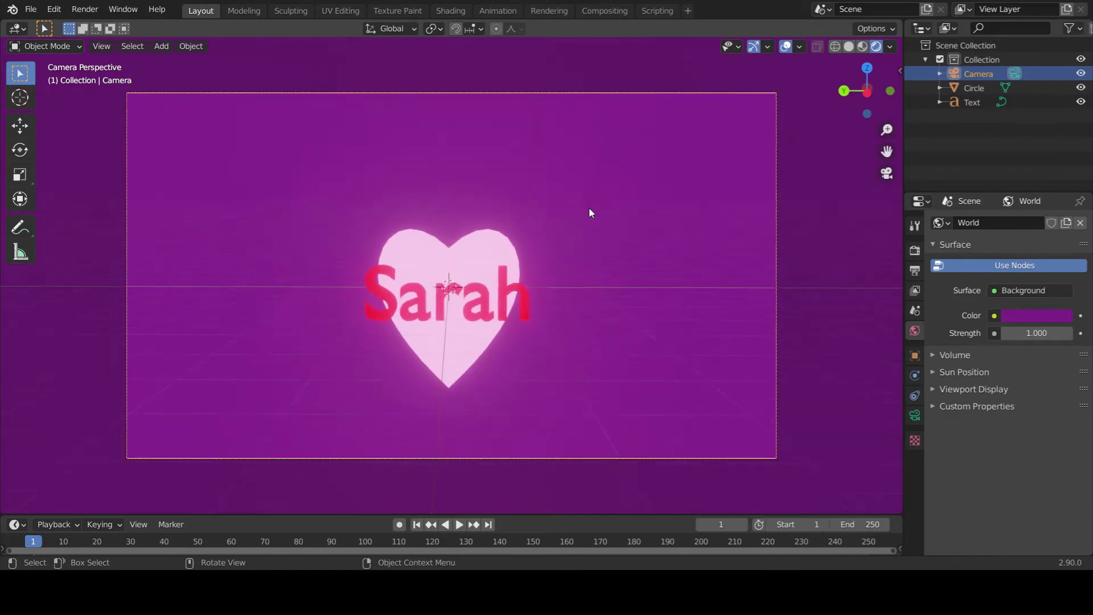
scroll(588, 207, "up", 1)
key("g")
key("z")
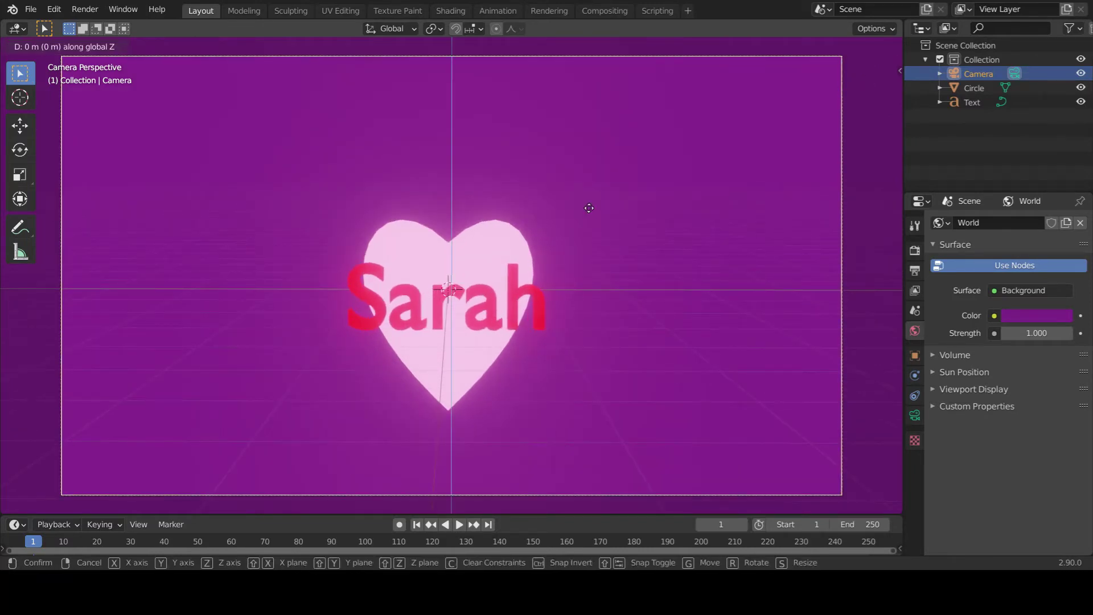
left_click(581, 285)
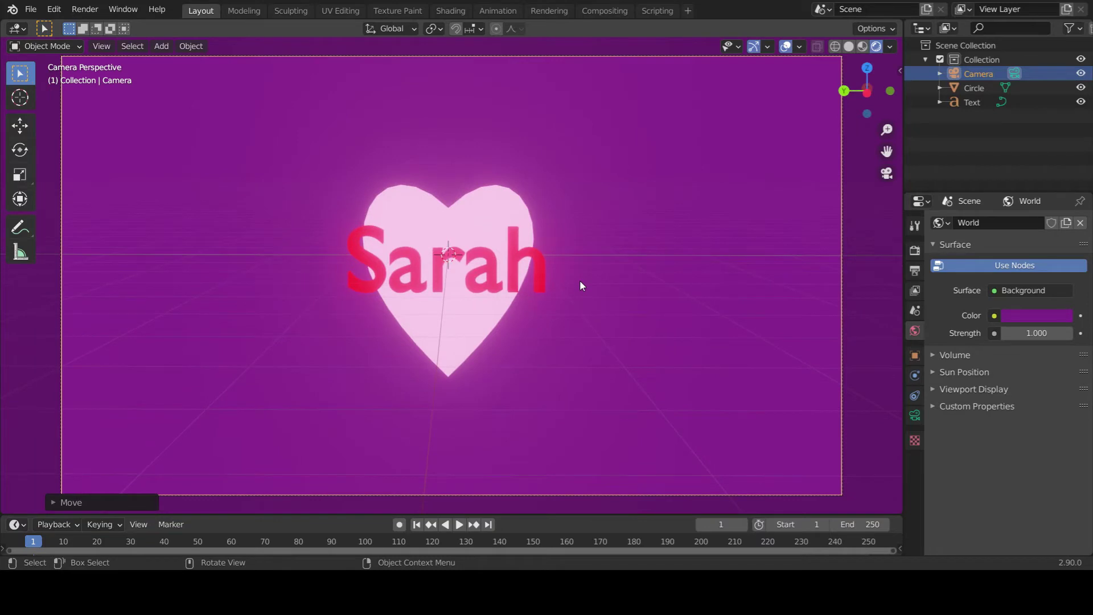
Set the transform orientation to Normal and move the camera along its Z axis closer to the heart so it fills more of the frame.
left_click(393, 29)
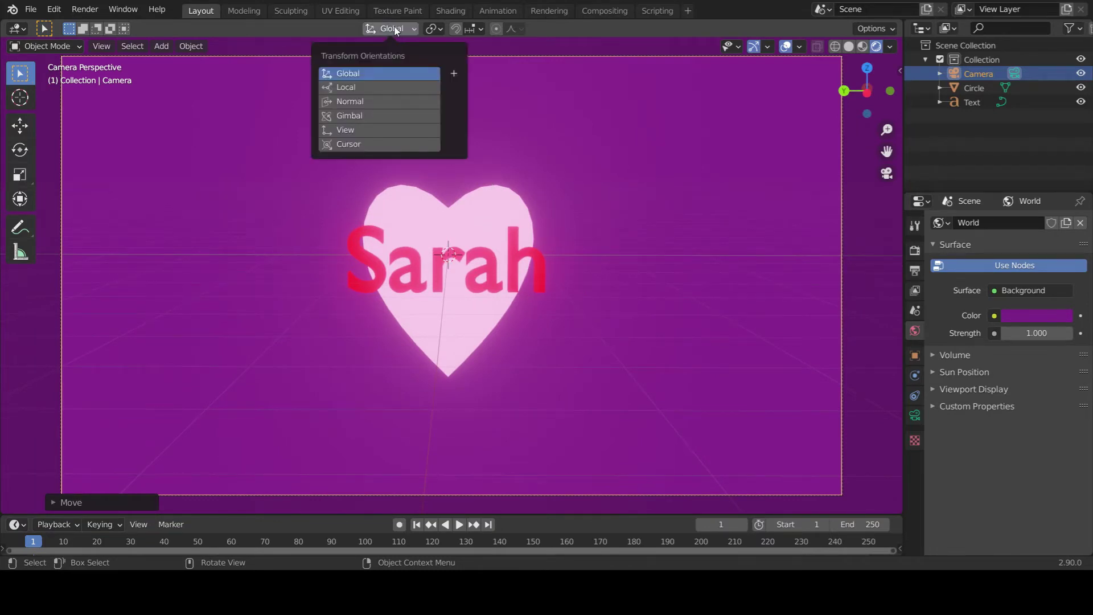
left_click(385, 102)
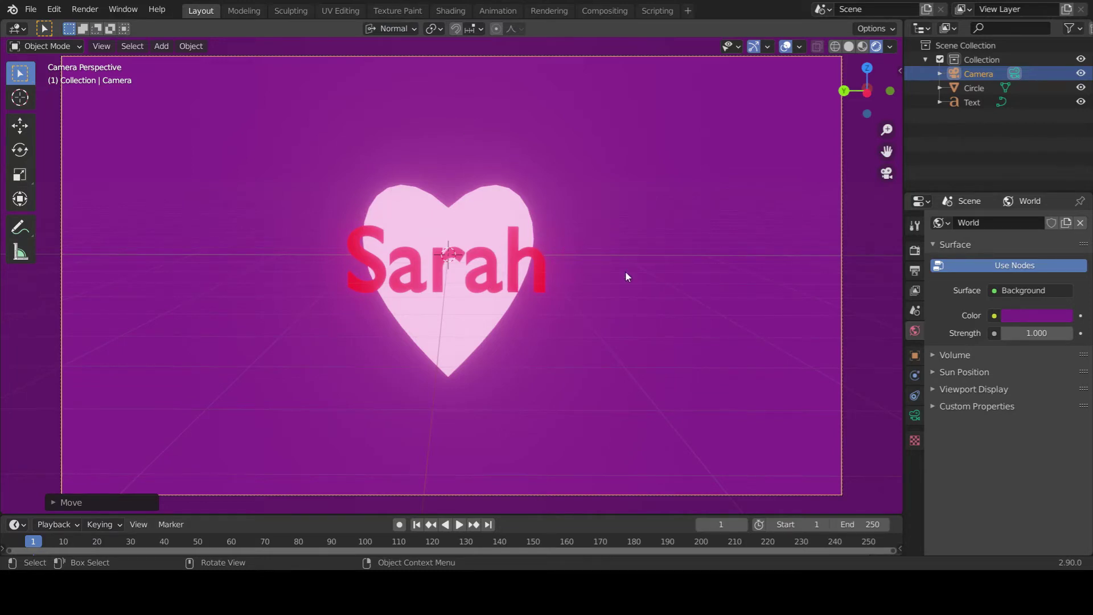
key("g")
key("z")
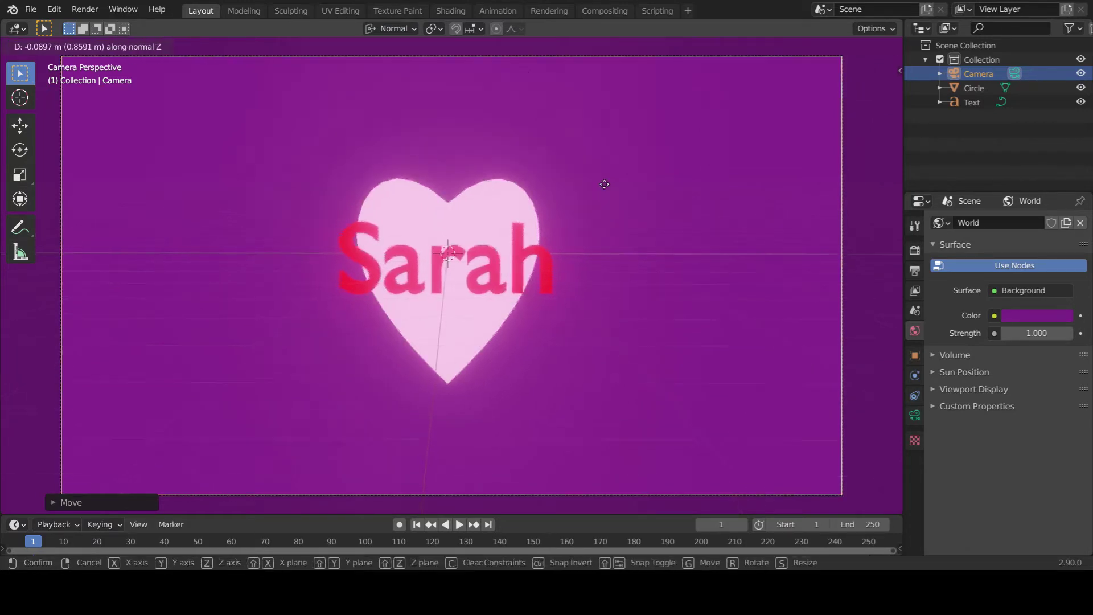
left_click(610, 48)
scroll(631, 277, "down", 2)
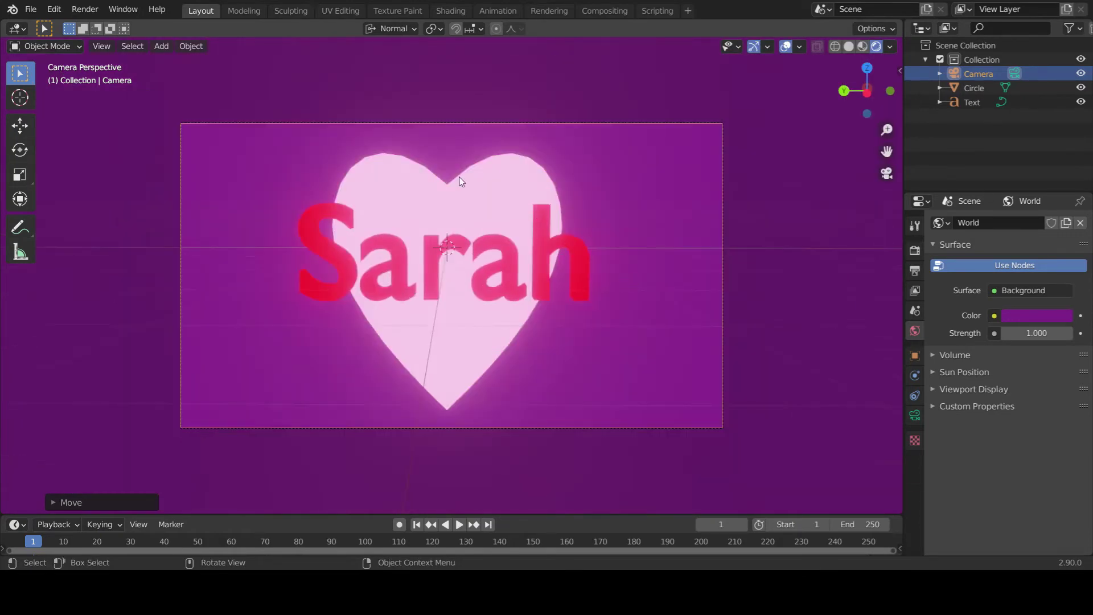
Scale the heart up uniformly until it extends well beyond both ends of the name.
left_click(480, 213)
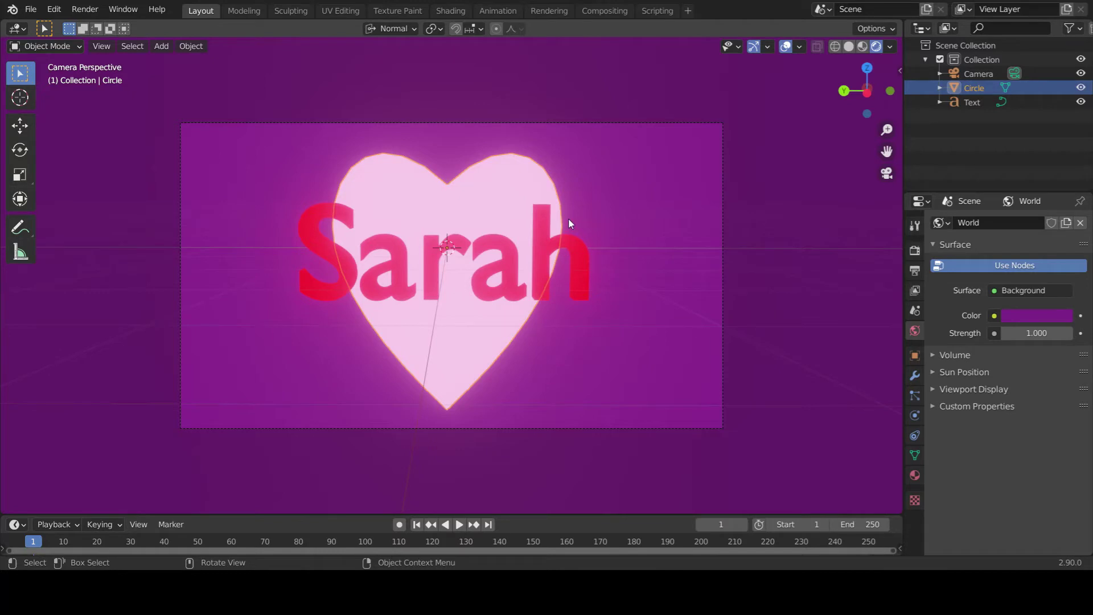
key("s")
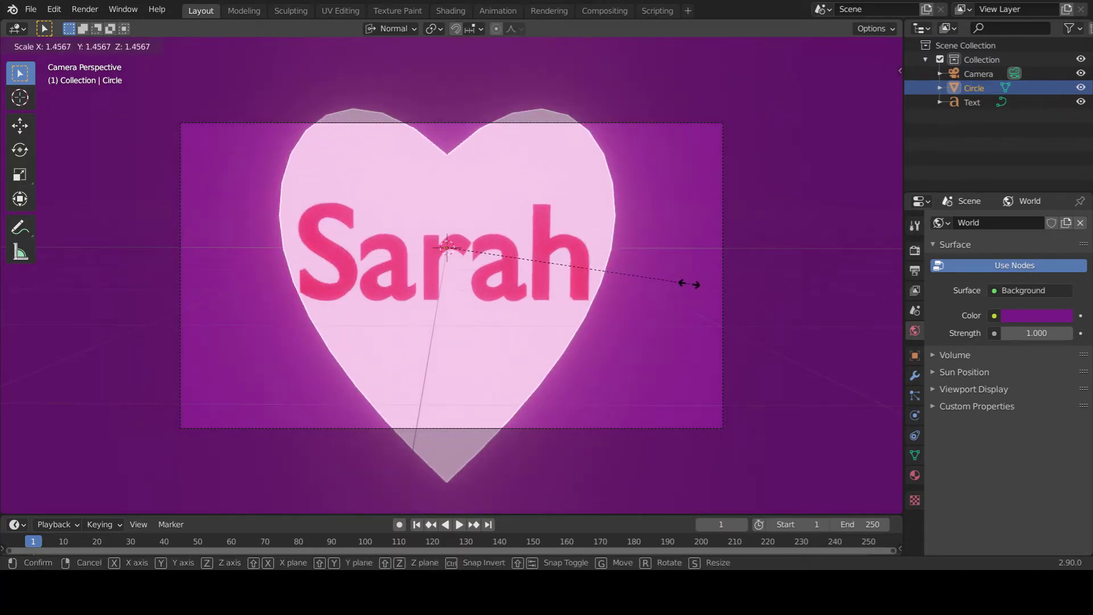
left_click(711, 288)
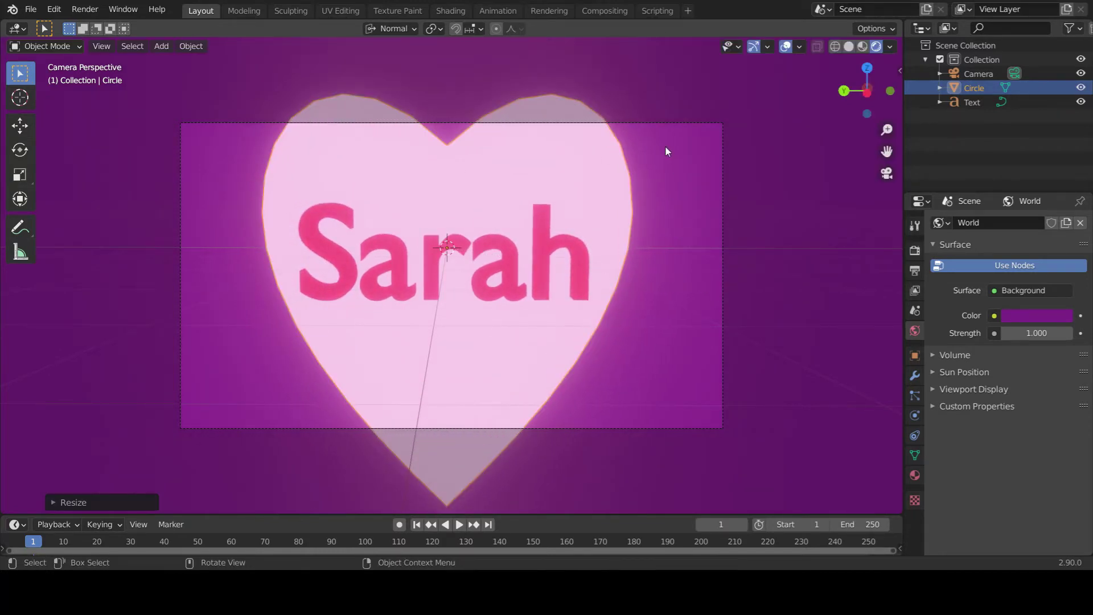
Move the camera back along its own Z axis so the enlarged heart fits almost entirely inside the frame.
left_click(649, 124)
key("g")
key("z")
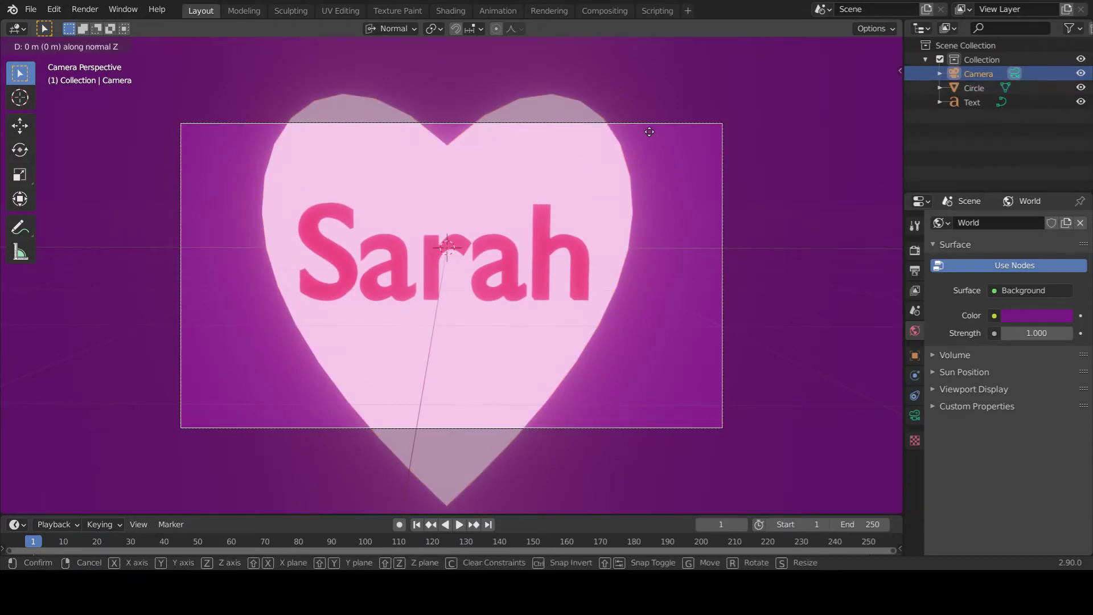
key("z")
left_click(654, 243)
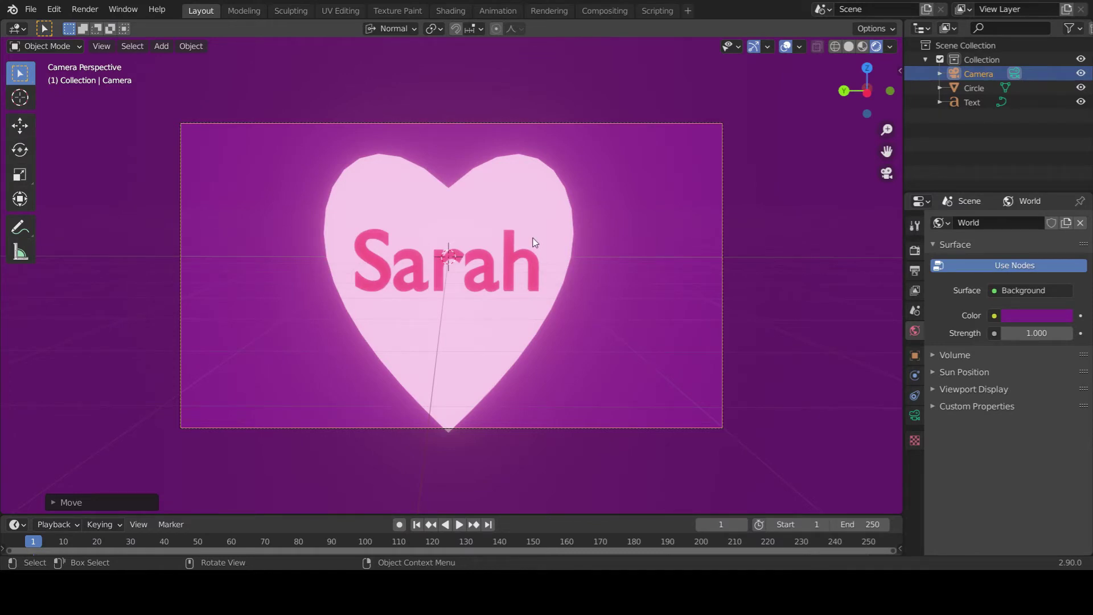
Move the camera along its own Y axis to centre the heart vertically in the frame, and deselect it.
key("g")
key("y")
key("y")
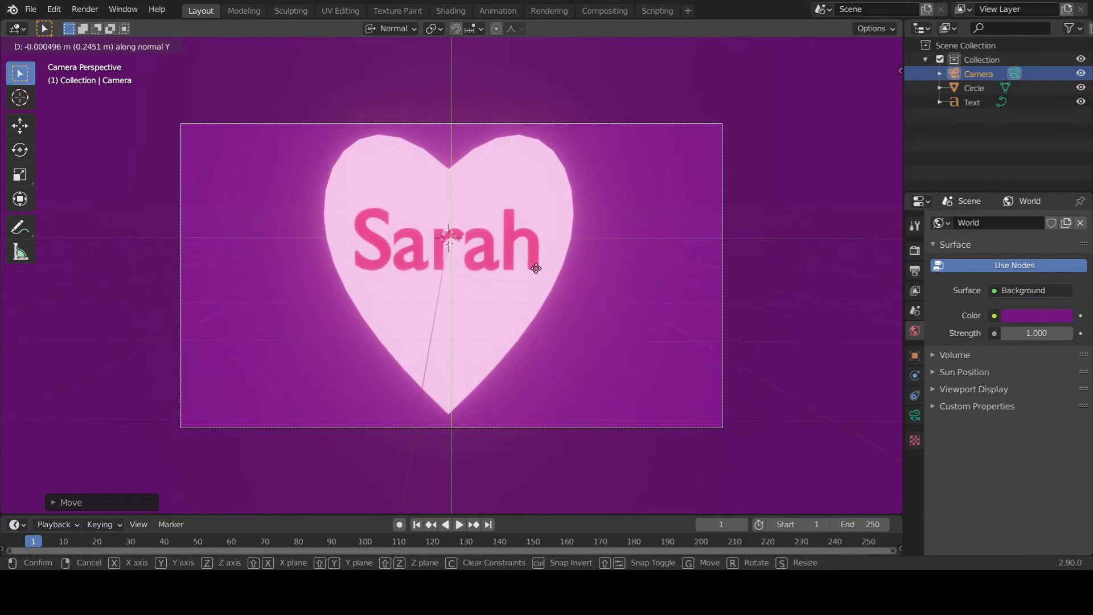
left_click(536, 268)
left_click(628, 286)
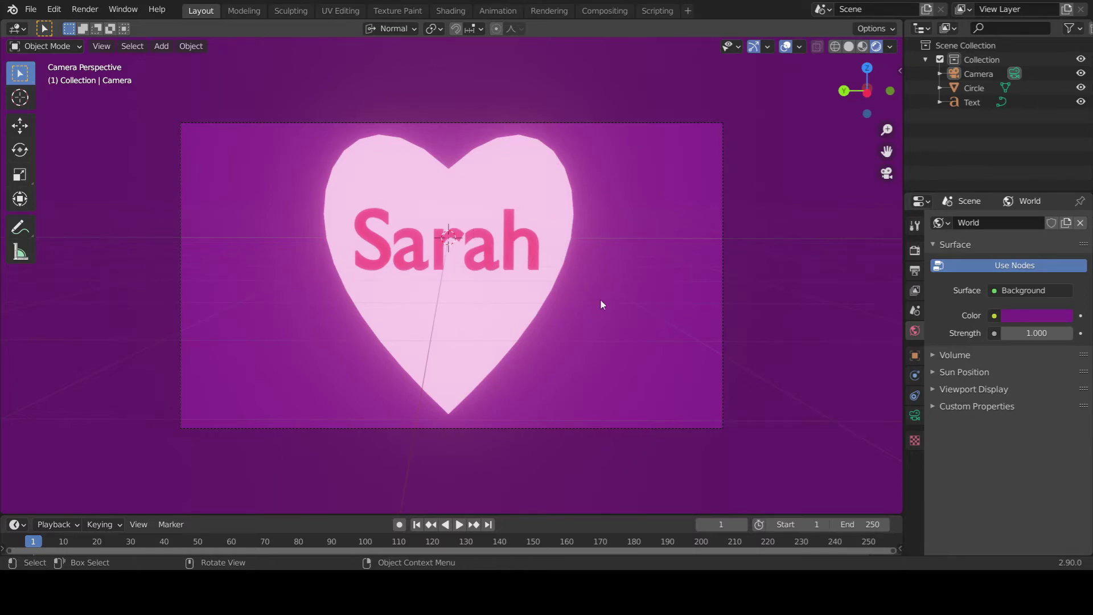
Check the framing of the heart and name through the camera.
middle_click_drag(601, 304, 586, 329)
key("KP_0")
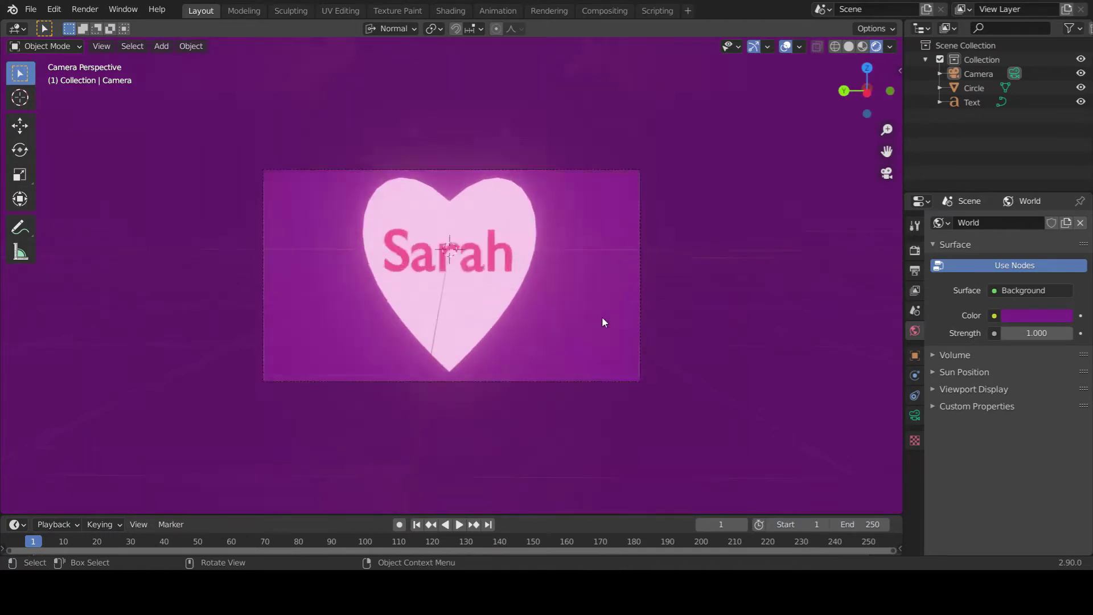
scroll(602, 322, "up", 3)
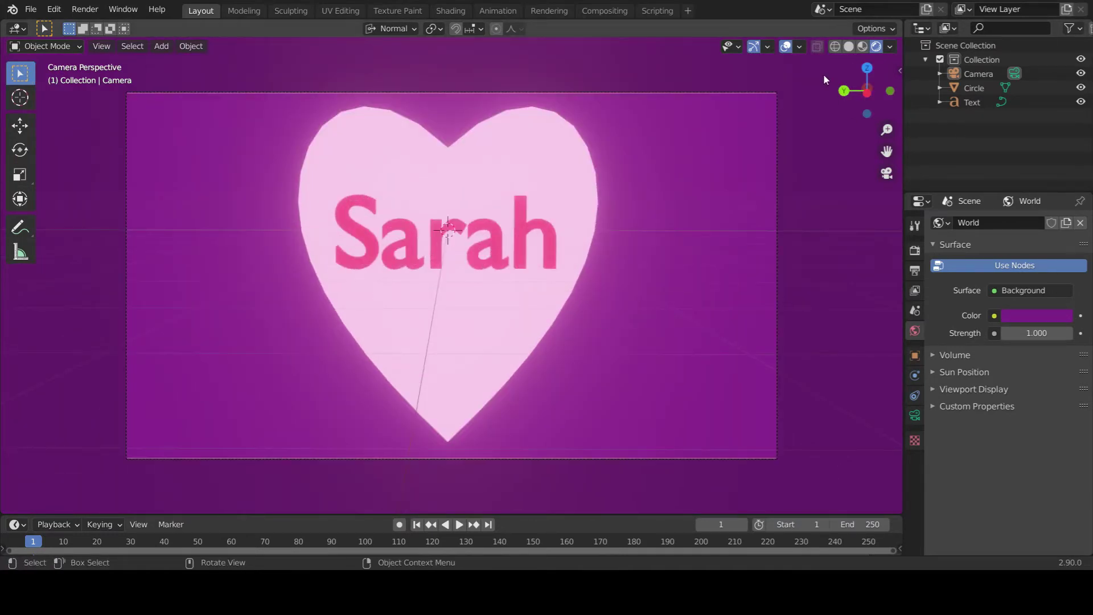
left_click(99, 14)
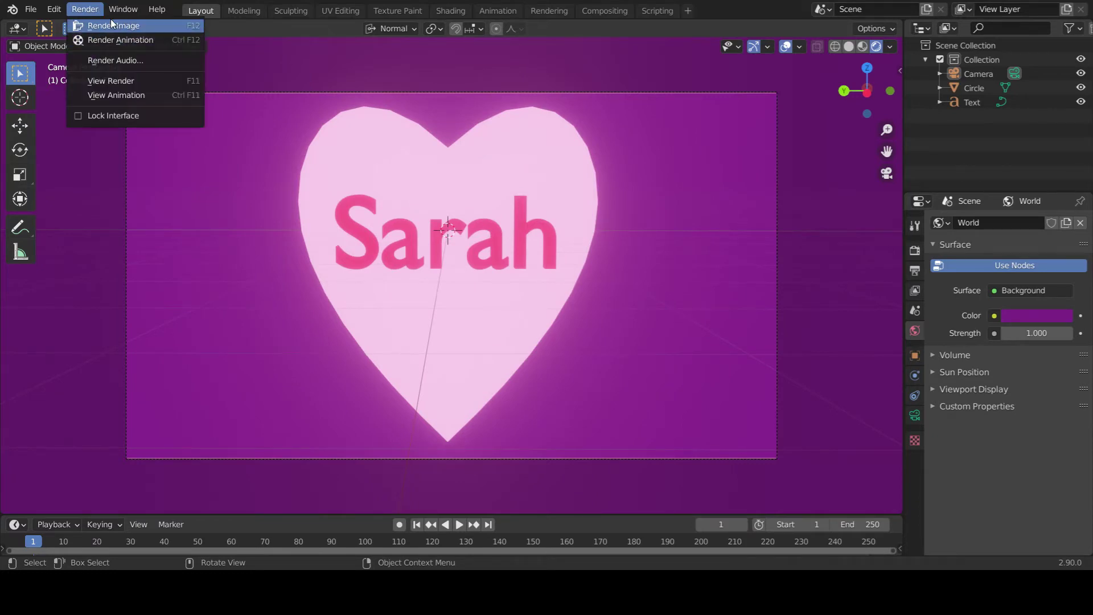
left_click(94, 8)
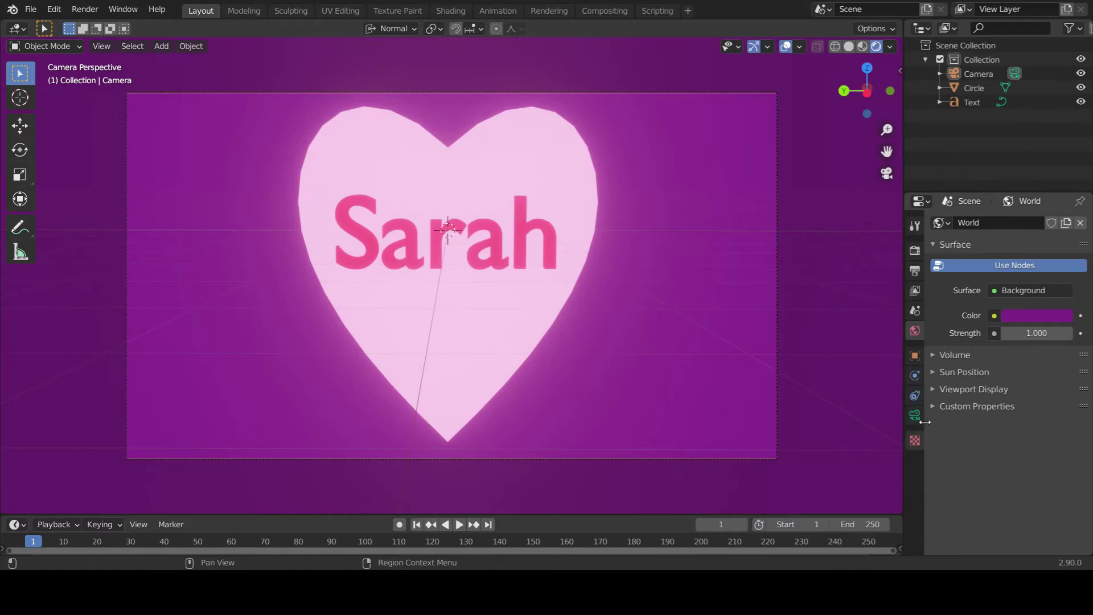
scroll(582, 250, "down", 3)
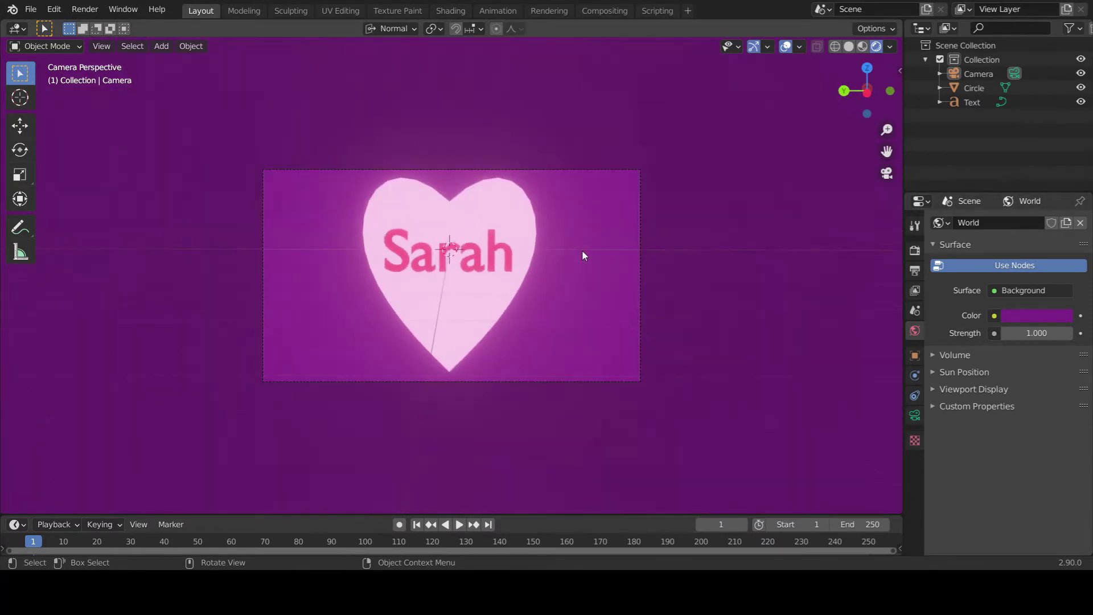
scroll(583, 251, "up", 4)
scroll(580, 256, "down", 2)
scroll(586, 251, "up", 1)
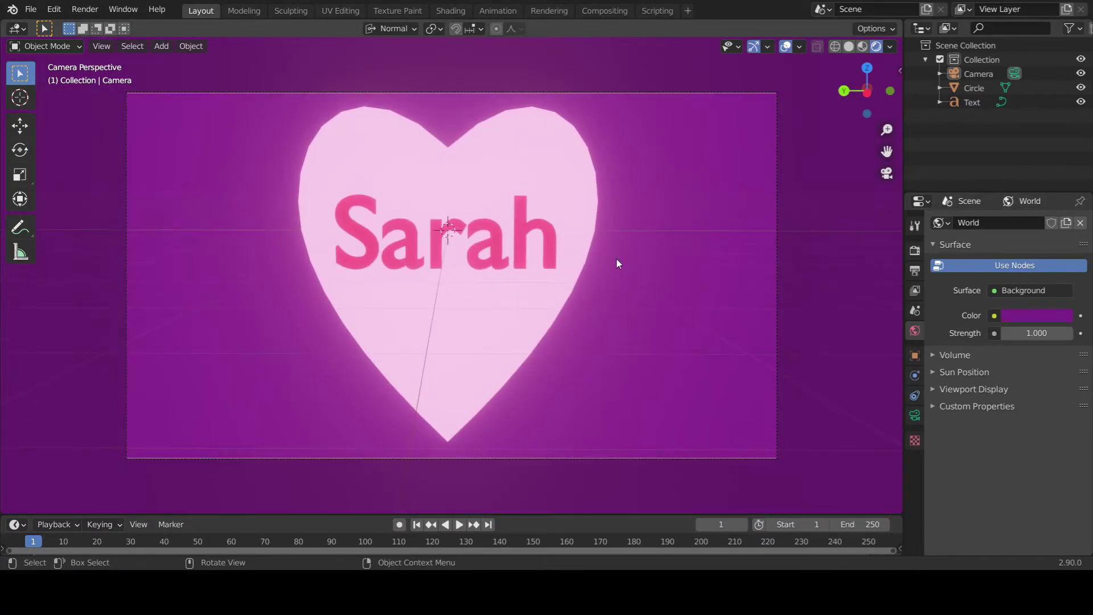
Add a mesh circle at the centre of the scene and rotate it 90° about the X axis.
scroll(604, 267, "down", 2)
key("shift+a")
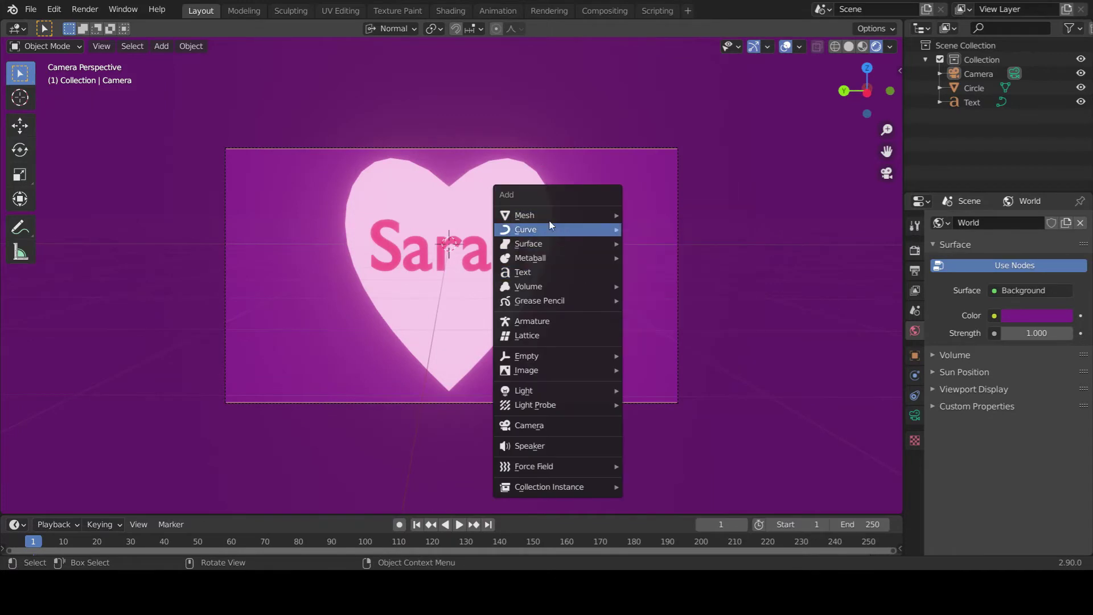
mouse_move(545, 218)
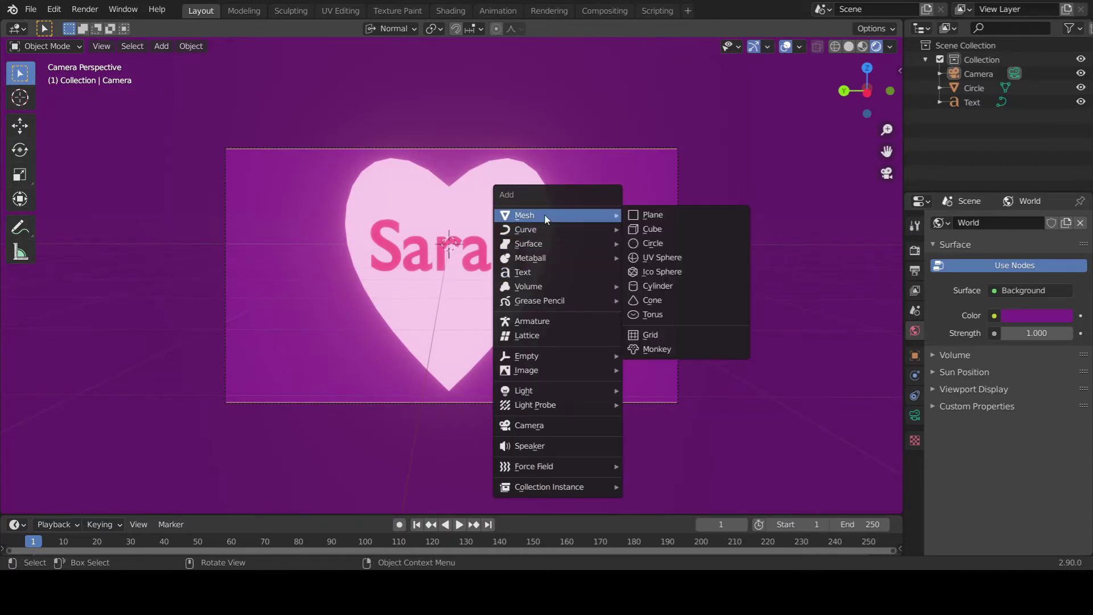
left_click(677, 245)
middle_click_drag(641, 237, 556, 300)
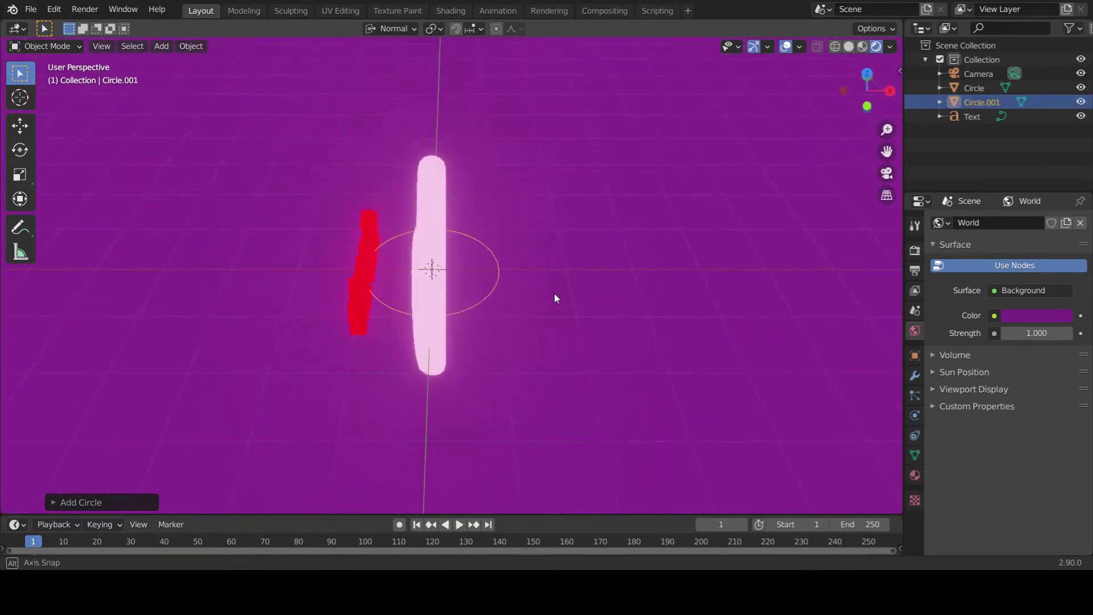
scroll(549, 322, "up", 2)
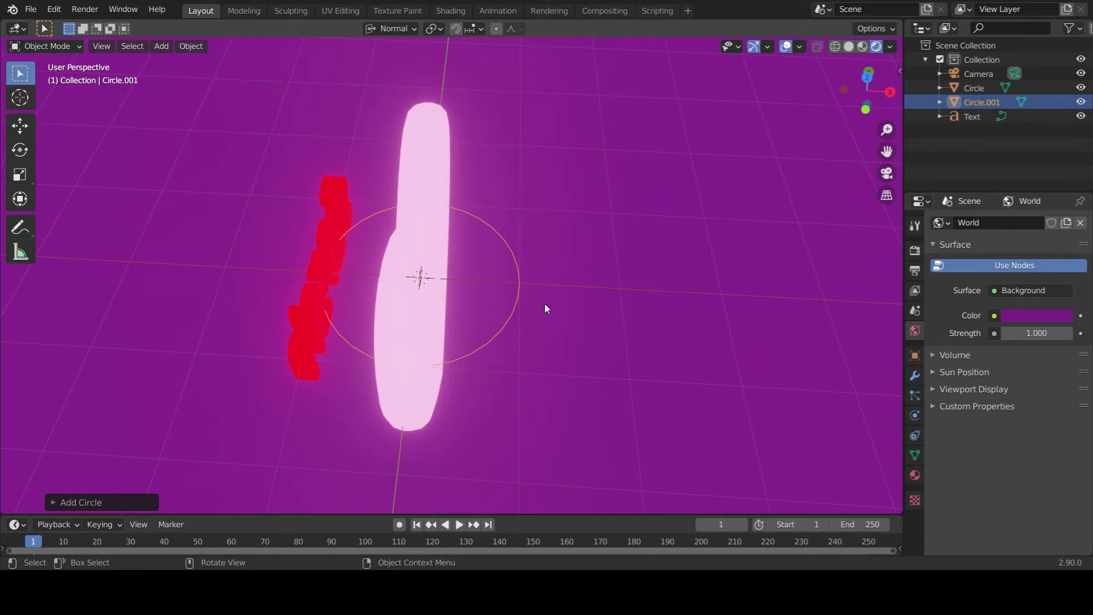
key("r")
key("x")
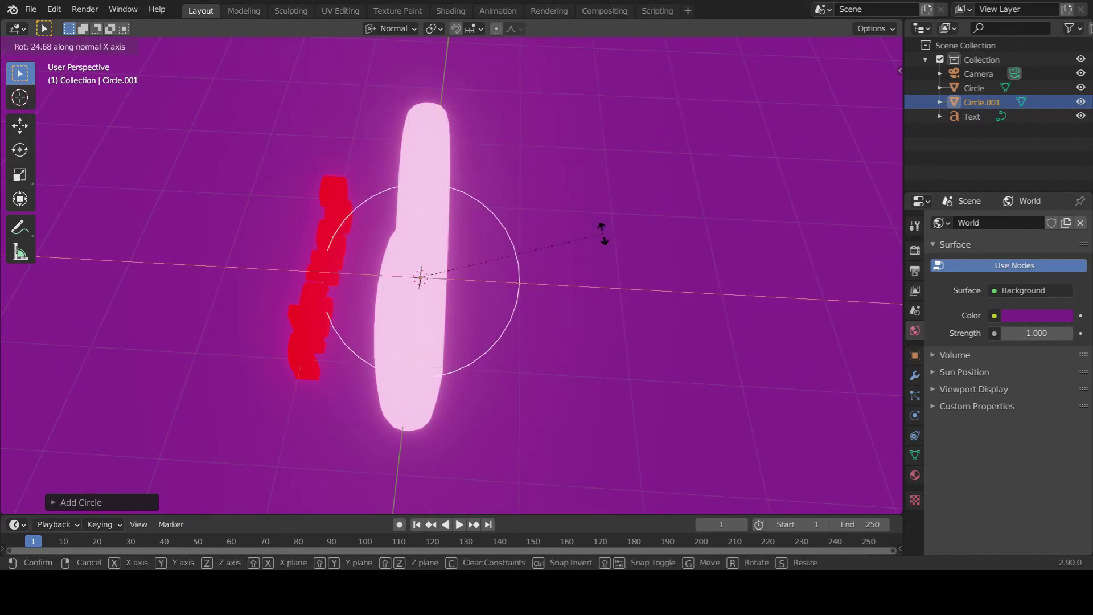
type("90")
key("Return")
Fill the new circle with a face in Edit Mode and return to Object Mode.
middle_click_drag(410, 322, 599, 264)
key("Tab")
key("f")
key("Tab")
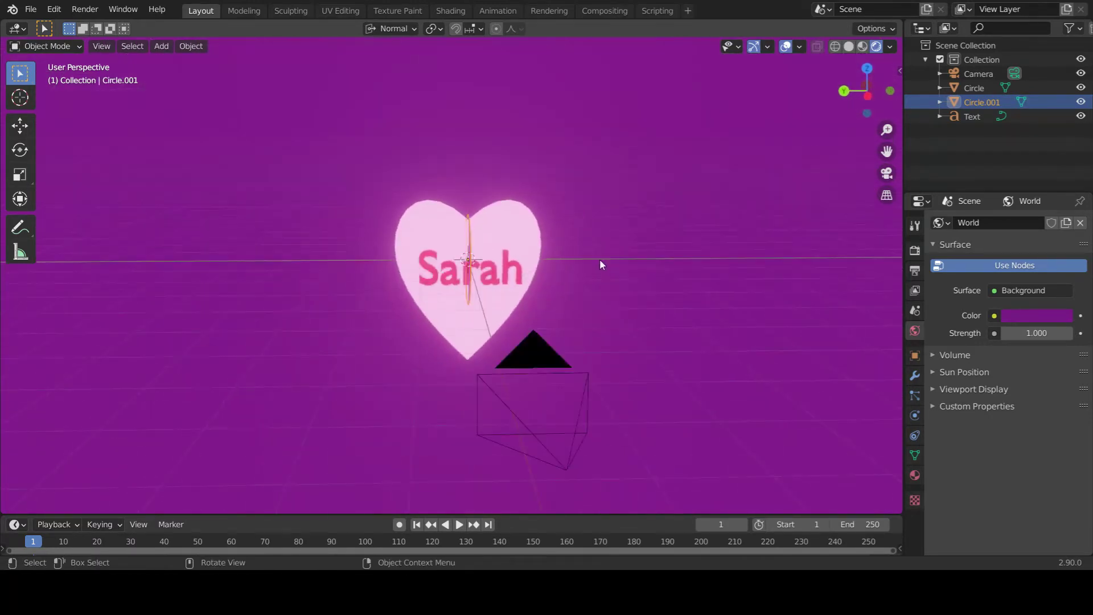
key("g")
key("z")
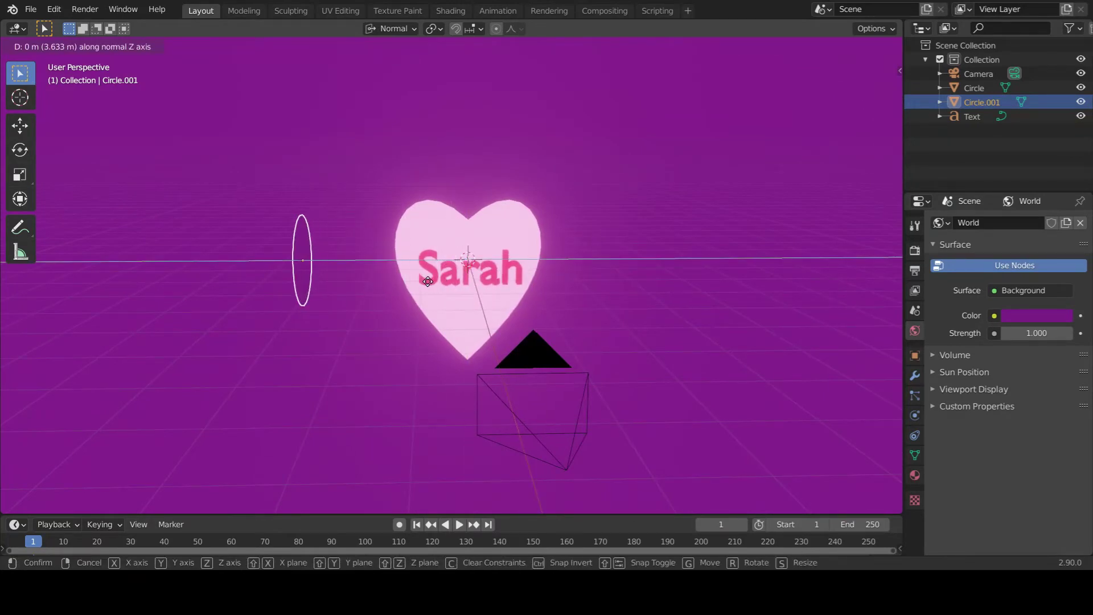
right_click(428, 281)
Set the transform orientation to Global.
left_click(390, 29)
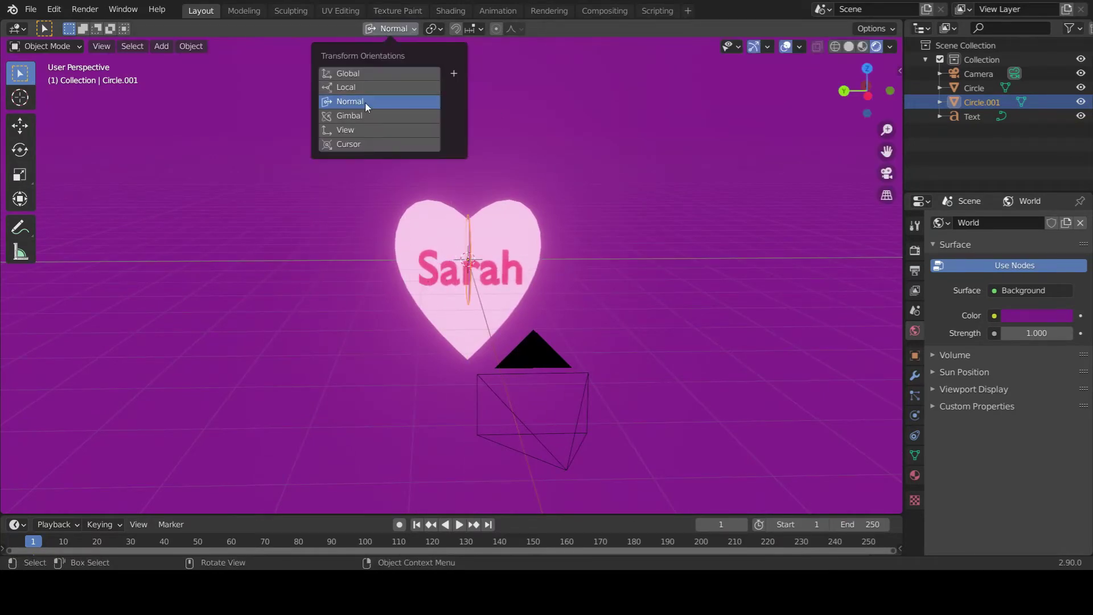
left_click(348, 75)
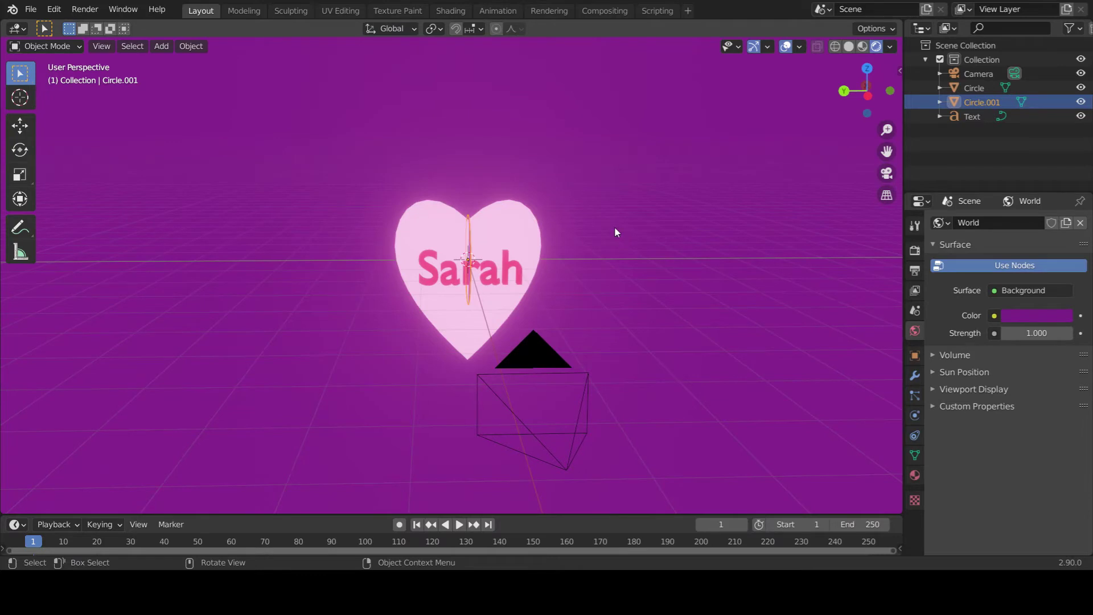
key("g")
key("y")
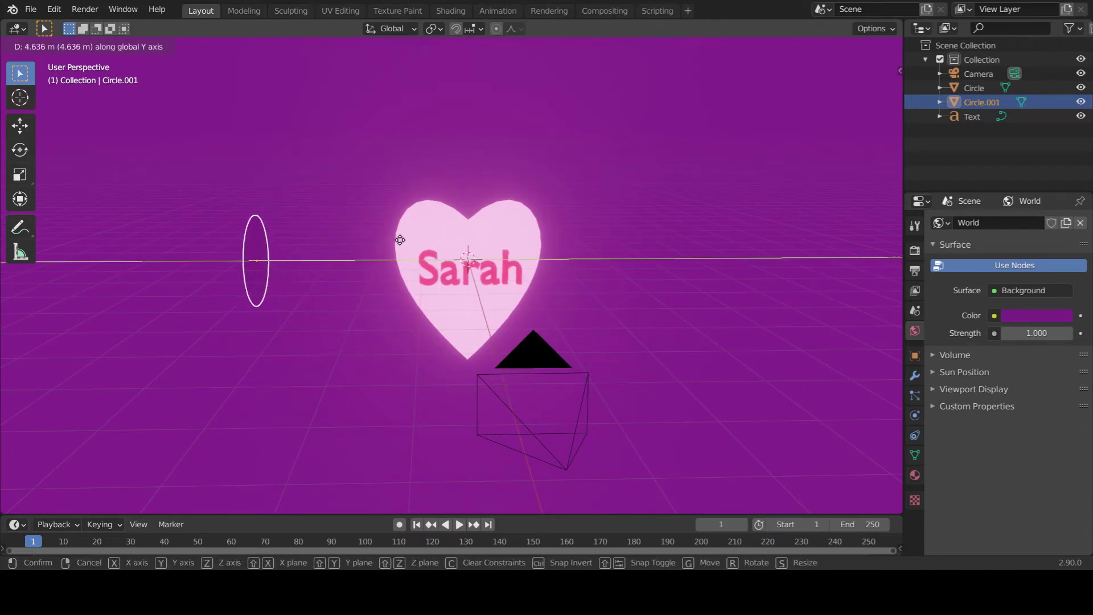
right_click(372, 237)
In camera view, move the circle about 4.1 m along the global Y axis, just outside the camera frame.
key("KP_0")
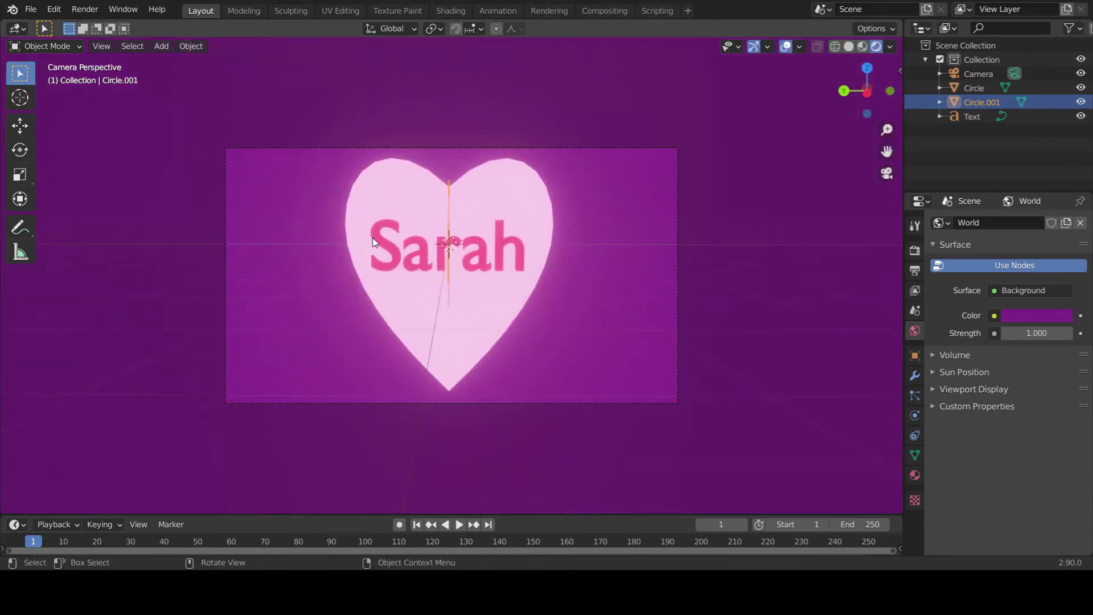
key("g")
key("y")
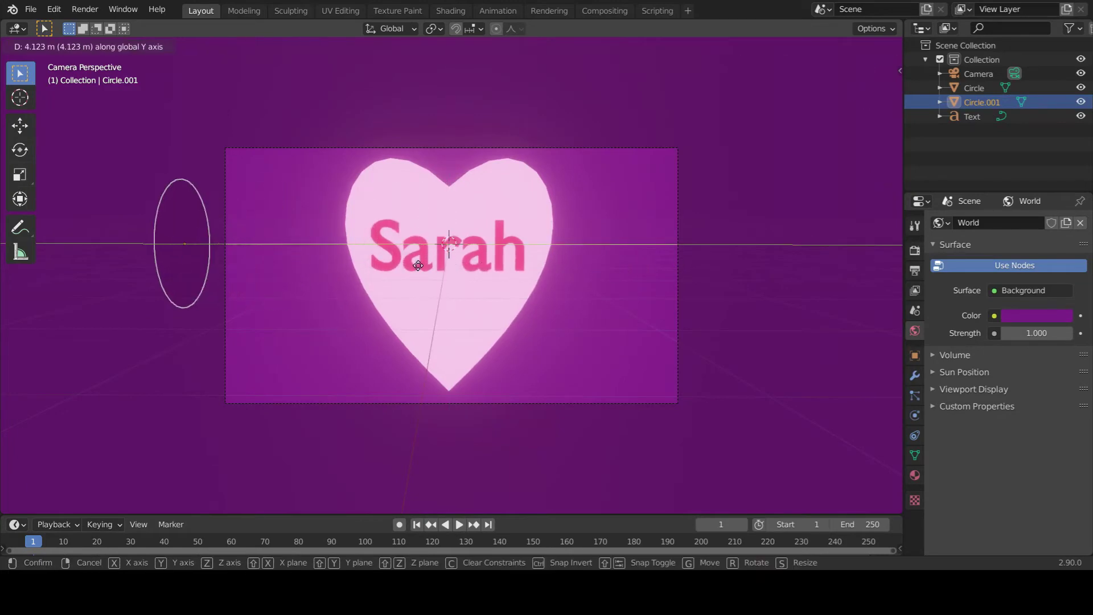
left_click(423, 267)
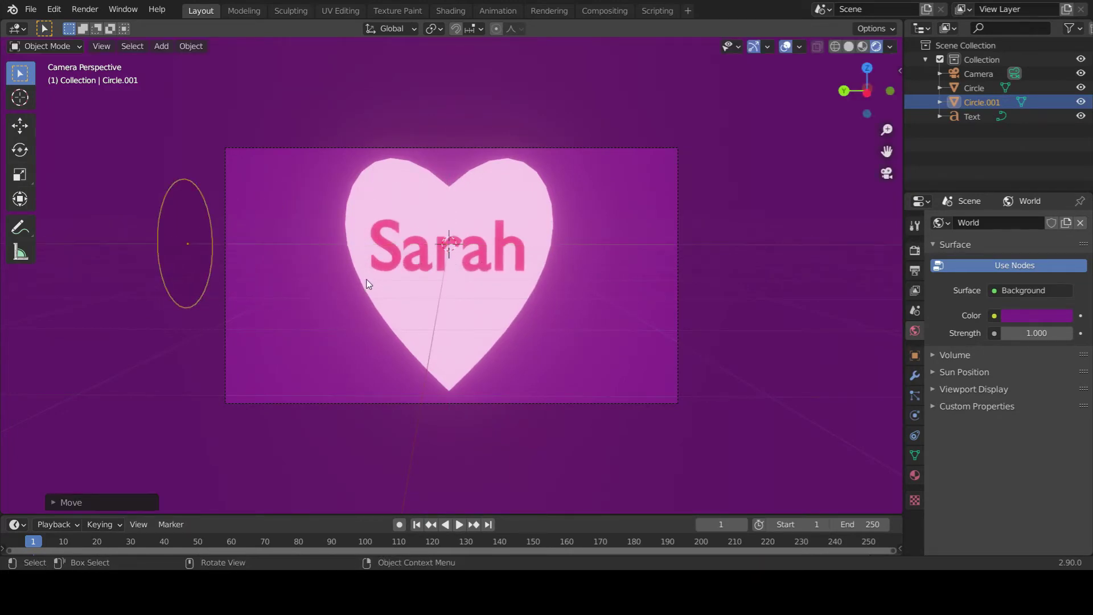
Add an emitter particle system to the new circle and set its particles to render as Object.
left_click(915, 396)
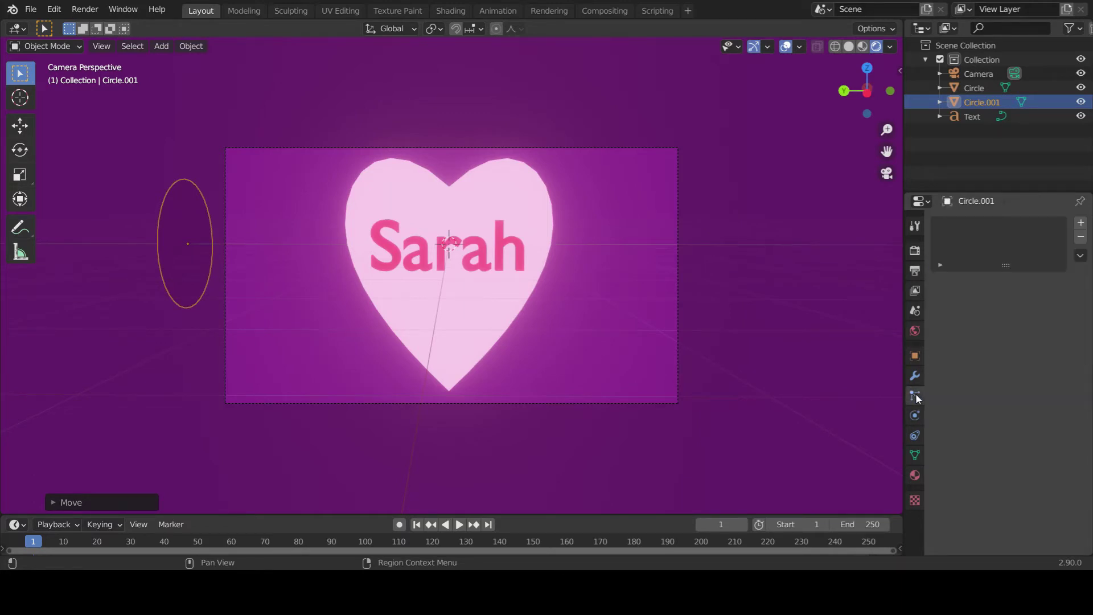
left_click(1082, 222)
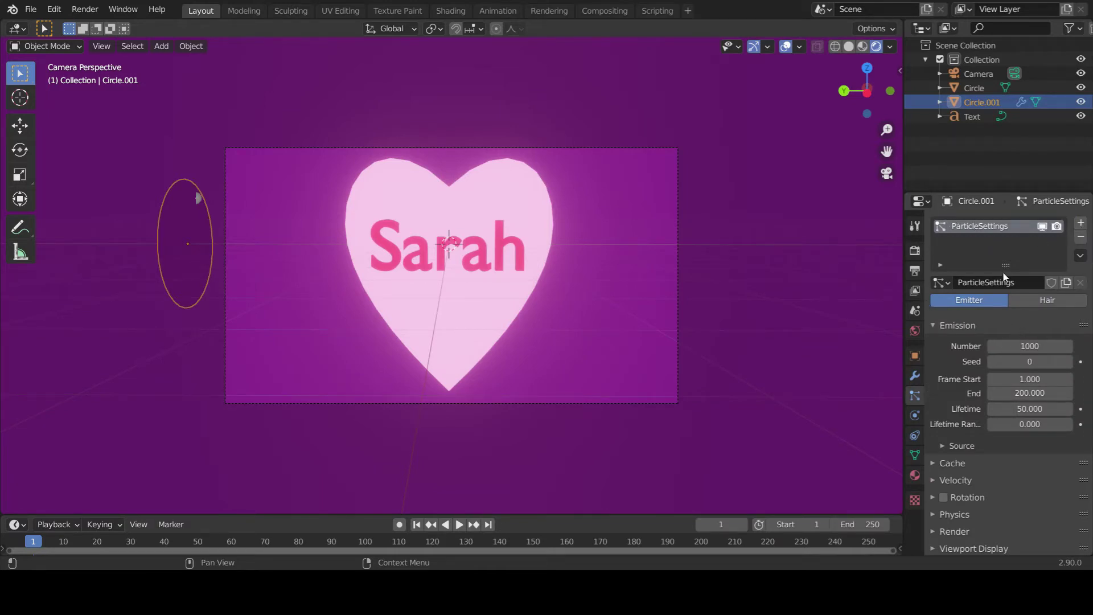
scroll(992, 419, "down", 4)
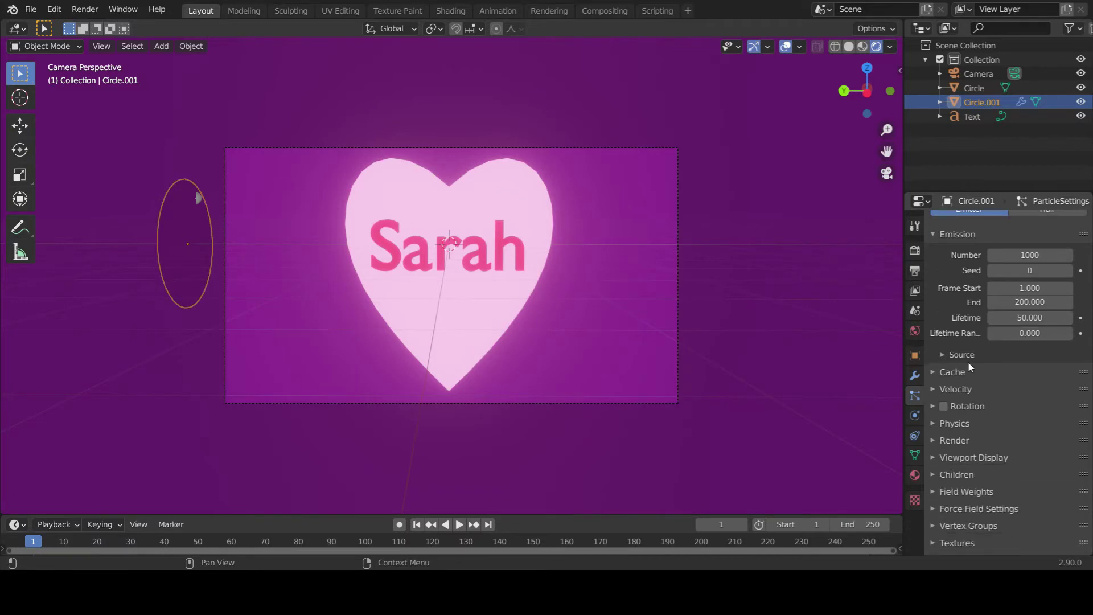
left_click(962, 439)
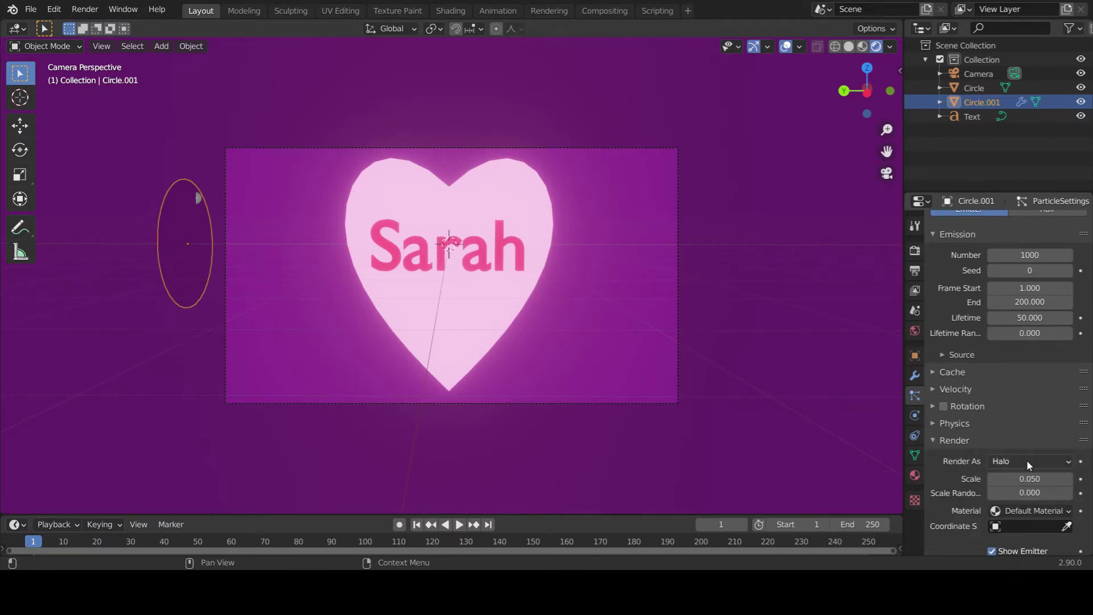
scroll(1000, 443, "down", 2)
left_click(1013, 413)
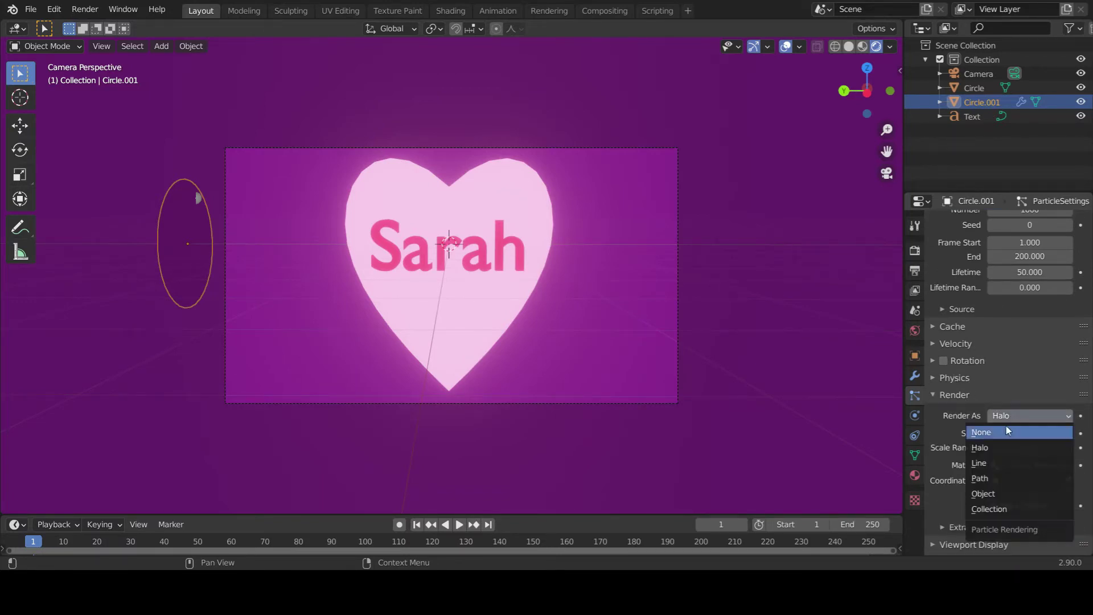
left_click(1005, 493)
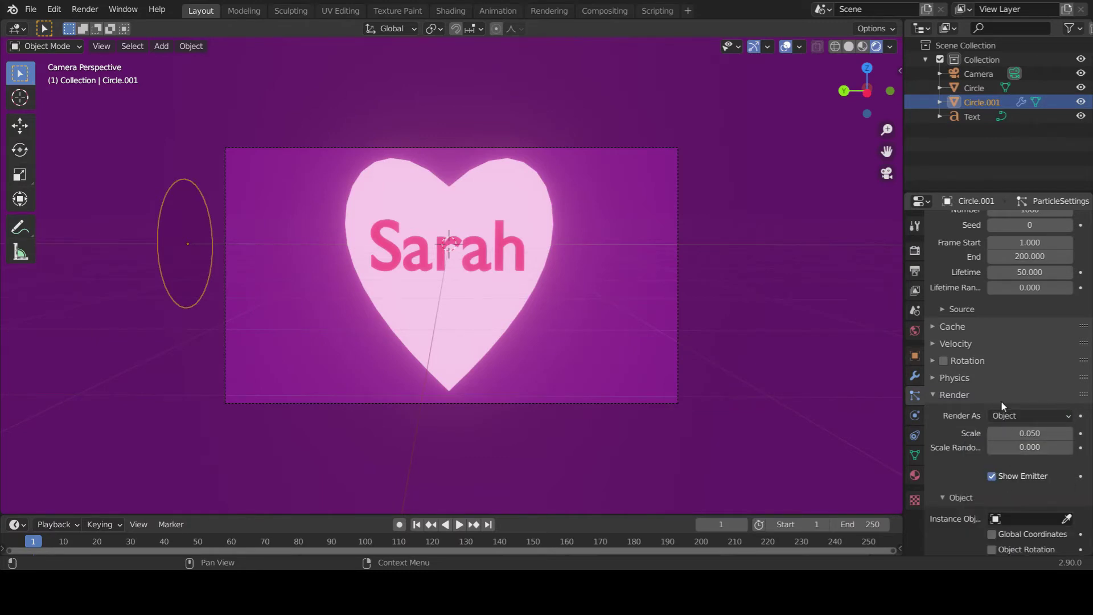
Choose the heart mesh, Circle, as the instance object for the particles.
scroll(1002, 404, "down", 5)
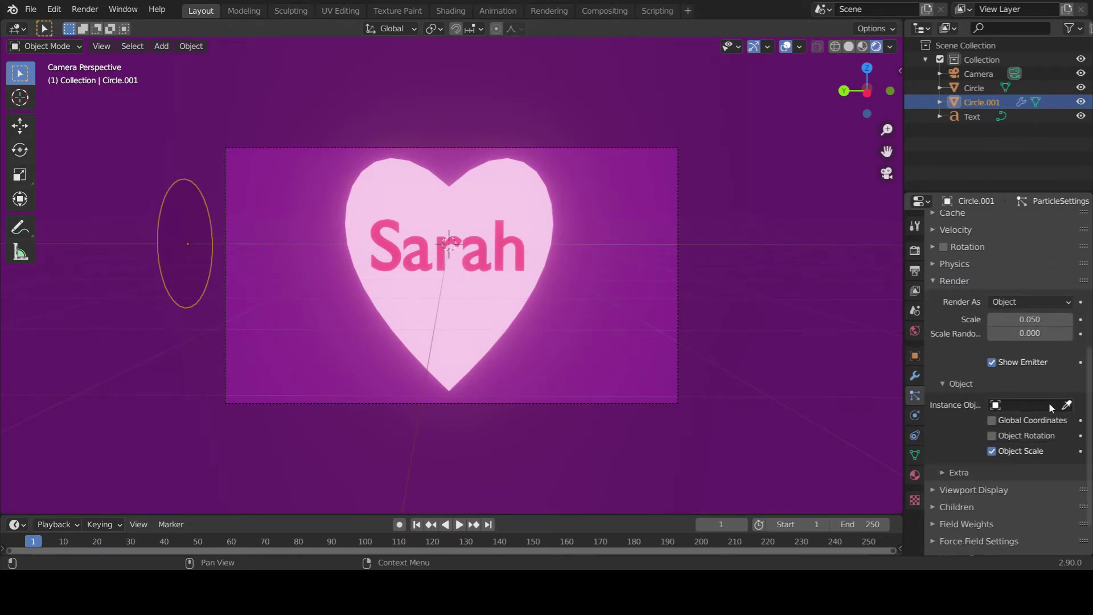
left_click(1043, 405)
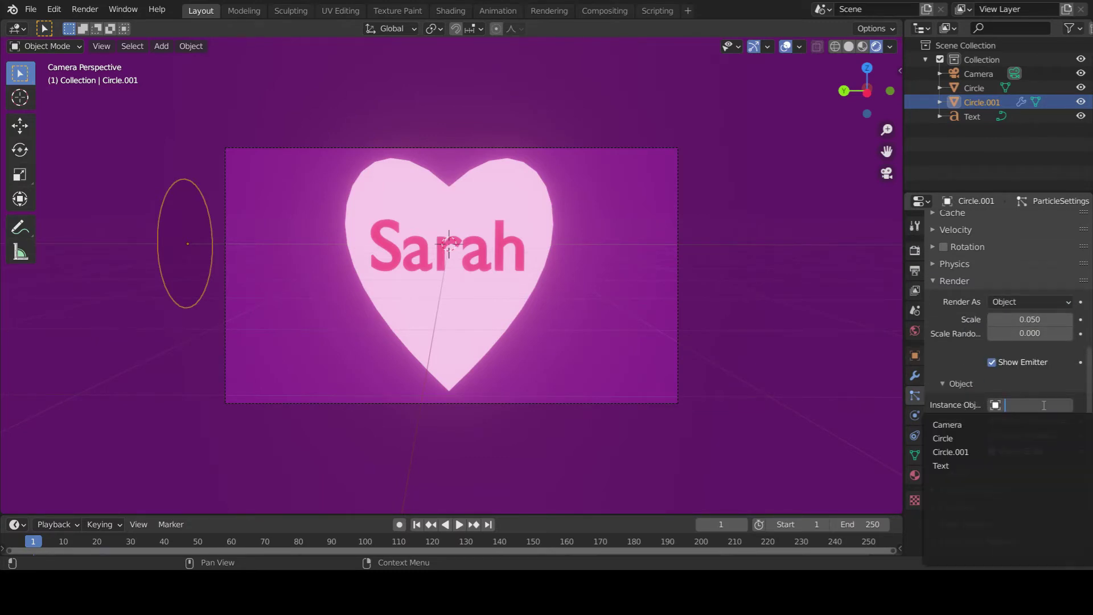
left_click(978, 440)
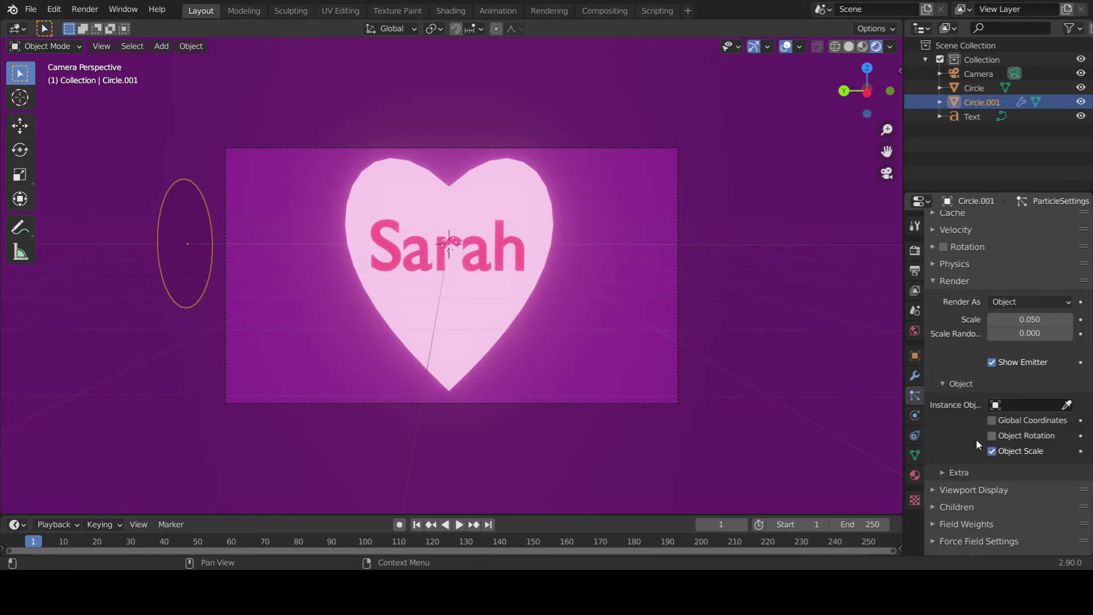
Assign the heart mesh, Circle, as the particles' instance object and play the animation to preview the emission.
left_click(1031, 404)
left_click(1008, 436)
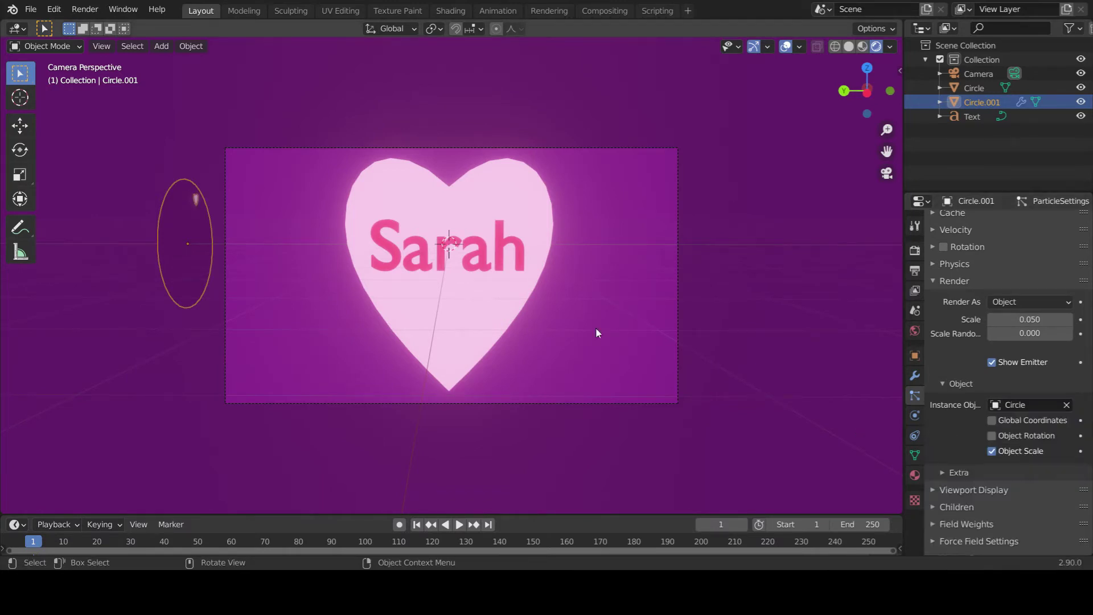
key("space")
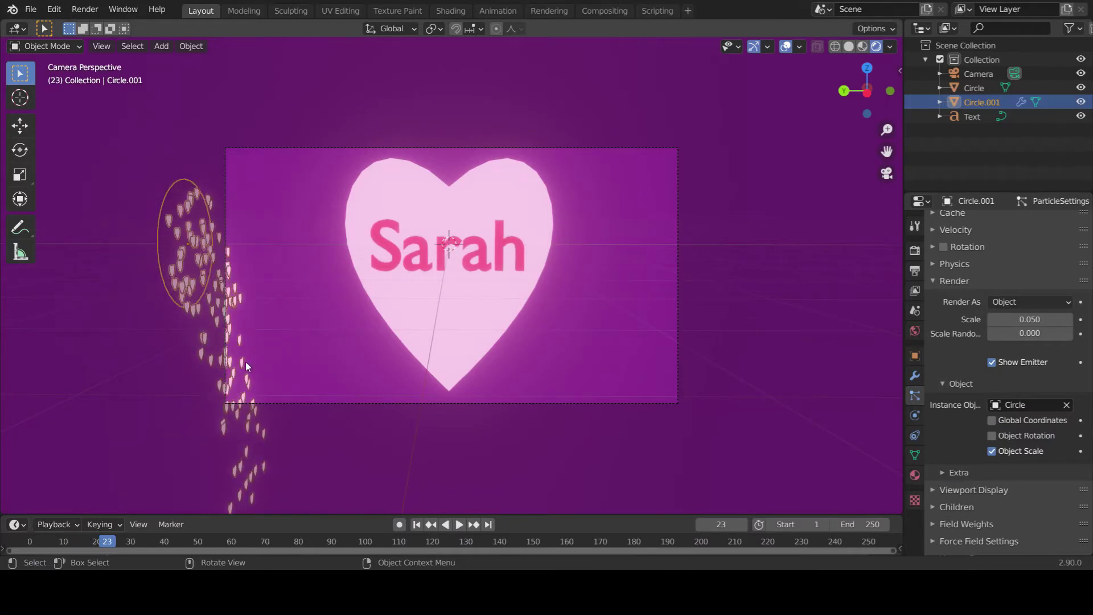
middle_click_drag(244, 459, 384, 391)
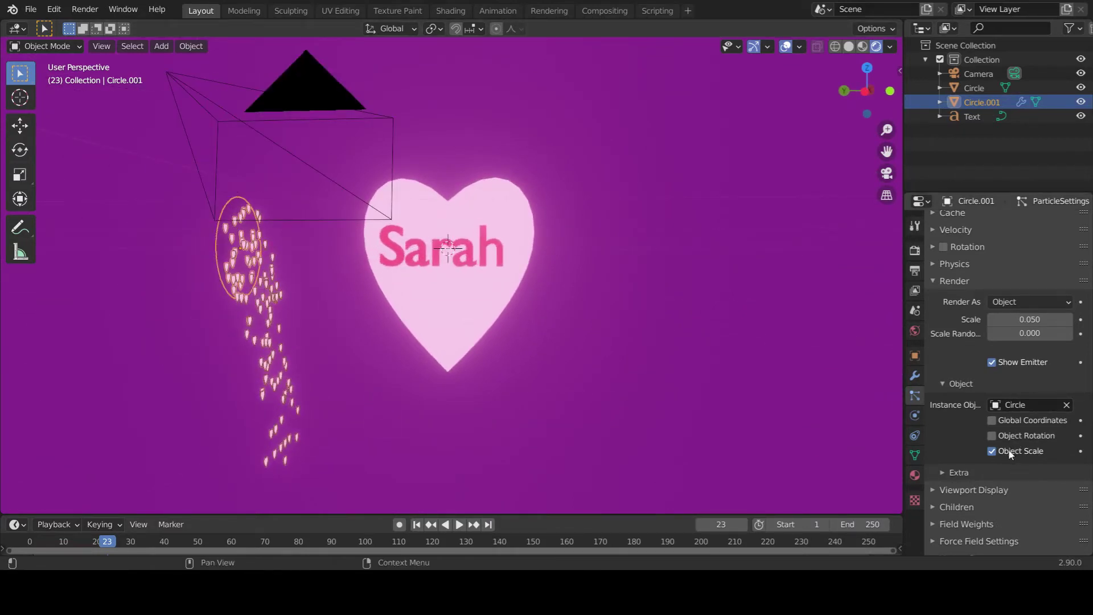
Set the Gravity field weight of the particle system to 0 and replay the animation from frame 0.
scroll(1041, 393, "down", 2)
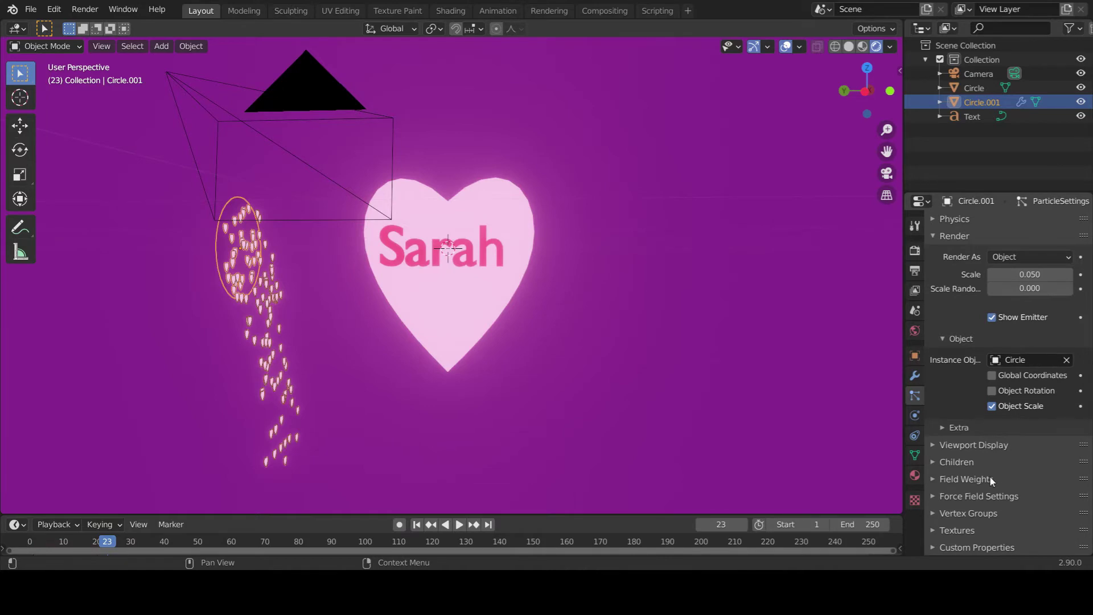
left_click(978, 485)
scroll(1019, 463, "down", 3)
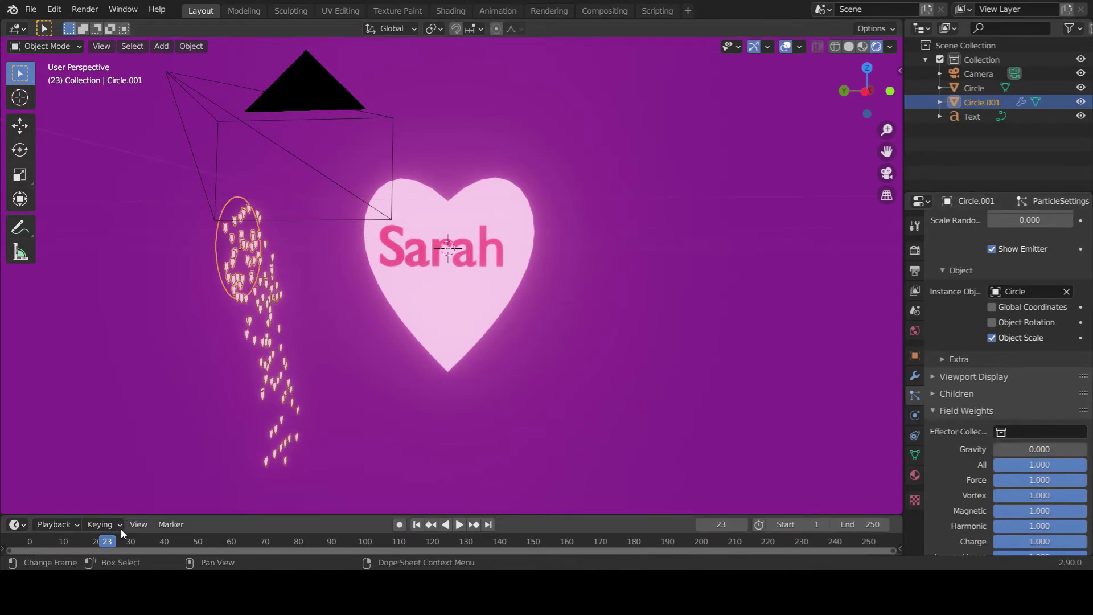
left_click_drag(104, 541, 30, 542)
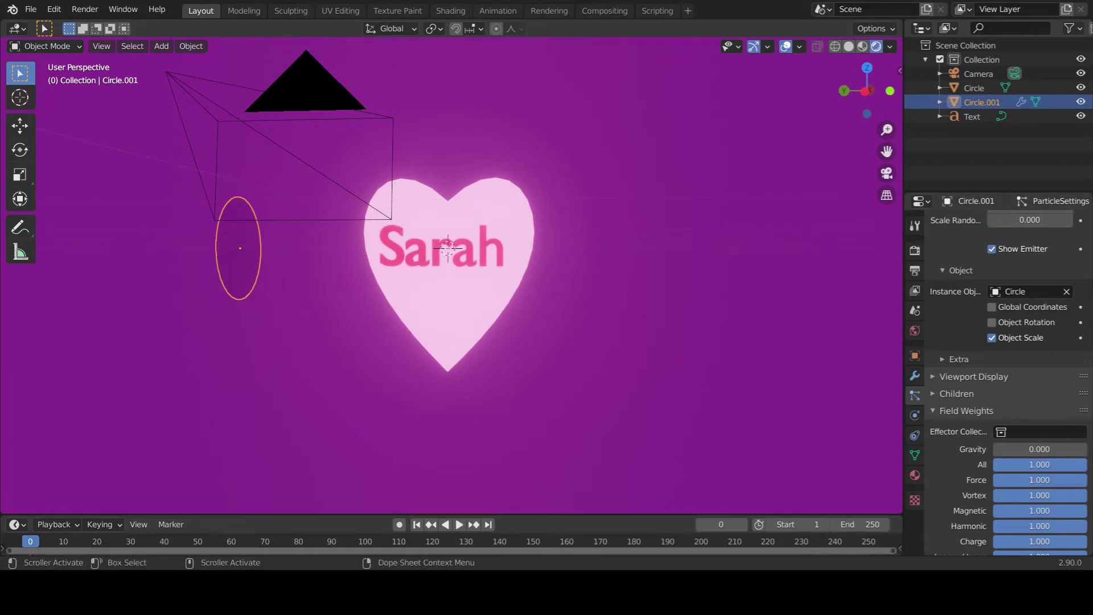
key("space")
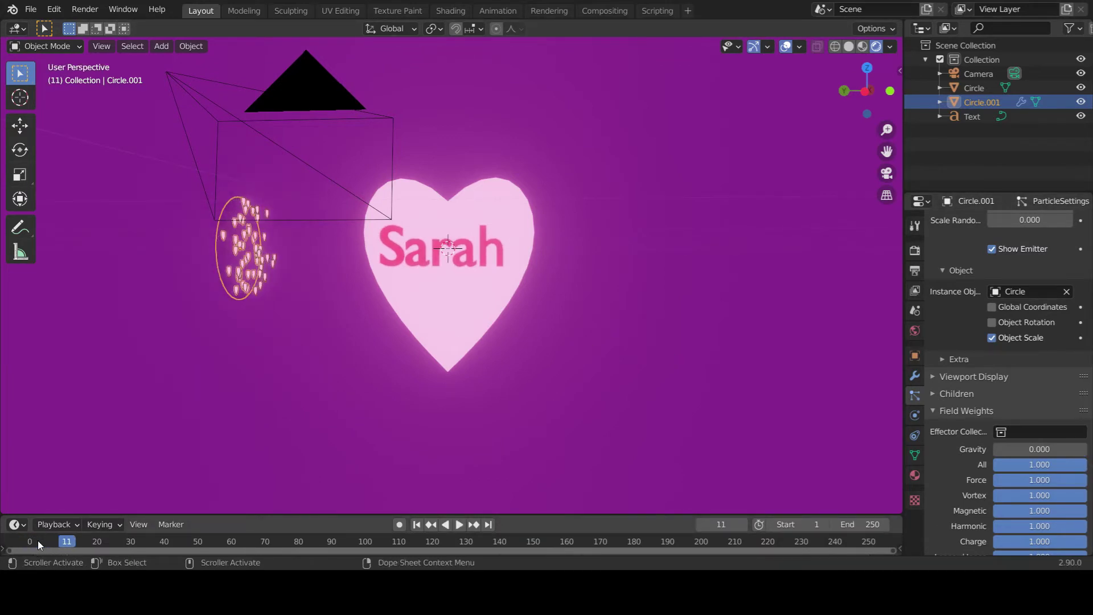
Return to frame 0 and play the particle animation through the camera to check how the hearts travel.
left_click(30, 539)
key("space")
left_click(30, 537)
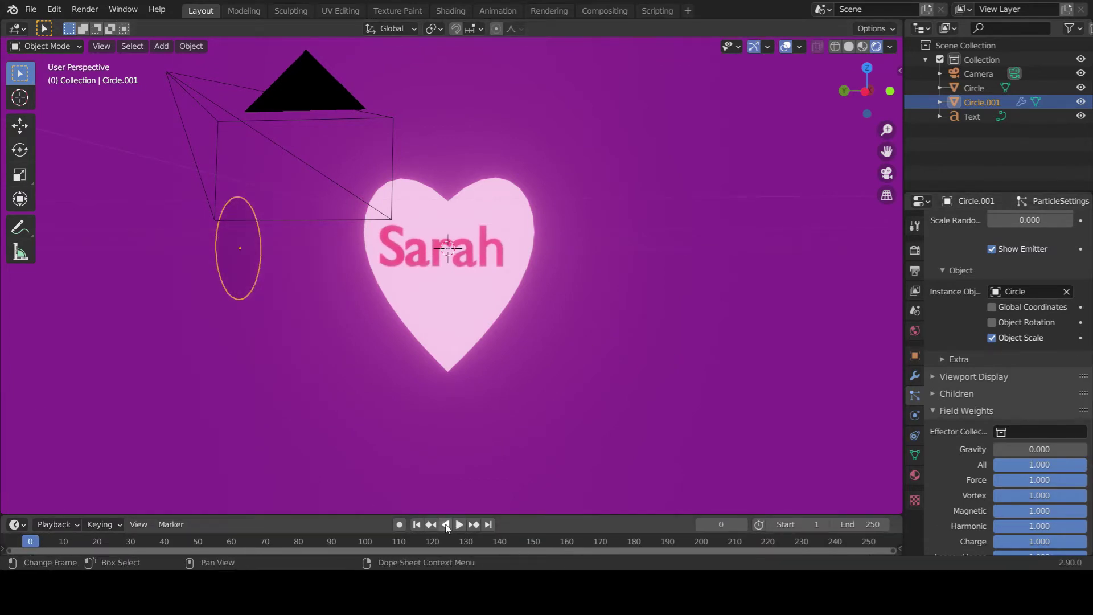
key("space")
key("space")
left_click(19, 538)
middle_click_drag(345, 405, 354, 413)
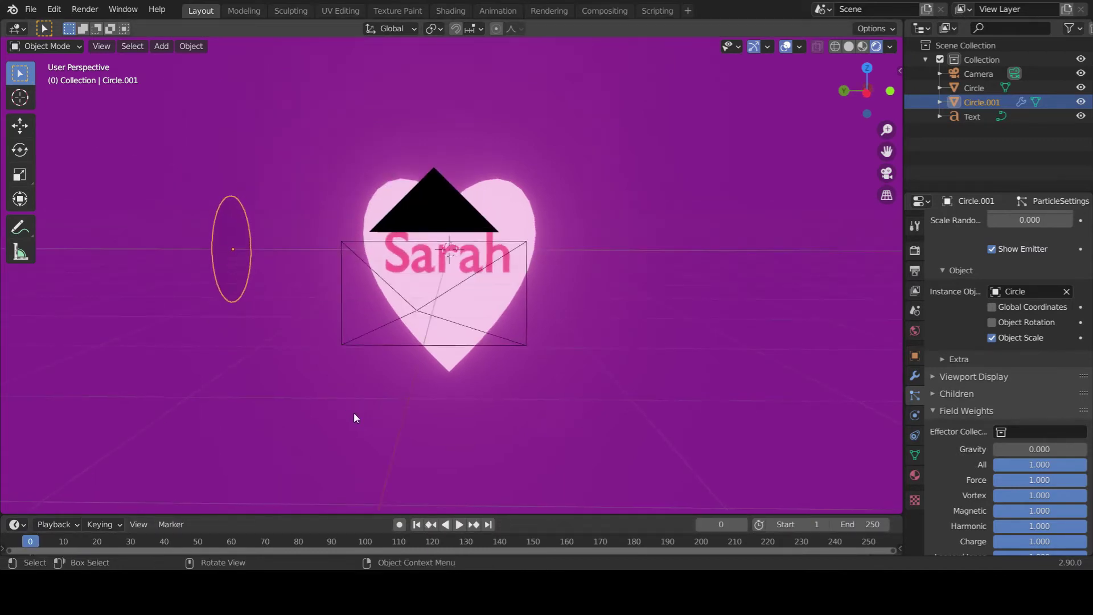
key("KP_0")
key("space")
scroll(287, 278, "up", 4)
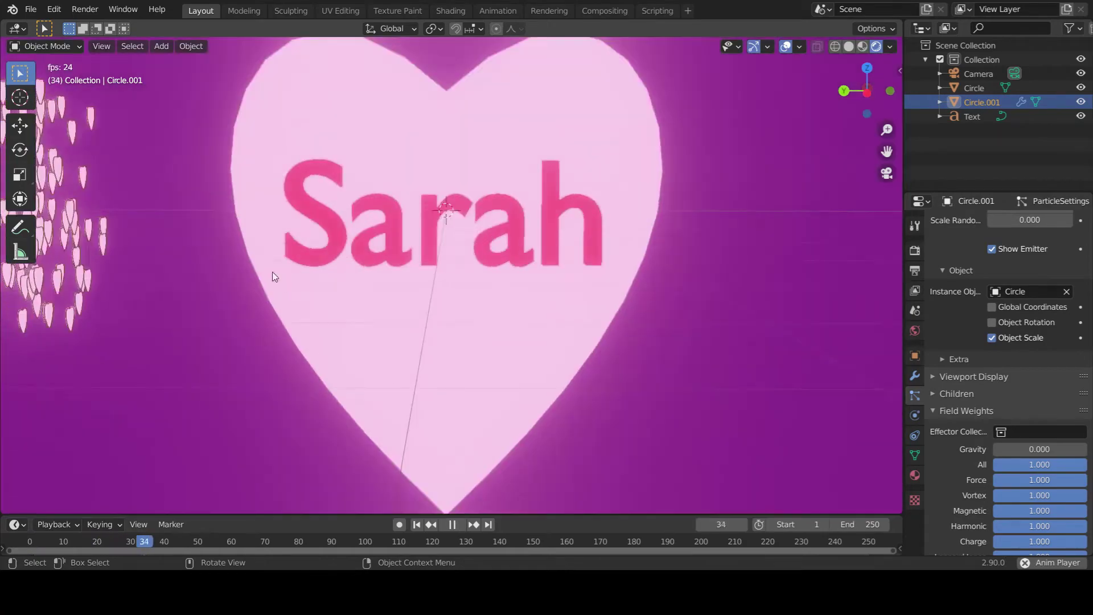
scroll(268, 272, "down", 2)
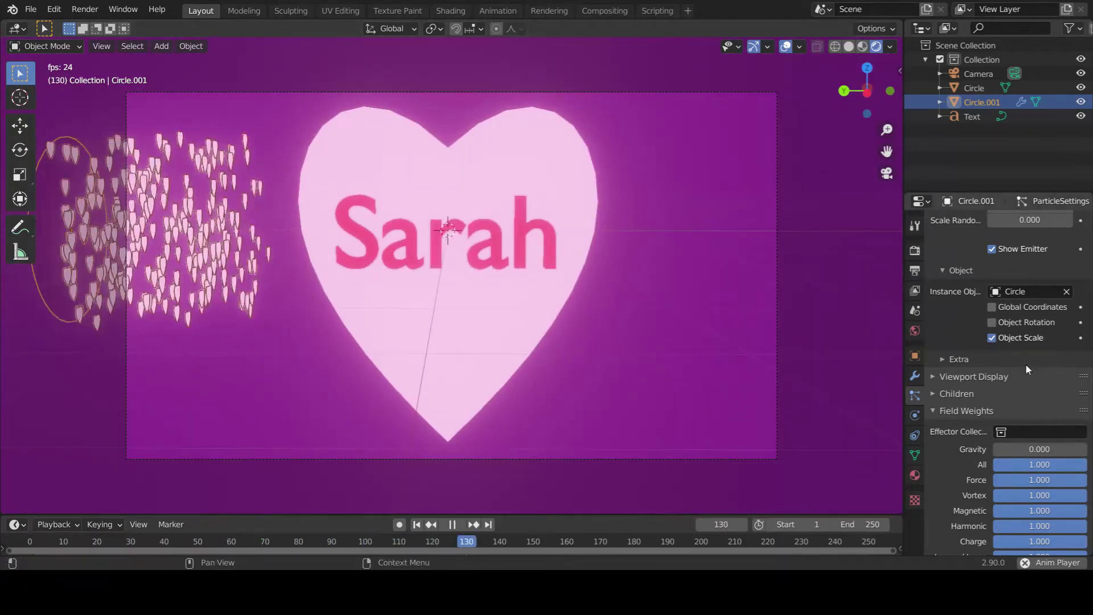
Set the particles' Scale Randomness to 0.5 in the render settings.
scroll(1028, 336, "up", 4)
mouse_move(1019, 296)
left_mouse_down()
mouse_move(1054, 297)
mouse_move(1005, 297)
left_mouse_up()
left_click_drag(1028, 297, 1025, 297)
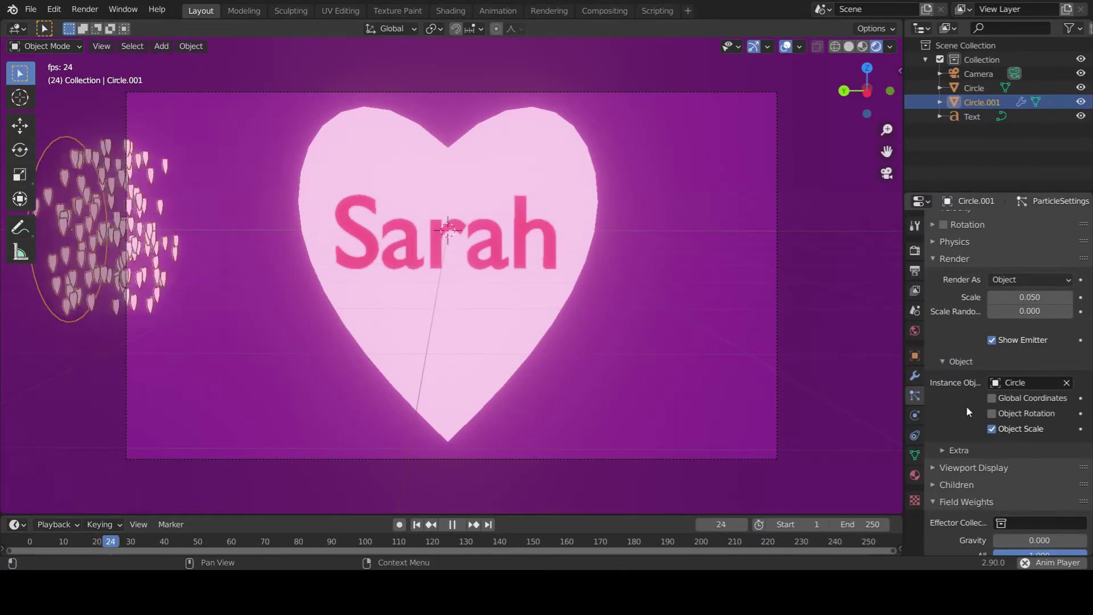
left_click_drag(1016, 311, 989, 311)
left_click(1029, 312)
type("0.5")
key("Return")
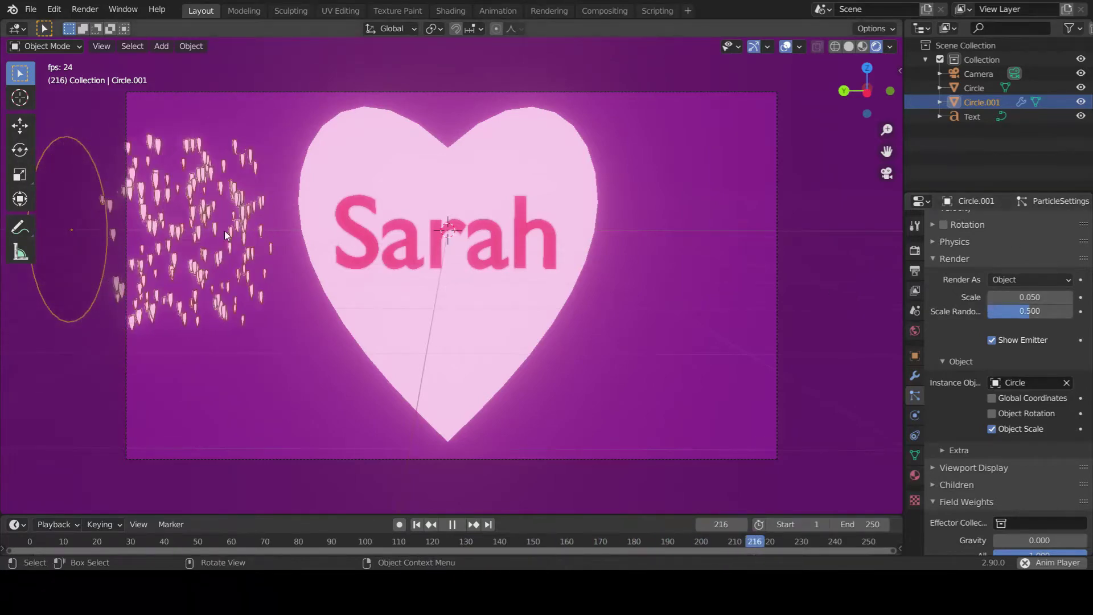
Set the particle emission Lifetime to 200 frames.
scroll(990, 389, "up", 6)
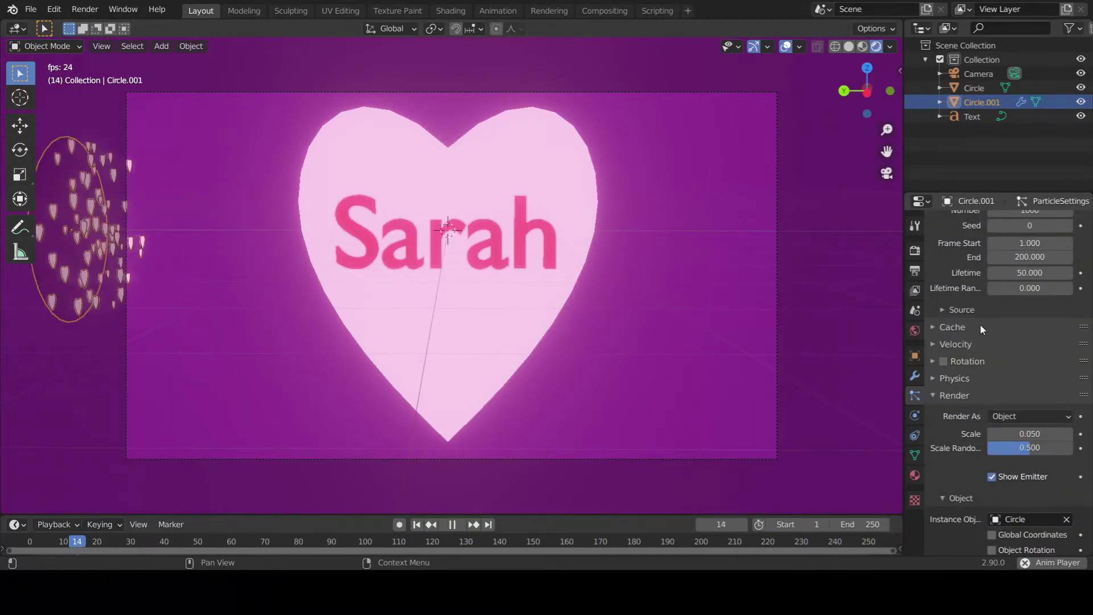
scroll(990, 339, "up", 3)
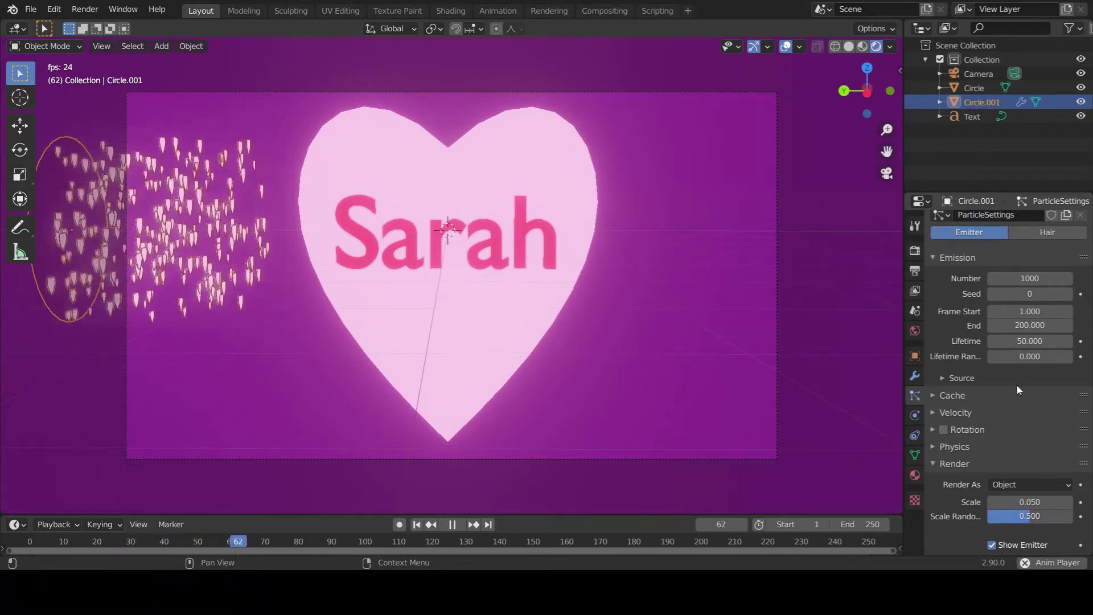
scroll(1013, 393, "up", 1)
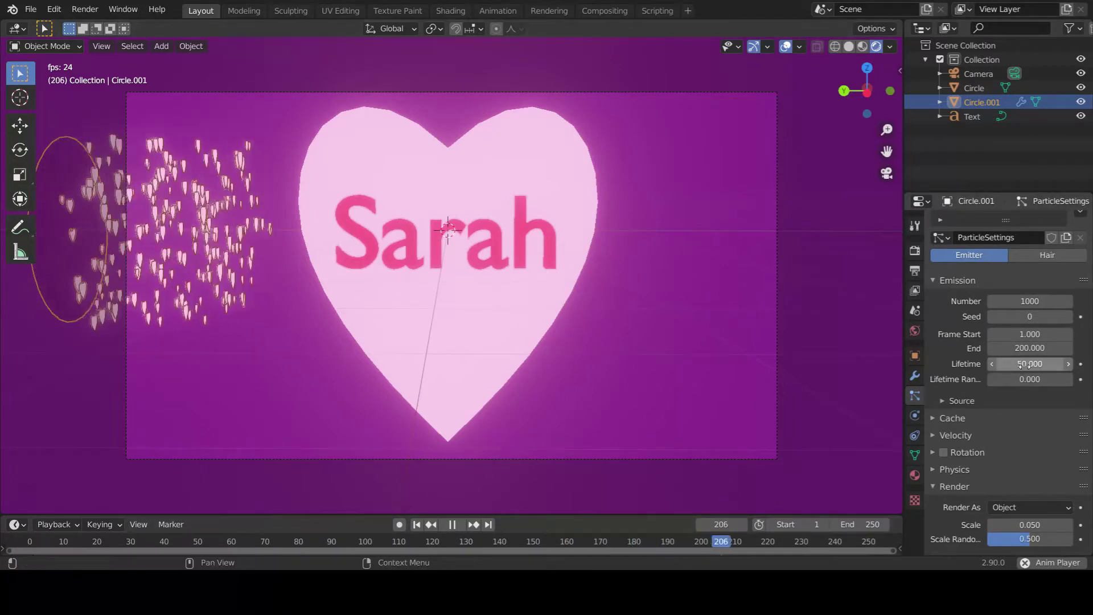
left_click(1025, 365)
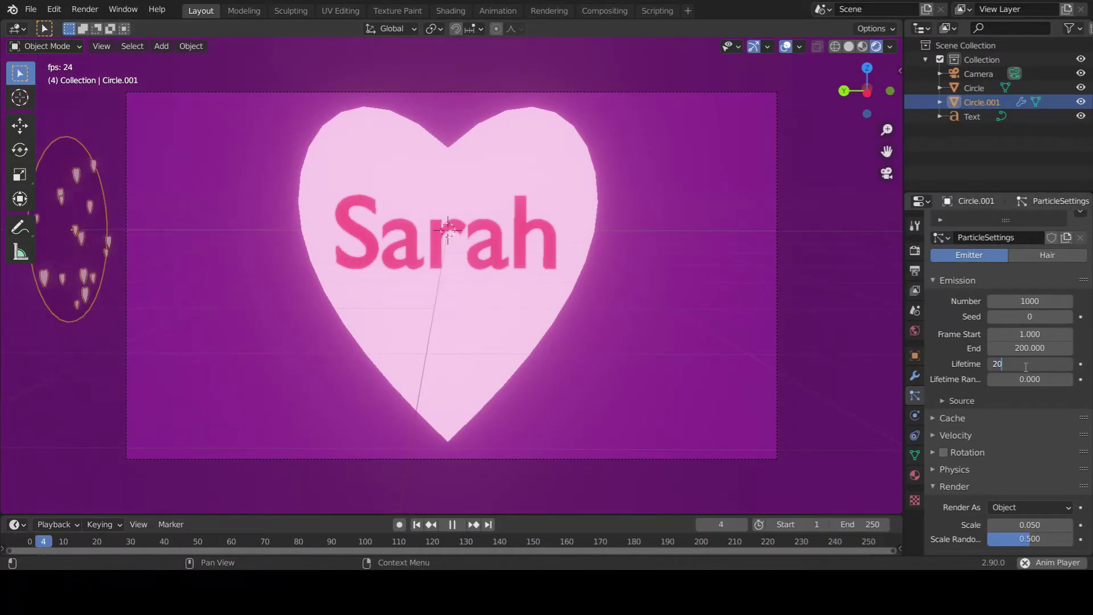
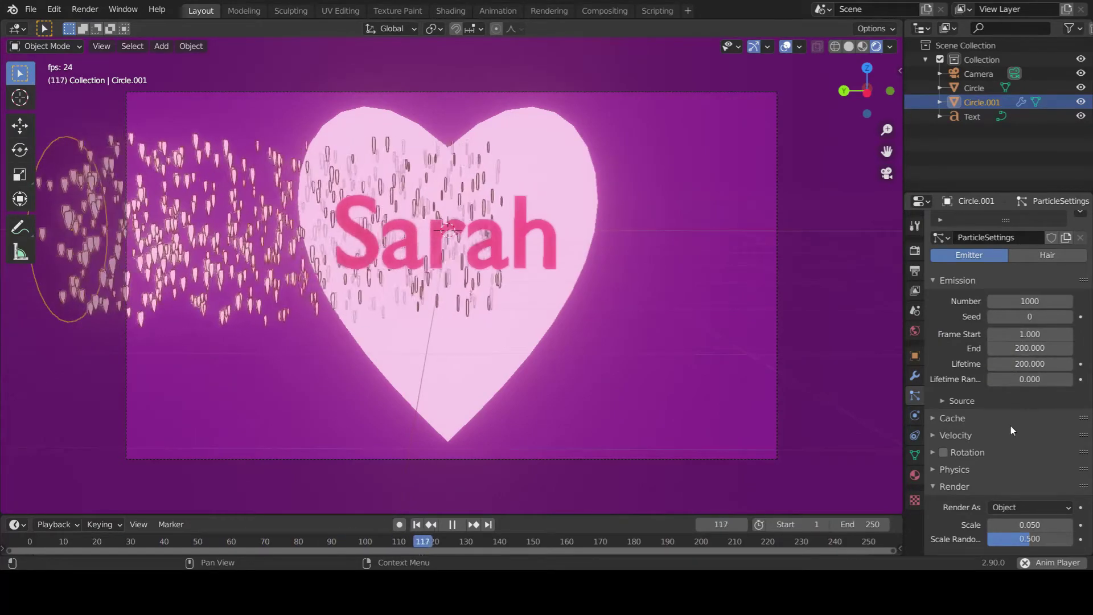
Set the particle emission End frame to 250 and enlarge the timeline area.
double_click(1041, 349)
type("250")
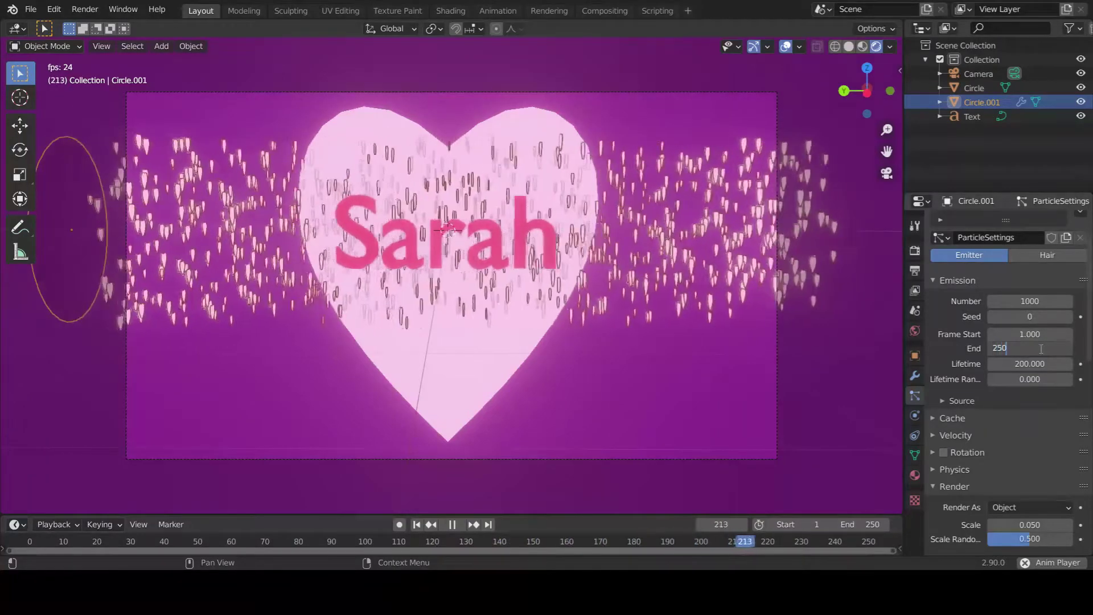
key("Return")
scroll(781, 549, "down", 1)
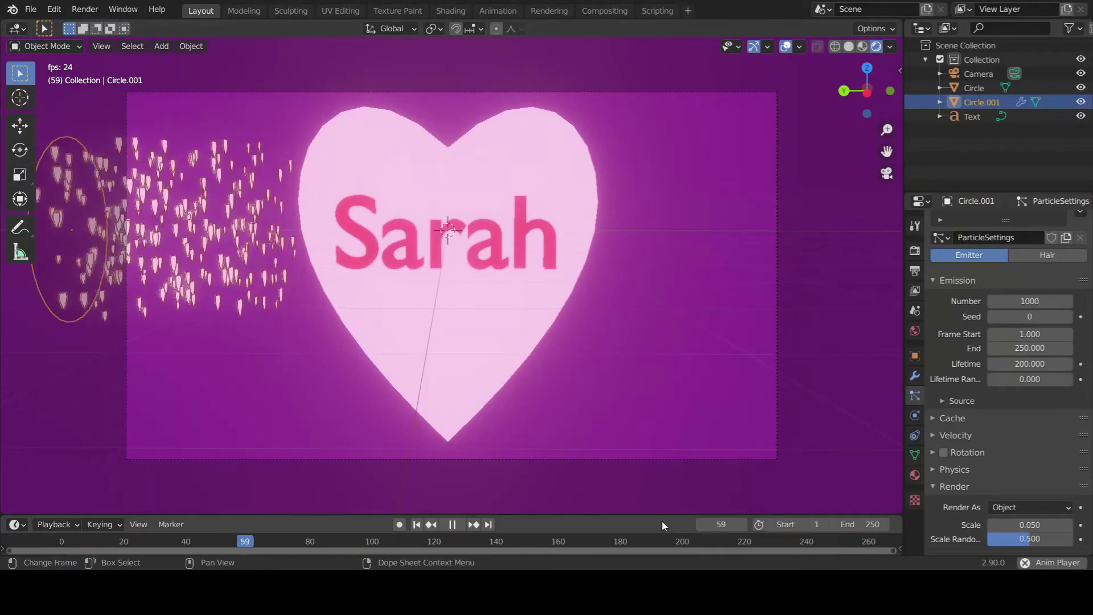
left_click_drag(664, 515, 660, 489)
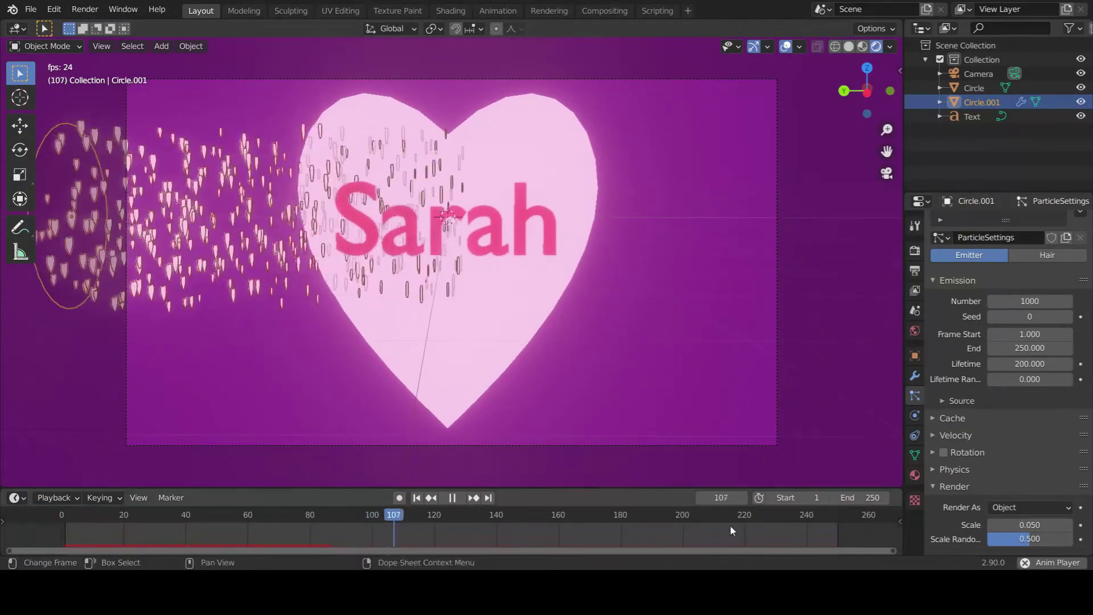
middle_click_drag(596, 540, 587, 540)
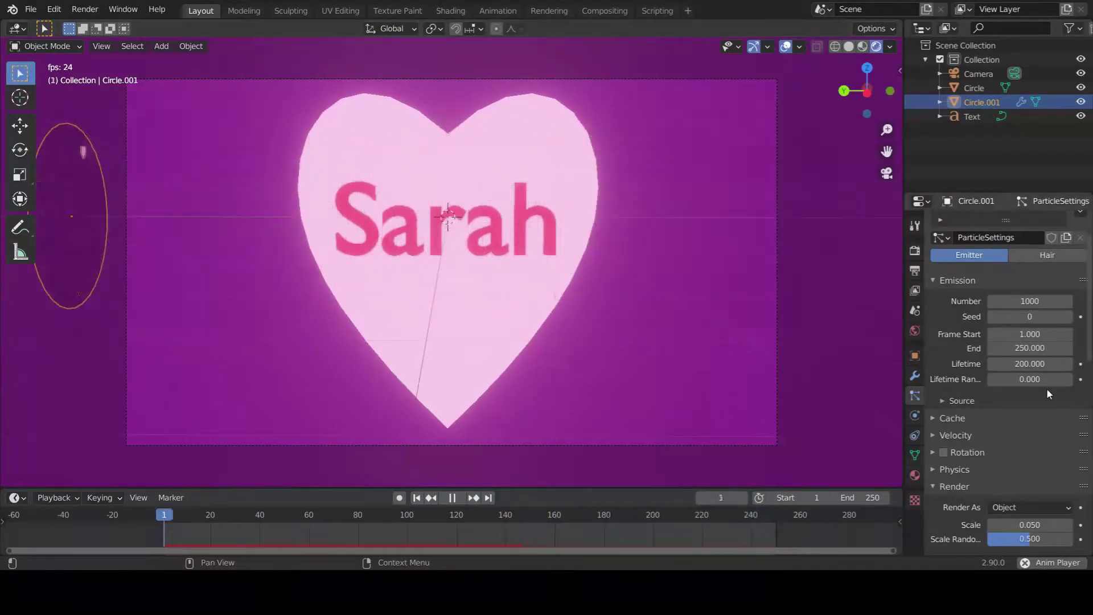
Look through the particle system's Source, Cache and Field Weights settings, then collapse Field Weights.
scroll(1034, 480, "down", 4)
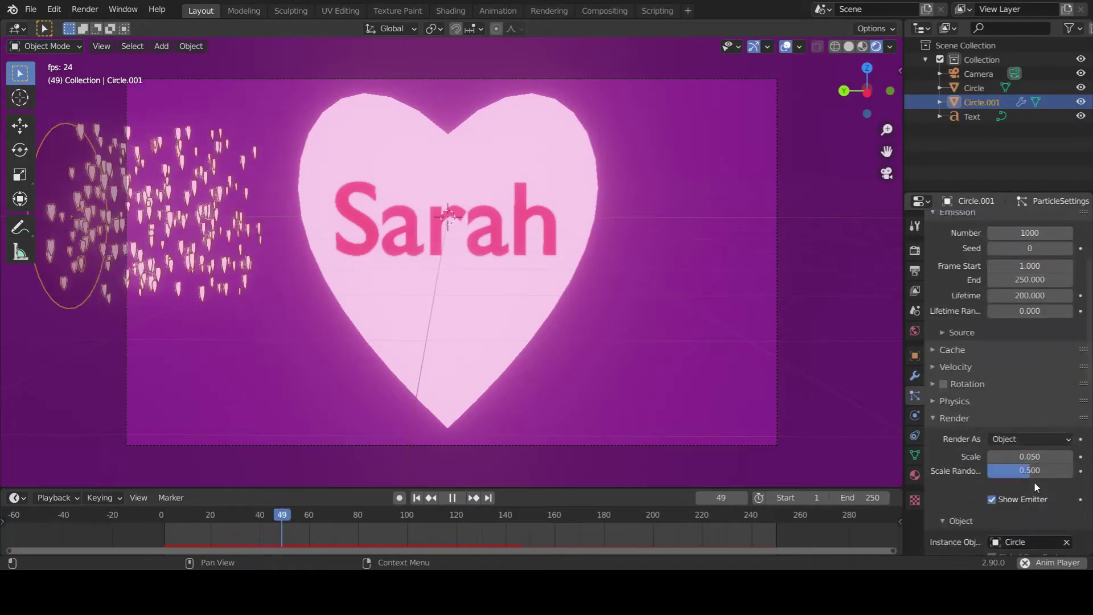
scroll(1037, 474, "up", 5)
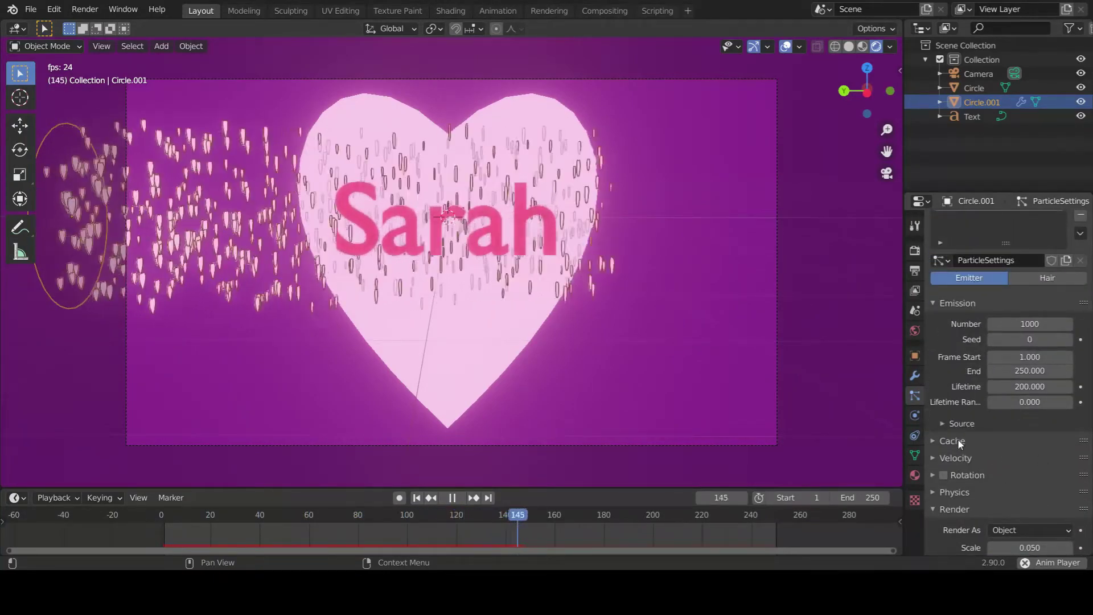
left_click(965, 425)
left_click(966, 426)
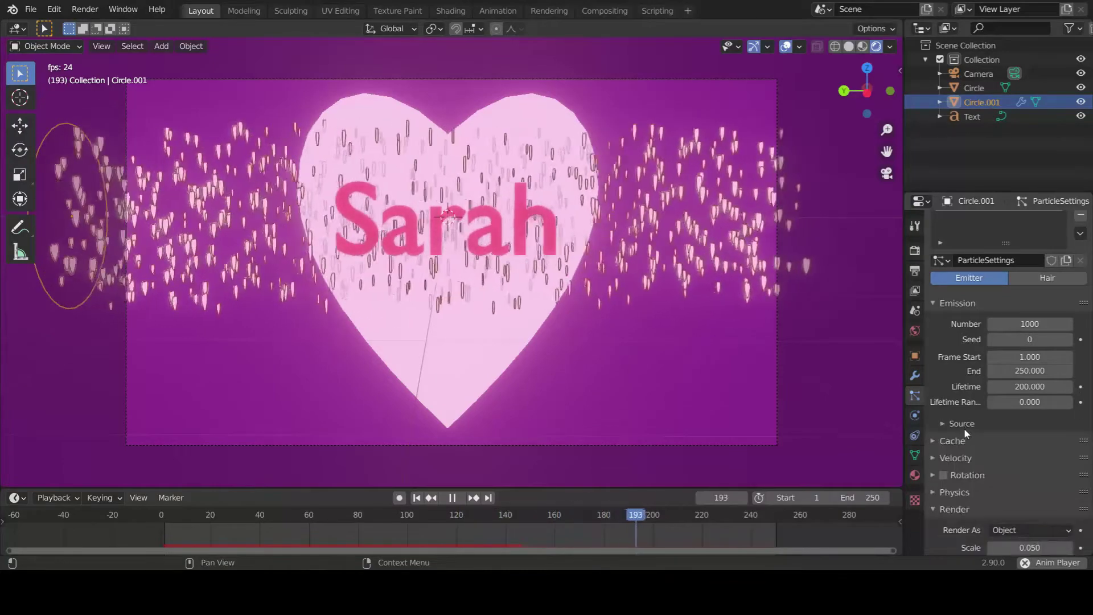
left_click(958, 444)
scroll(1003, 446, "down", 2)
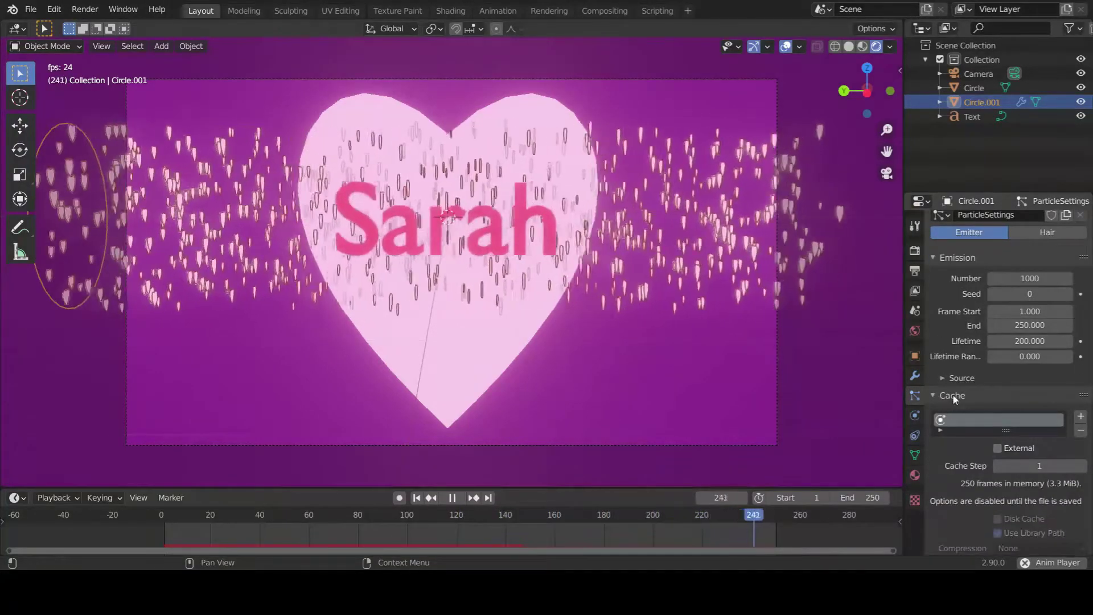
left_click(955, 396)
scroll(967, 438, "down", 14)
scroll(971, 439, "down", 4)
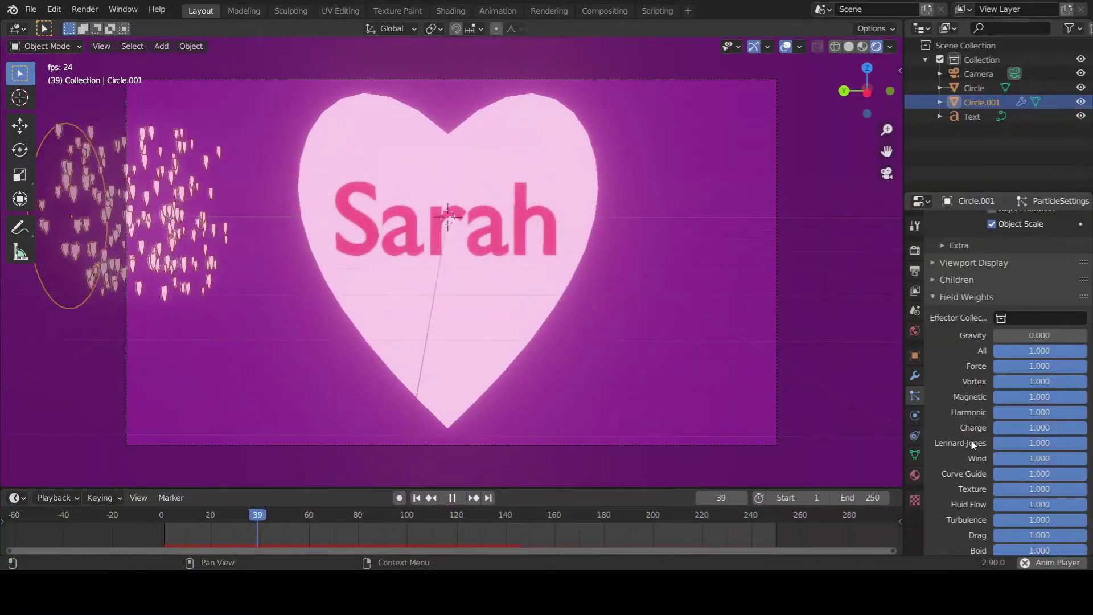
scroll(971, 439, "up", 4)
left_click(959, 388)
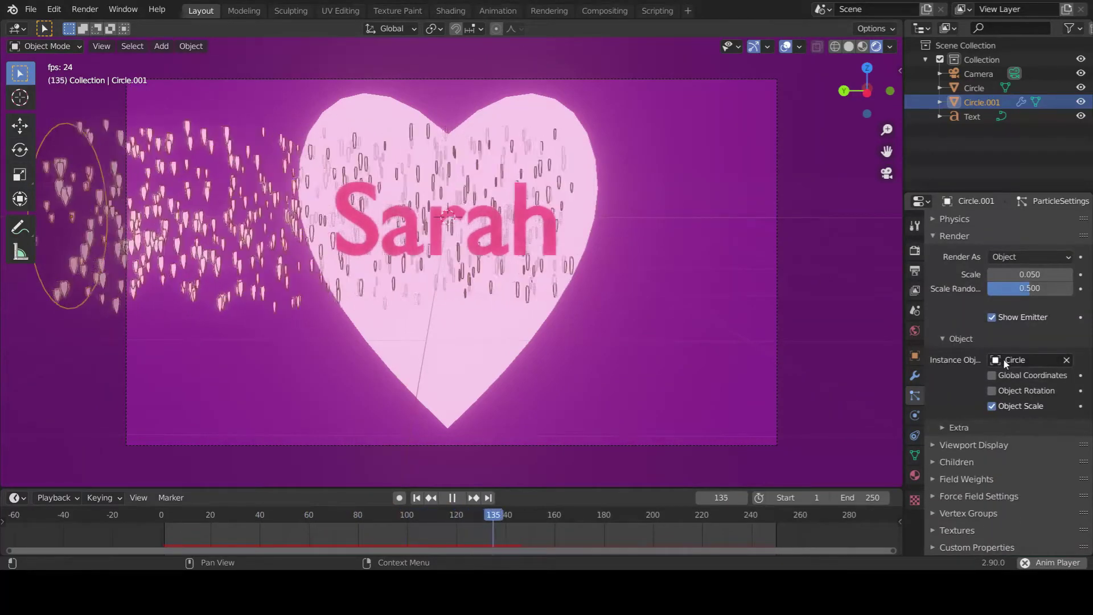
Enable Object Rotation for the heart instances emitted by the Circle.001 emitter, leaving Global Coordinates off.
left_click(669, 331)
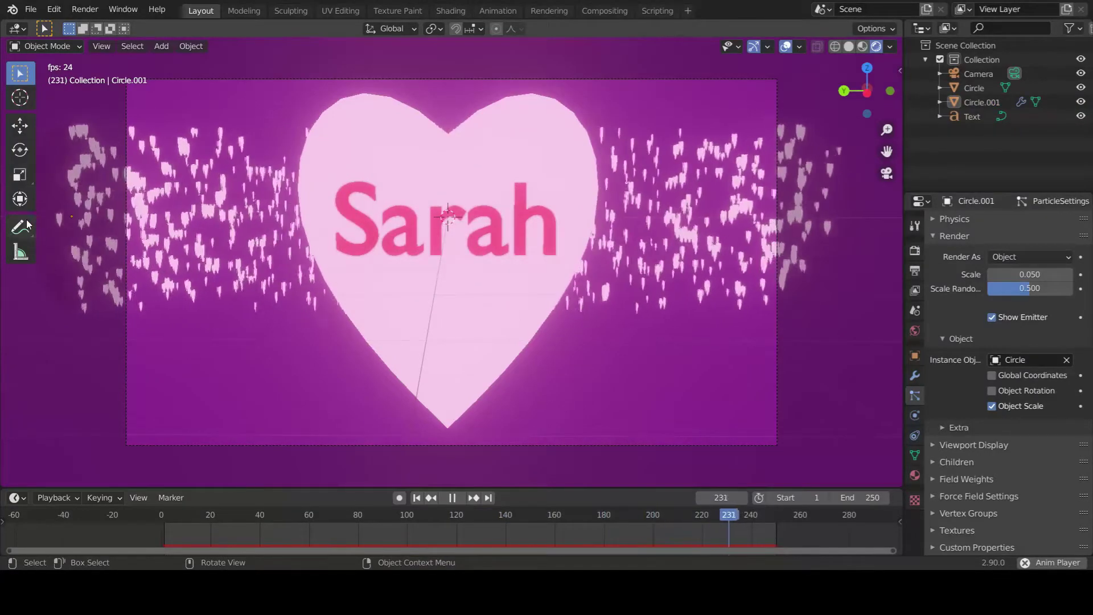
left_click(97, 262)
middle_click_drag(327, 224, 439, 234)
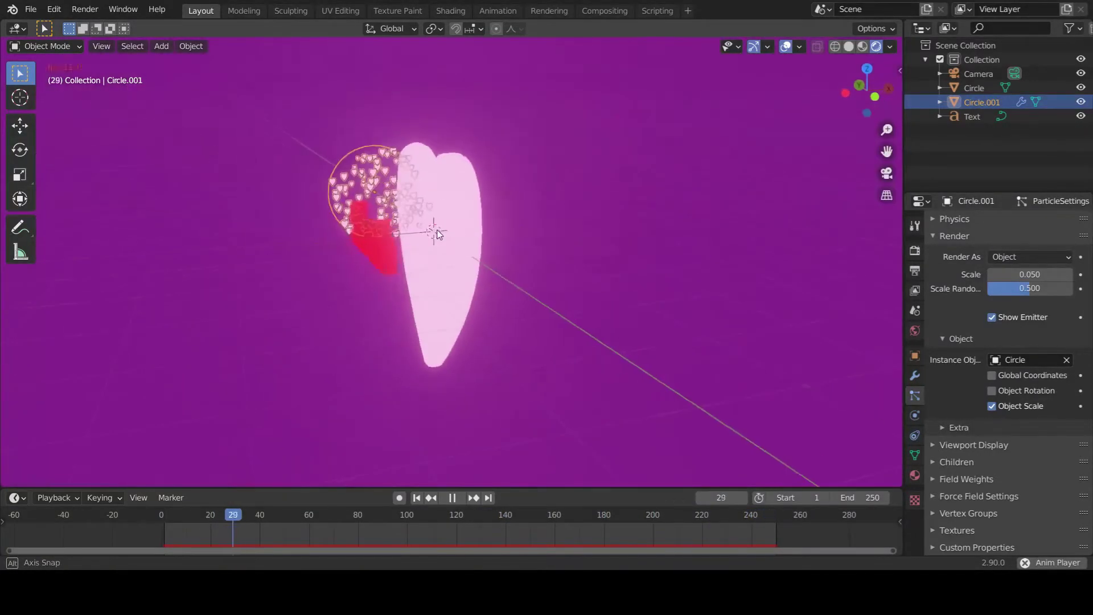
key("KP_0")
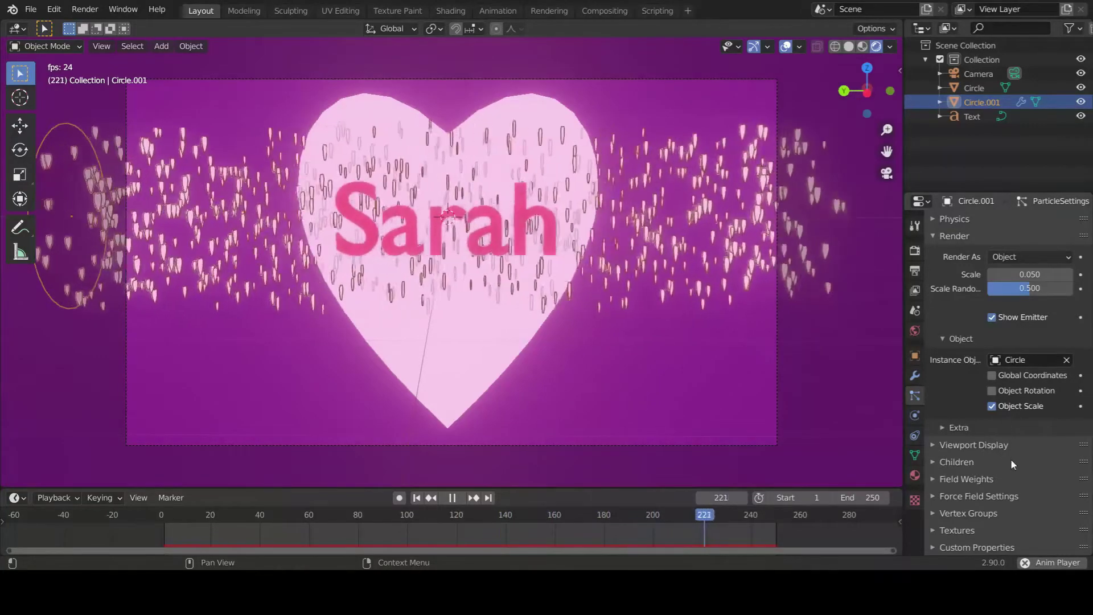
left_click(993, 375)
left_click(993, 391)
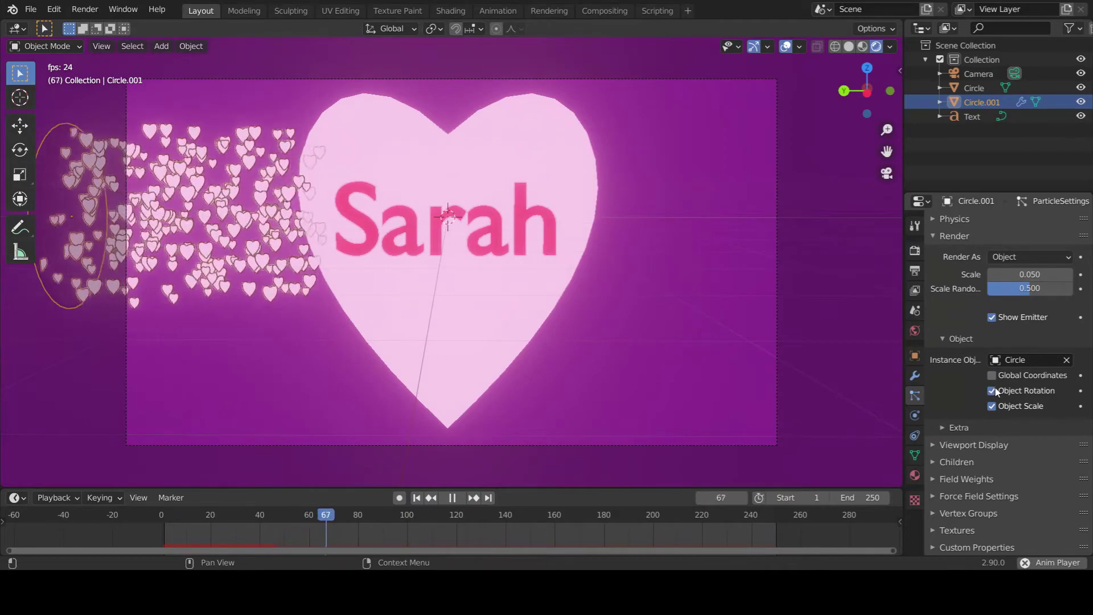
left_click(349, 302)
key("r")
key("z")
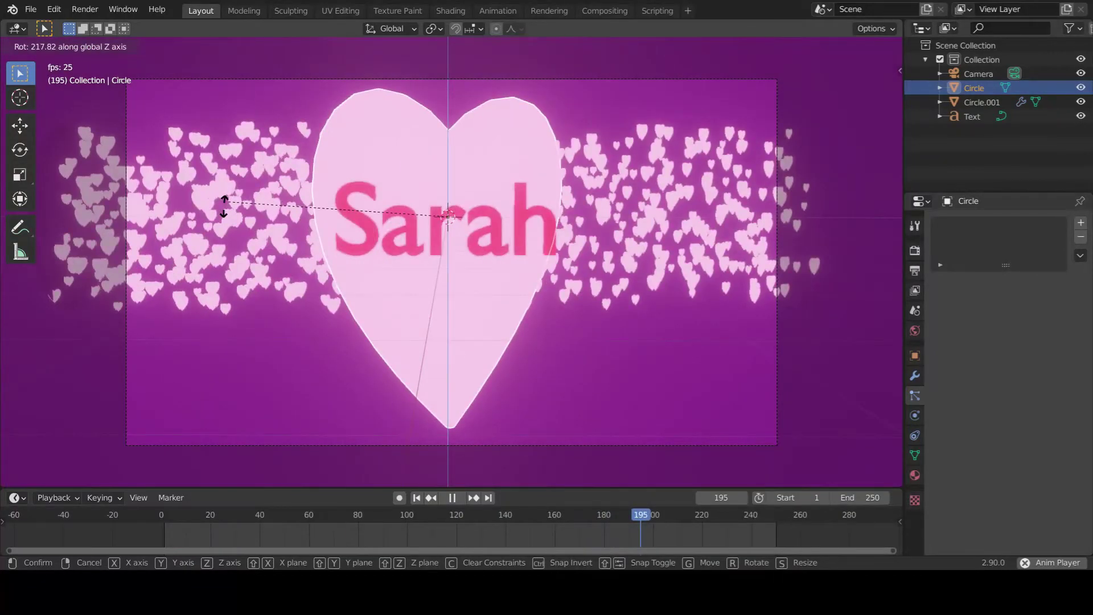
key("Escape")
Reselect the emitter circle, Circle.001, and pause the animation playback.
left_click(104, 261)
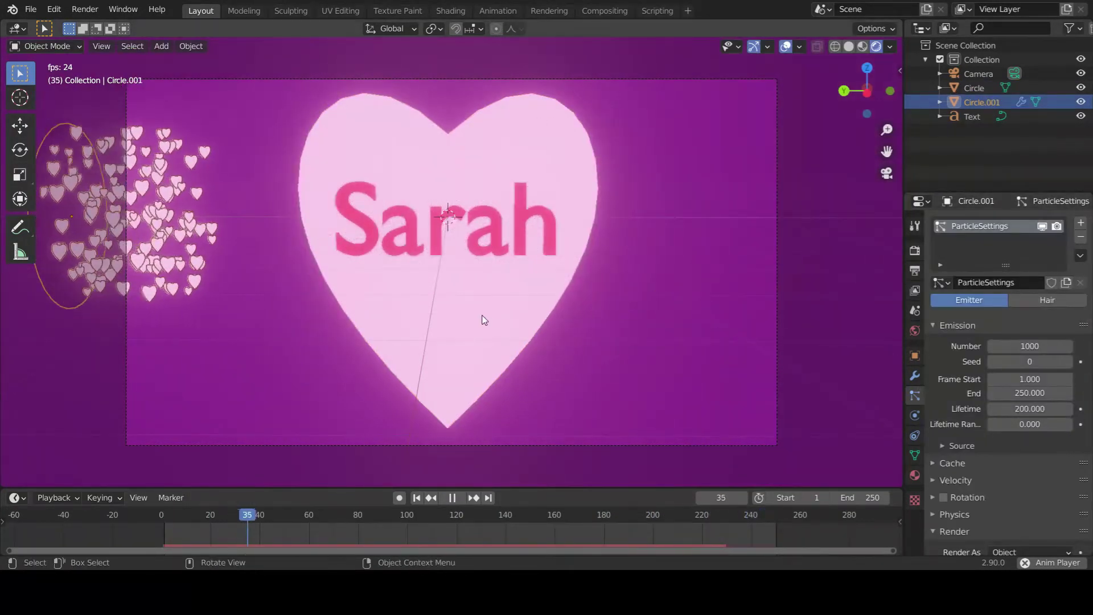
key("space")
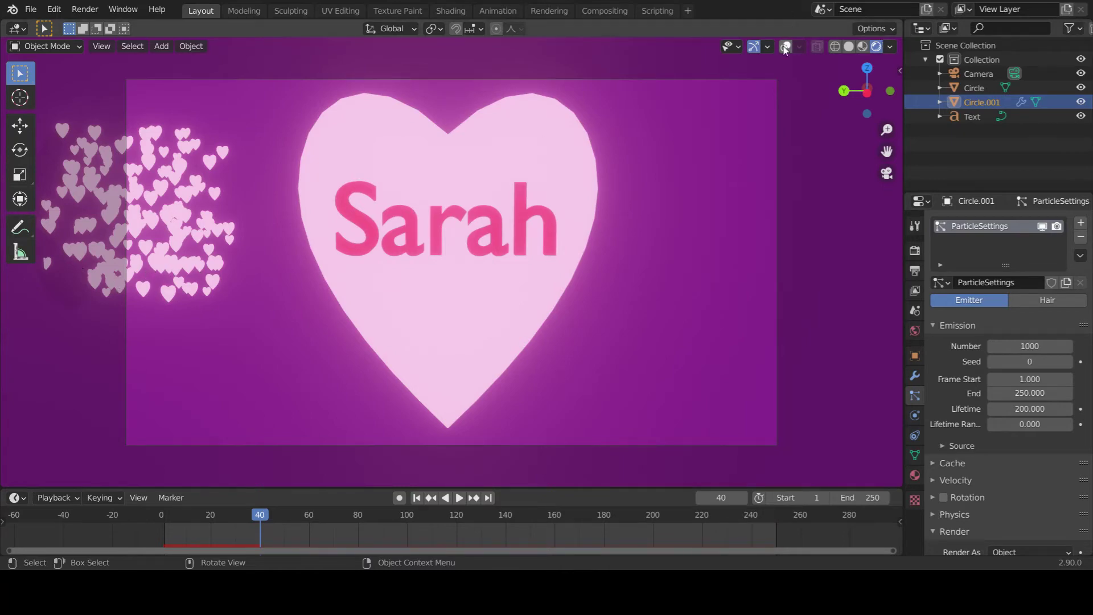
middle_click_drag(175, 330, 259, 330)
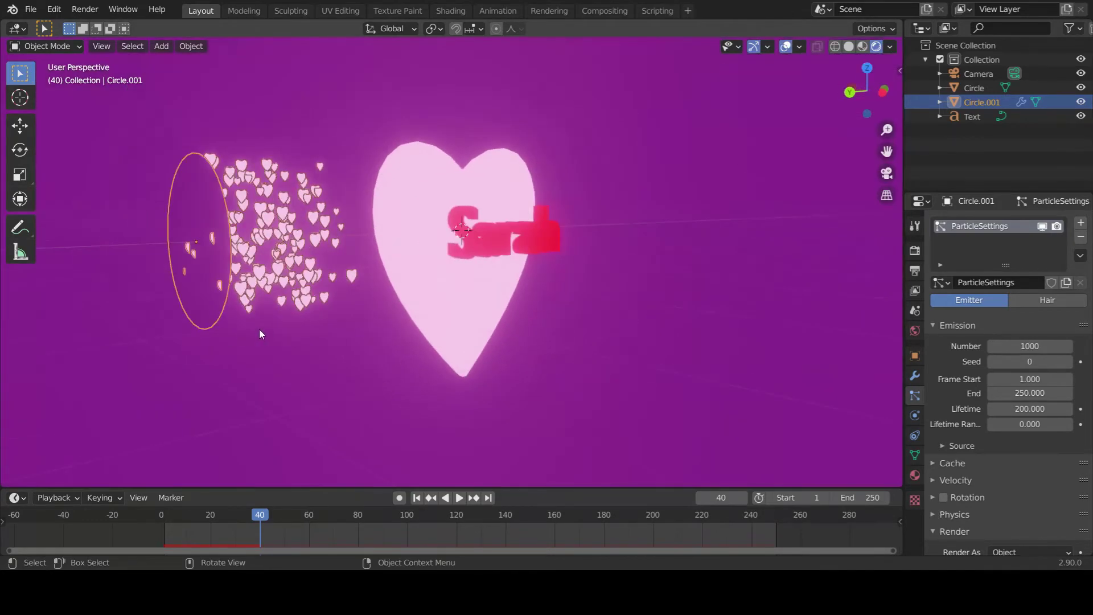
key("g")
key("z")
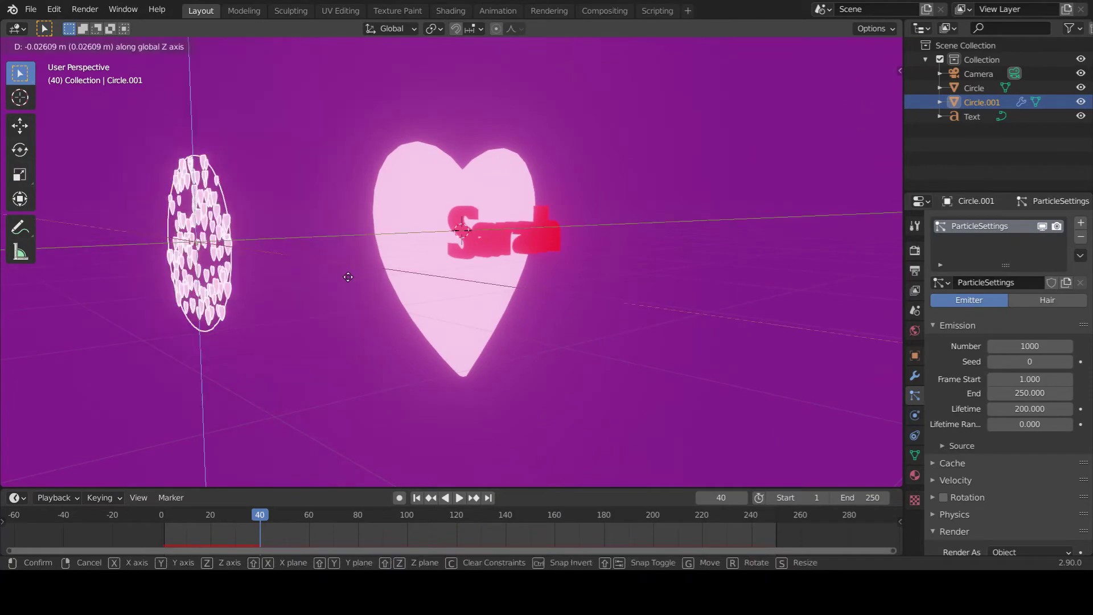
left_click(350, 308)
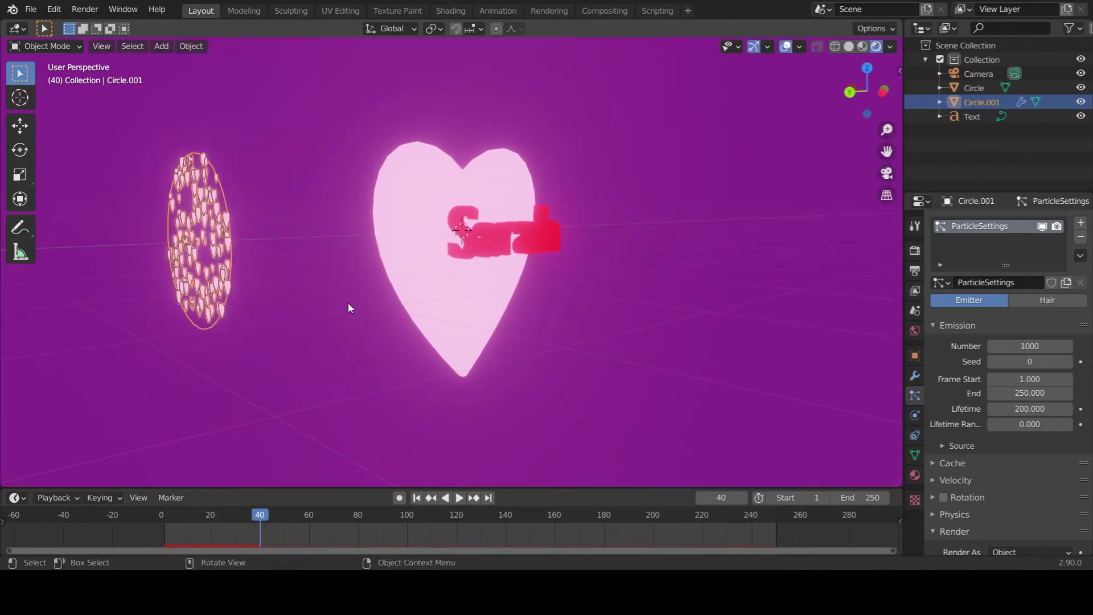
Scale the Circle.001 emitter up by about half and move it slightly down in the camera view.
key("KP_0")
key("Home")
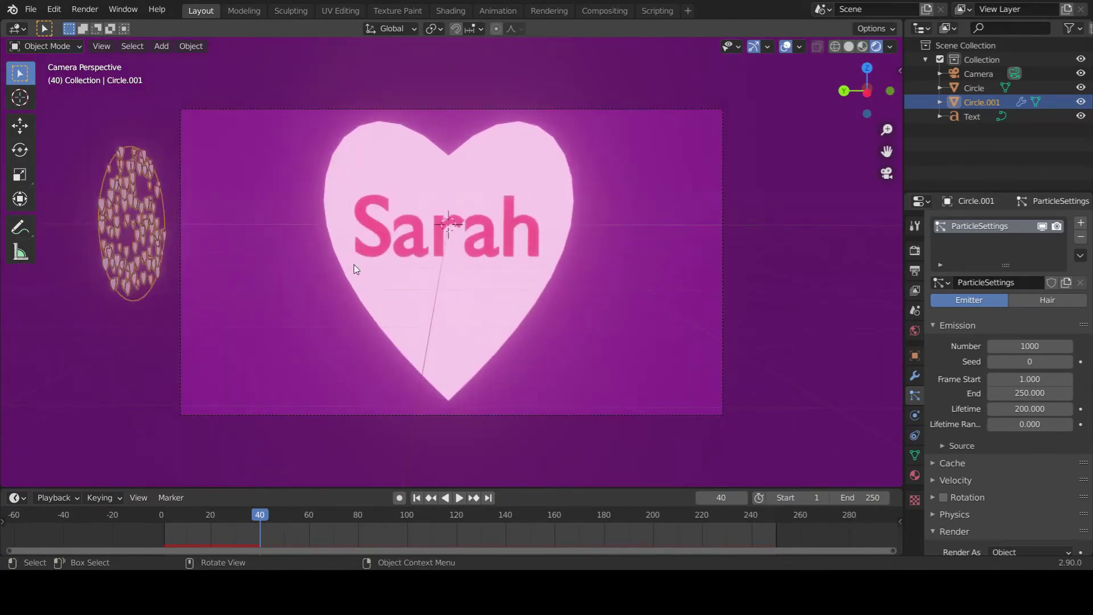
key("s")
left_click(469, 276)
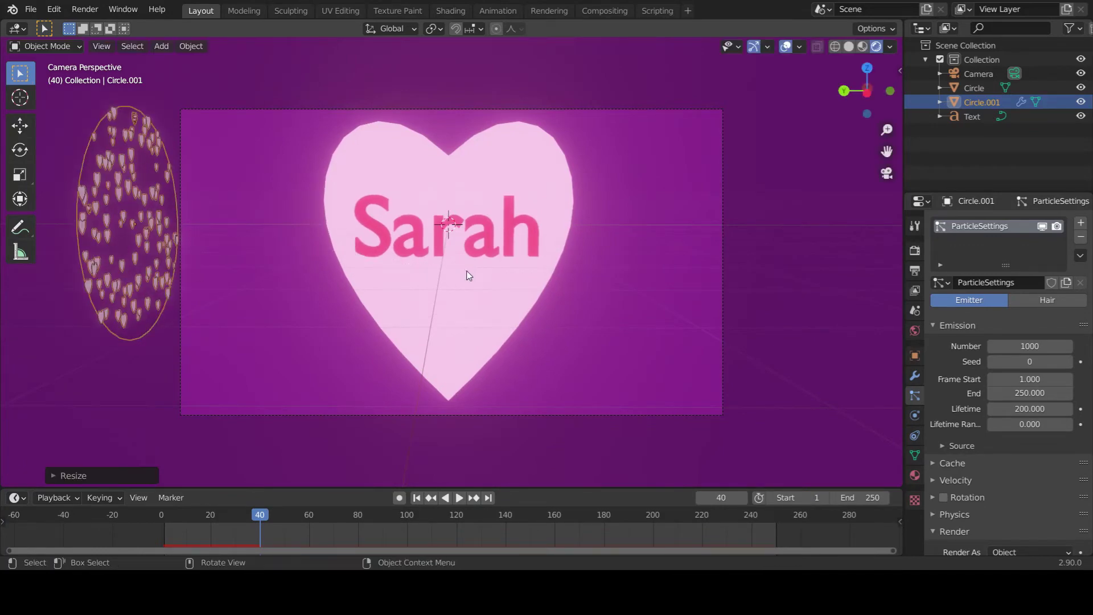
left_click(299, 261)
Play the animation to check the drifting hearts from several angles and the camera view, pause it and go to frame 188.
key("space")
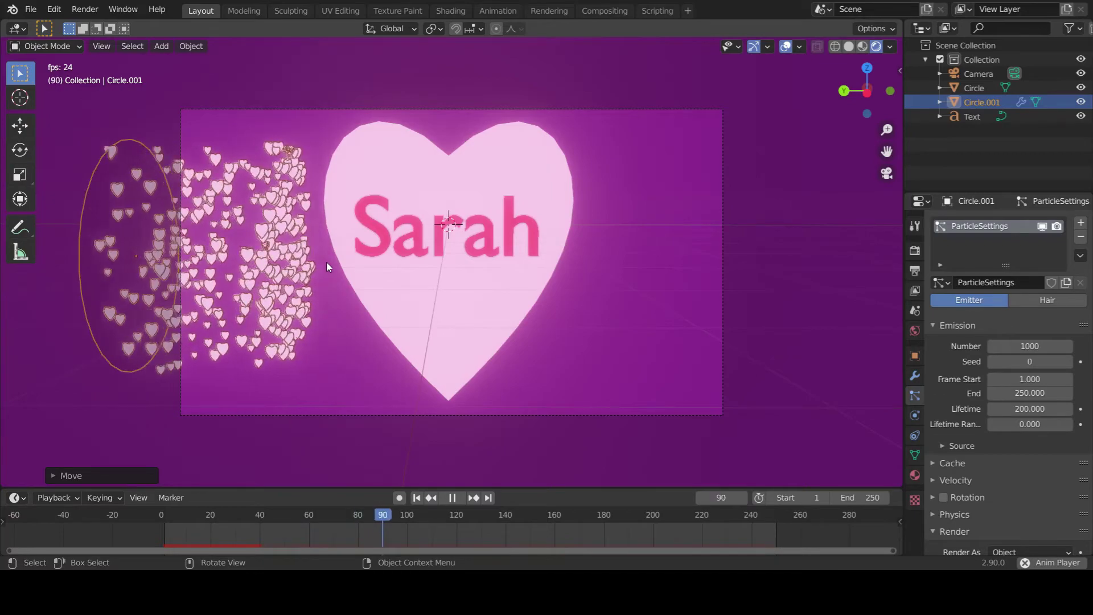
middle_click_drag(705, 277, 440, 283)
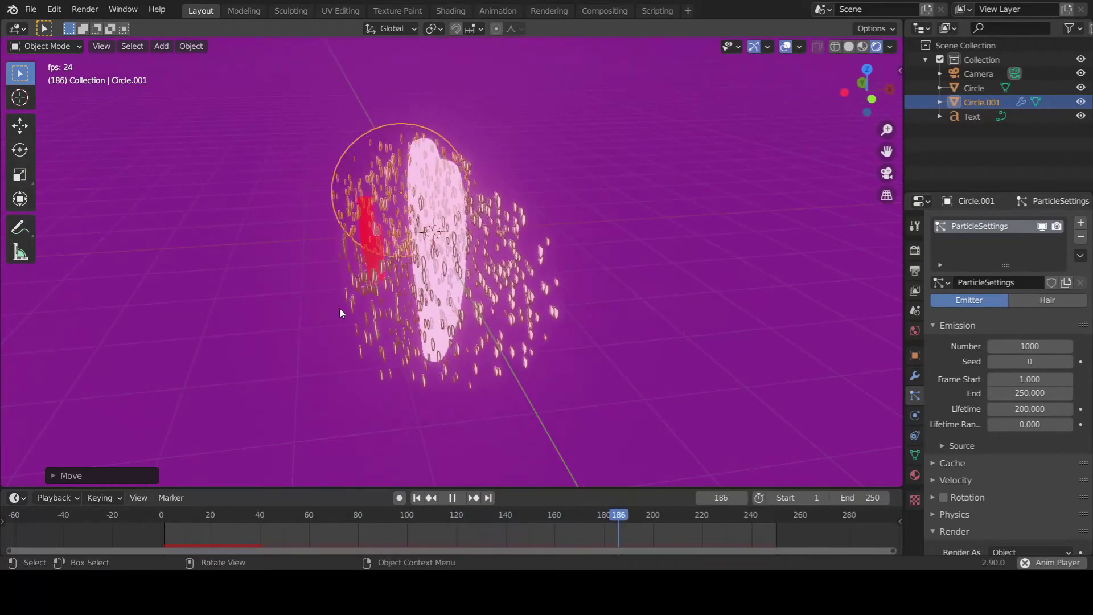
middle_click_drag(339, 308, 468, 279)
key("KP_0")
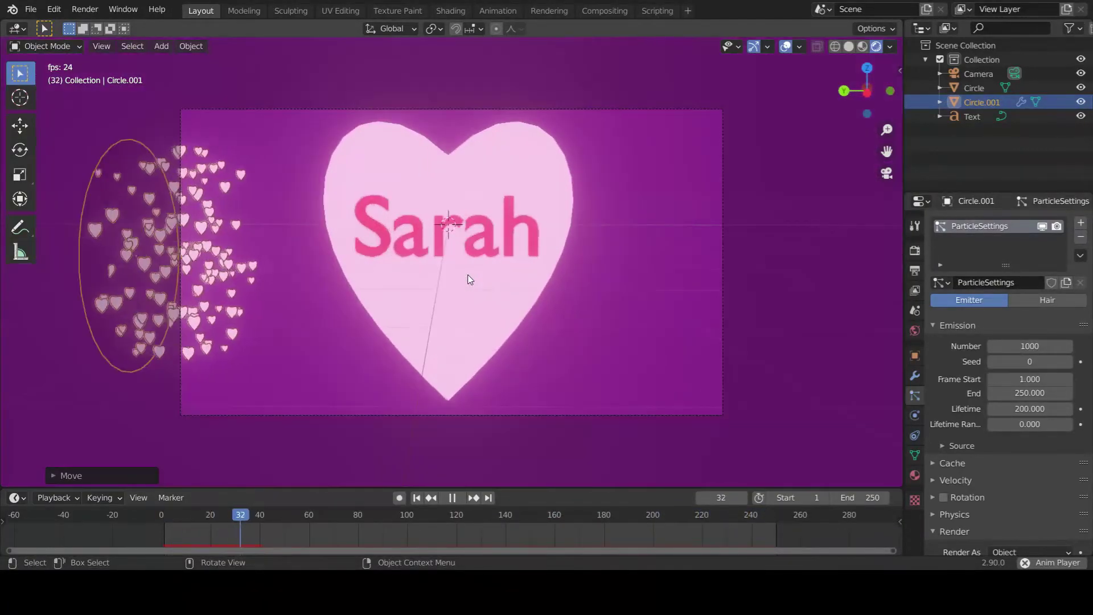
key("space")
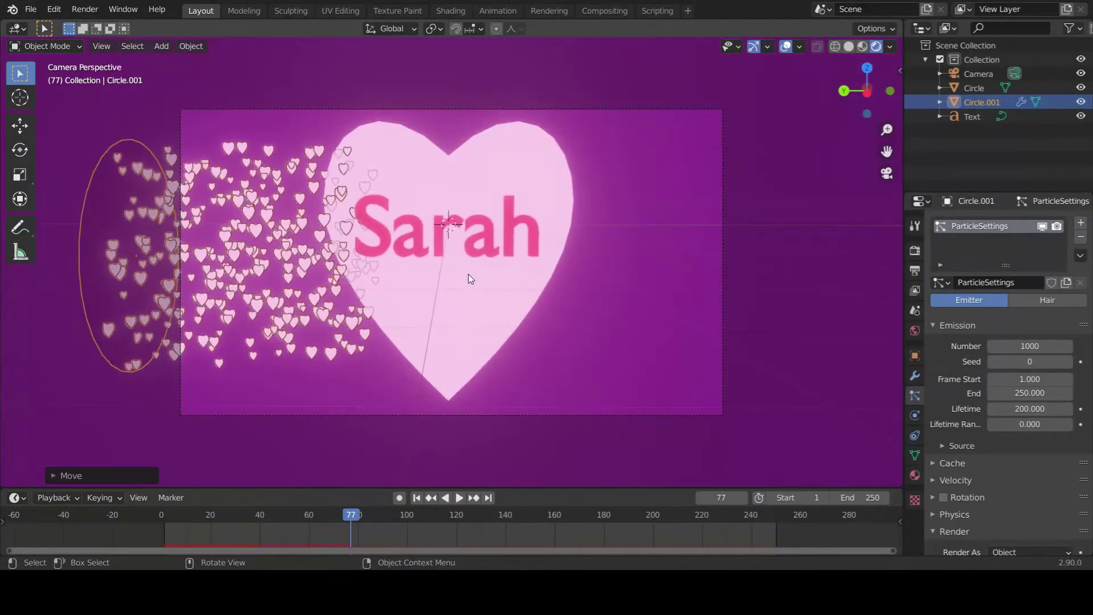
left_click_drag(382, 521, 624, 542)
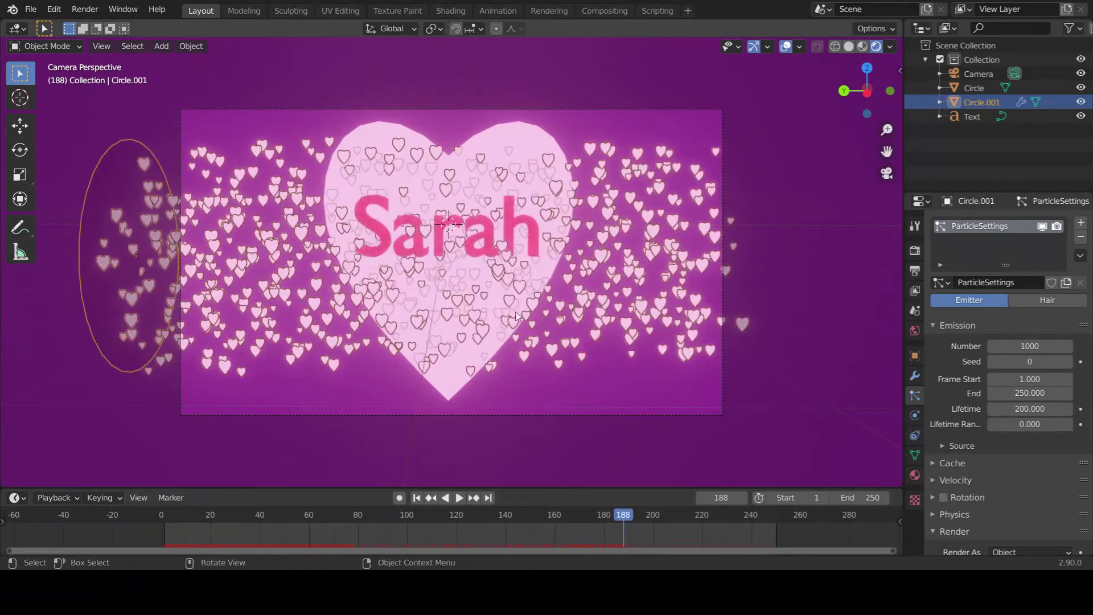
Select the large heart, Circle, and bring its material nodes into view in the Shading workspace.
left_click(526, 394)
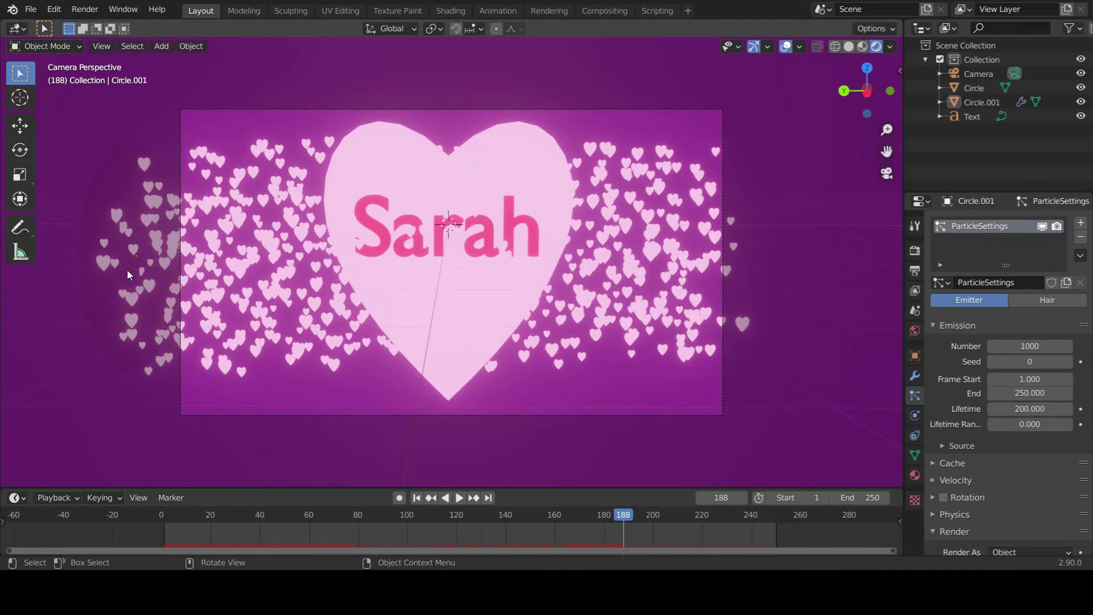
left_click(278, 297)
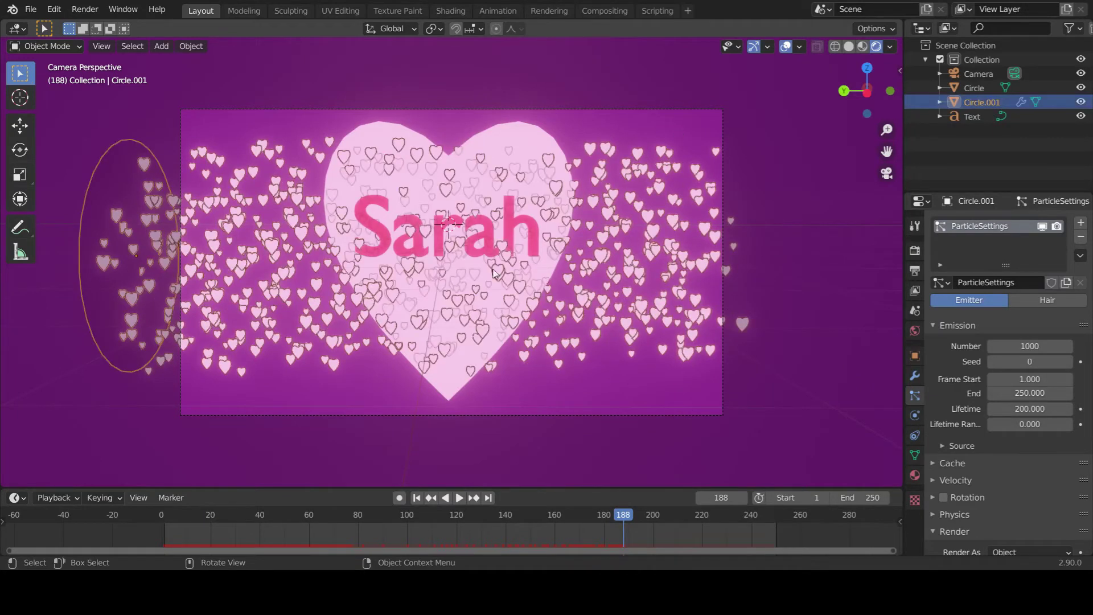
left_click(528, 131)
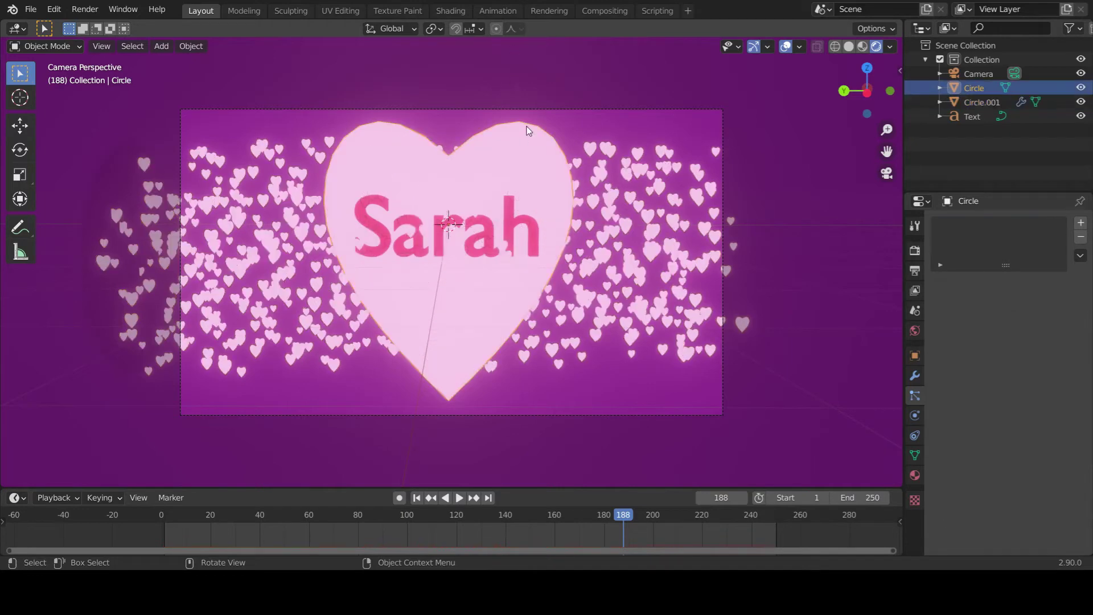
left_click(450, 10)
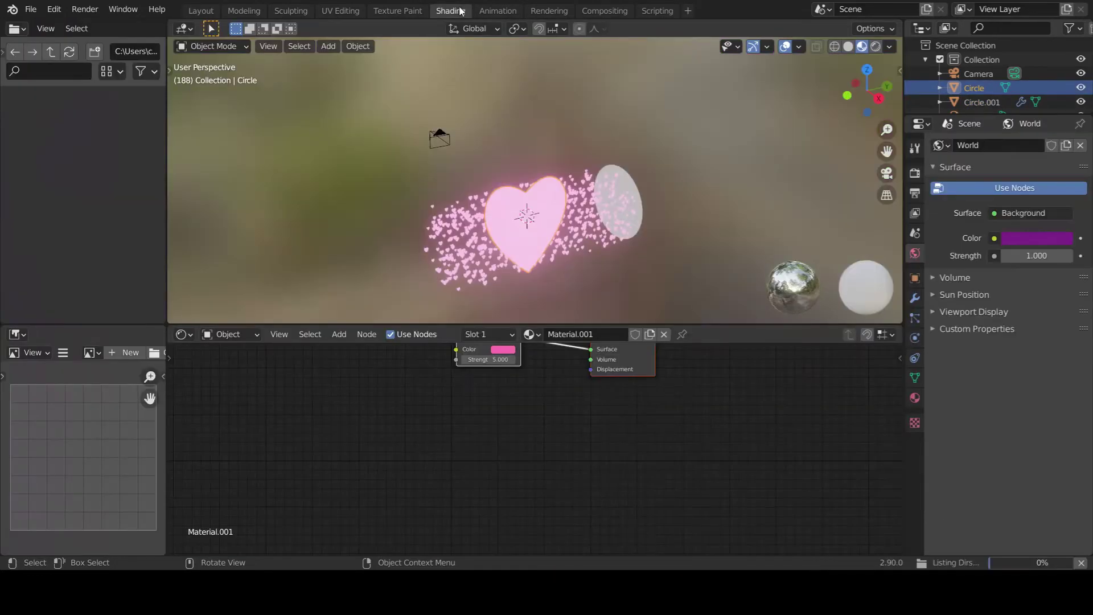
scroll(531, 498, "up", 5)
middle_click_drag(535, 418, 541, 548)
scroll(555, 410, "up", 1)
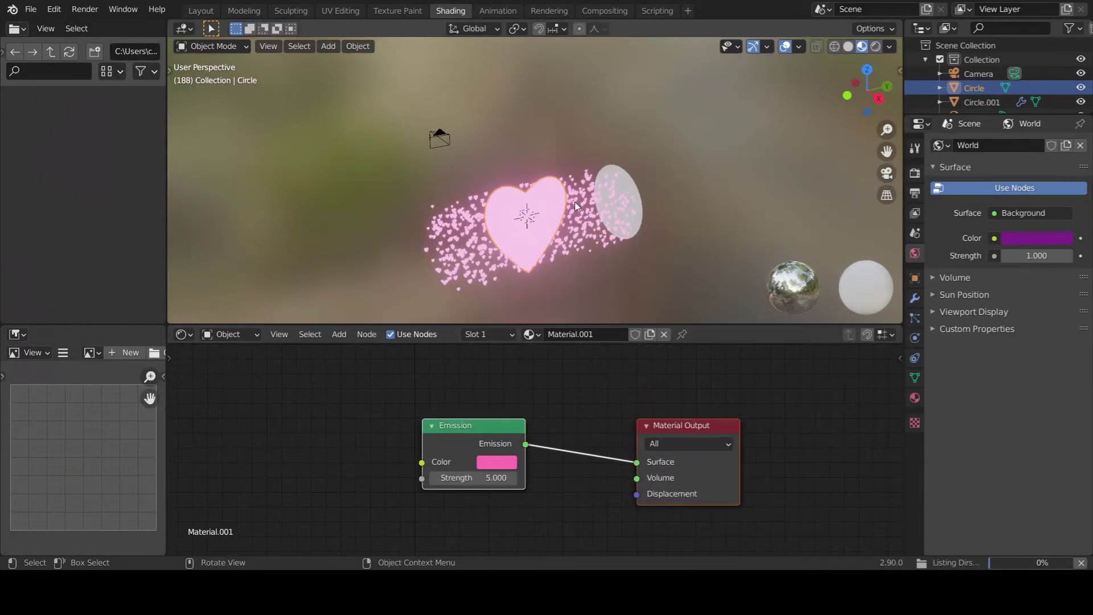
Show the rendered camera view in the Shading workspace's 3D viewport, briefly comparing it with solid shading.
middle_click_drag(604, 209, 616, 190)
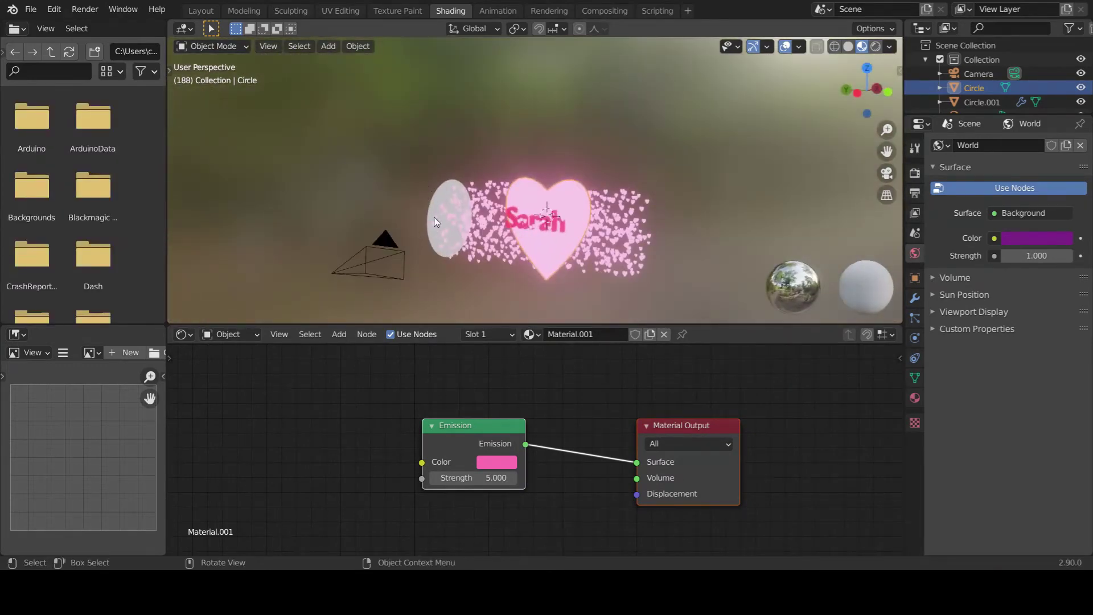
left_click(875, 46)
middle_click_drag(607, 239, 624, 242)
key("KP_0")
scroll(512, 244, "up", 2)
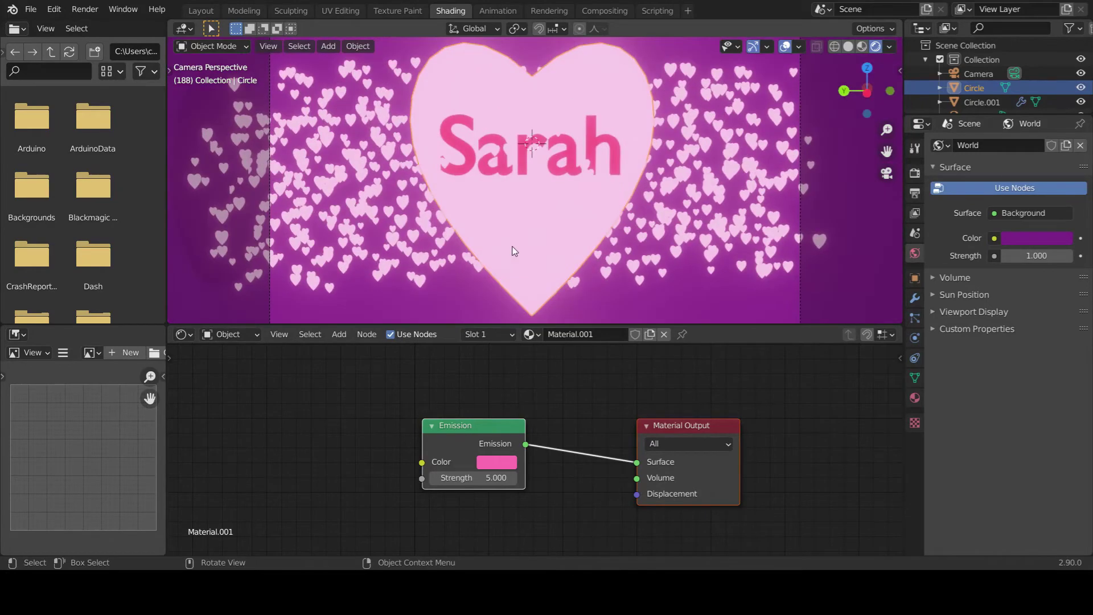
scroll(529, 234, "down", 2)
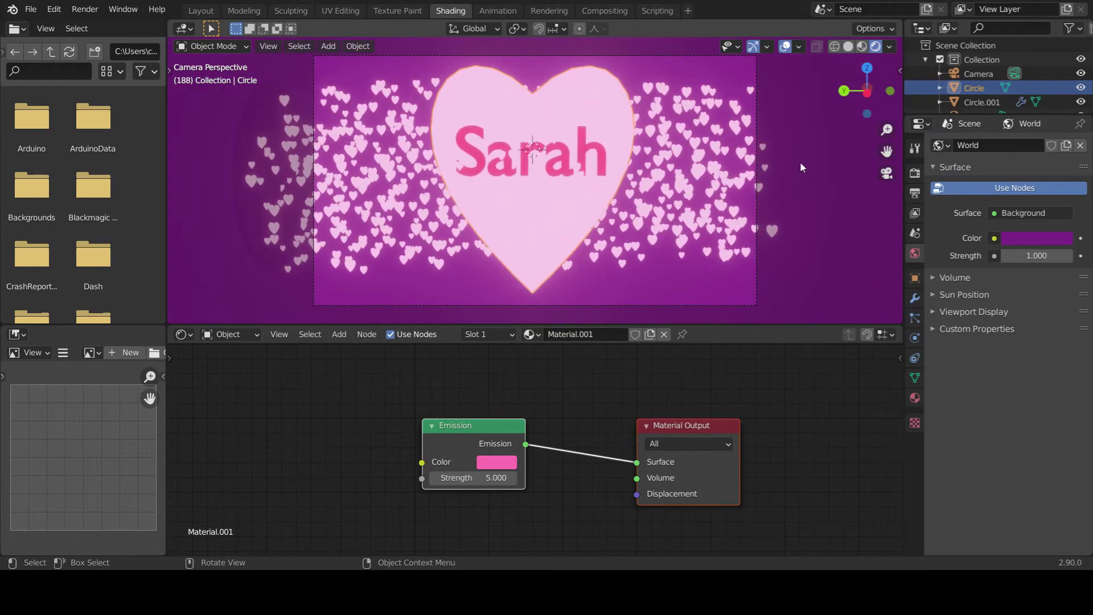
left_click(848, 46)
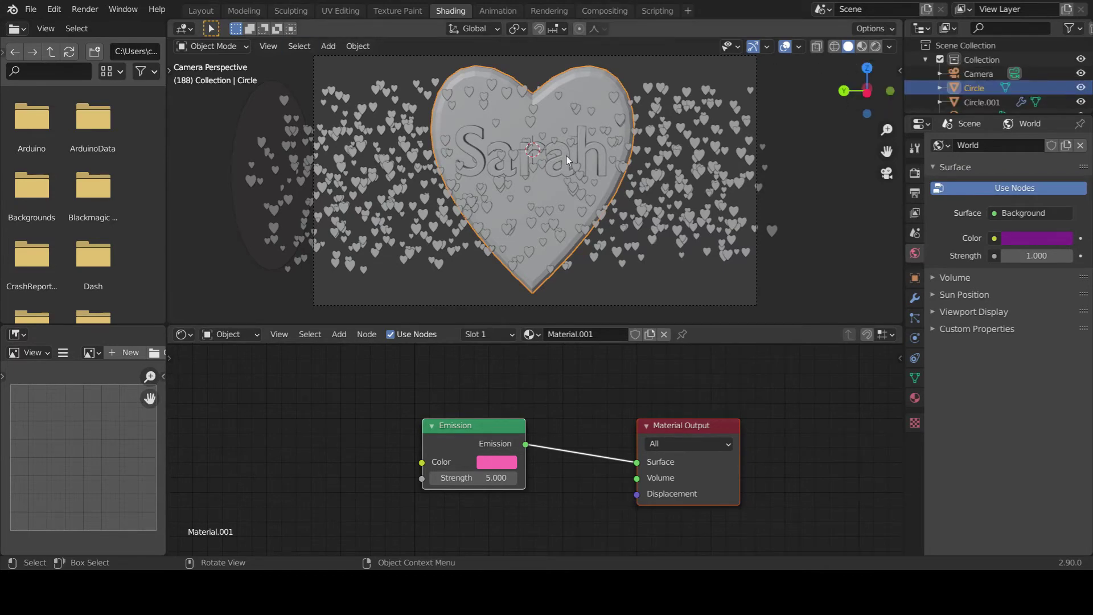
left_click(876, 47)
scroll(482, 464, "down", 1)
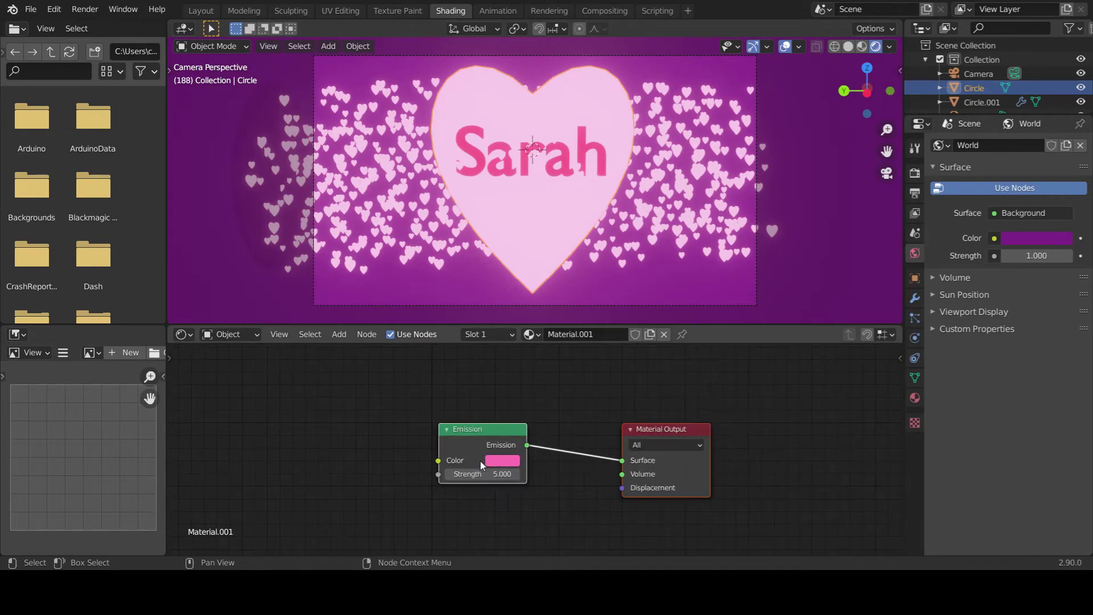
Add a ColorRamp node before the Emission node in the heart's Material.001.
scroll(612, 442, "up", 4)
middle_click_drag(681, 420, 611, 416)
scroll(611, 416, "up", 3)
scroll(618, 429, "down", 4)
middle_click_drag(513, 435, 669, 433)
key("shift+a")
left_click(352, 390)
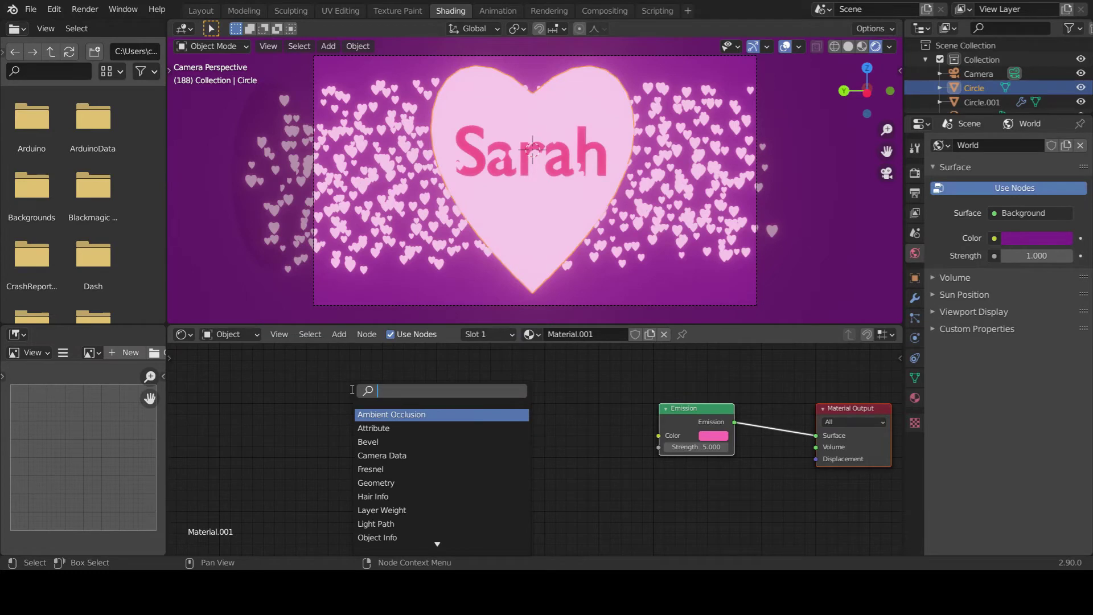
key("Return")
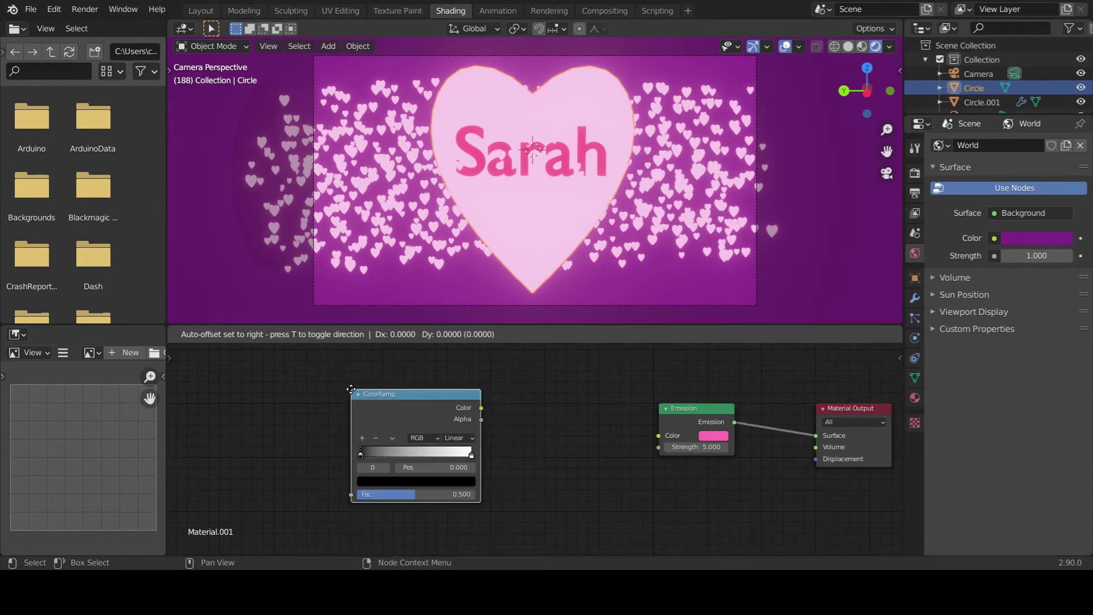
left_click(447, 403)
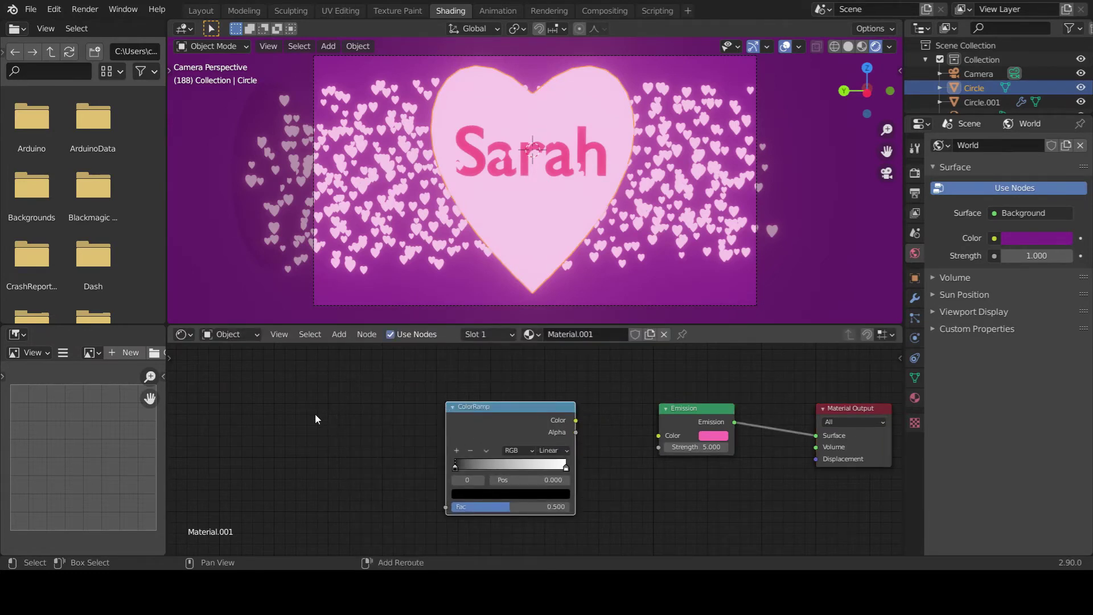
Connect the ColorRamp's Color output to the Emission node's Color input.
key("shift+a")
scroll(592, 440, "down", 1)
middle_click_drag(617, 444, 577, 437)
scroll(561, 438, "up", 3)
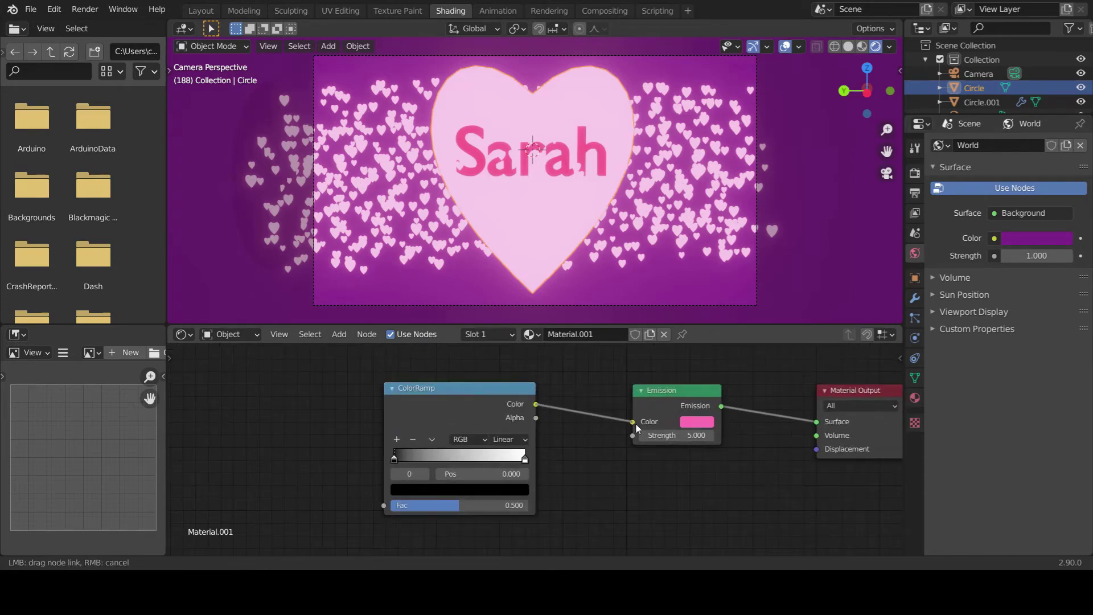
left_click_drag(637, 428, 635, 427)
middle_click_drag(545, 517, 590, 496)
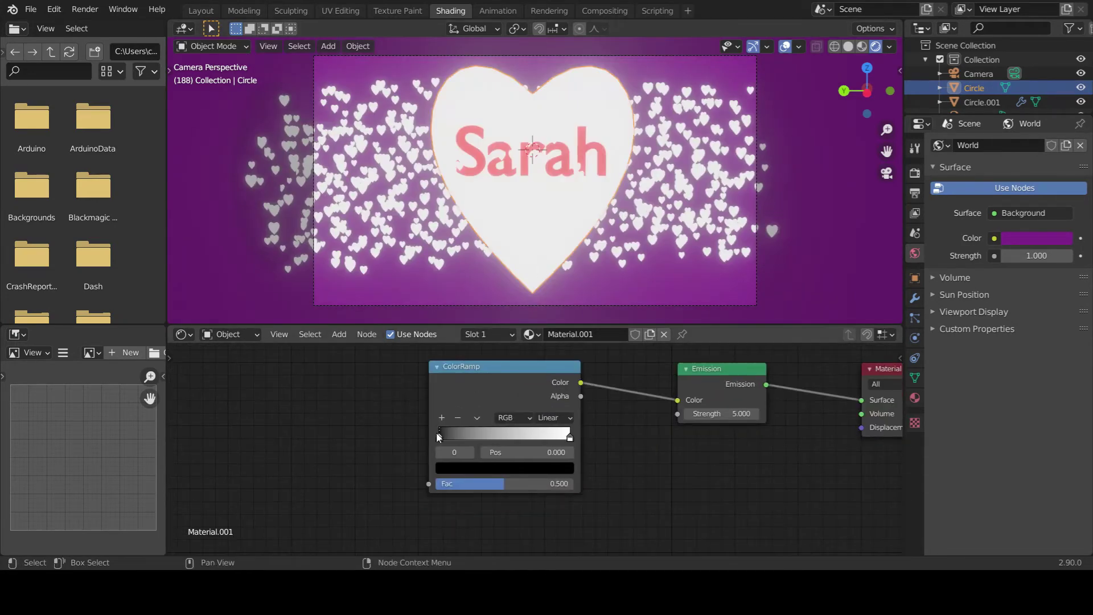
Try shifting the ColorRamp's first stop and varying its Fac value to see the effect on the heart.
mouse_move(439, 437)
left_mouse_down()
mouse_move(512, 442)
mouse_move(420, 436)
left_mouse_up()
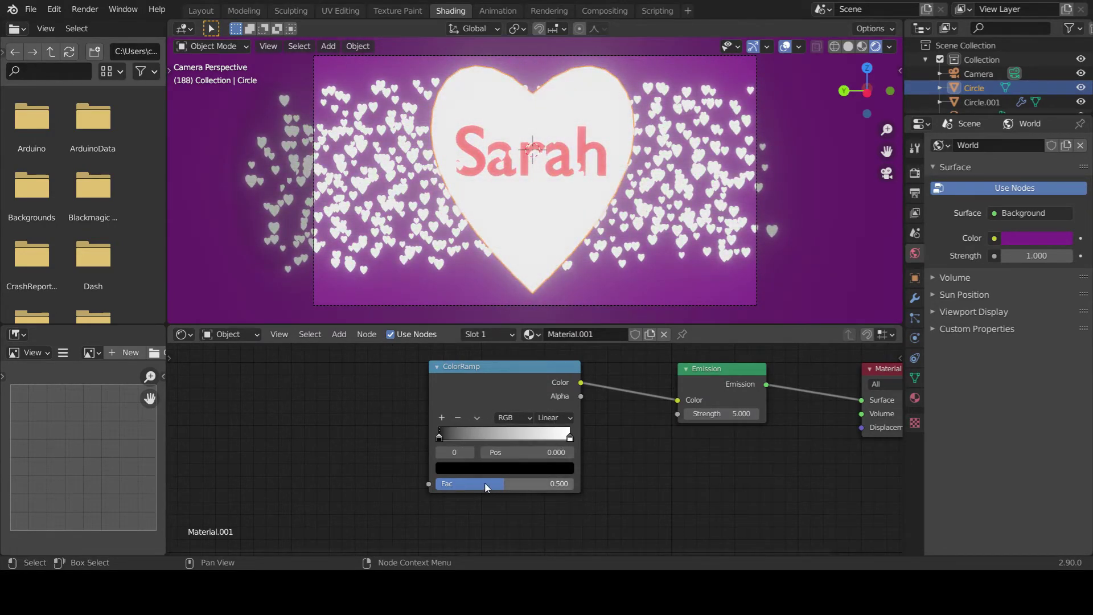
left_click_drag(485, 484, 500, 484)
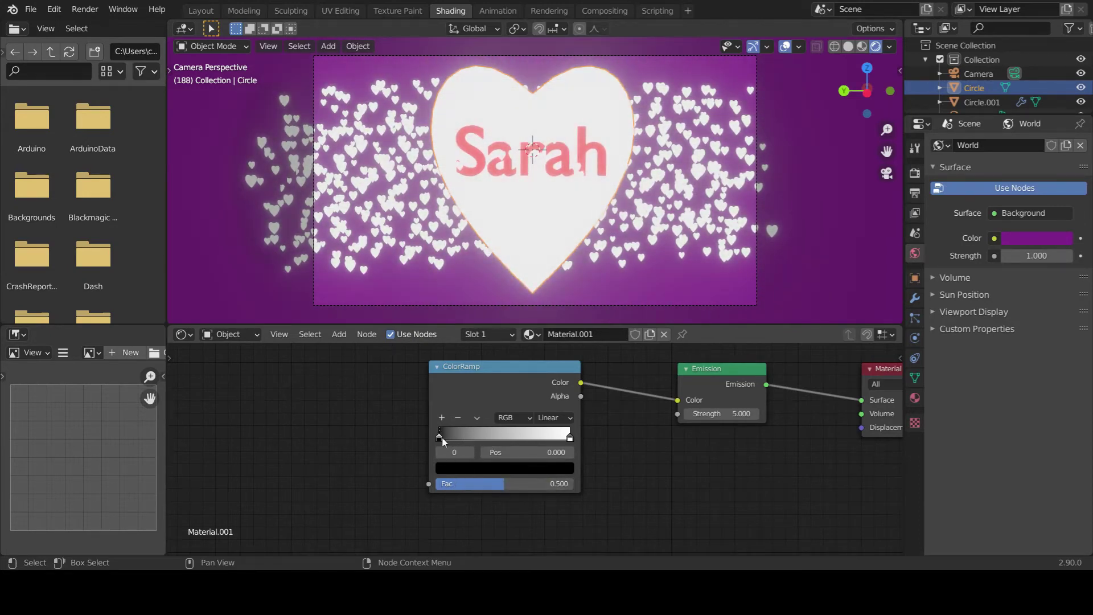
left_click_drag(439, 437, 483, 437)
left_click_drag(511, 450, 463, 442)
Set the ColorRamp interpolation to Ease and colour its first stop red.
left_click(559, 420)
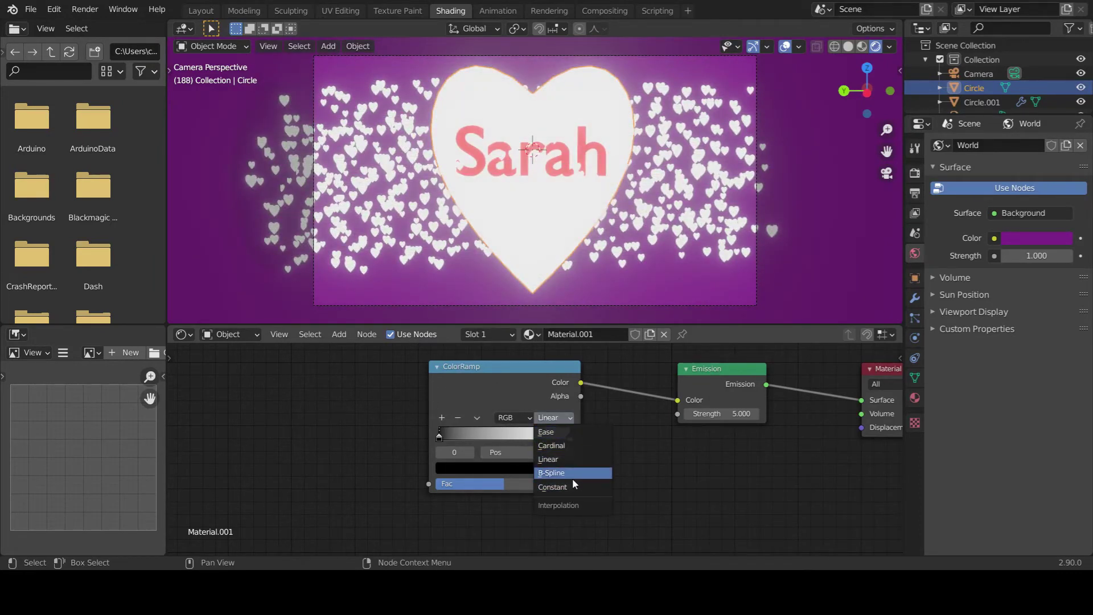
left_click(563, 434)
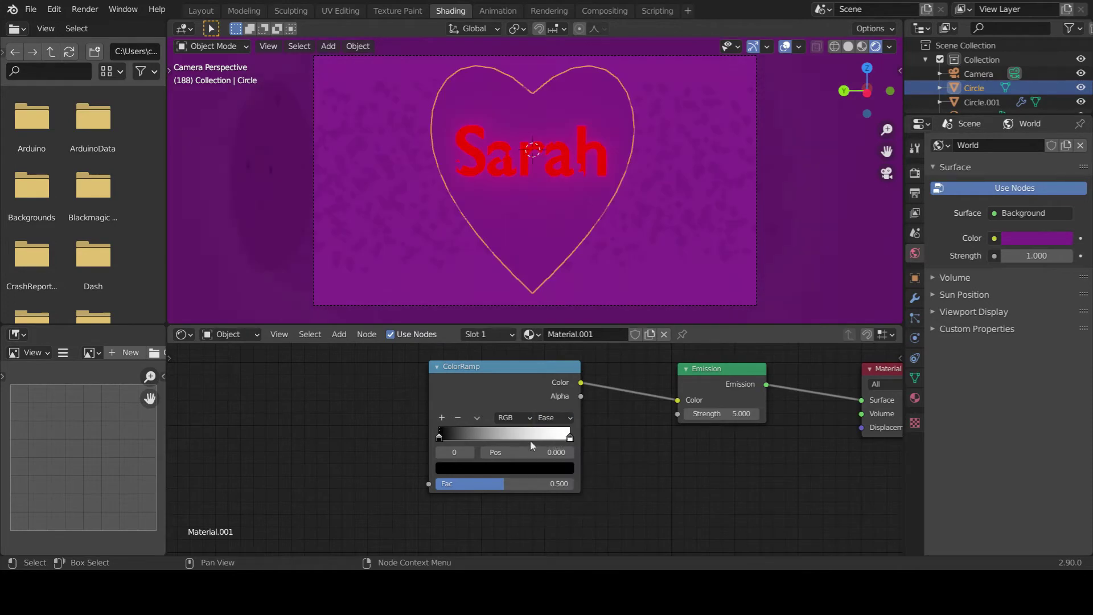
left_click(479, 470)
left_click_drag(484, 436, 520, 425)
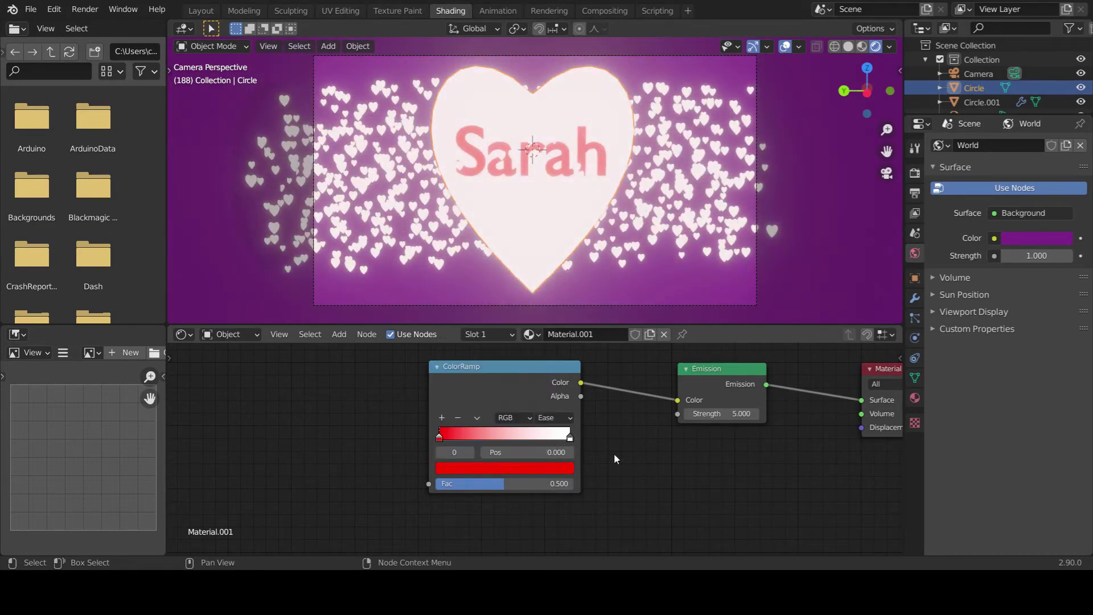
Colour the ColorRamp's last stop, at position 1.000, a saturated violet.
left_click(570, 437)
left_click(496, 470)
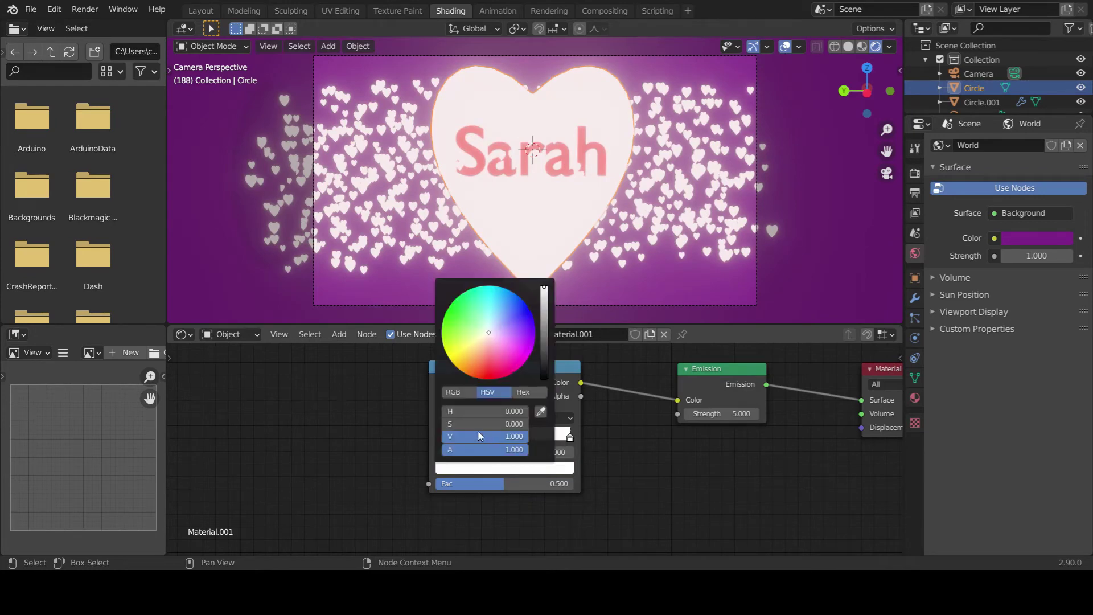
mouse_move(463, 424)
left_mouse_down()
mouse_move(520, 424)
mouse_move(512, 412)
left_mouse_up()
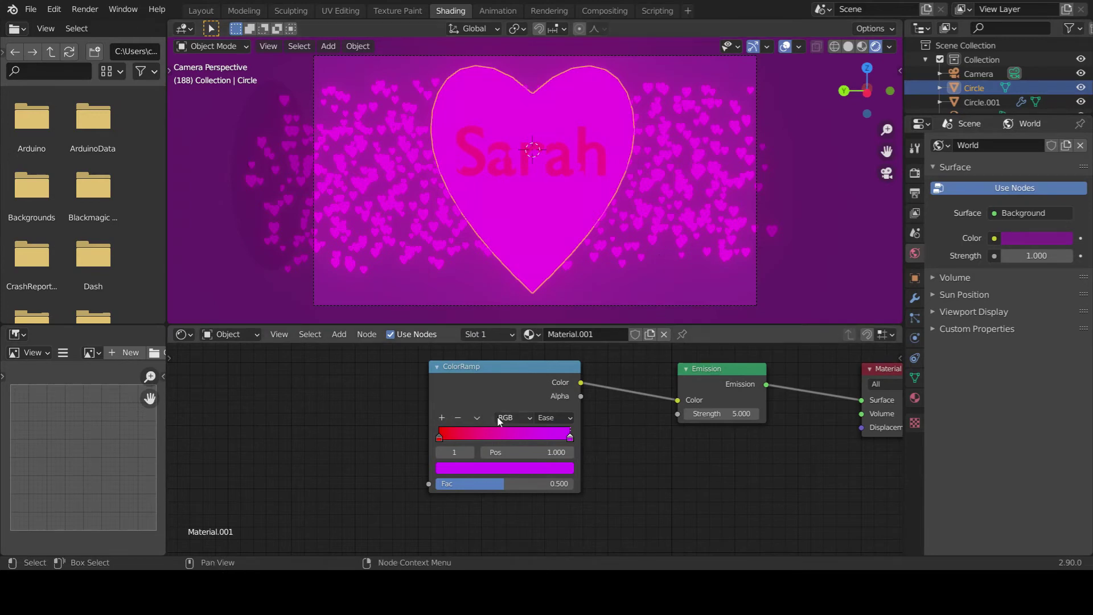
Add a middle stop to the ColorRamp at position 0.500 and colour it magenta-pink.
left_click(442, 418)
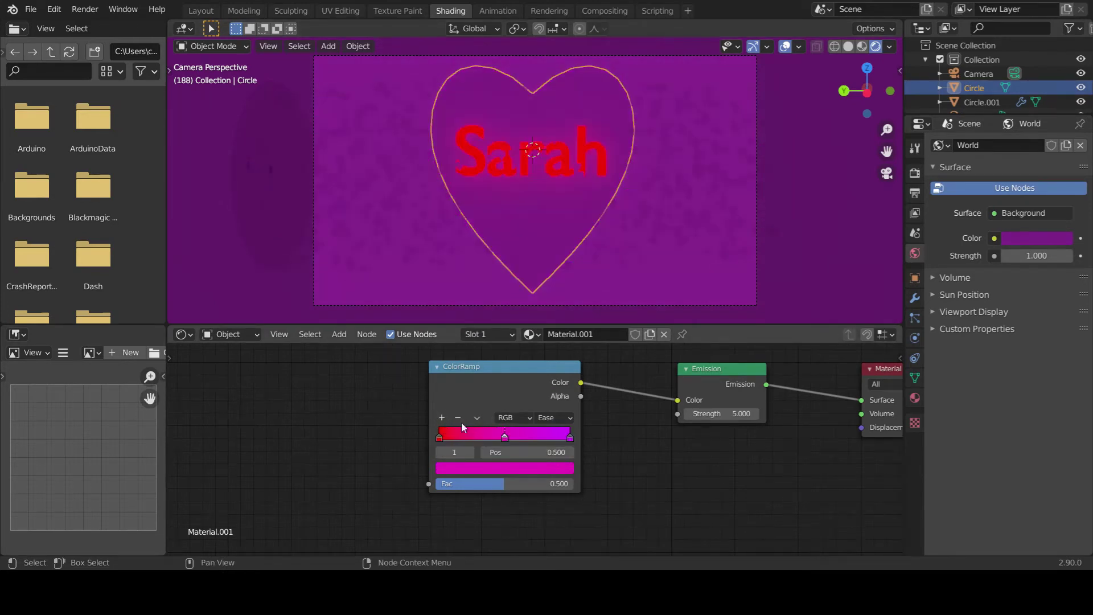
left_click(505, 469)
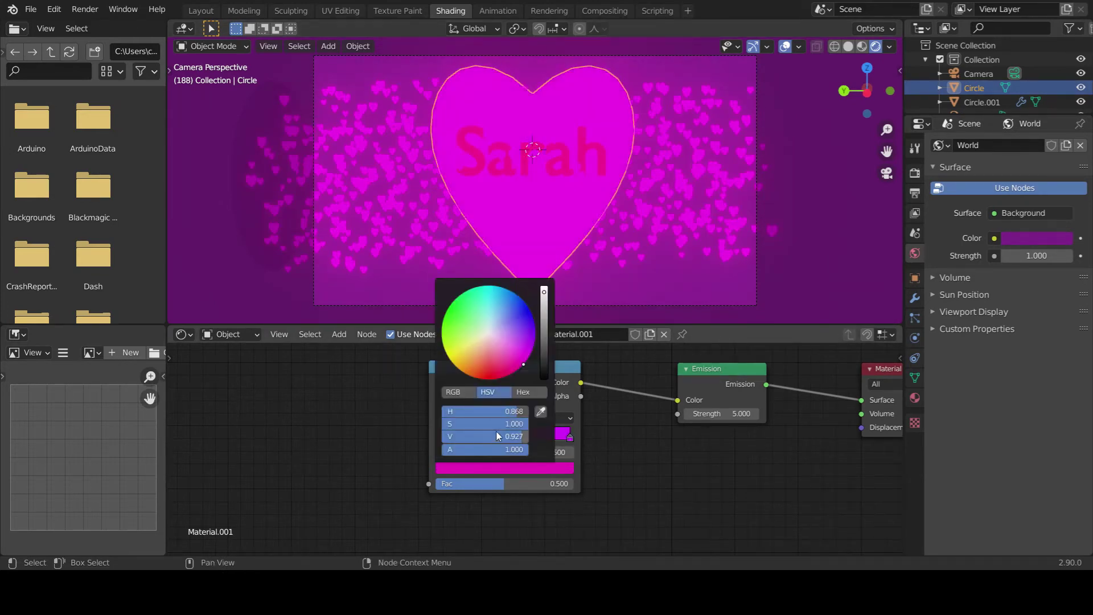
mouse_move(498, 436)
left_mouse_down()
mouse_move(524, 437)
mouse_move(504, 413)
left_mouse_up()
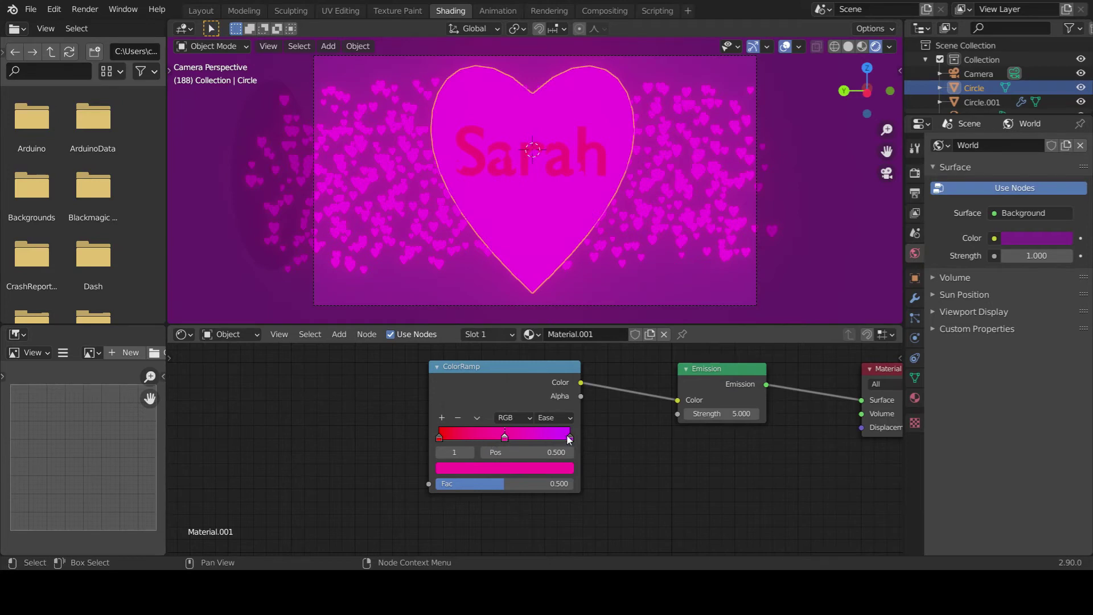
Add an Object Info node ahead of the ColorRamp and connect its Random output to the ColorRamp's Fac input.
scroll(494, 411, "down", 3)
scroll(512, 410, "up", 3)
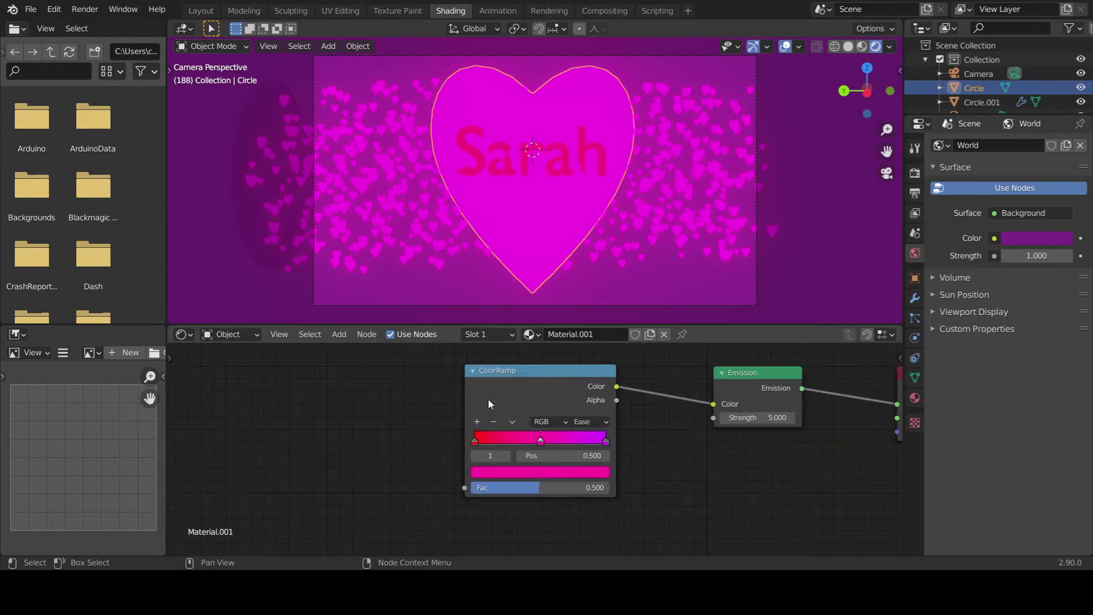
scroll(487, 390, "down", 2)
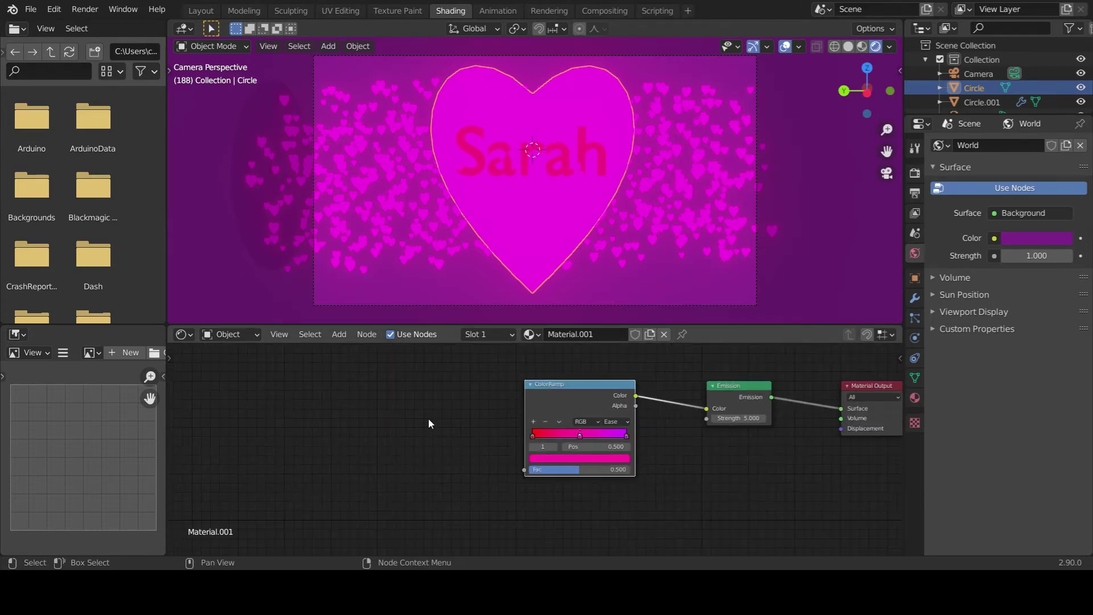
key("shift+a")
left_click(405, 388)
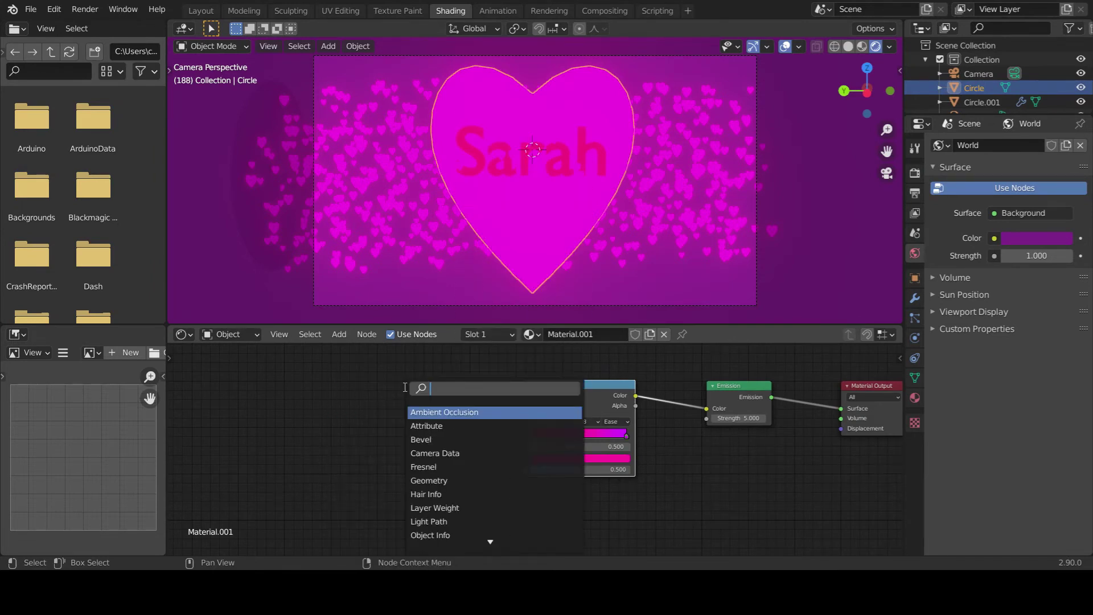
type("ob")
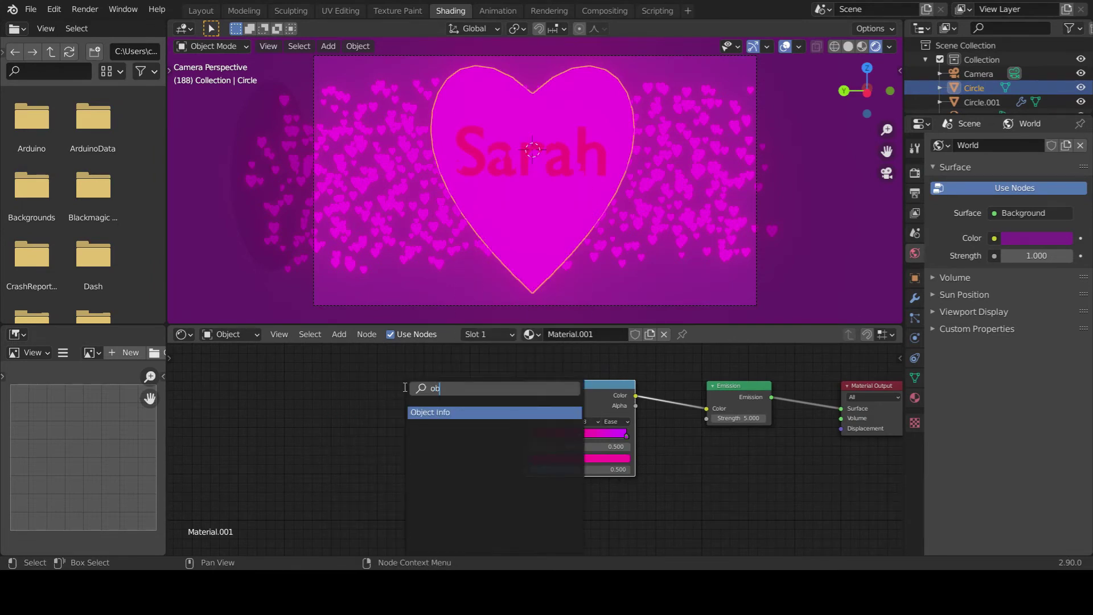
key("Return")
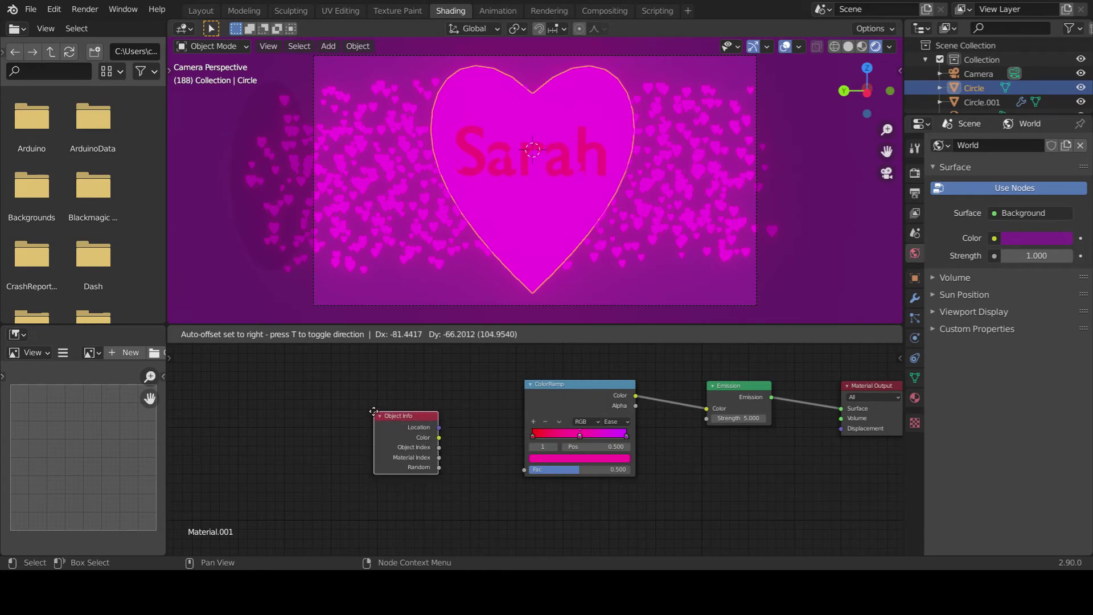
left_click(320, 423)
scroll(530, 455, "up", 2)
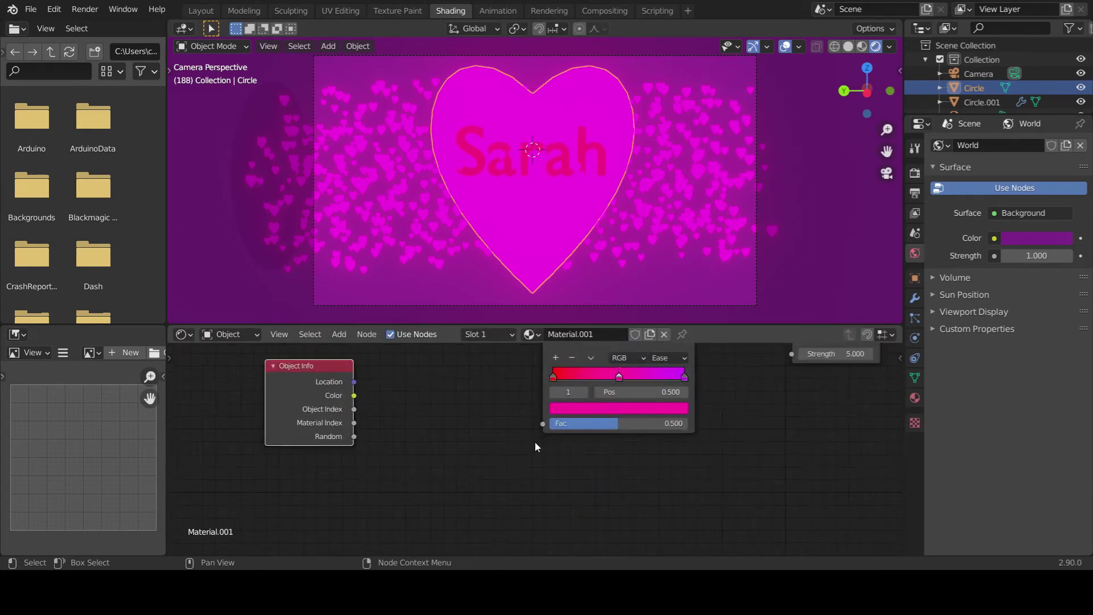
mouse_move(352, 452)
left_mouse_down()
mouse_move(380, 429)
mouse_move(540, 439)
left_mouse_up()
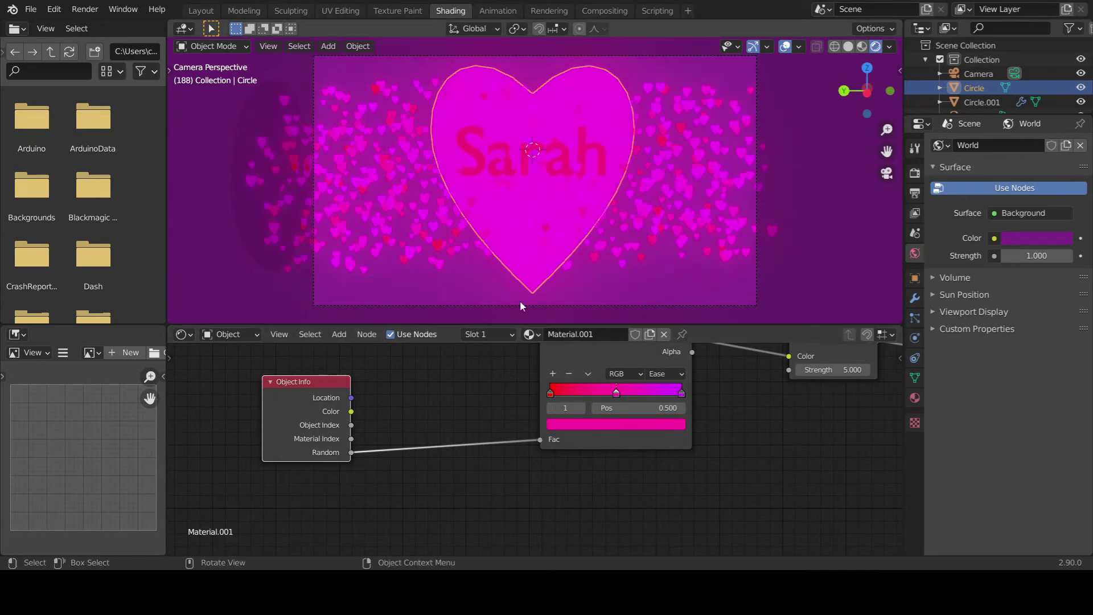
Lighten the ColorRamp's middle stop to a softer pink by lowering its saturation.
scroll(399, 206, "up", 3)
scroll(406, 262, "down", 2)
scroll(406, 262, "down", 1)
middle_click_drag(679, 421, 548, 463)
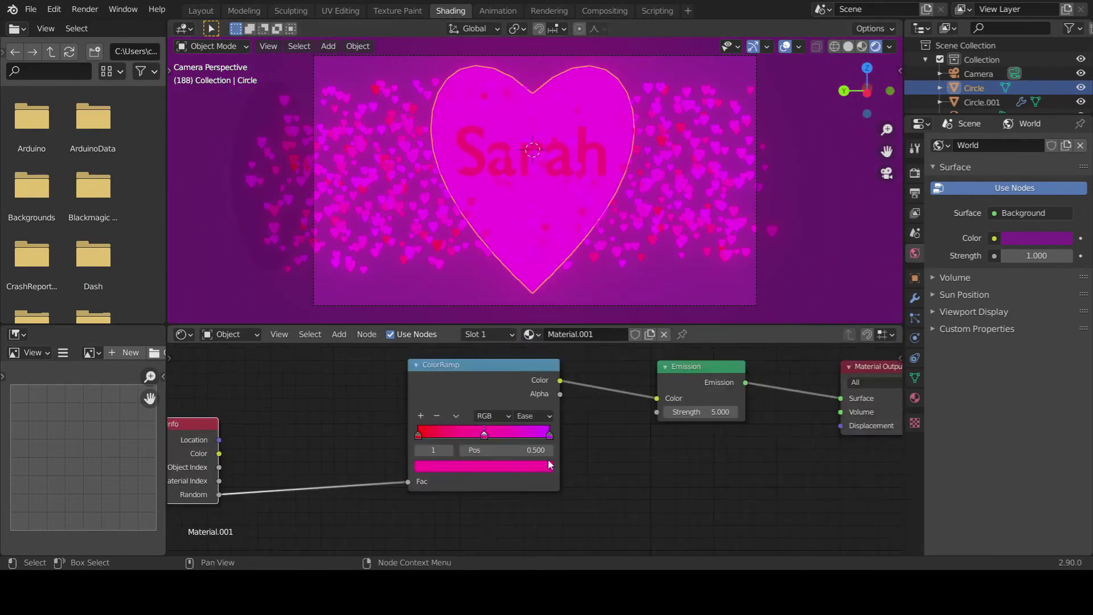
scroll(542, 455, "up", 4)
scroll(738, 154, "down", 2)
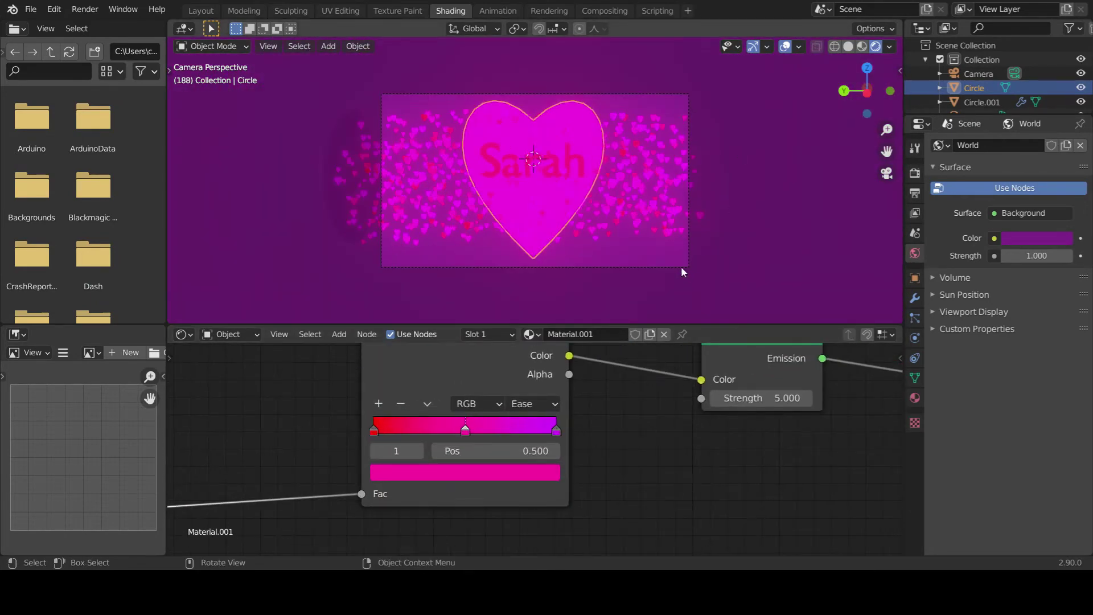
scroll(684, 273, "up", 3)
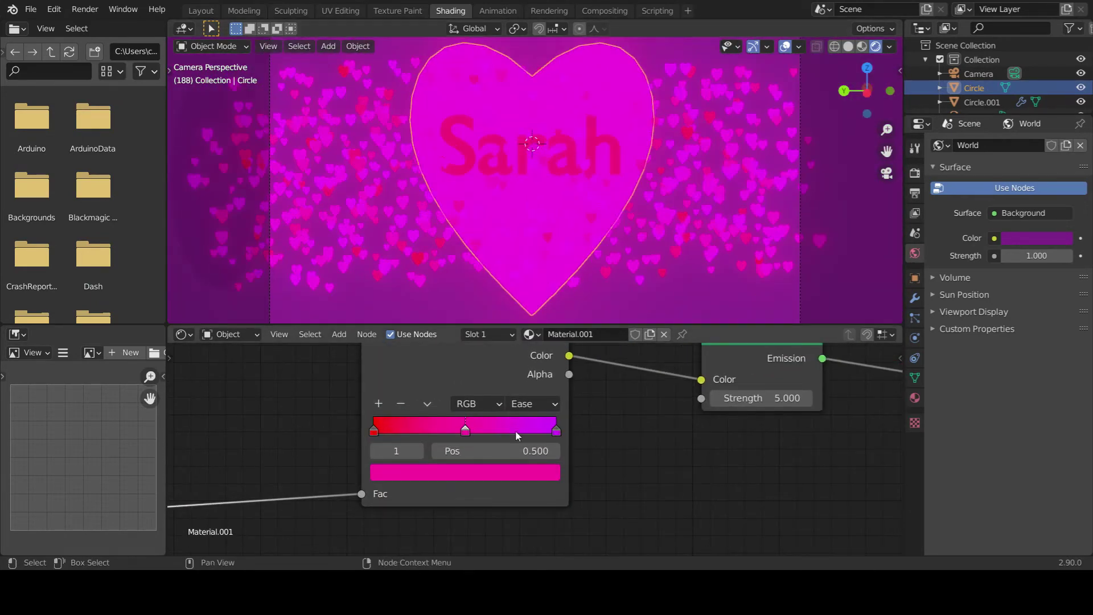
mouse_move(376, 432)
left_mouse_down()
mouse_move(451, 429)
mouse_move(376, 432)
left_mouse_up()
left_click(464, 435)
left_click(464, 474)
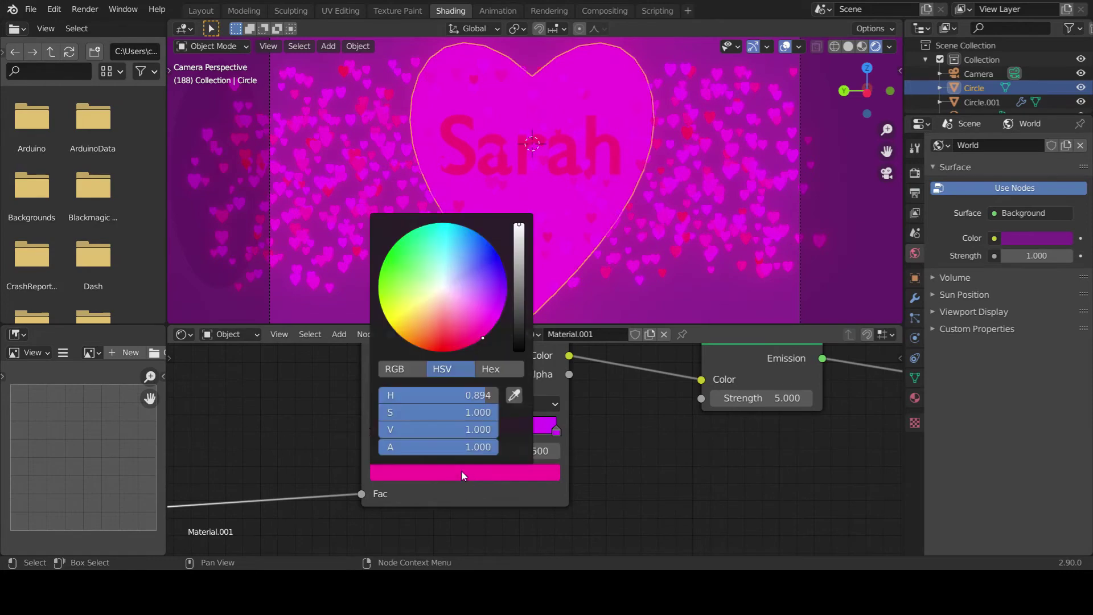
left_click_drag(455, 434, 458, 411)
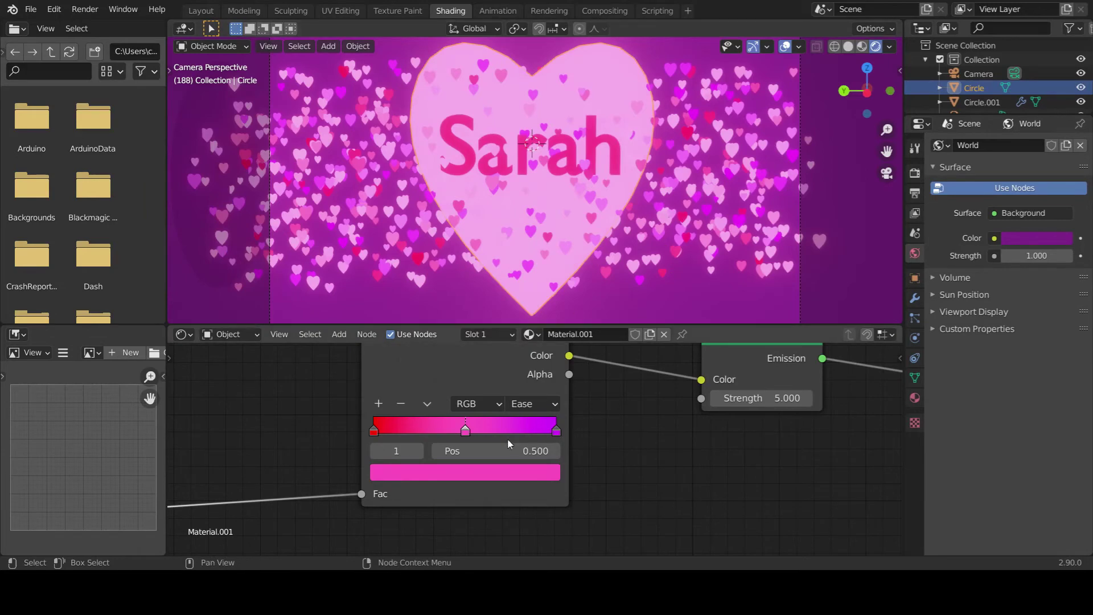
middle_click_drag(650, 425, 642, 463)
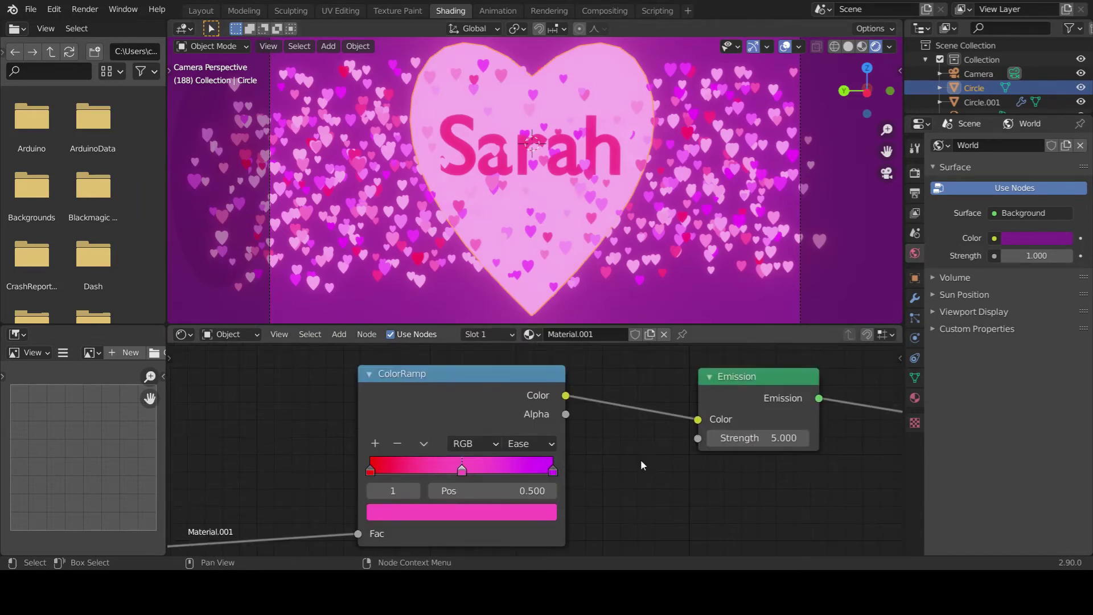
left_click(525, 512)
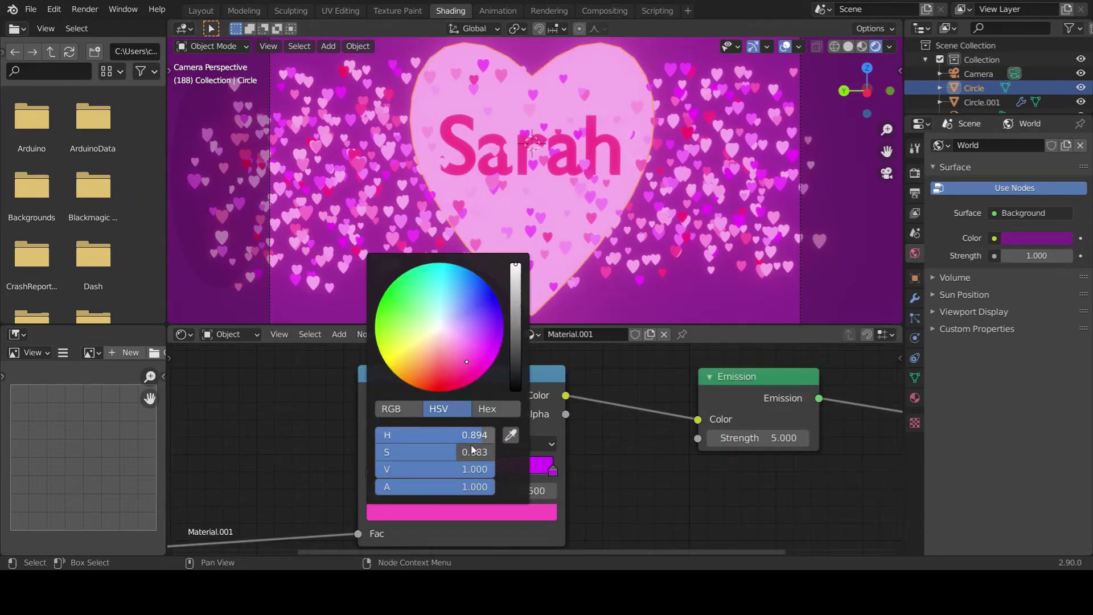
left_click_drag(464, 456, 453, 456)
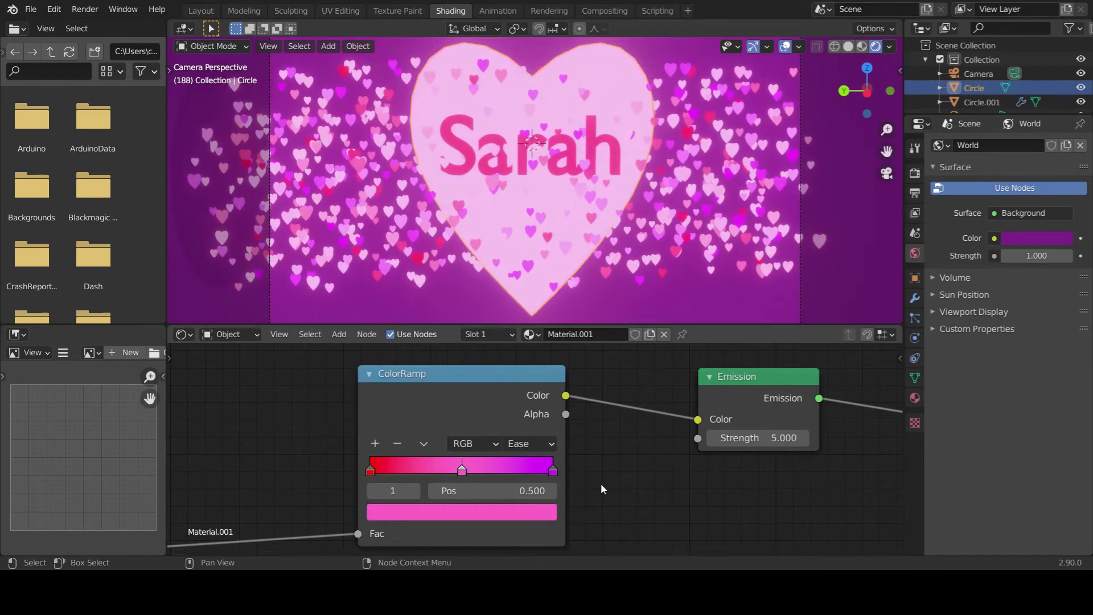
Examine the randomly coloured heart particles in the camera view, checking the particle emitter and the large heart in turn.
scroll(695, 488, "down", 5)
scroll(560, 106, "down", 1)
scroll(598, 142, "up", 4)
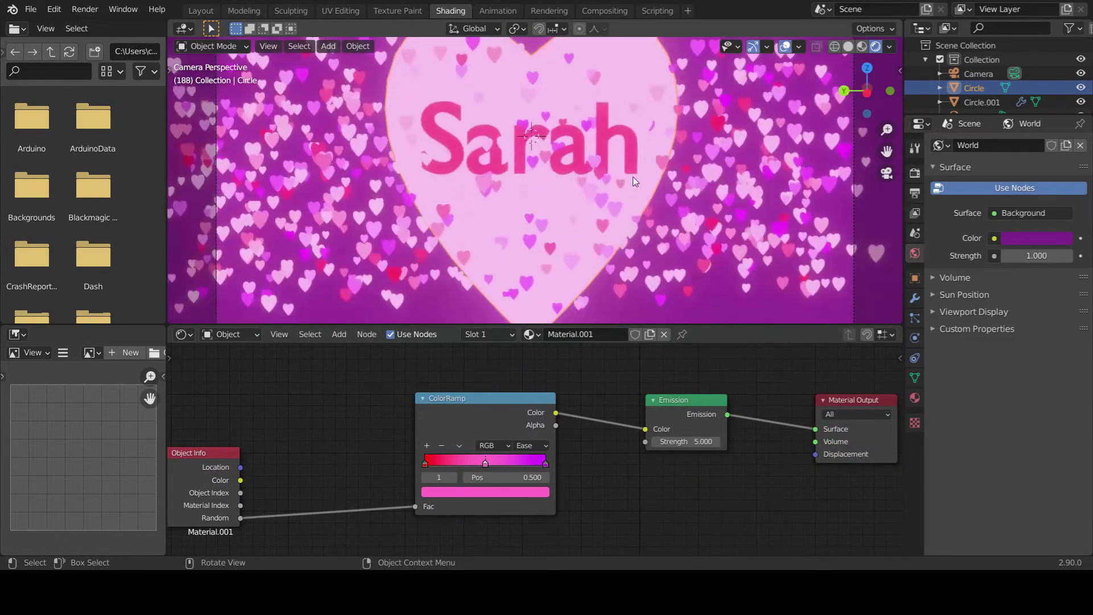
scroll(636, 181, "down", 2)
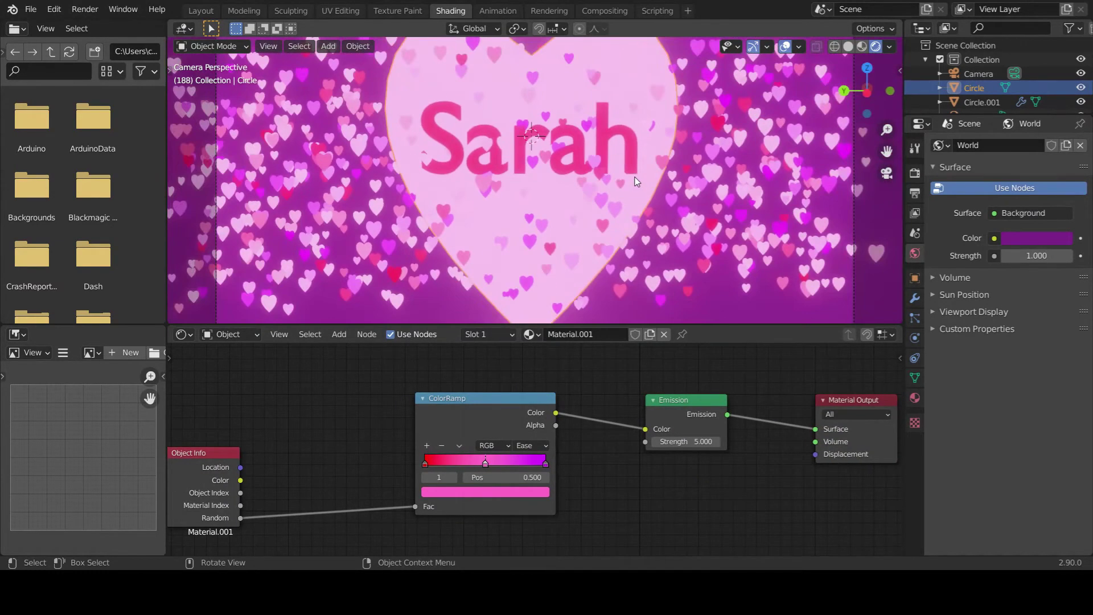
scroll(637, 181, "down", 2)
scroll(590, 216, "up", 3)
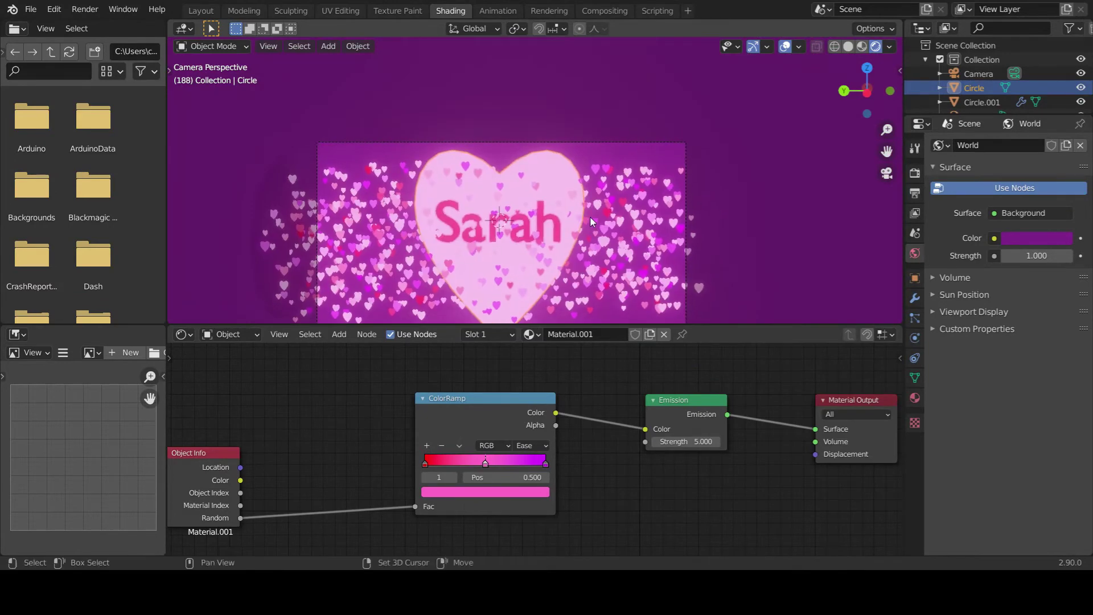
scroll(626, 143, "down", 2)
left_click(669, 48)
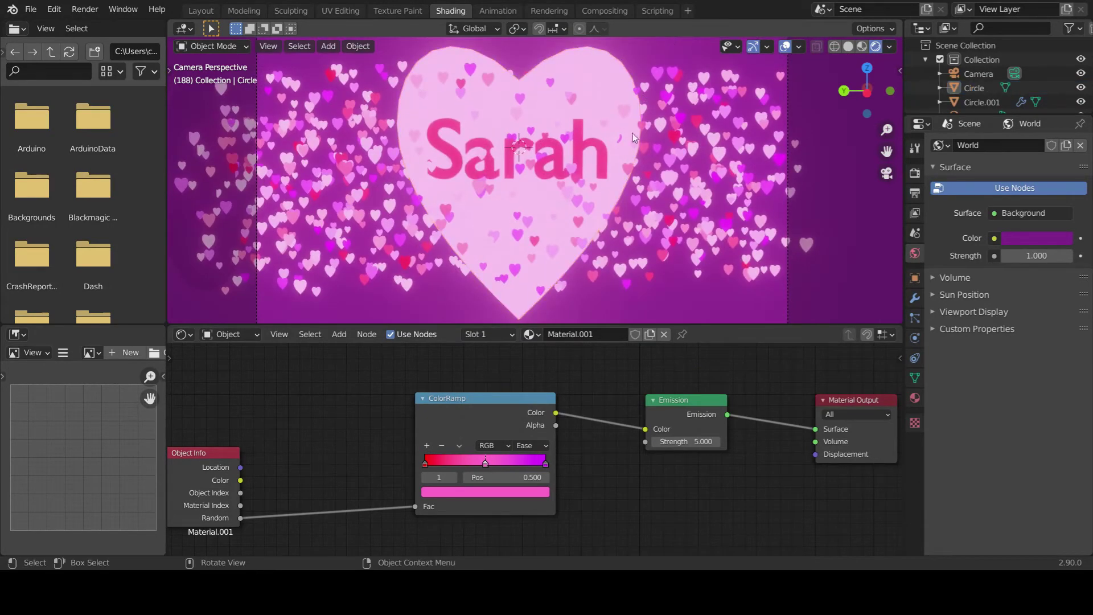
scroll(527, 185, "down", 2)
left_click(315, 183)
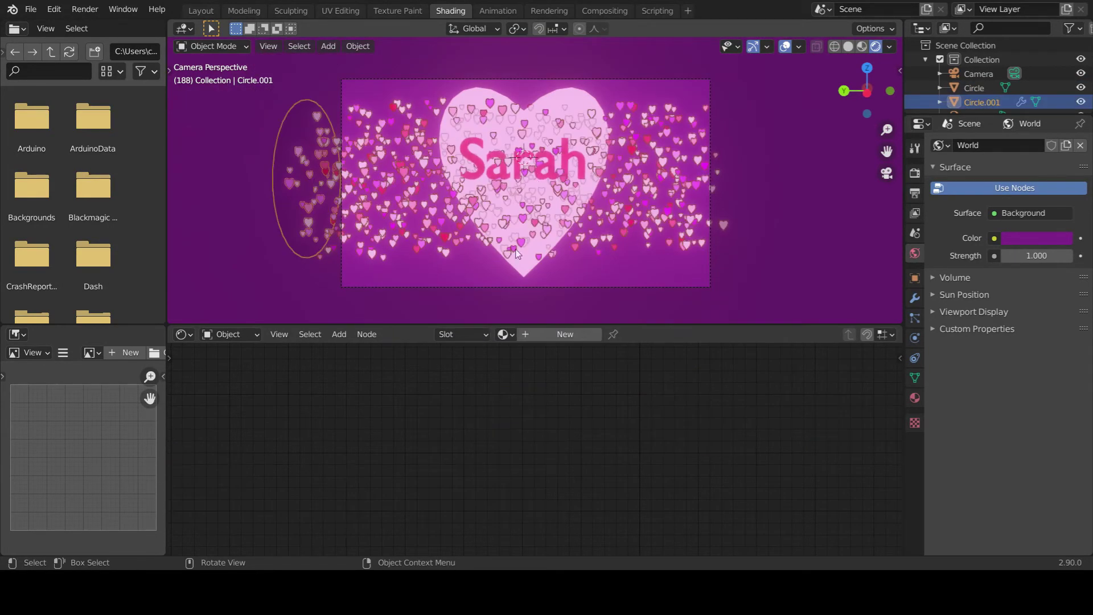
left_click(545, 265)
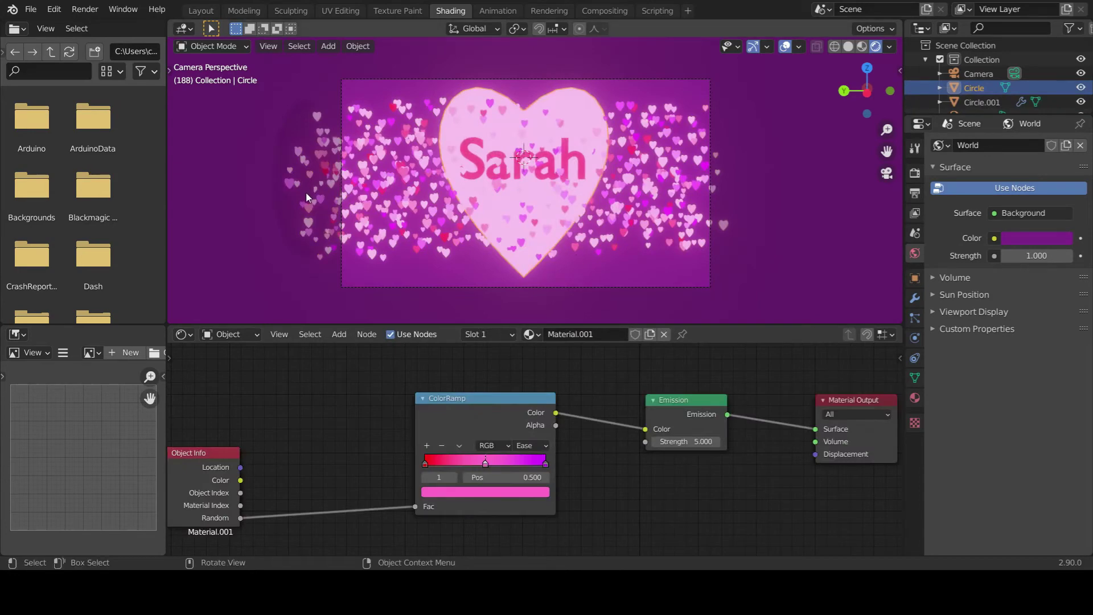
Switch to the Layout workspace and bring up the emission settings of the particle emitter Circle.001.
left_click(201, 11)
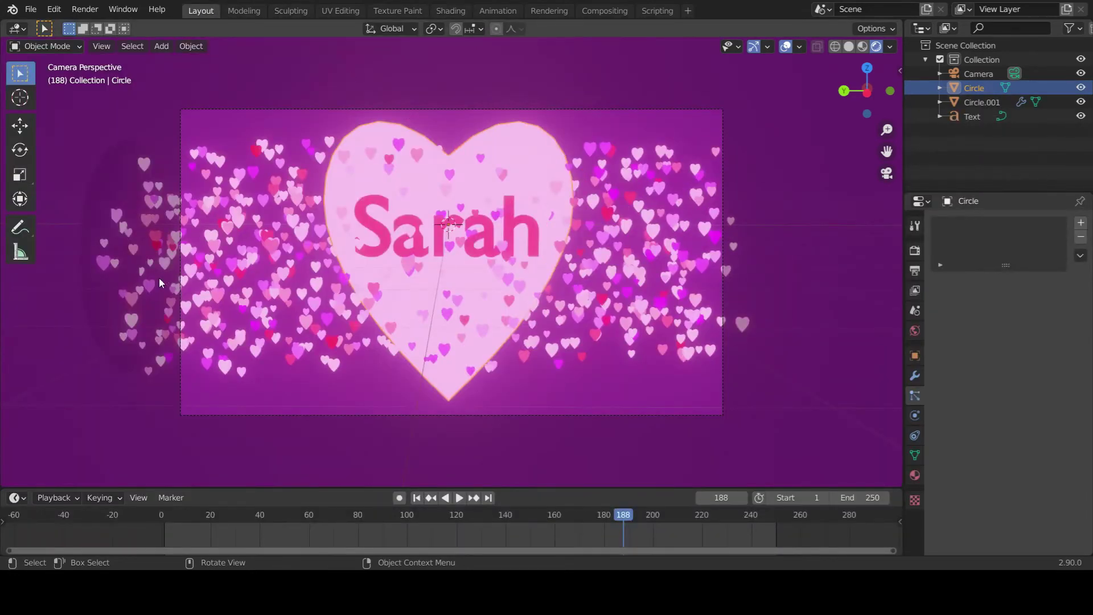
left_click(124, 265)
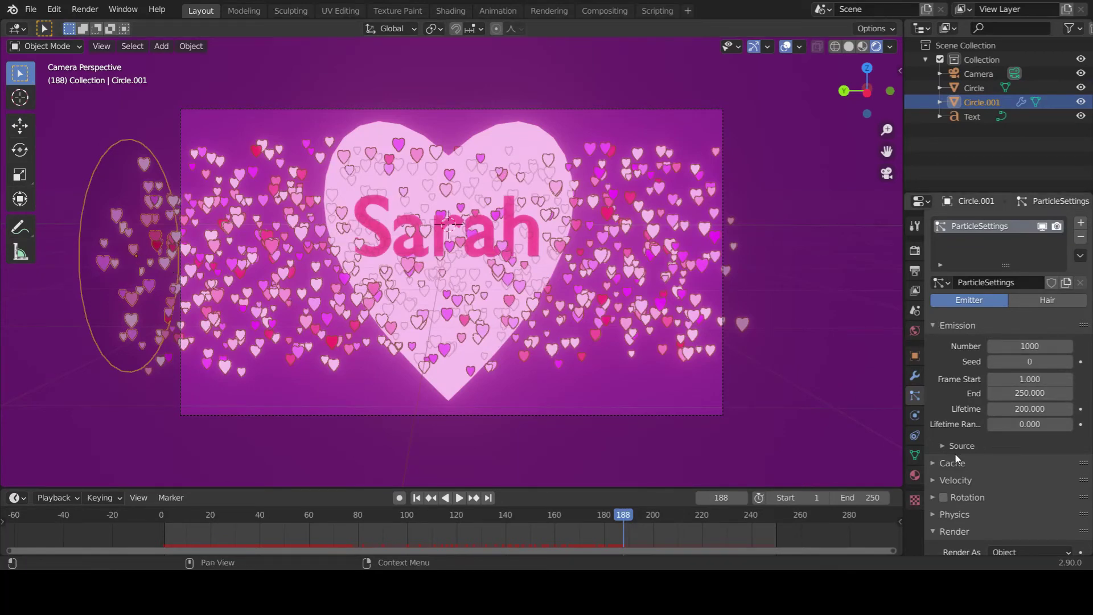
scroll(1015, 361, "down", 5)
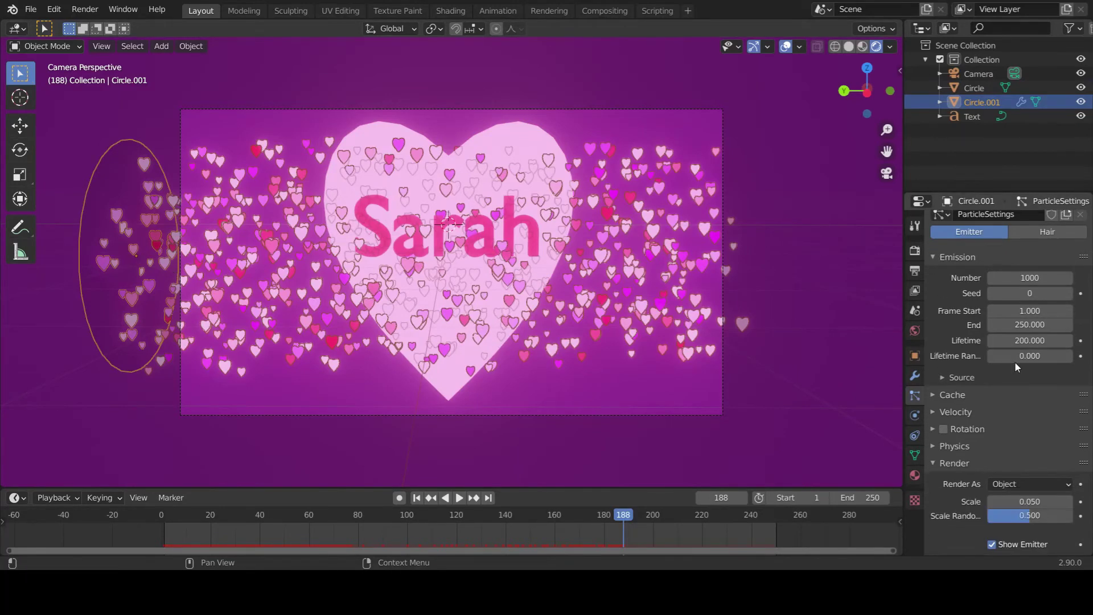
scroll(1021, 362, "up", 3)
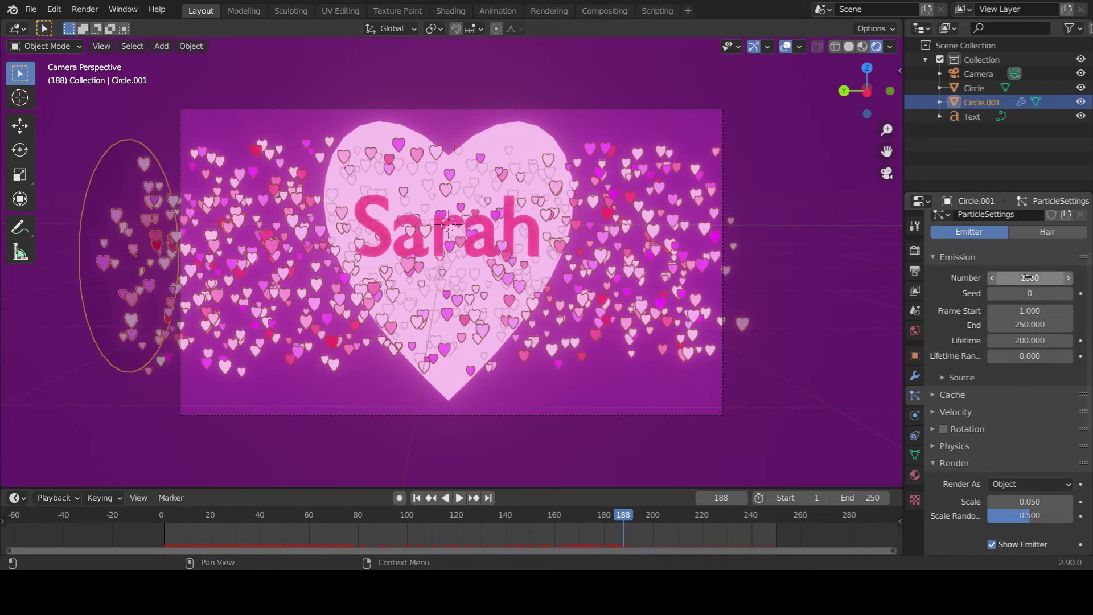
Try a particle Number of 10000 on the emitter and preview the animation.
left_click_drag(1030, 277, 1071, 278)
key("Escape")
left_click(1015, 279)
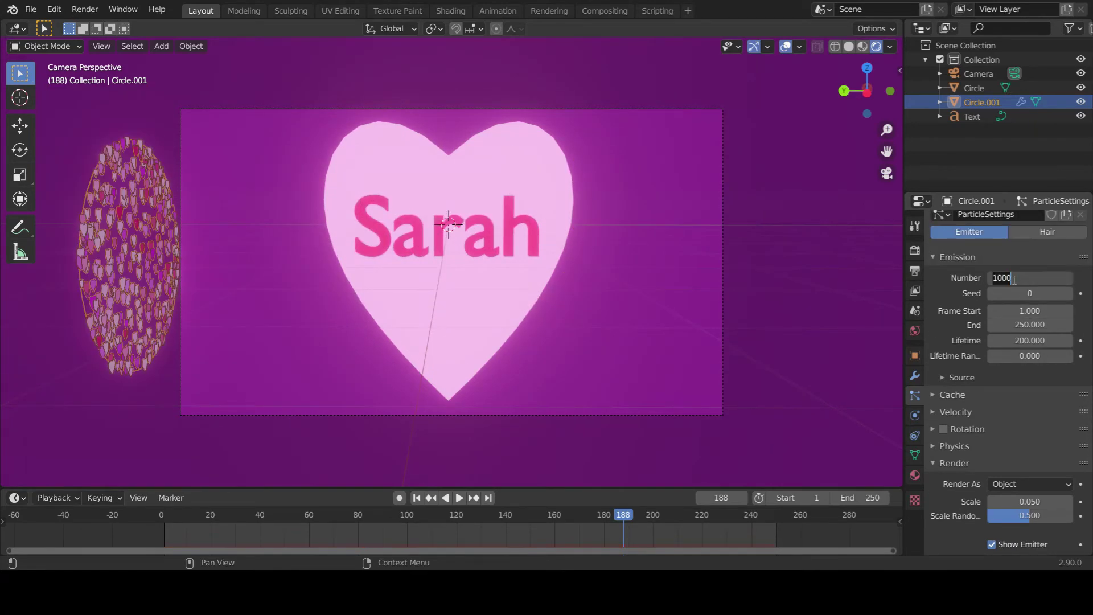
key("Return")
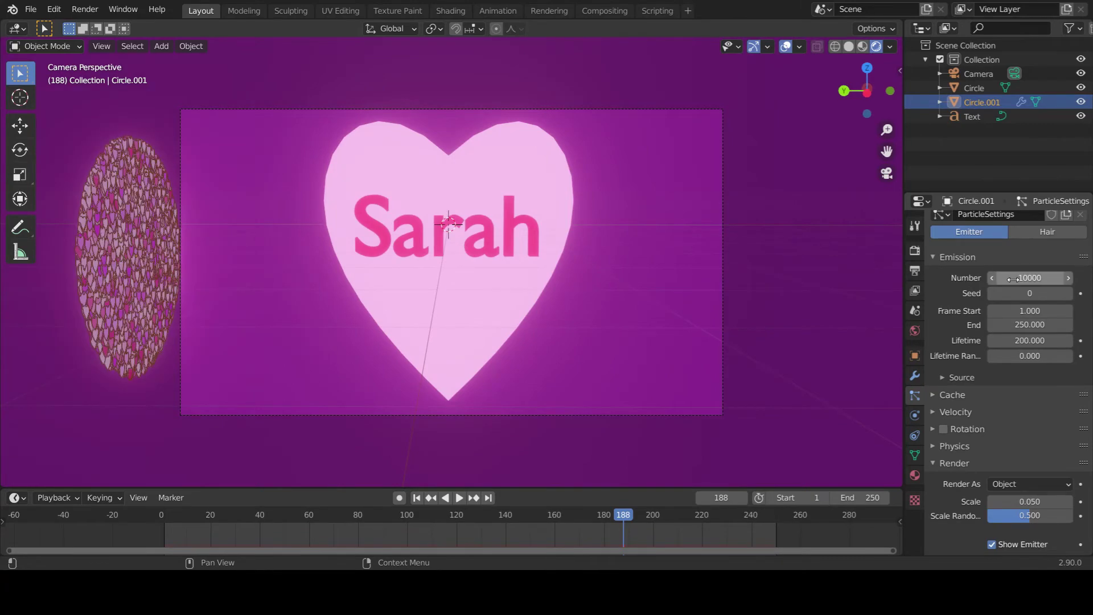
key("space")
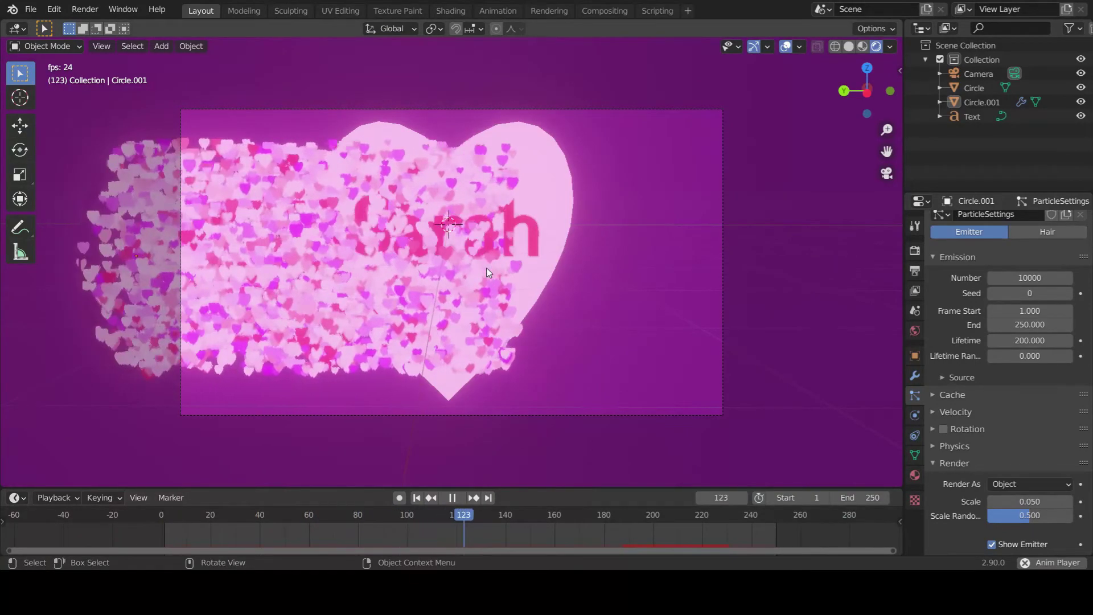
key("space")
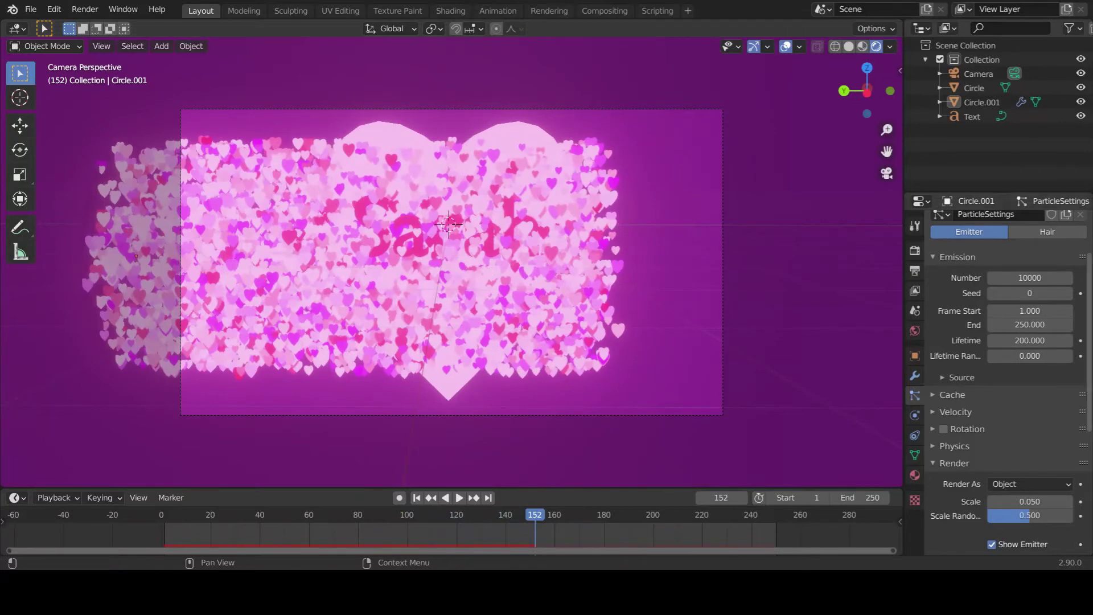
Set the emitter's particle Number to 1000 and play the animation from the start of the timeline.
left_click(1012, 278)
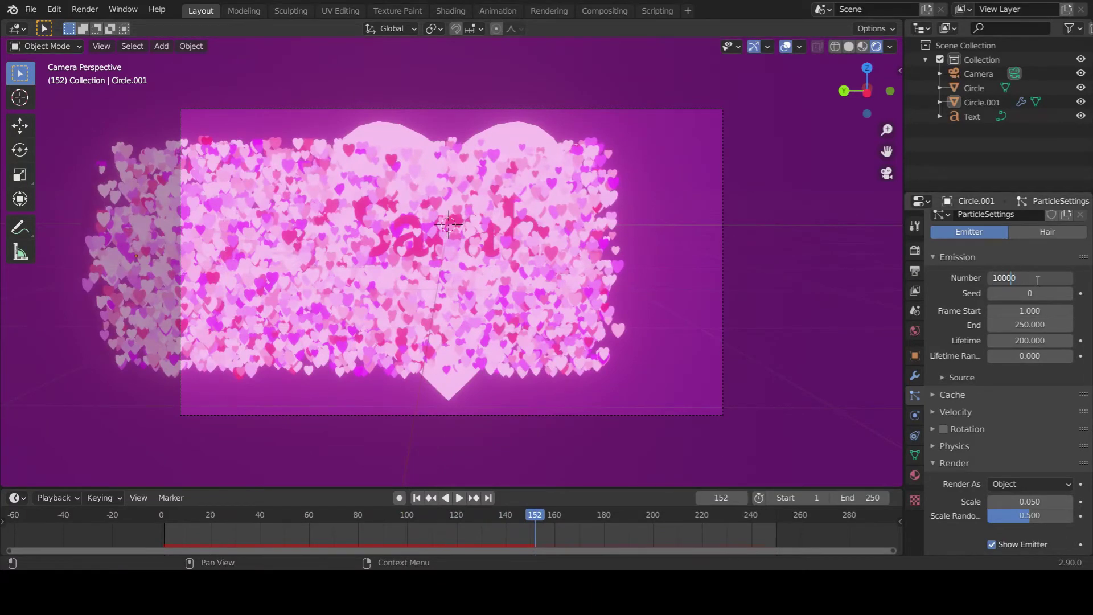
key("Return")
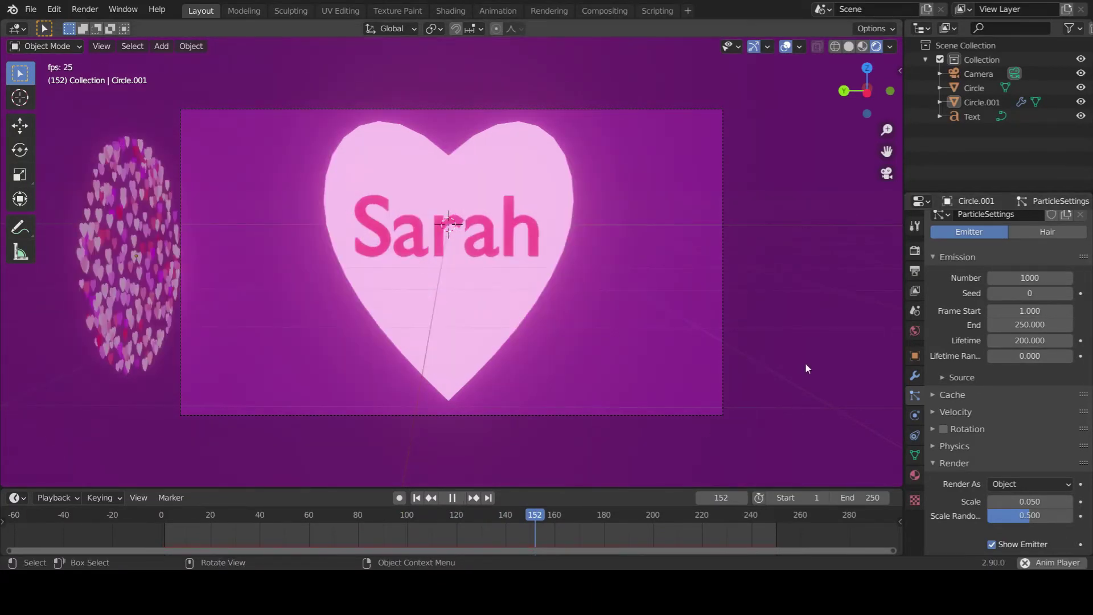
key("space")
left_click(162, 515)
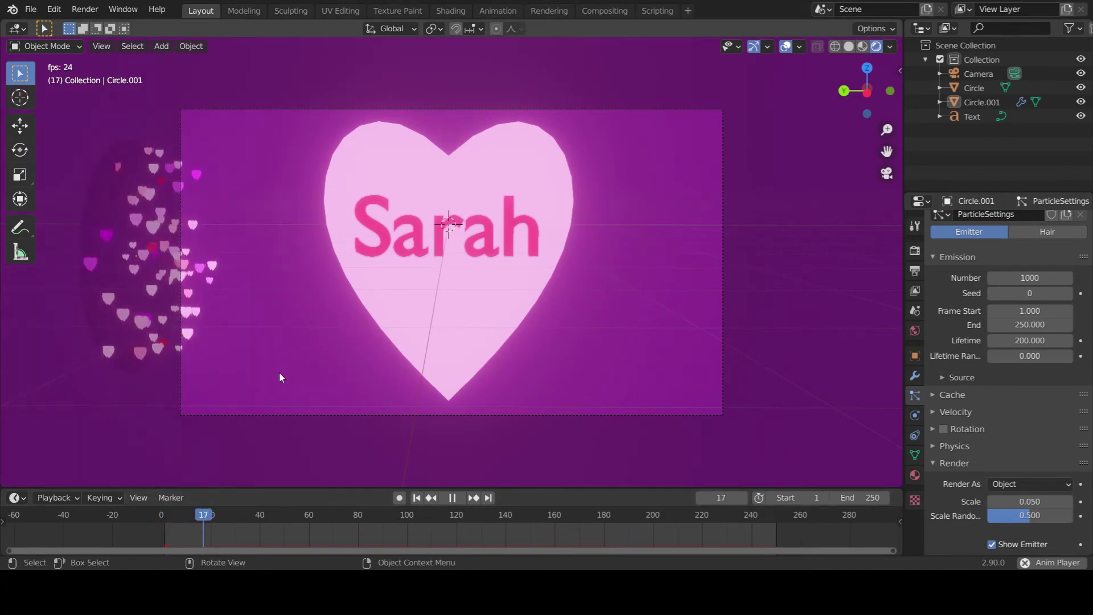
Scrub through the timeline and replay the animation to check the density of the drifting hearts at different frames.
left_click(569, 514)
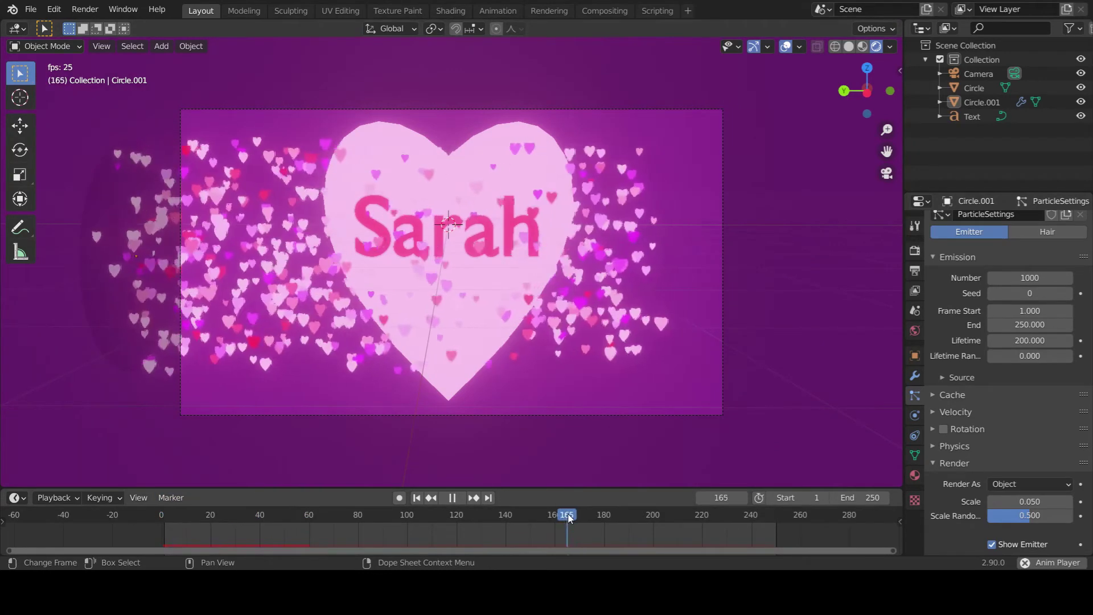
left_click(475, 515)
left_click_drag(475, 515, 319, 515)
key("space")
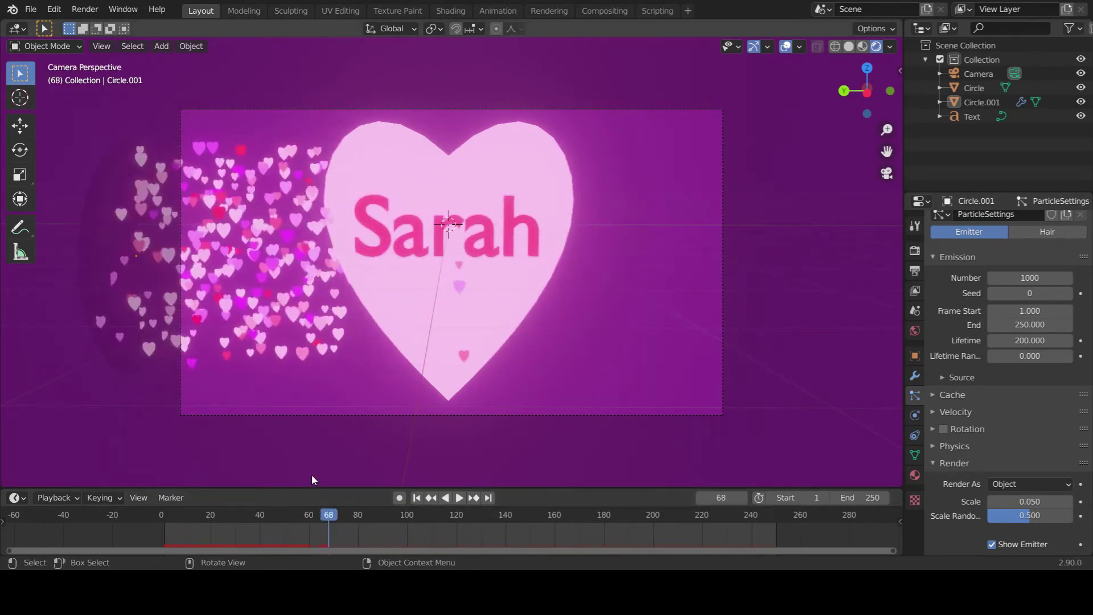
key("space")
left_click(249, 538)
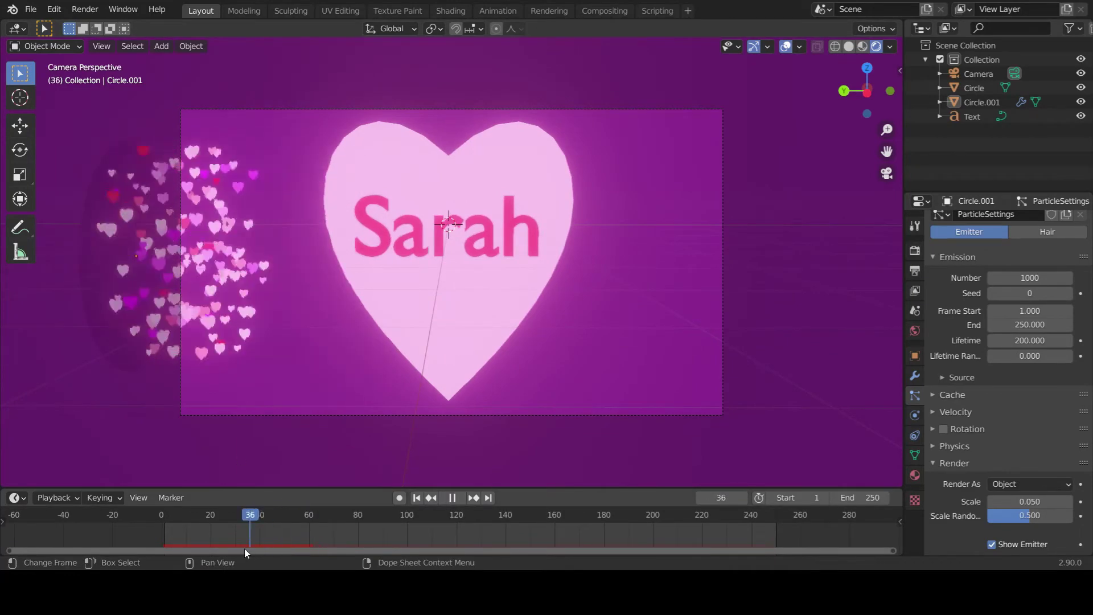
Replay the drifting hearts animation from the start of the timeline and stop it partway through.
left_click_drag(309, 538, 258, 538)
key("space")
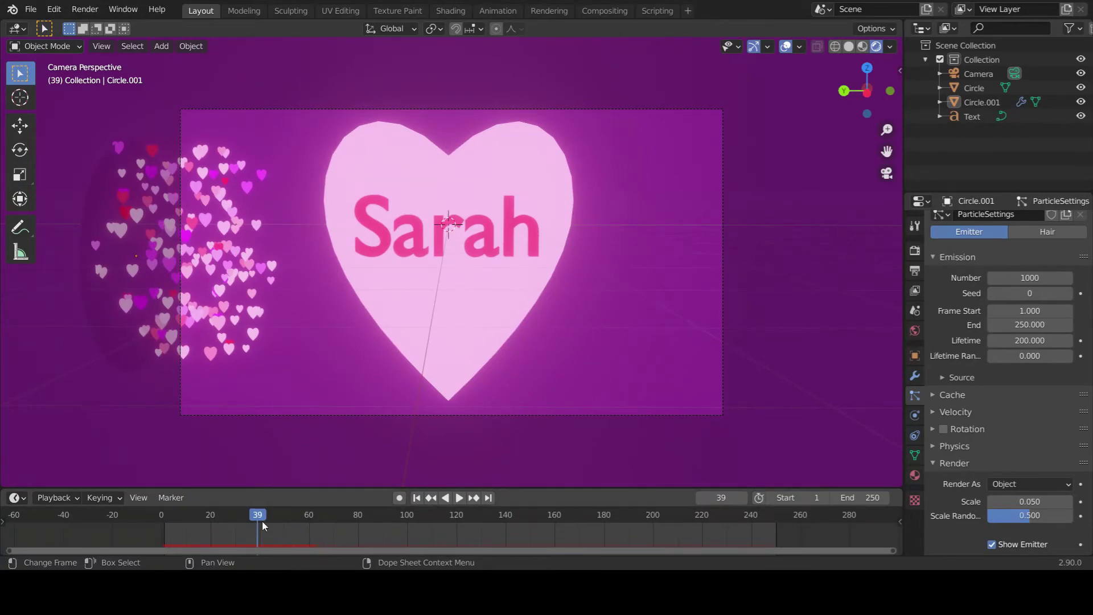
left_click_drag(262, 520, 111, 514)
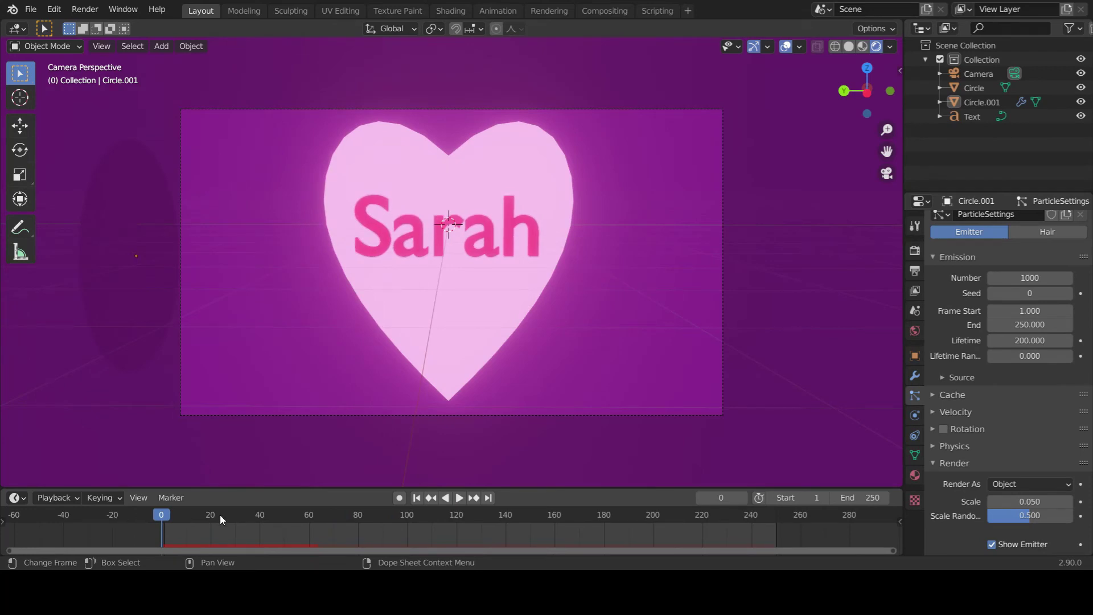
key("space")
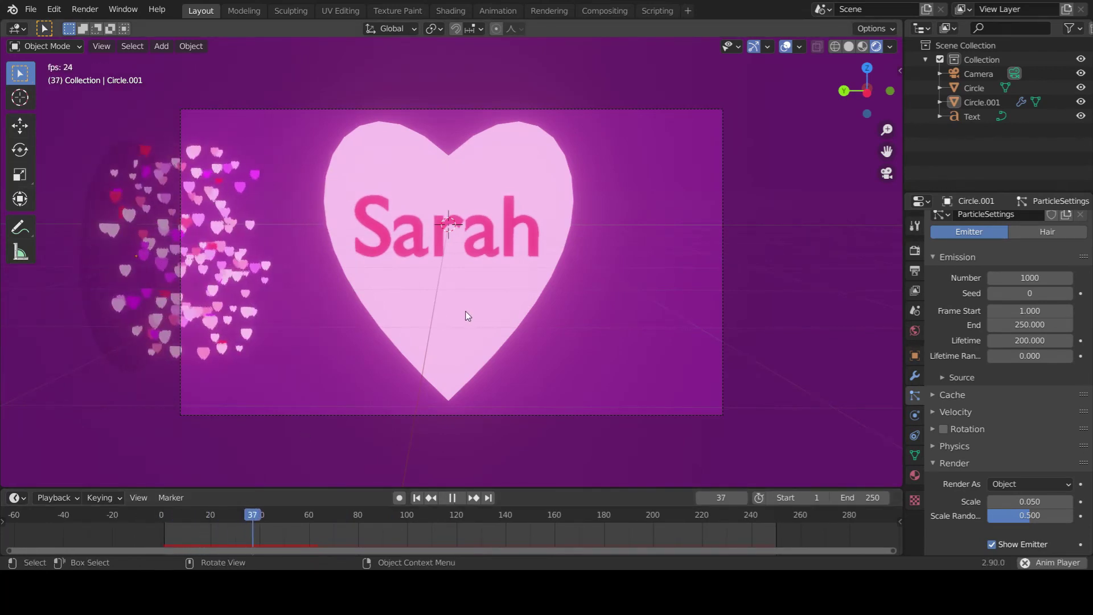
key("space")
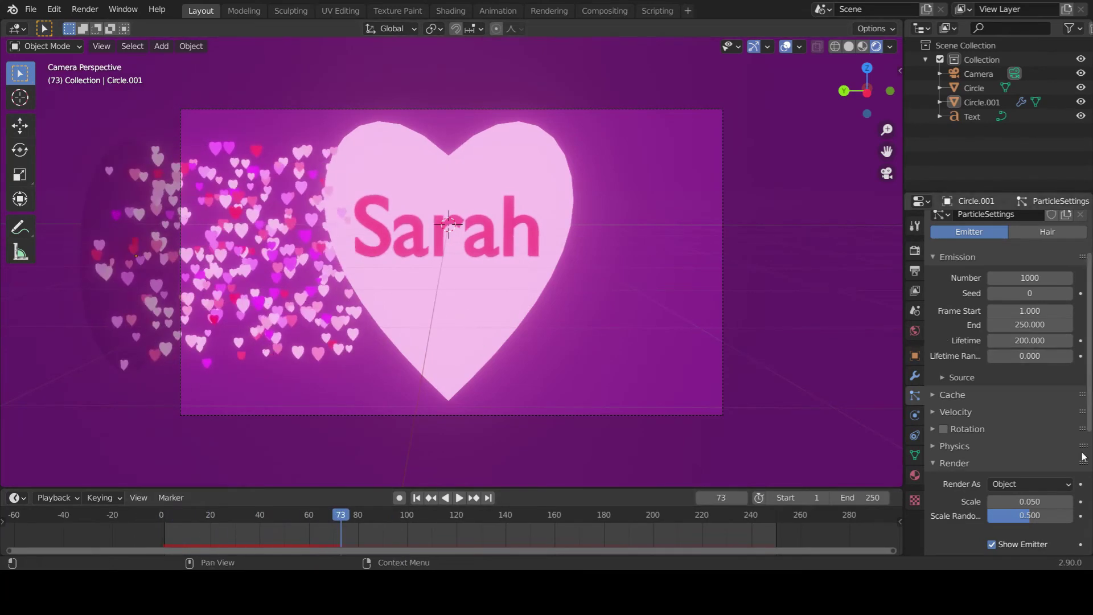
Set the scene's output frame rate to 30 fps.
left_click(915, 251)
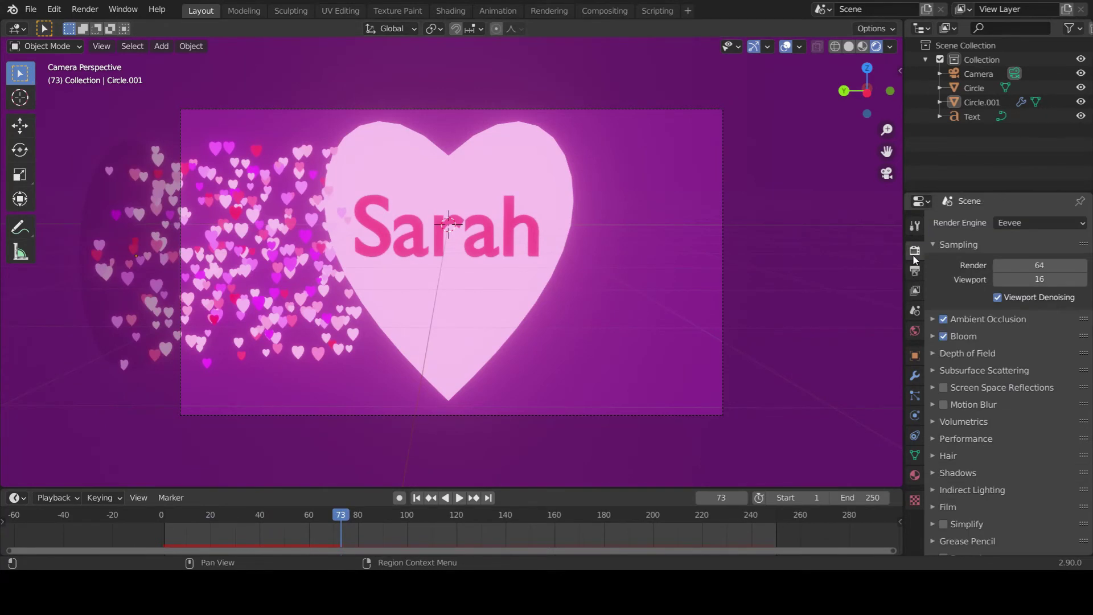
left_click(915, 271)
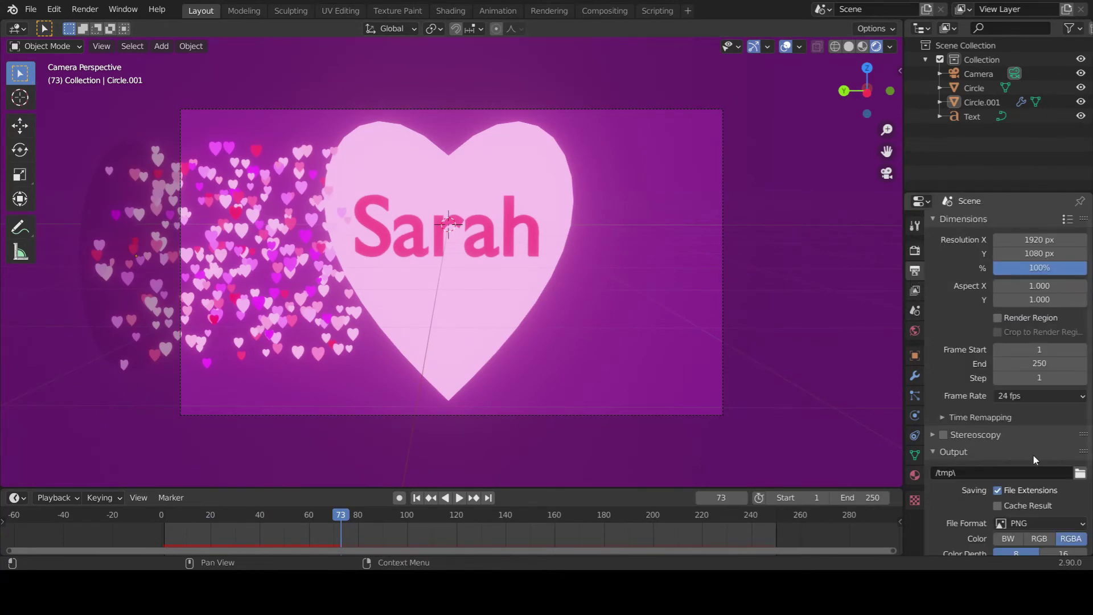
left_click(1014, 395)
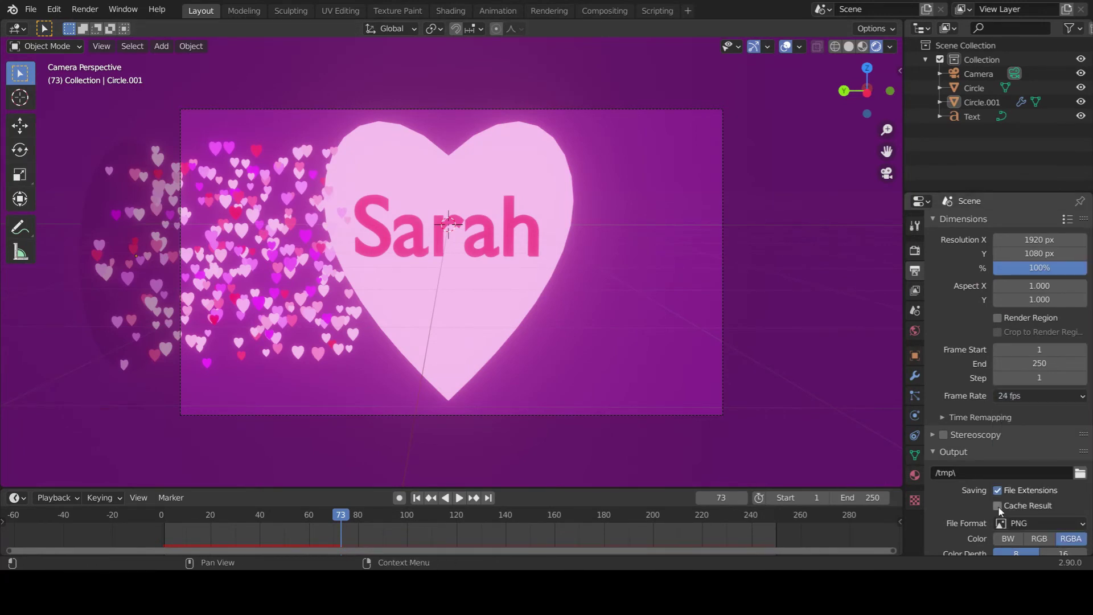
left_click(1024, 394)
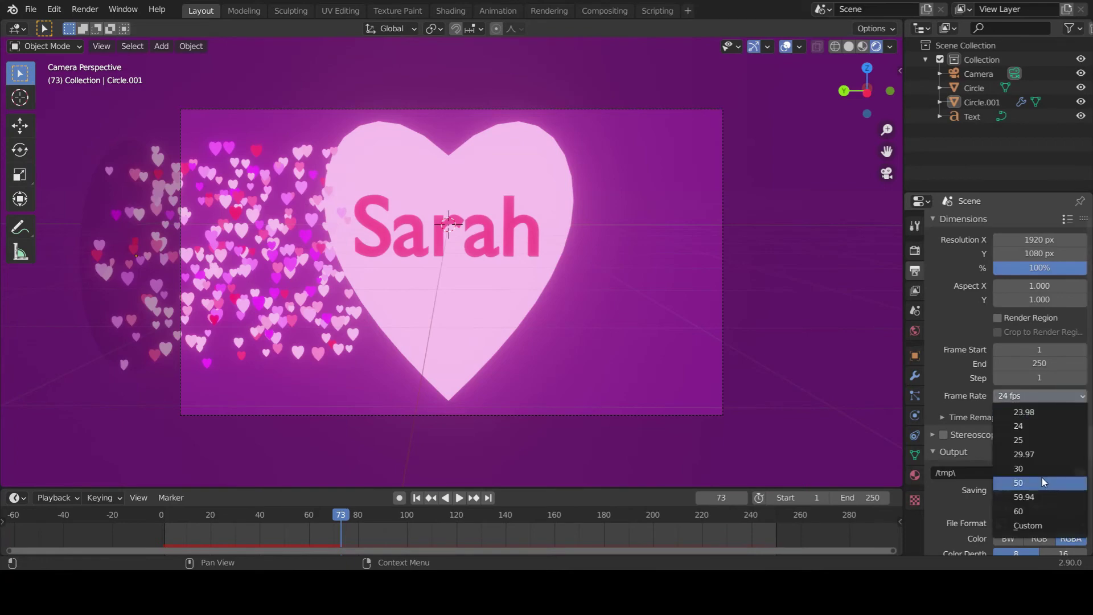
left_click(1040, 470)
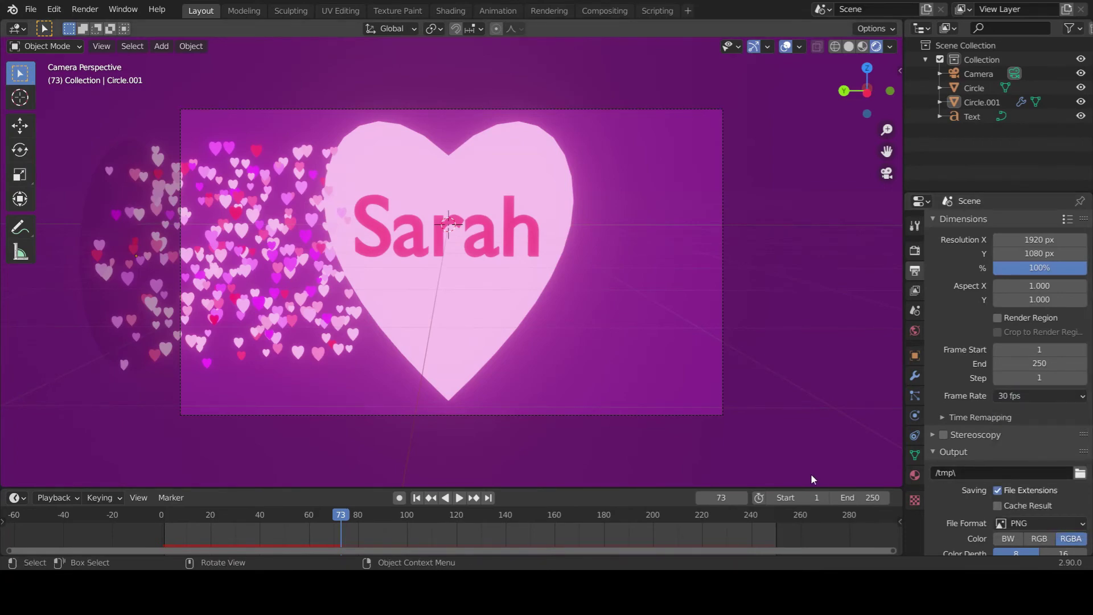
Play the animation from the start at the new frame rate and check the heart particles at several frames.
left_click_drag(324, 519, 141, 508)
key("space")
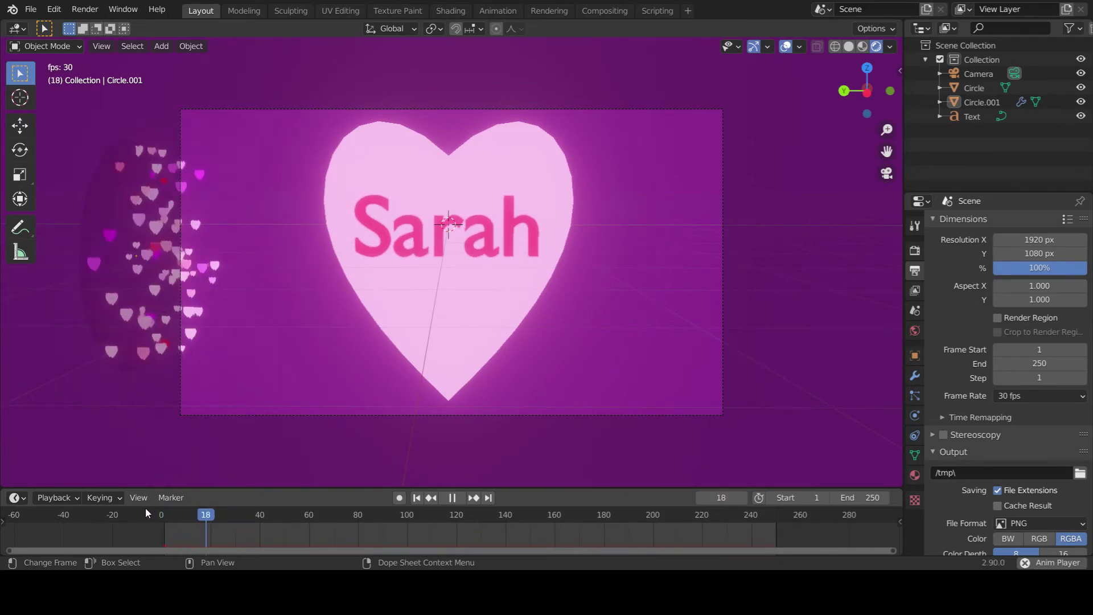
key("space")
key("space")
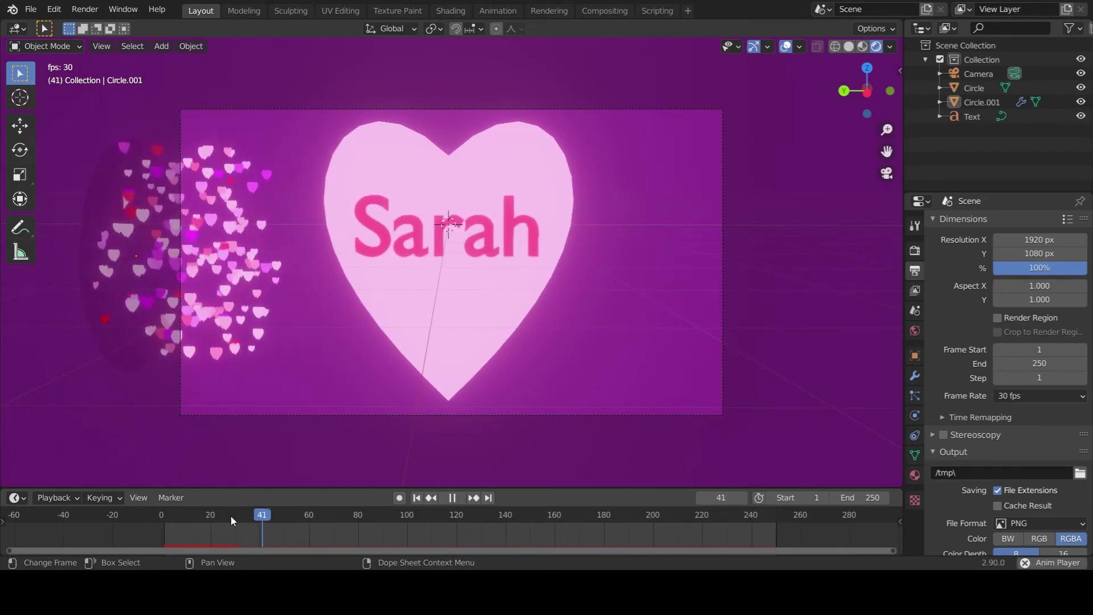
key("space")
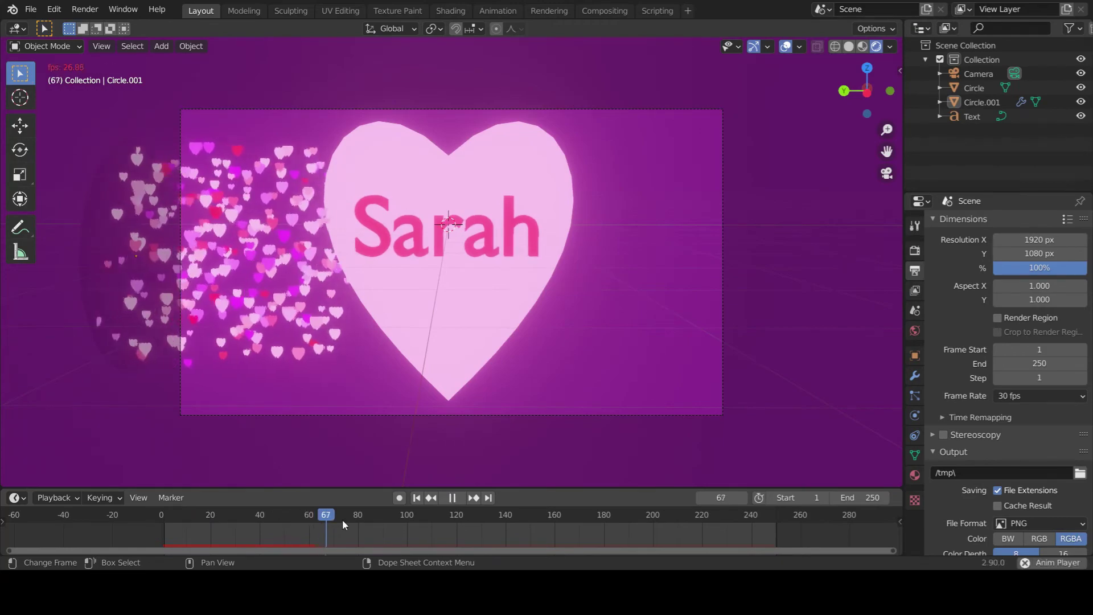
key("space")
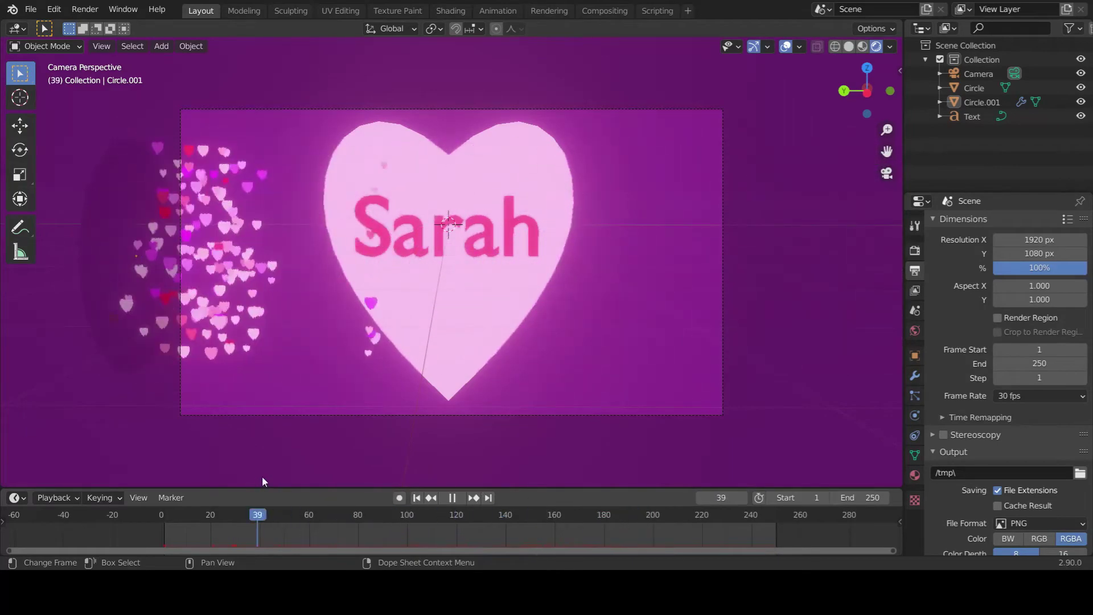
left_click_drag(689, 471, 598, 481)
key("space")
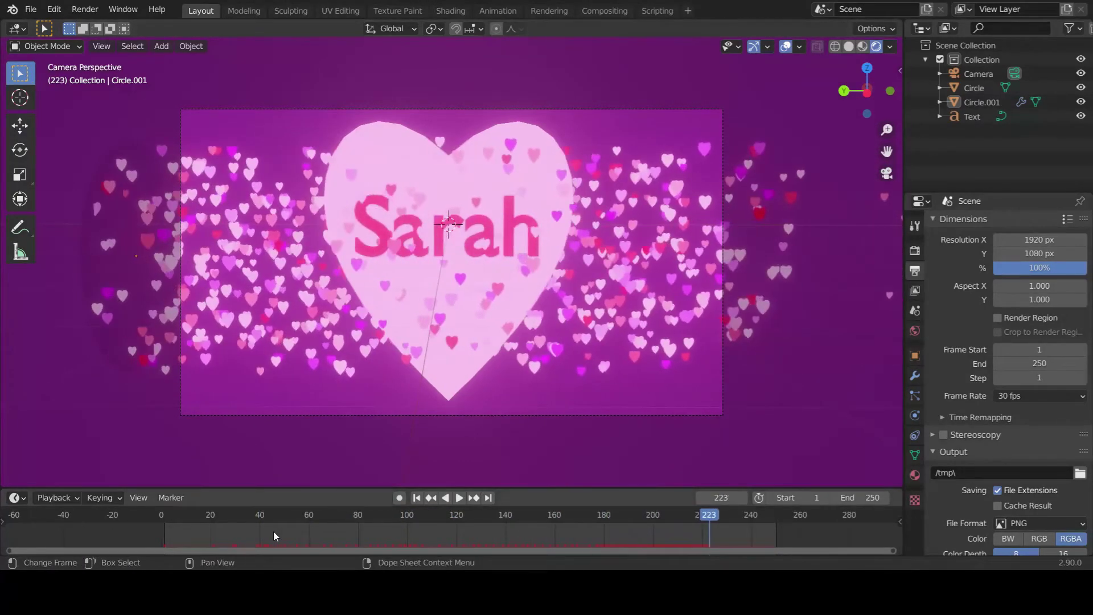
Return to frame 0 and add a Turbulence force field at the scene's origin.
left_click(151, 507)
scroll(488, 266, "down", 4)
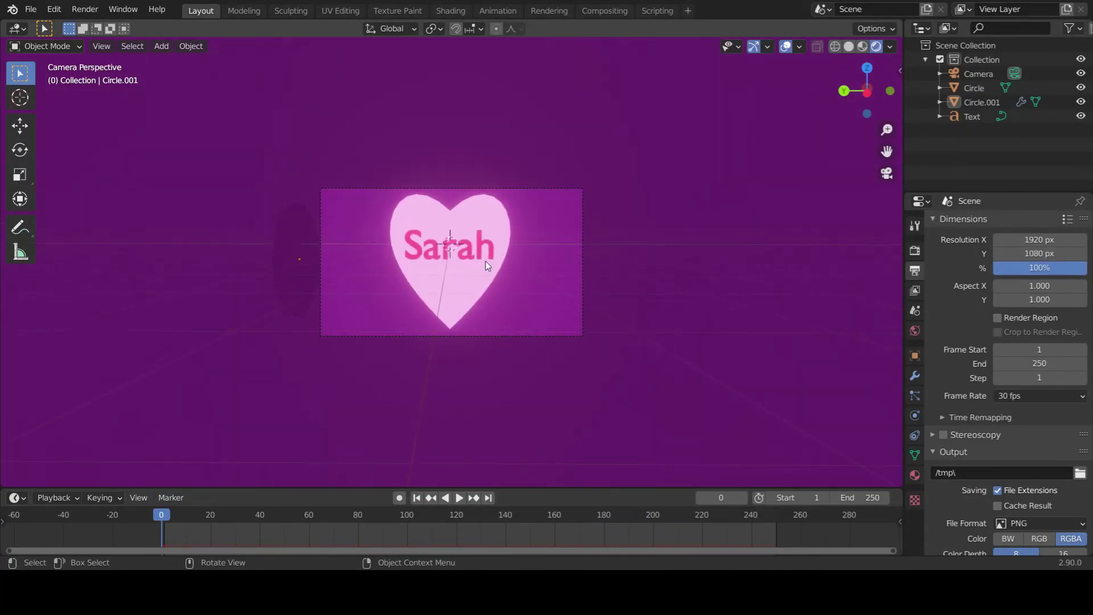
middle_click_drag(545, 272, 467, 283)
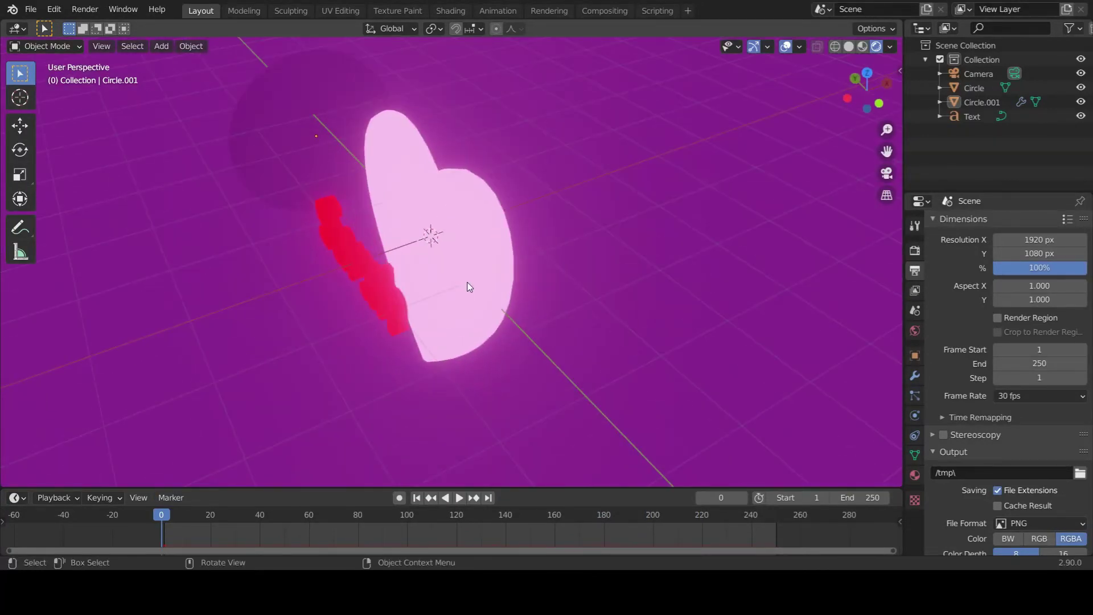
key("shift+a")
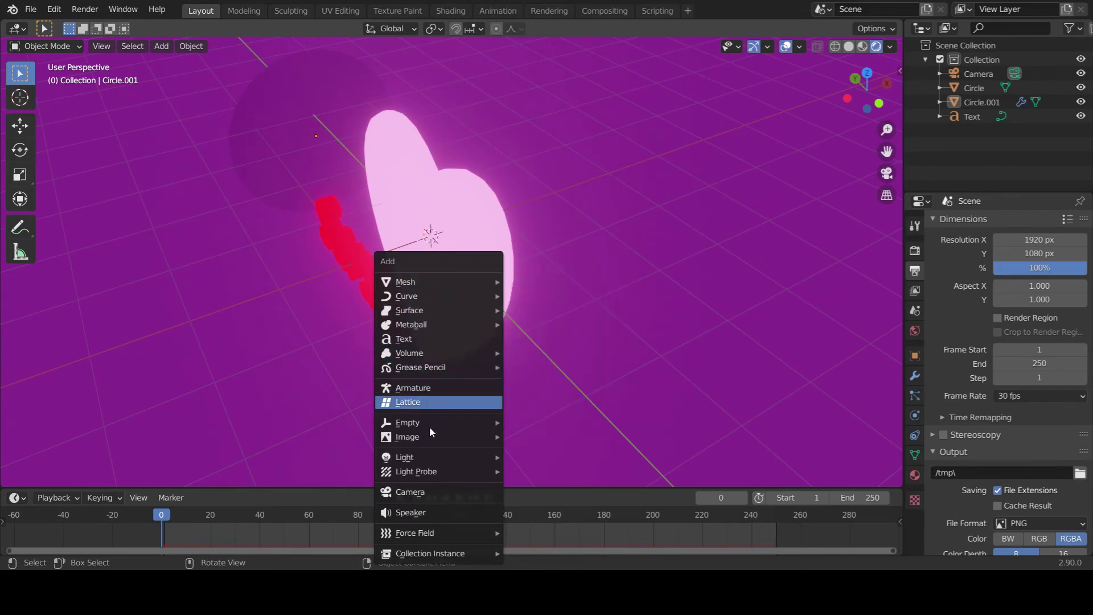
mouse_move(411, 424)
mouse_move(442, 535)
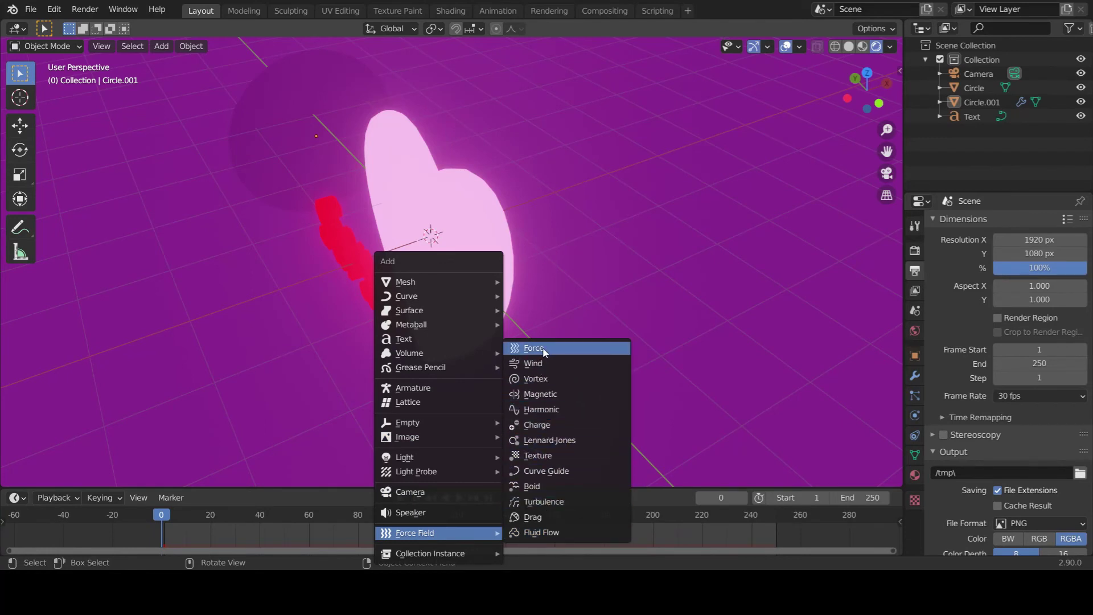
left_click(545, 502)
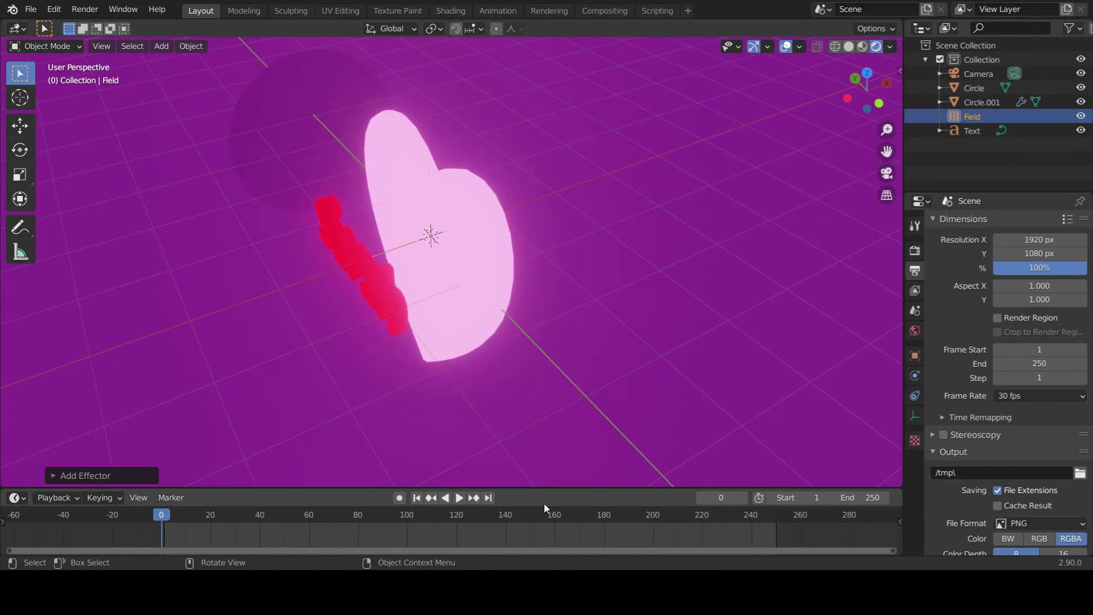
middle_click_drag(402, 316, 504, 267)
key("g")
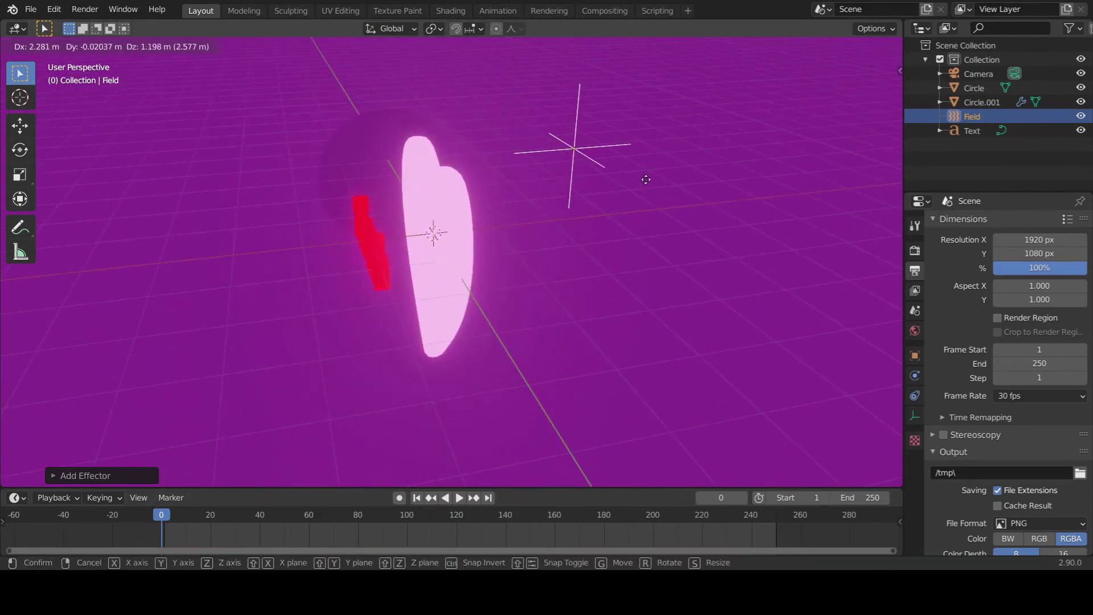
left_click(685, 129)
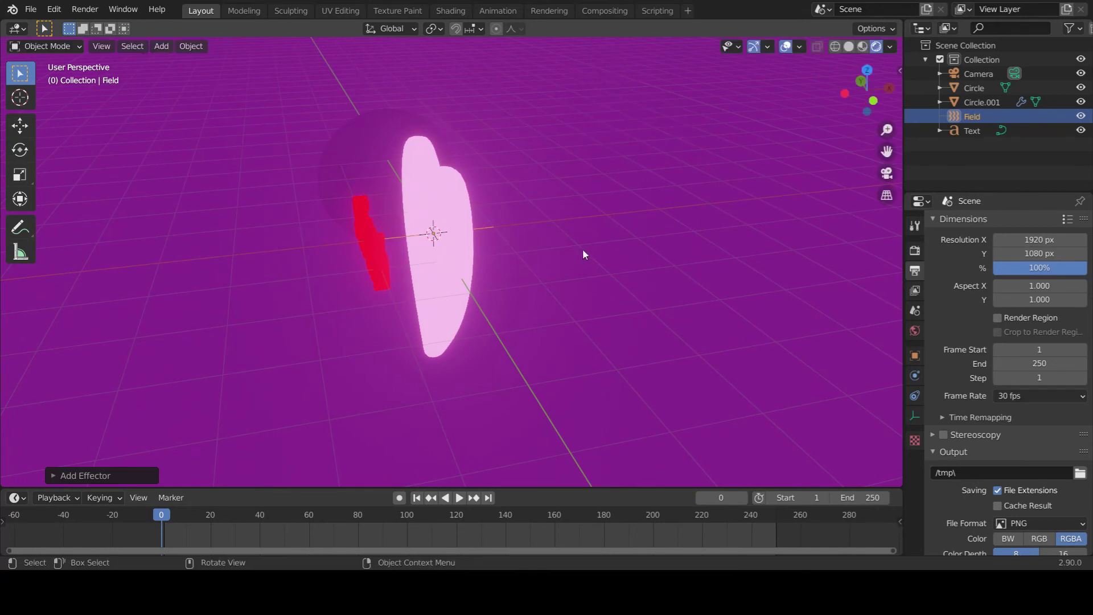
Bring up the turbulence field's physics settings and preview the animation through the camera view.
middle_click_drag(582, 249, 764, 333)
left_click(916, 376)
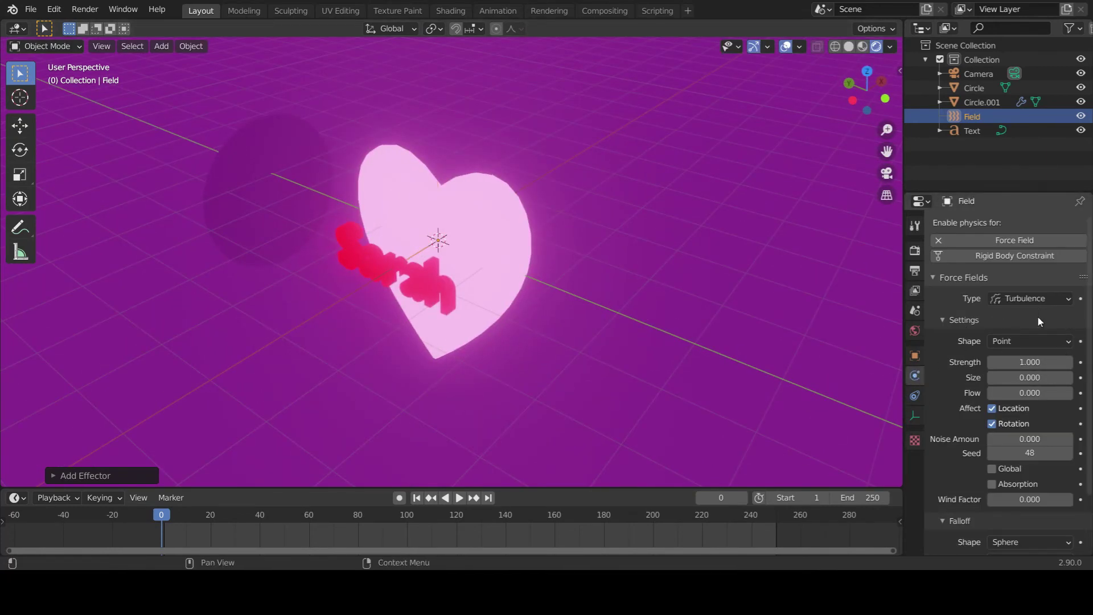
left_click(1028, 338)
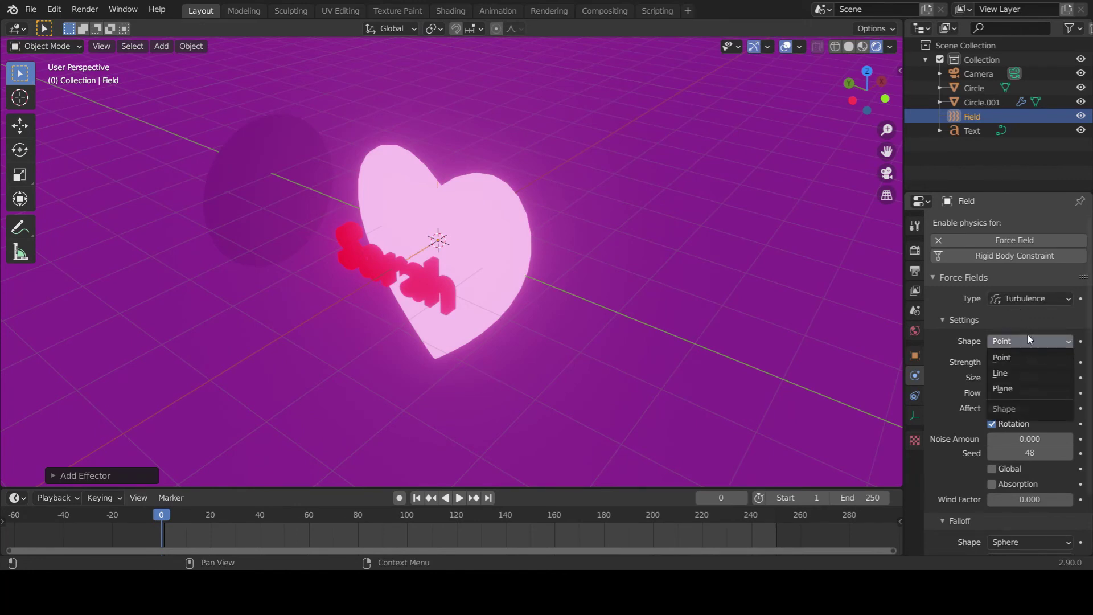
left_click(1027, 334)
middle_click_drag(504, 340, 535, 324)
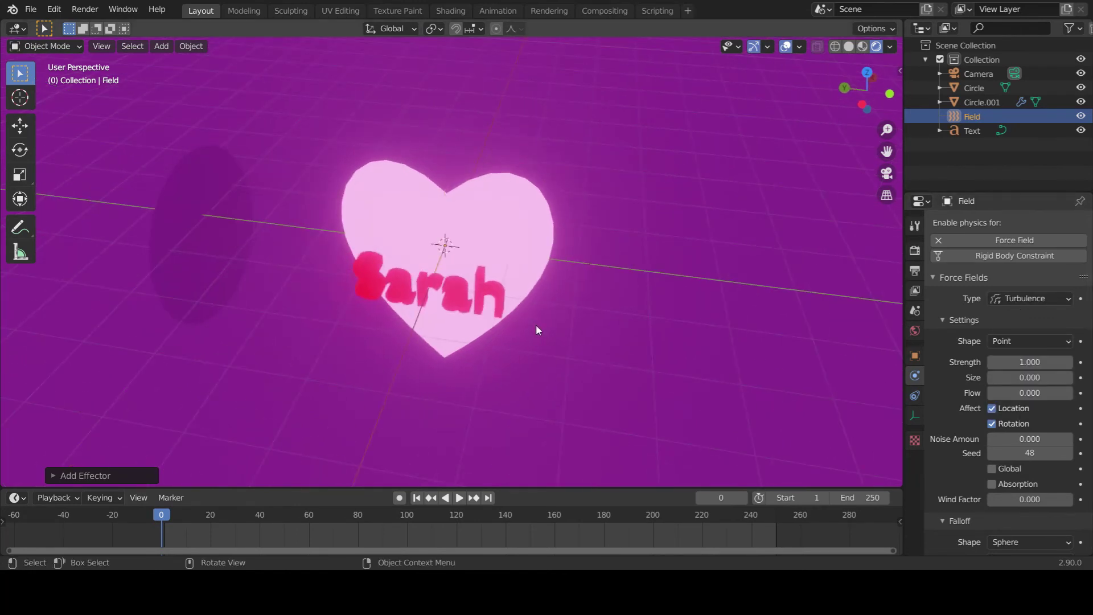
key("KP_0")
scroll(545, 313, "up", 4)
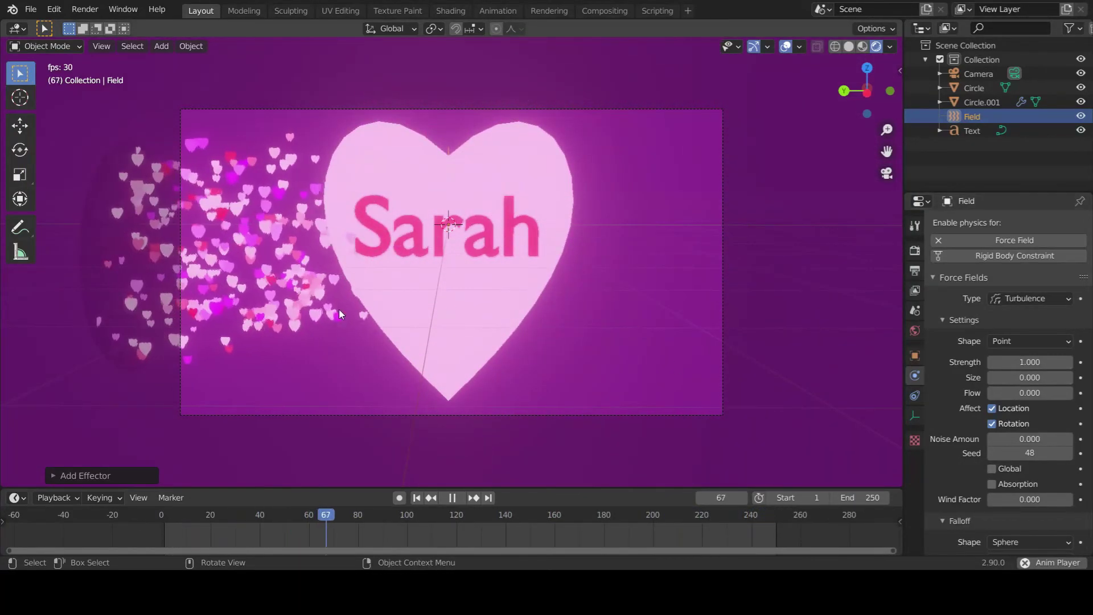
Set the turbulence field's Strength to 0.25 and replay the animation from the start.
left_click(1035, 366)
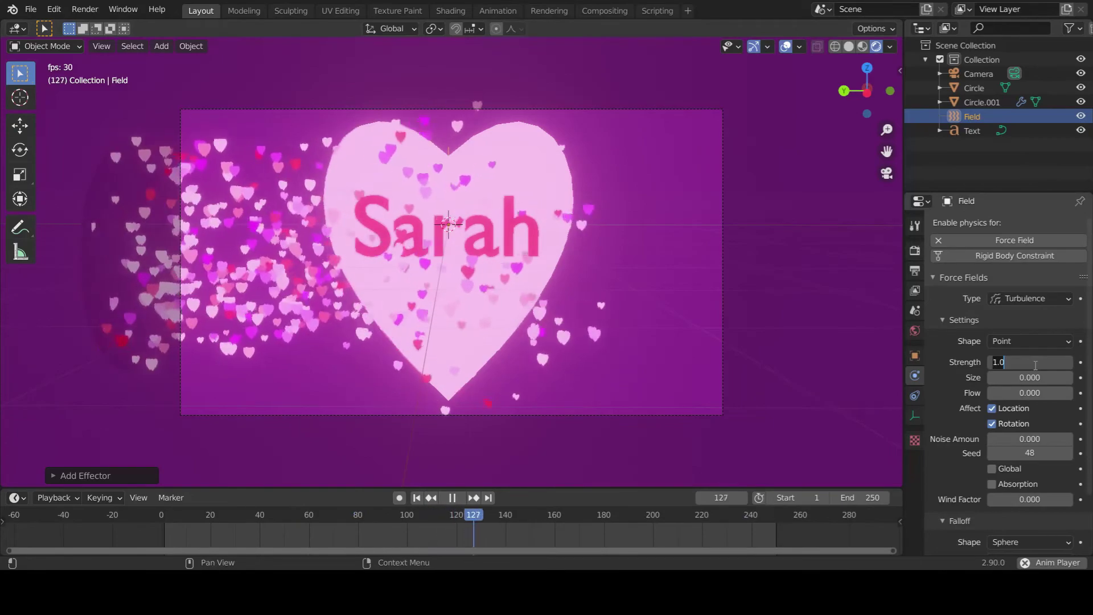
key("BackSpace")
type("0.25")
key("Return")
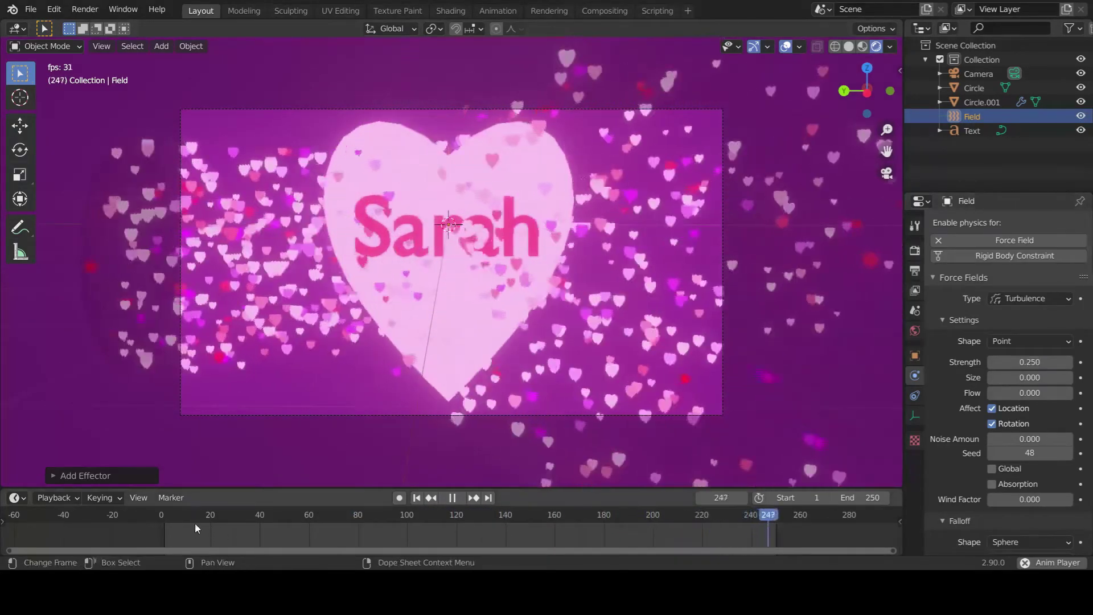
left_click(145, 515)
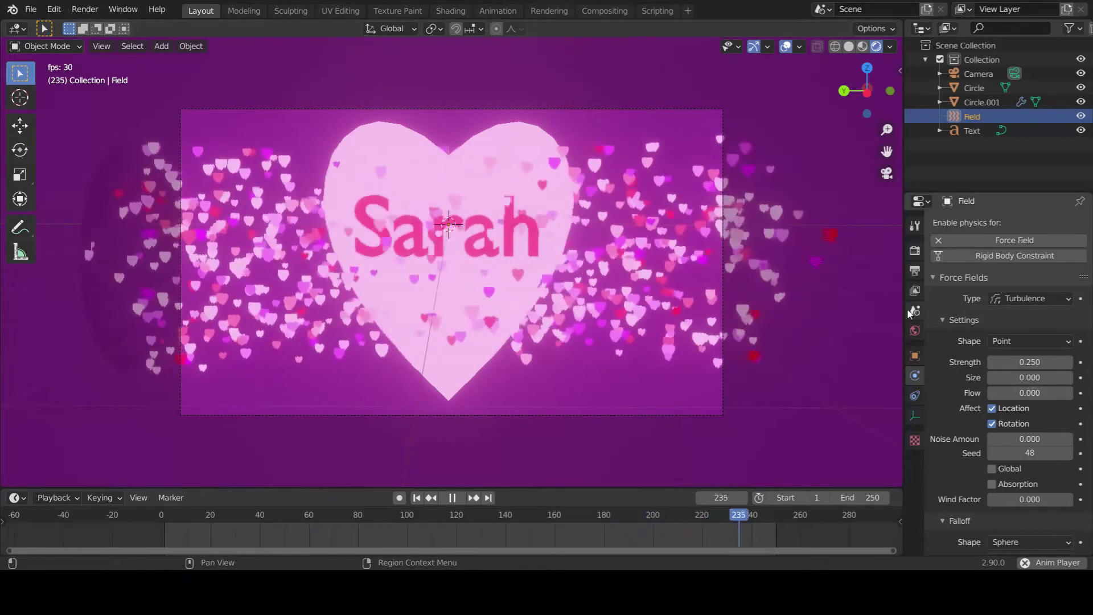
Bring up the scene's output settings and check the file format options for the render.
left_click(915, 276)
scroll(1021, 468, "down", 3)
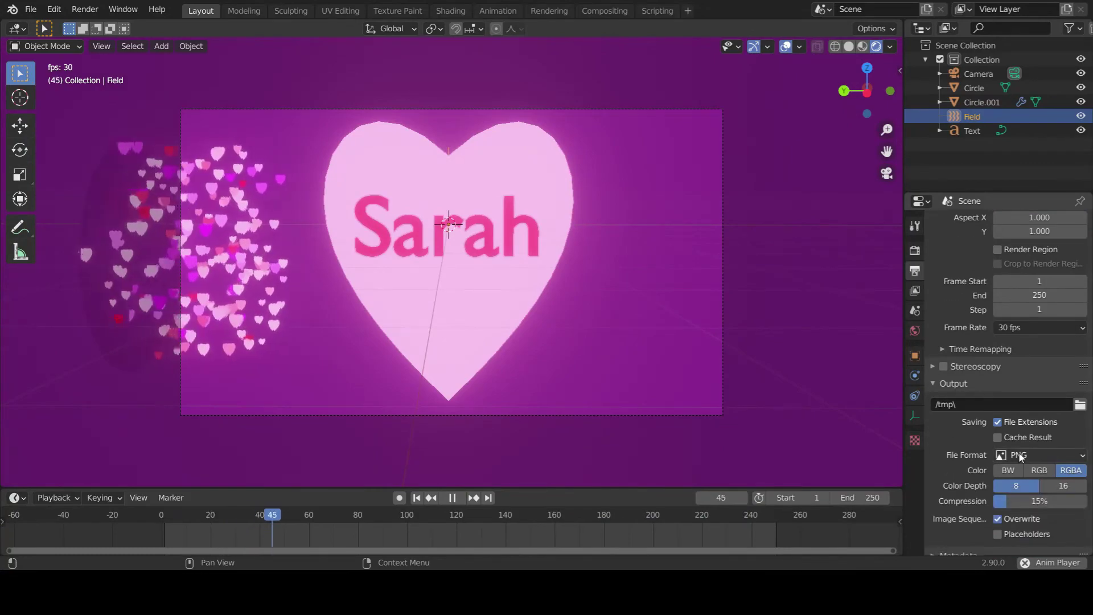
scroll(1038, 423, "down", 1)
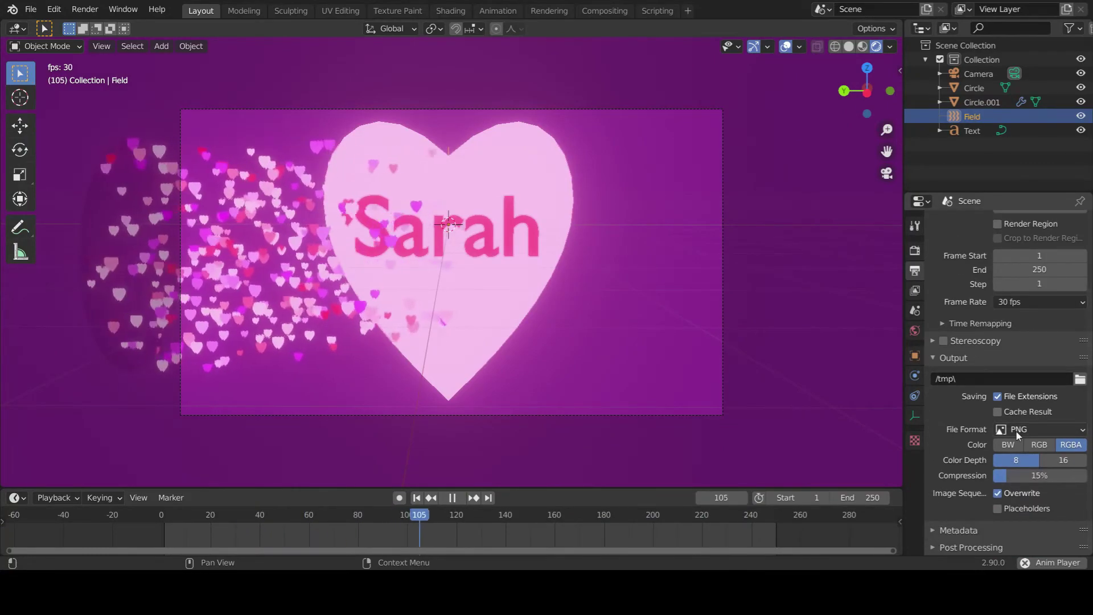
left_click(1059, 431)
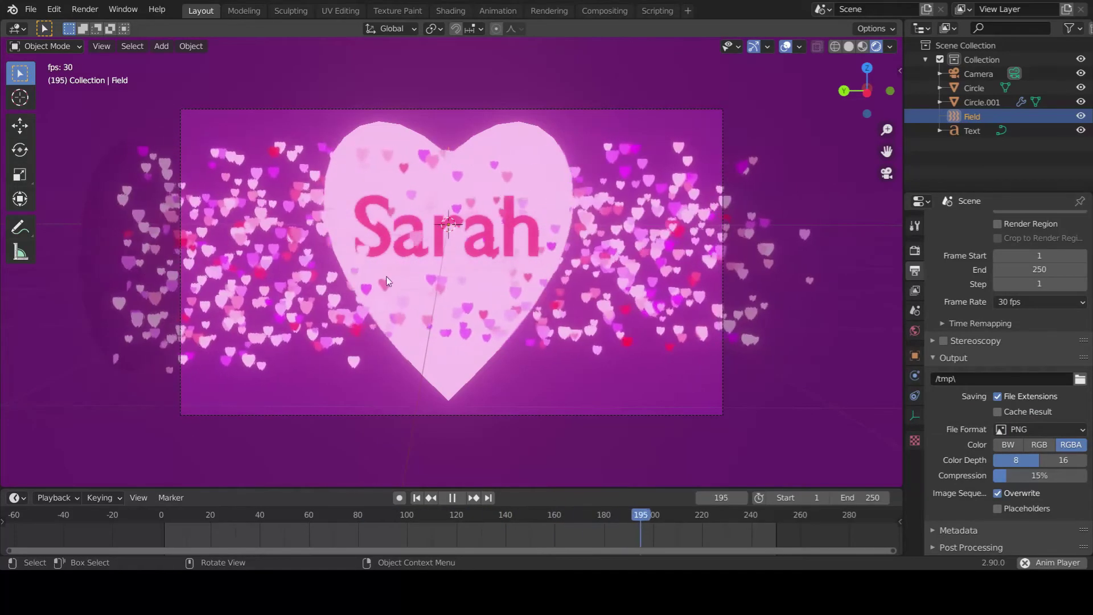
Review the turbulent heart particles from mid-timeline, stop the playback and return the timeline to frame 0.
key("space")
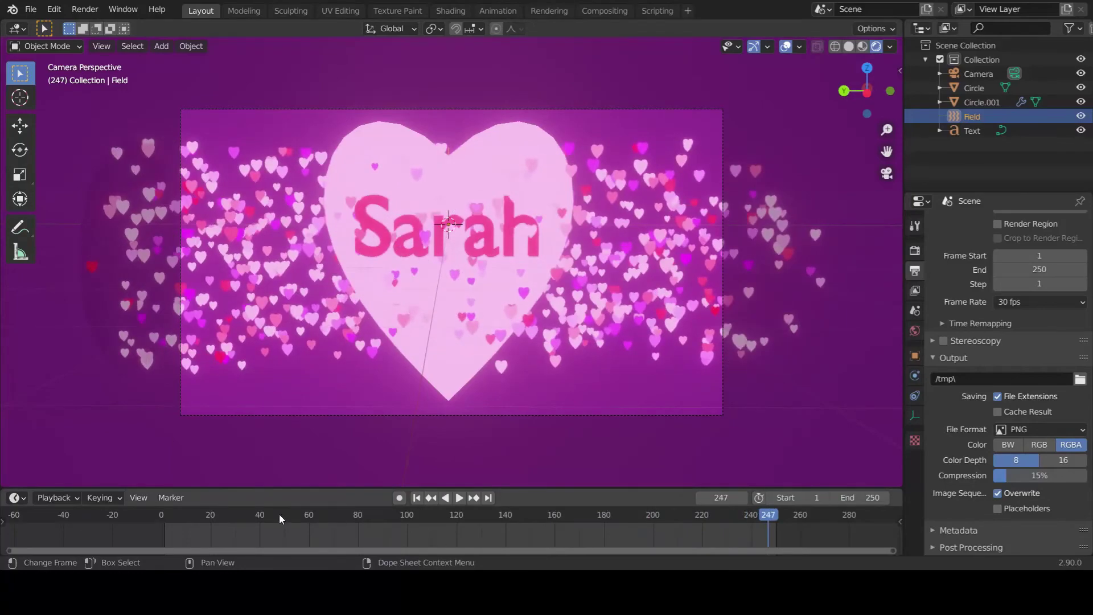
left_click(397, 516)
key("space")
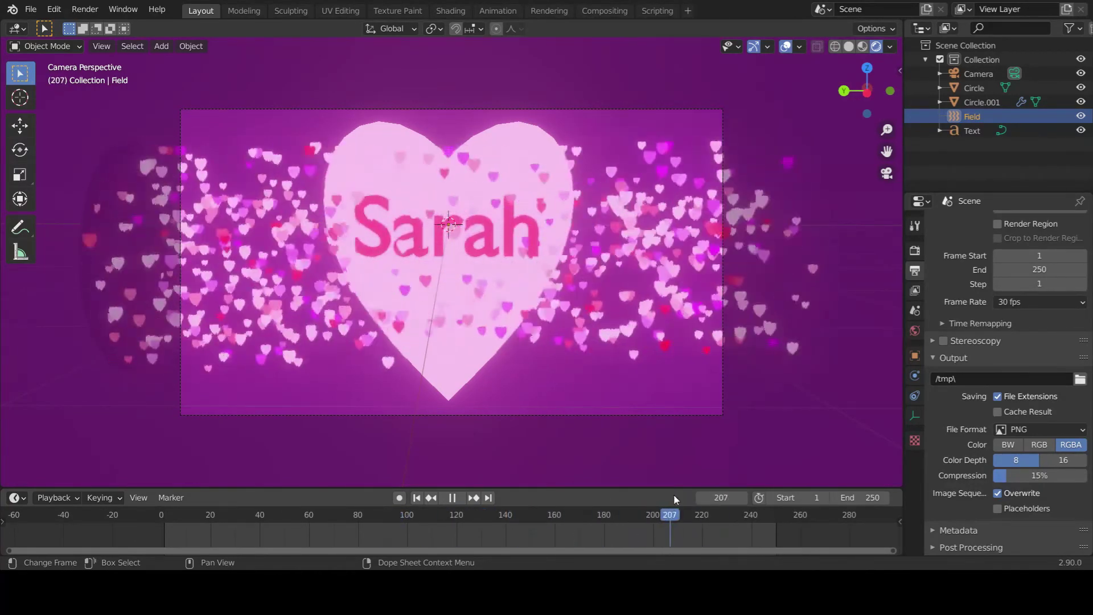
key("space")
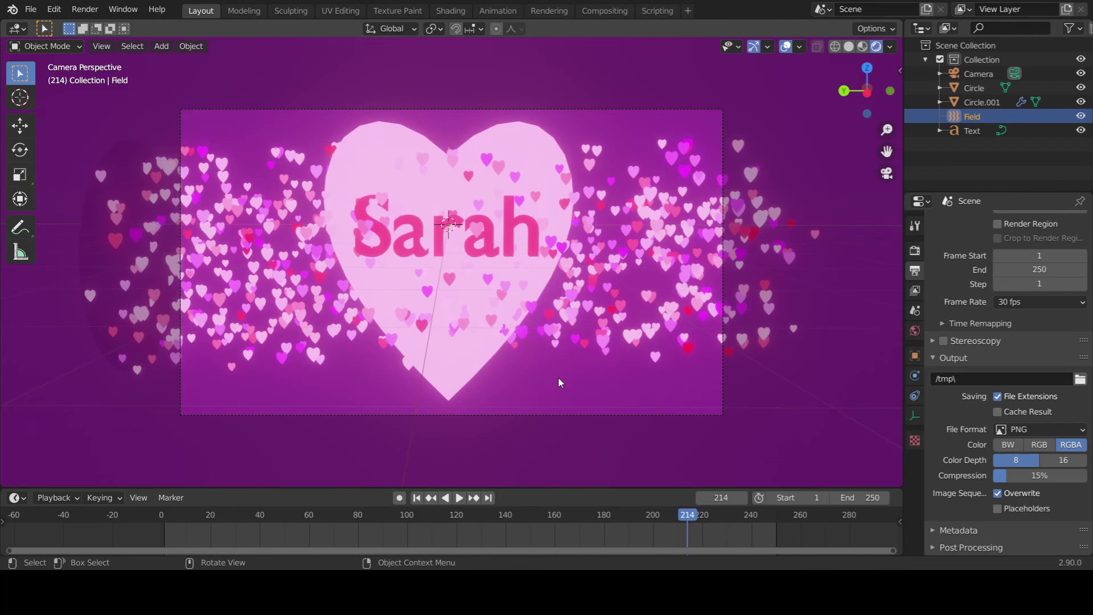
left_click_drag(447, 515, 148, 542)
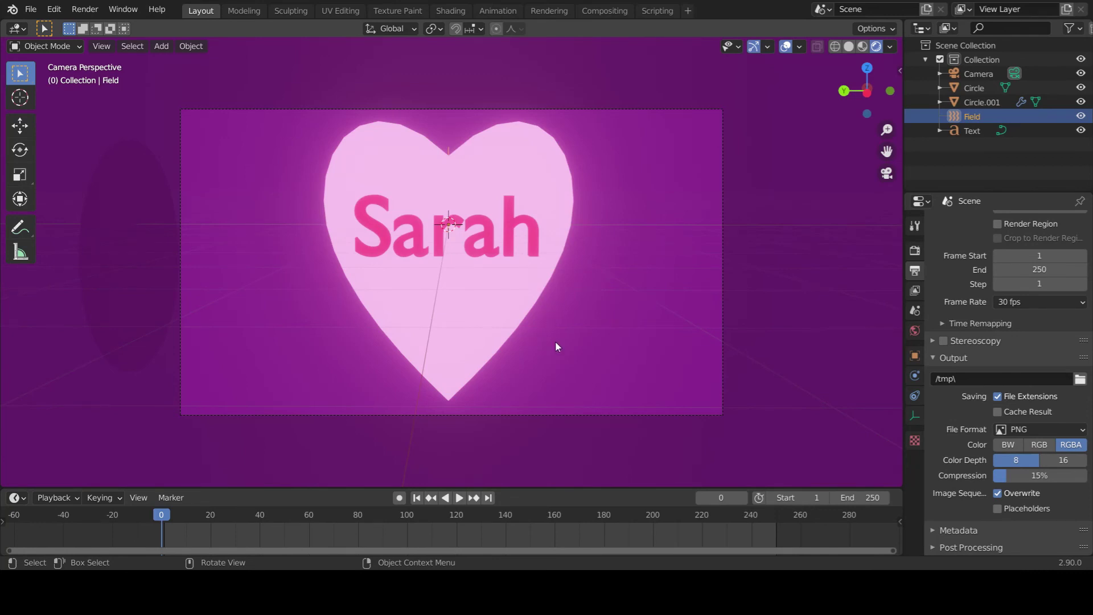
Preview the particle animation up to frame 89 and add a Subdivision Surface modifier to the large heart.
key("space")
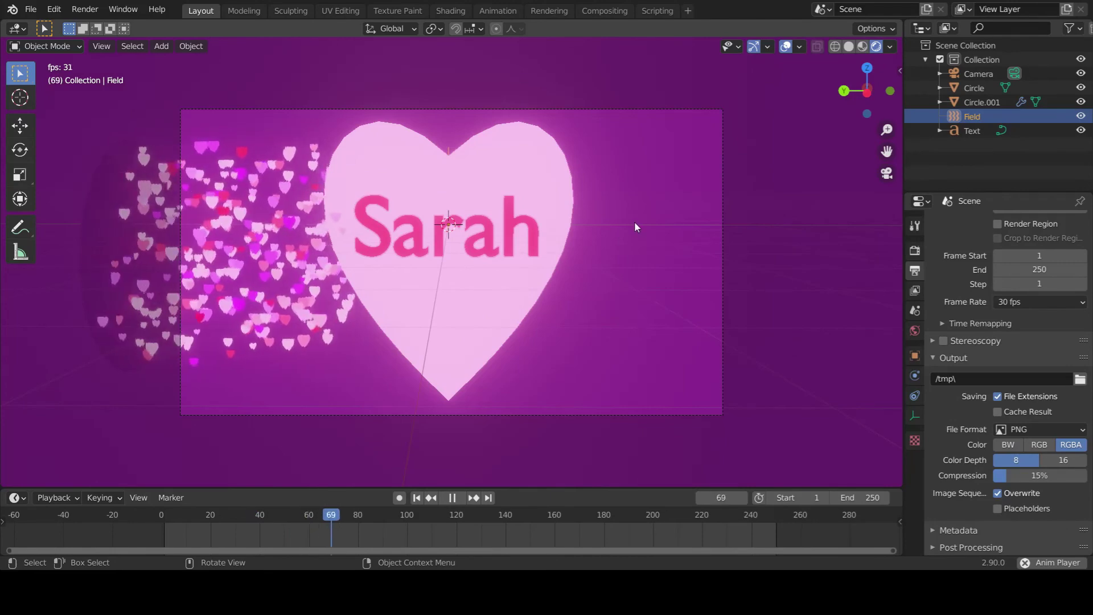
key("space")
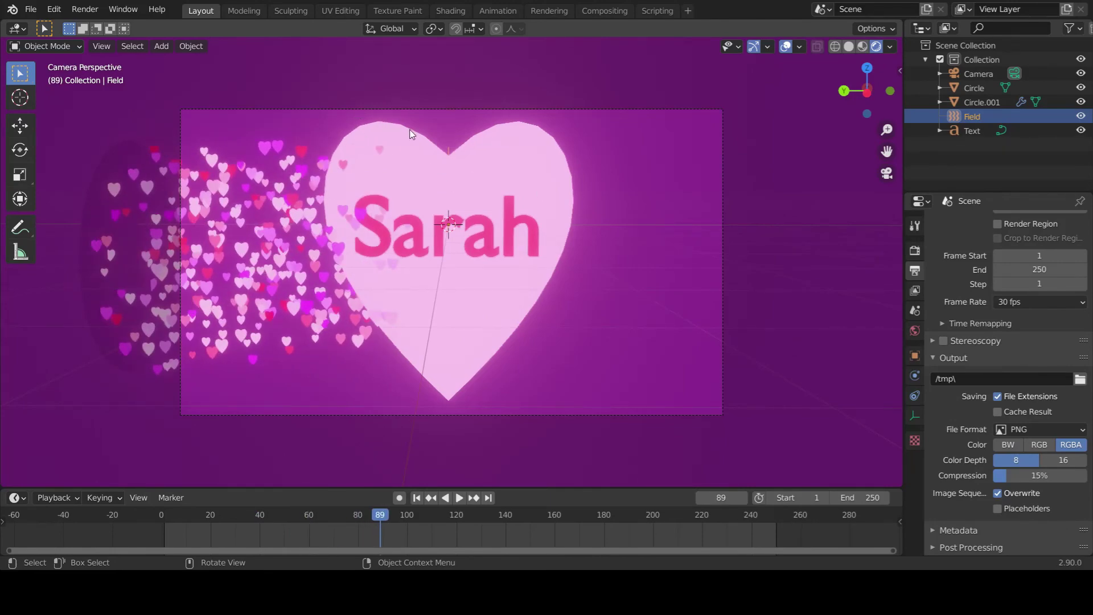
left_click(474, 154)
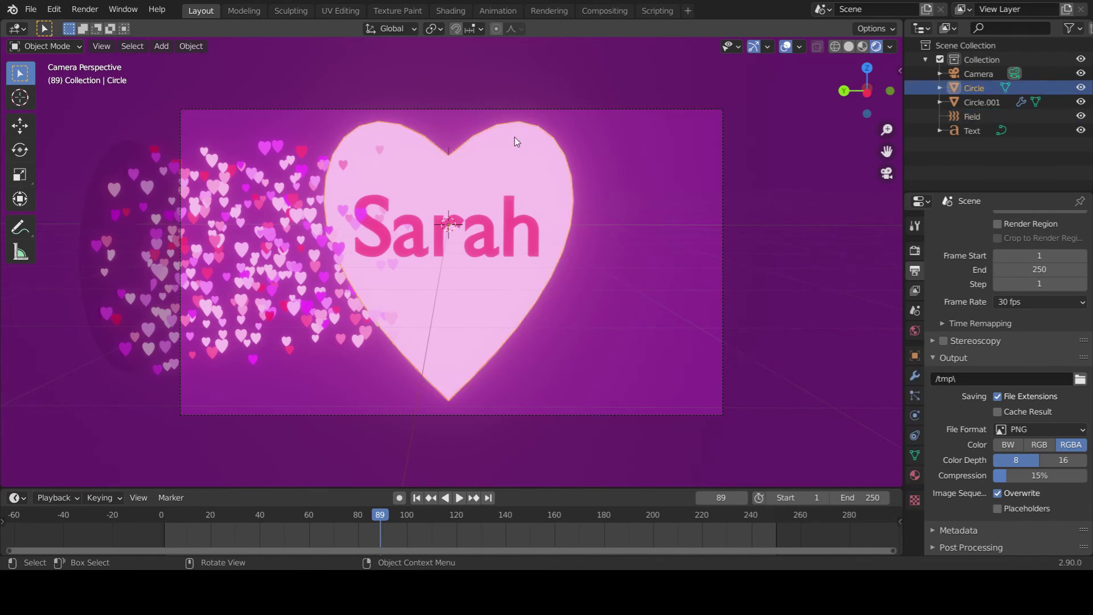
left_click(916, 377)
left_click(987, 222)
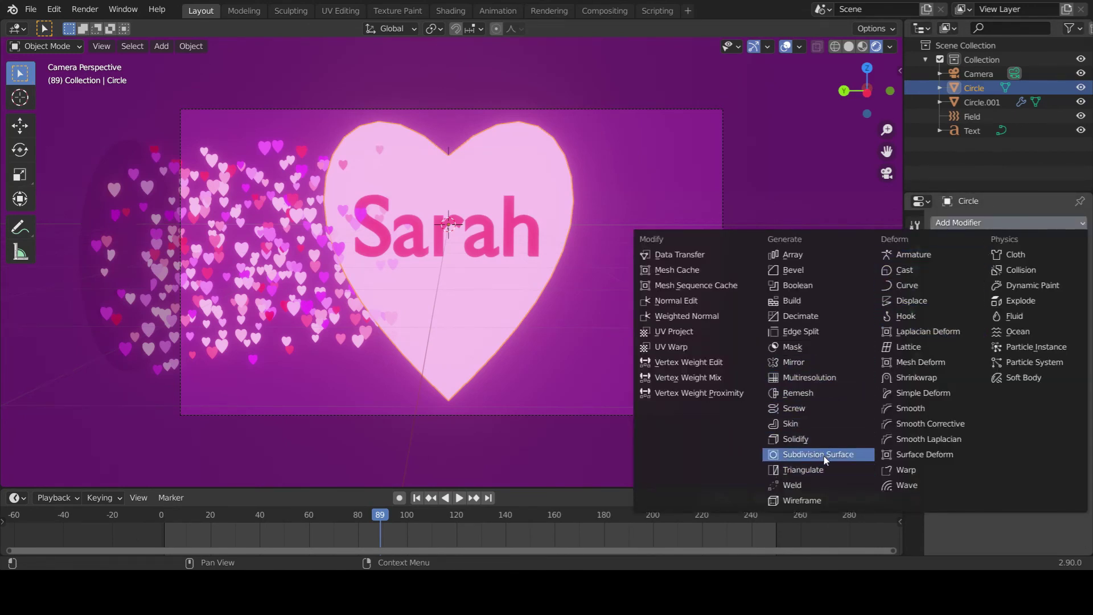
left_click(781, 463)
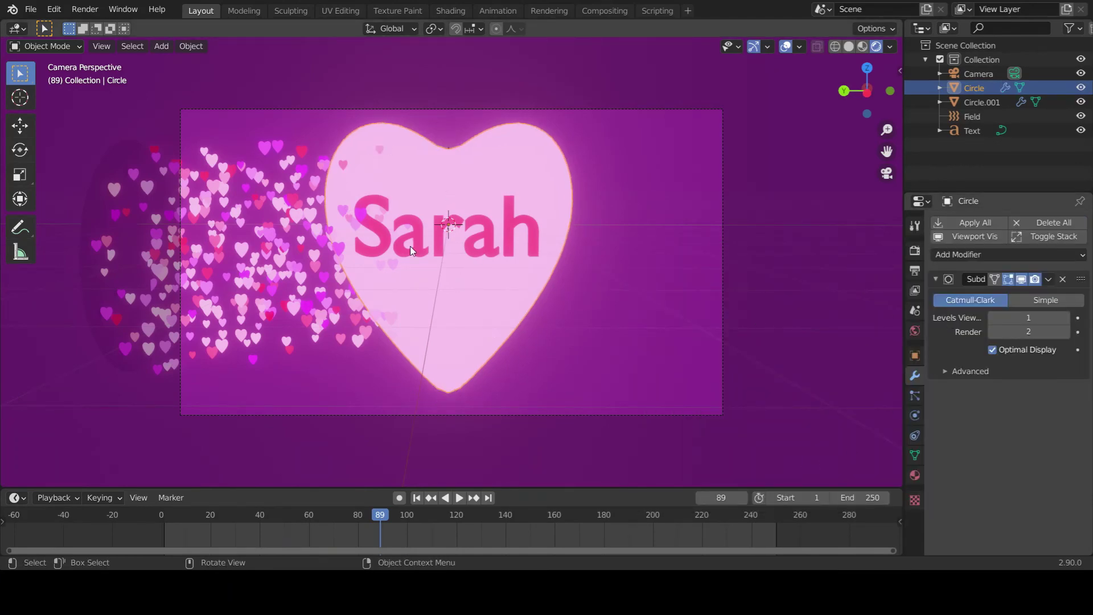
Crease the large heart's edges across its thickness at the upper notch and the lower tip to keep both corners sharp.
key("Tab")
middle_click_drag(520, 187, 489, 197)
scroll(488, 198, "up", 2)
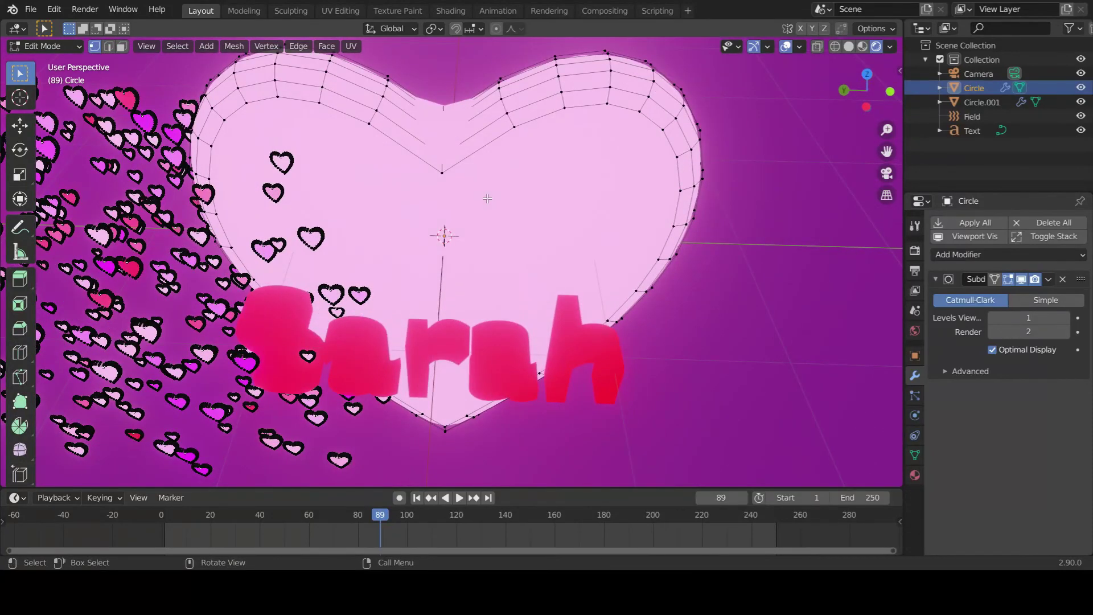
key("2")
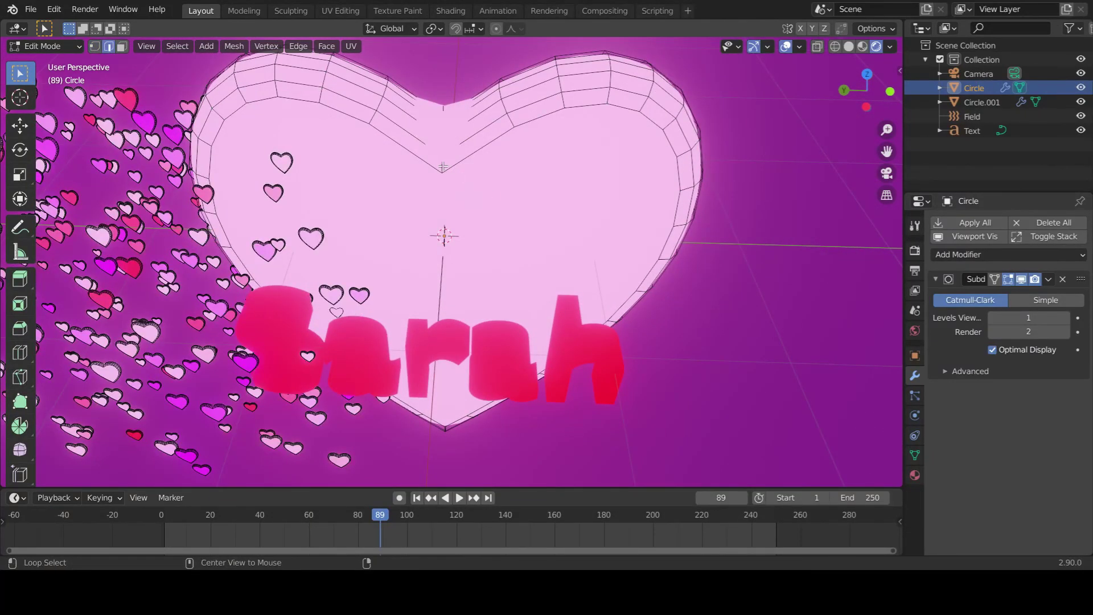
middle_click_drag(529, 208, 448, 242)
scroll(476, 200, "down", 2)
scroll(476, 200, "up", 5)
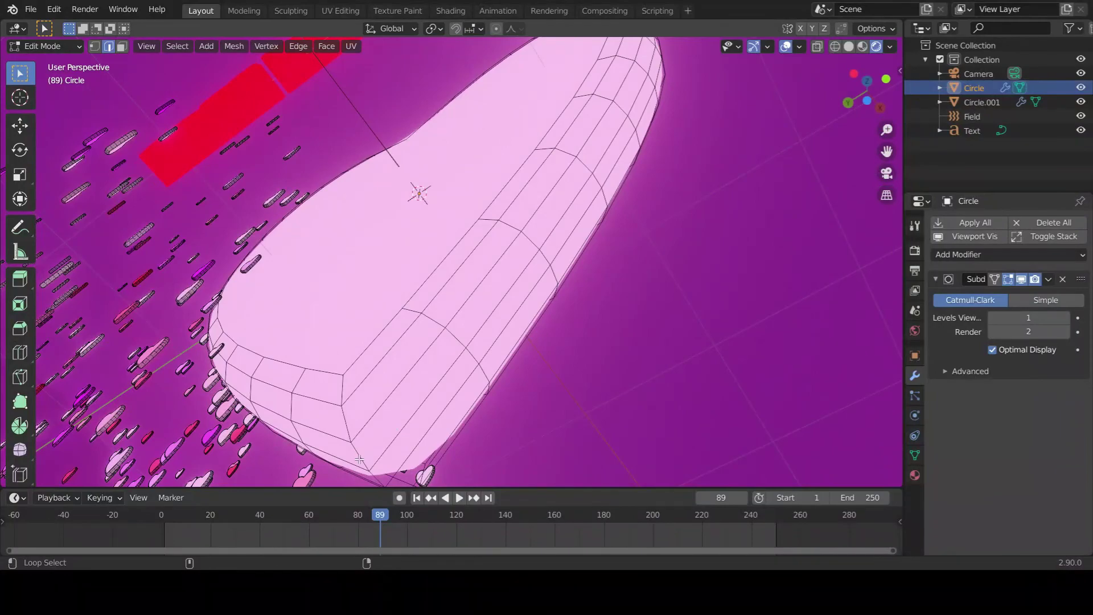
middle_click_drag(404, 373, 506, 326)
scroll(468, 373, "down", 4)
scroll(523, 330, "up", 1)
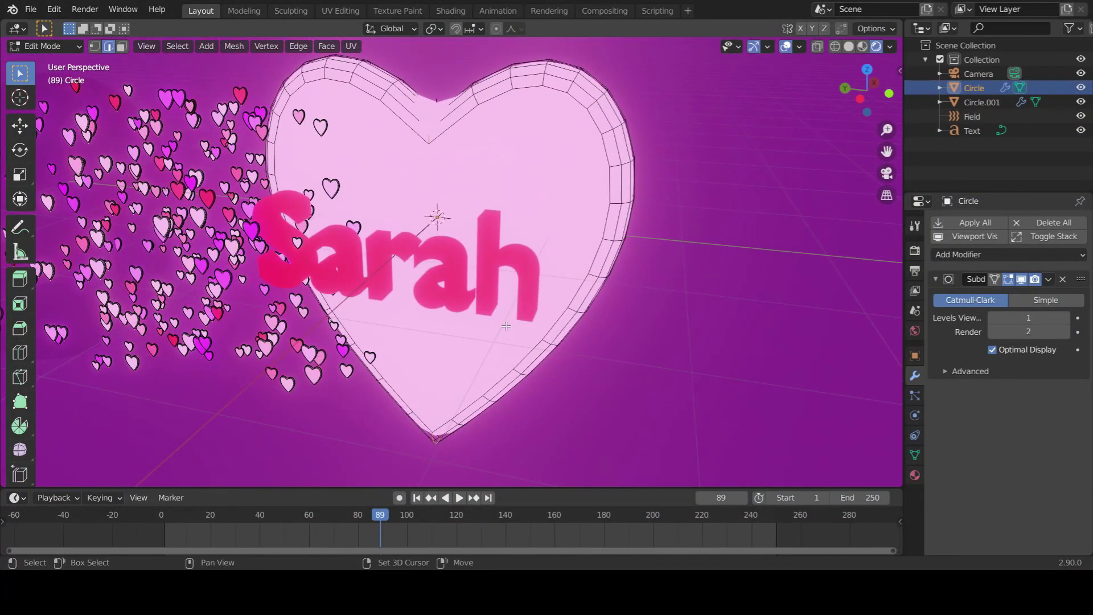
key("shift+e")
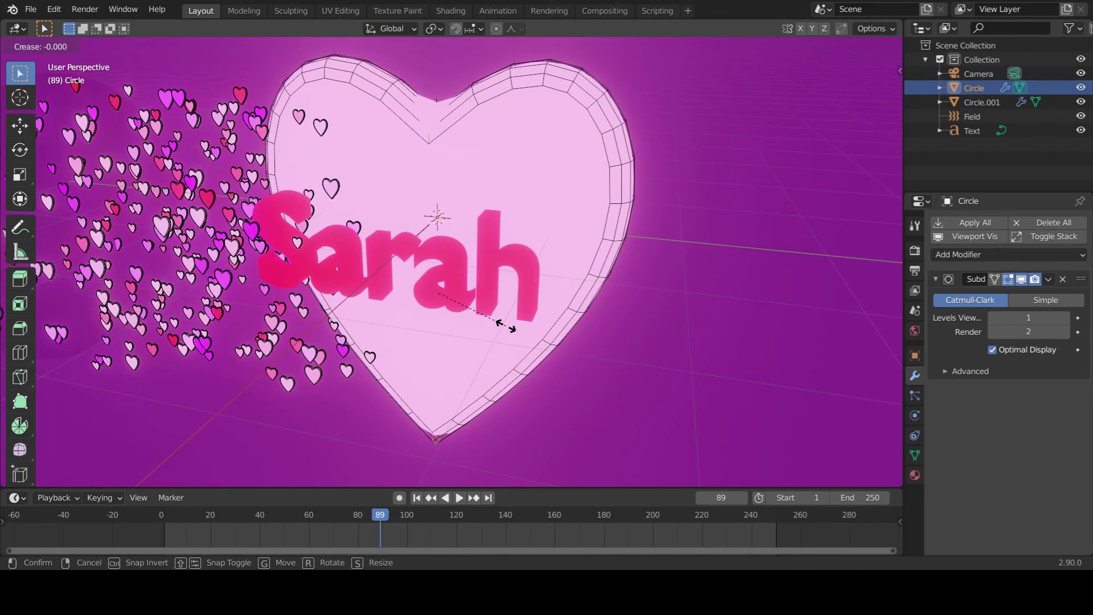
key("Return")
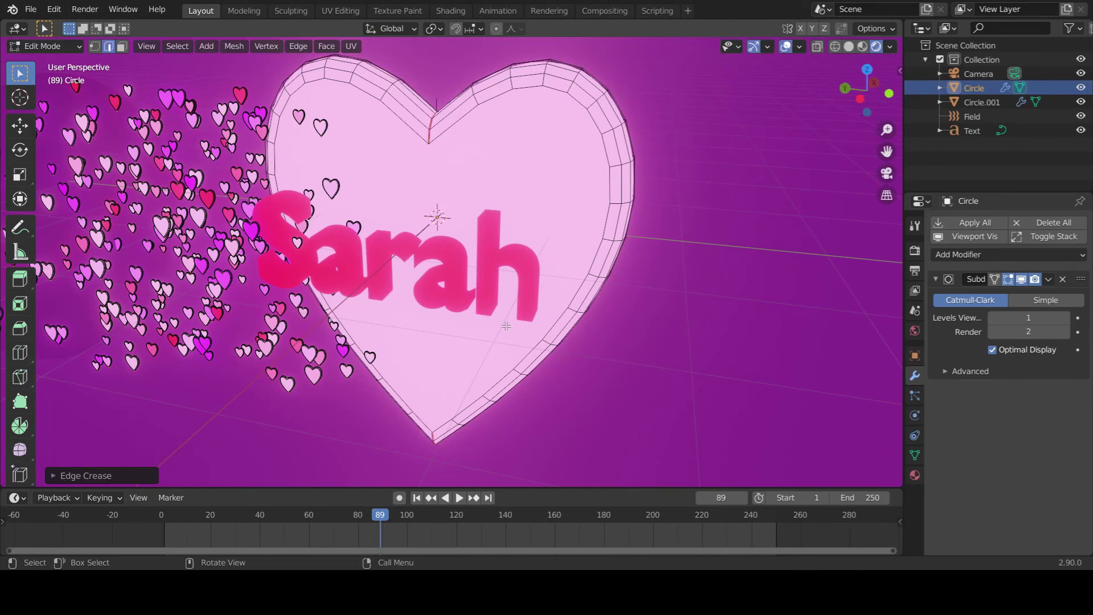
Leave mesh editing and preview the smoothed heart with its drifting particles through the camera view up to frame 170.
middle_click_drag(495, 328, 527, 322)
key("KP_0")
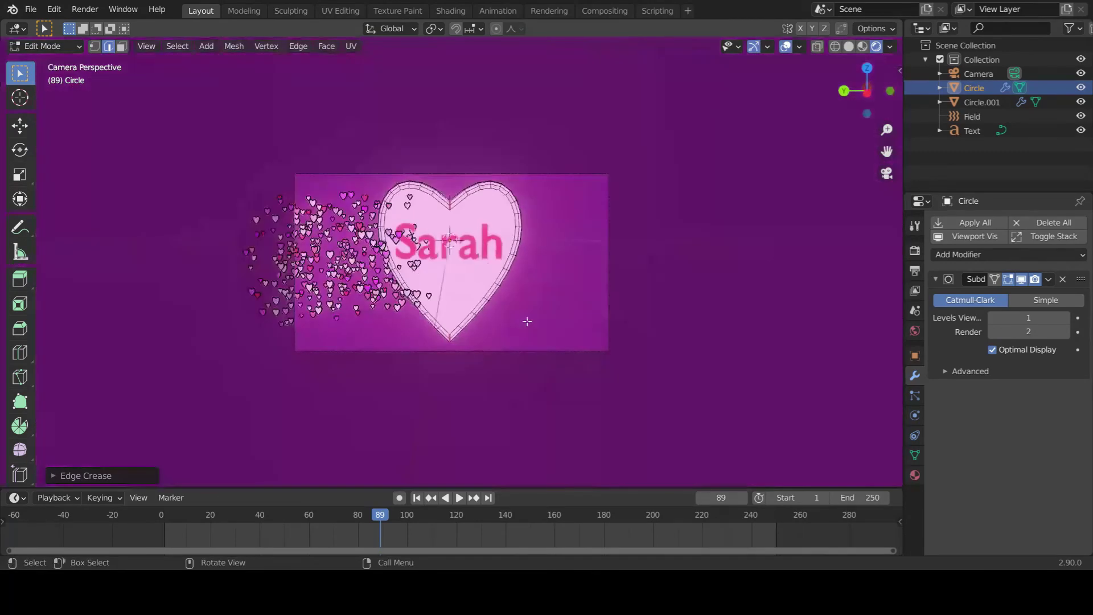
key("Tab")
scroll(528, 320, "up", 4)
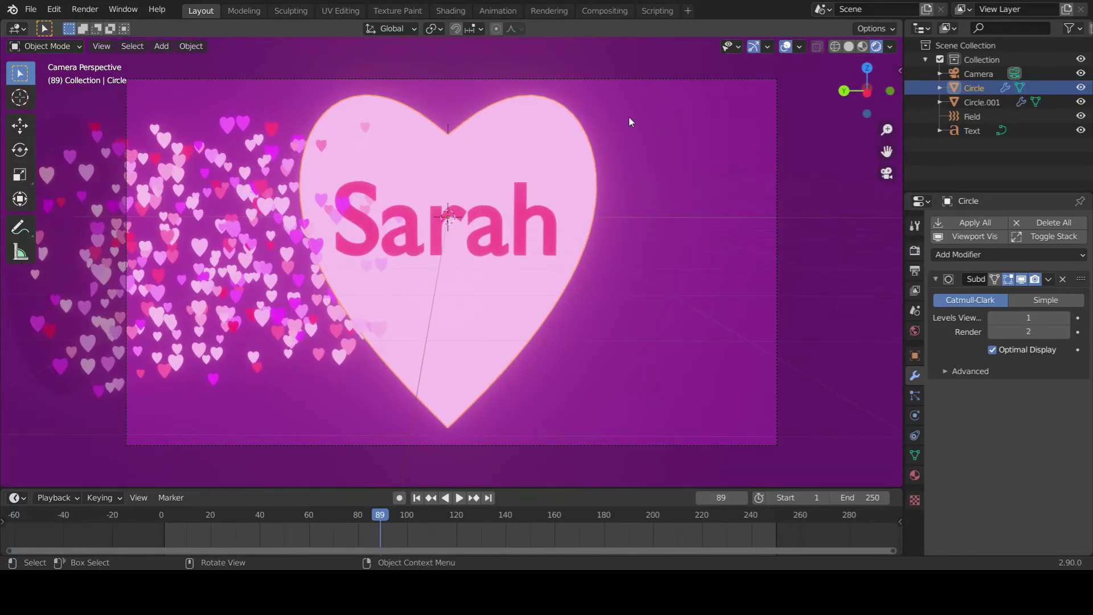
left_click(643, 199)
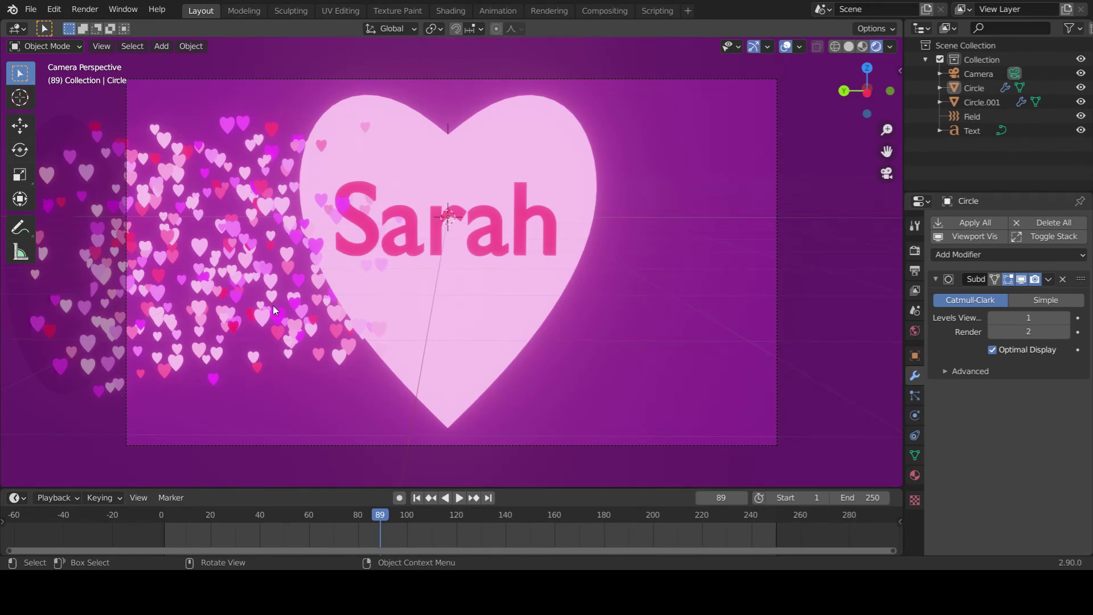
key("space")
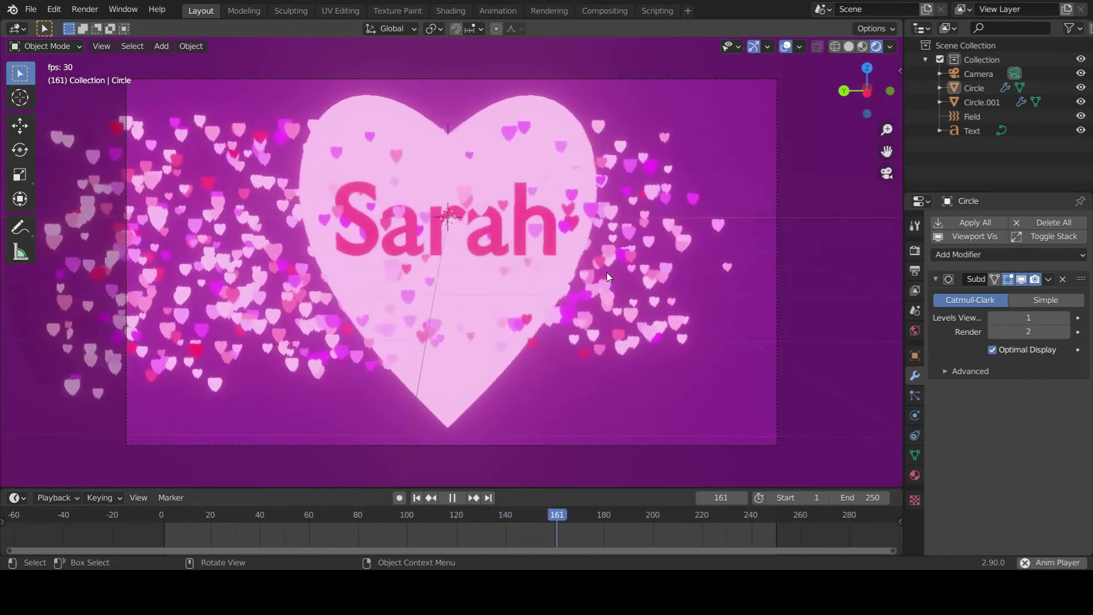
key("space")
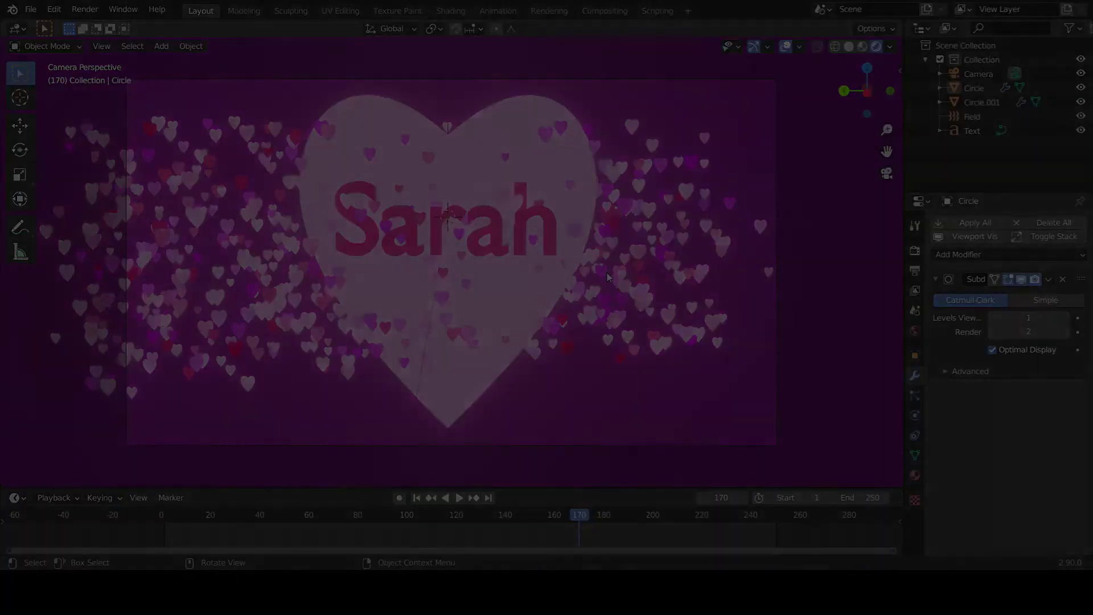